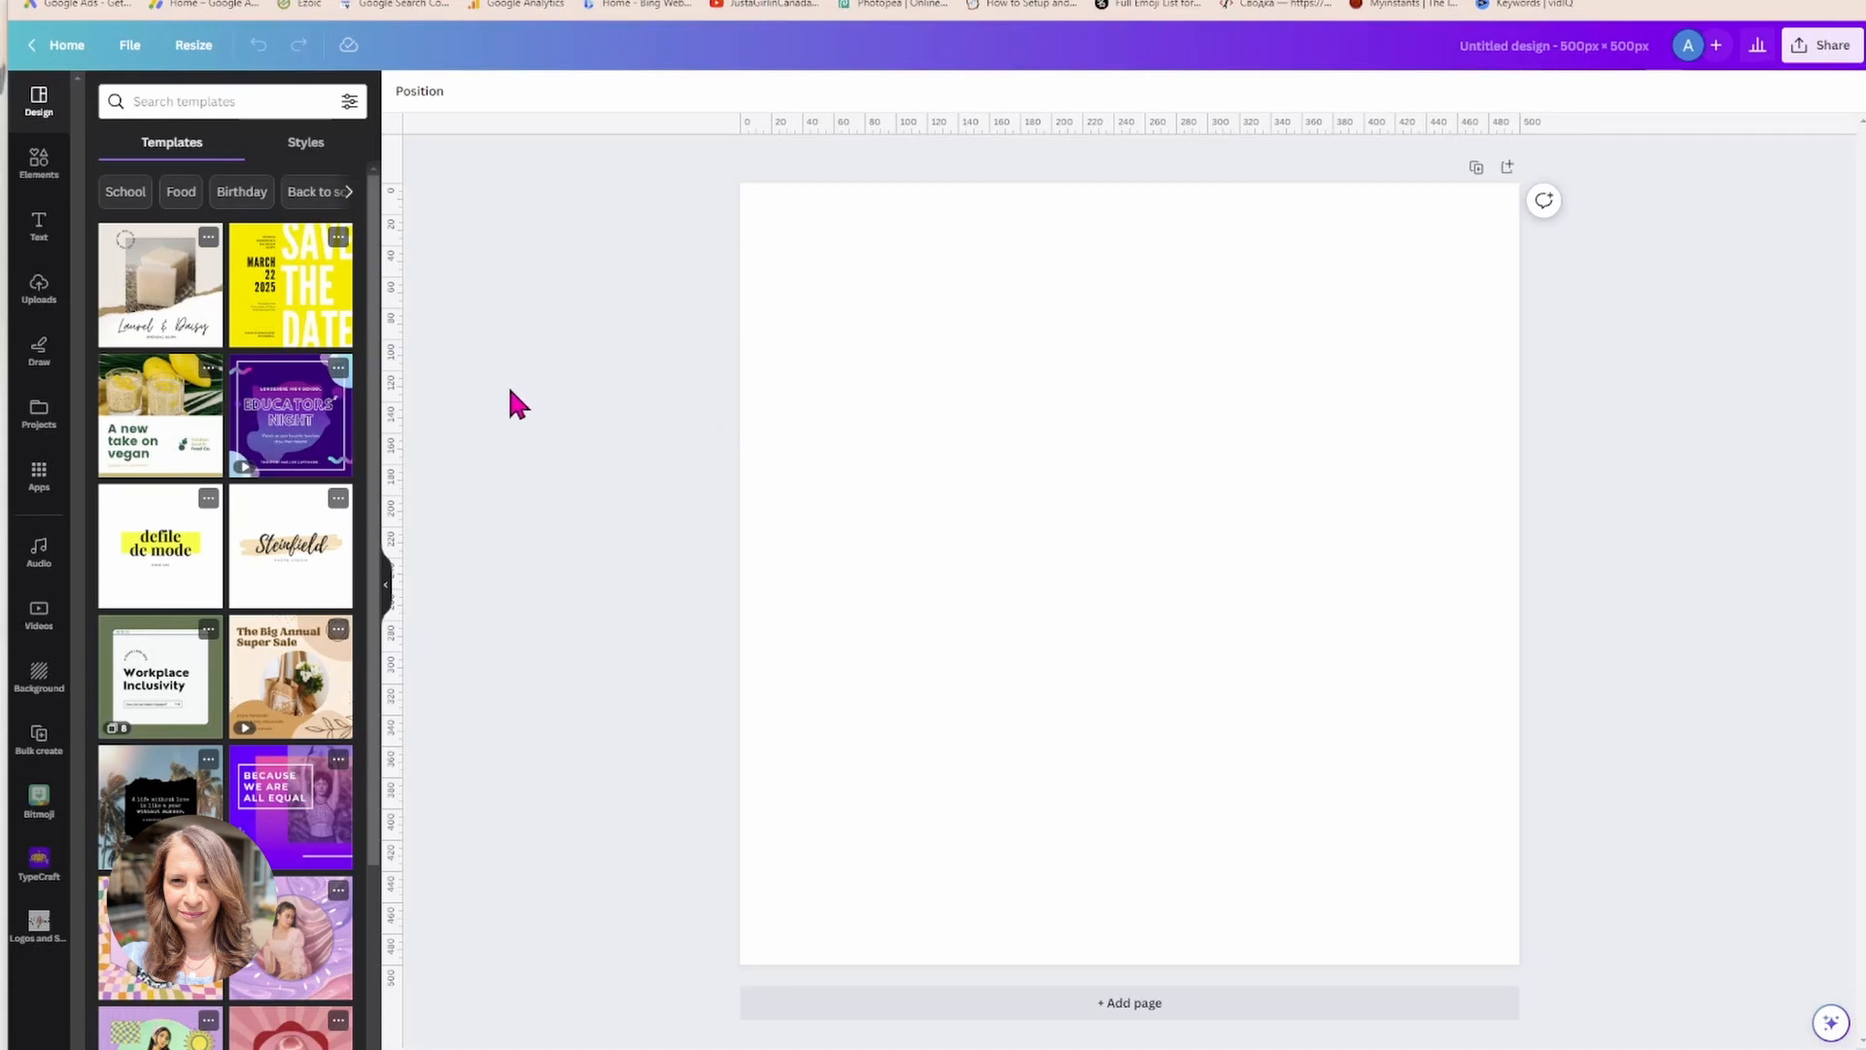
Place the uploaded portrait photo of the woman holding a drink on the page and remove its background.
left_click(39, 291)
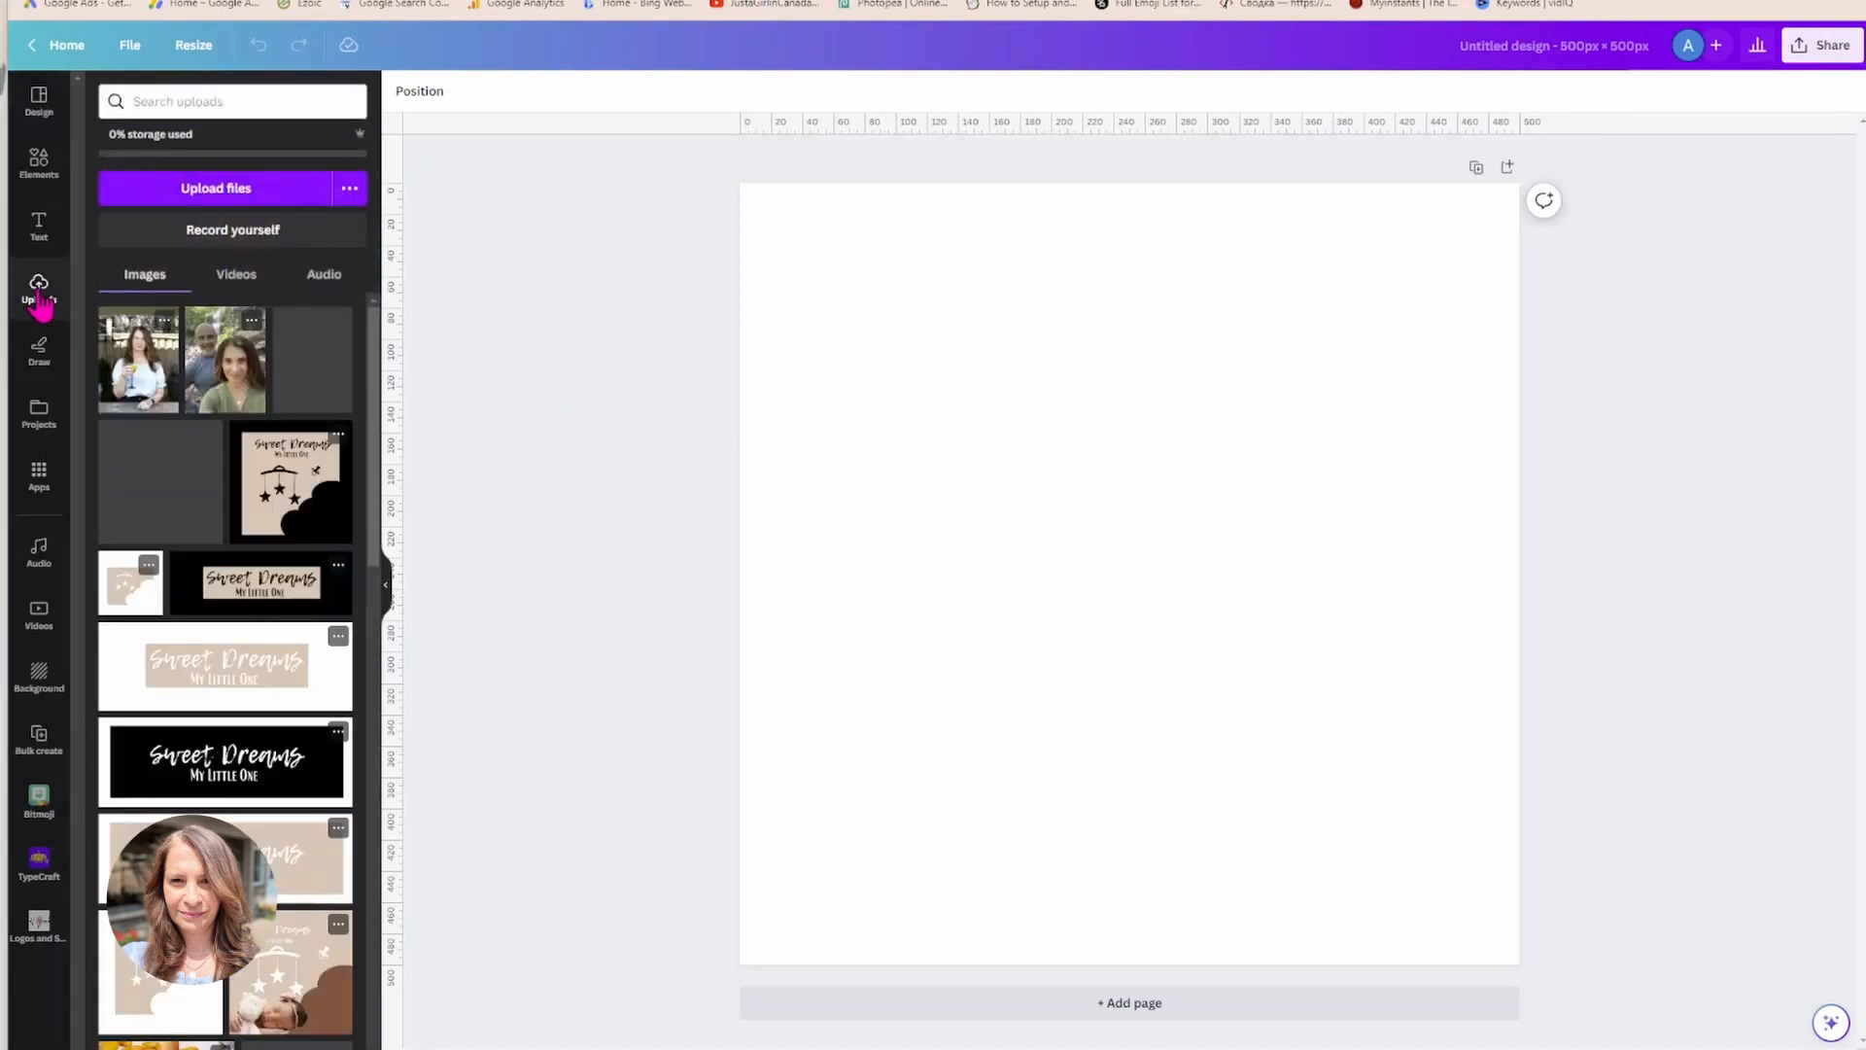
left_click(141, 366)
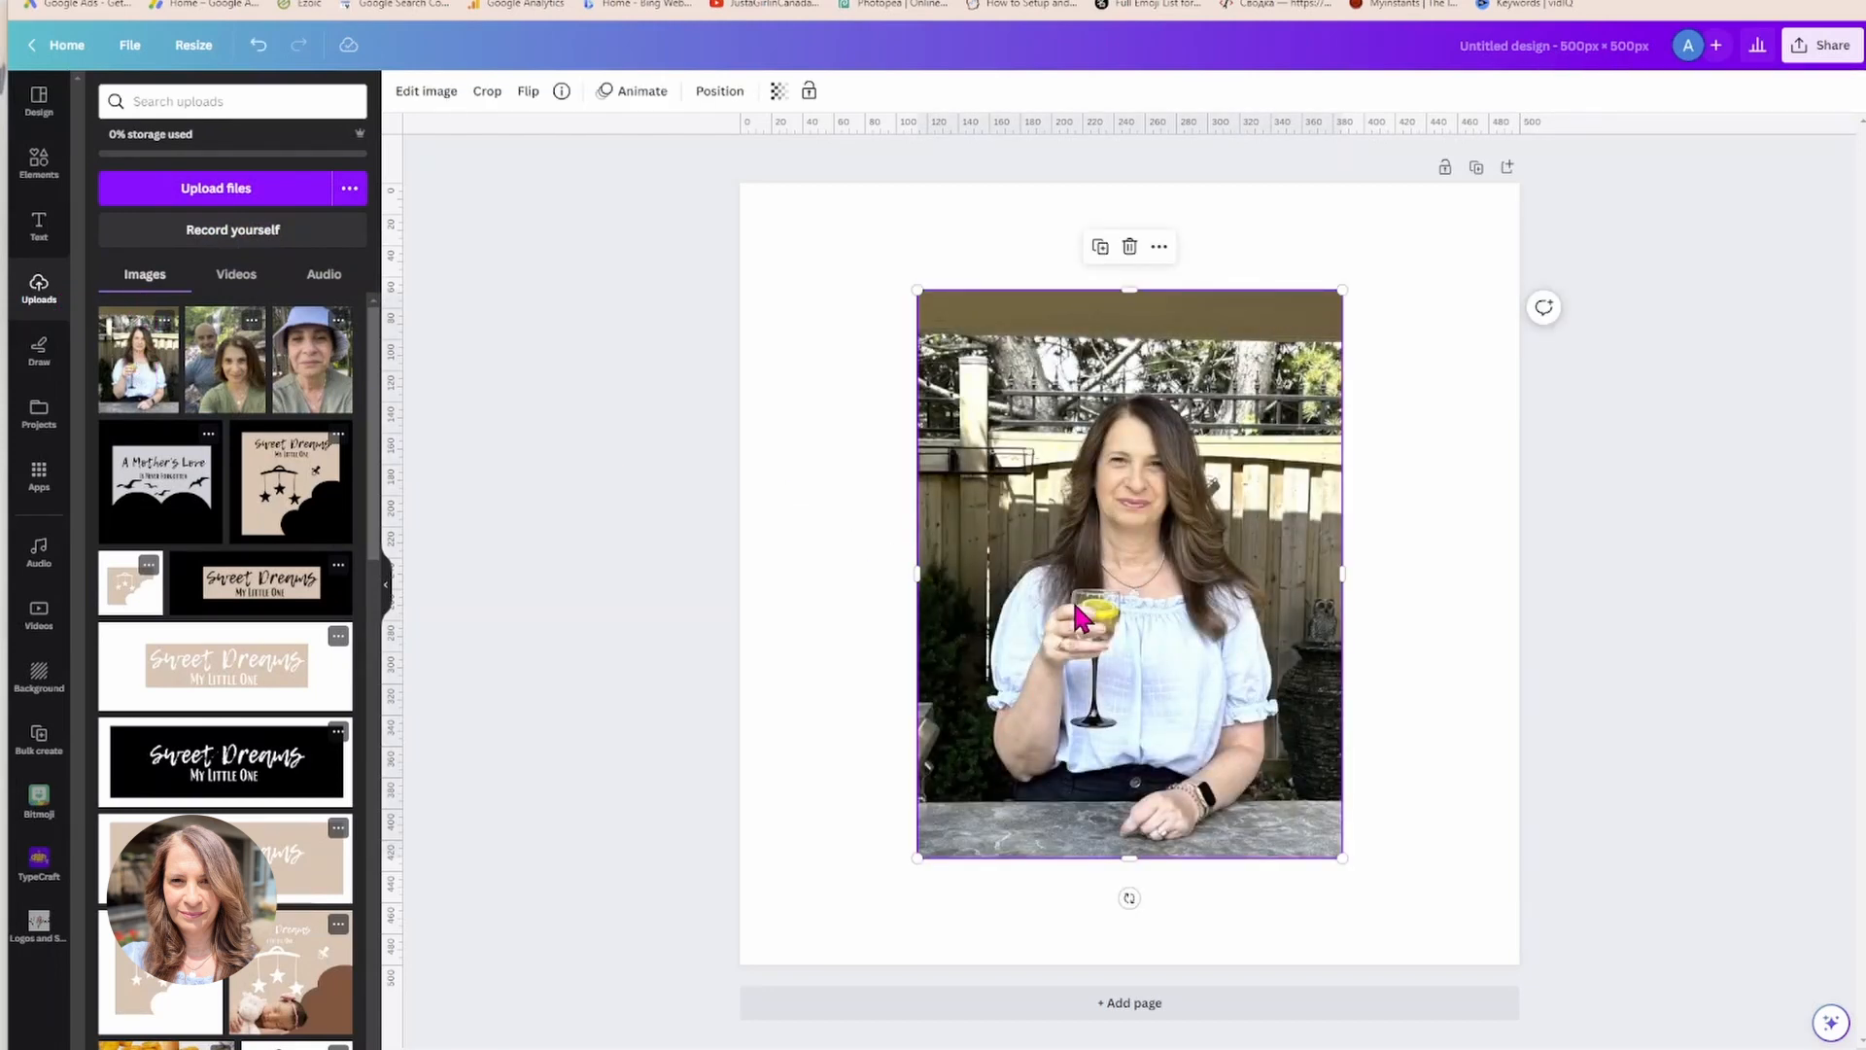
left_click(413, 94)
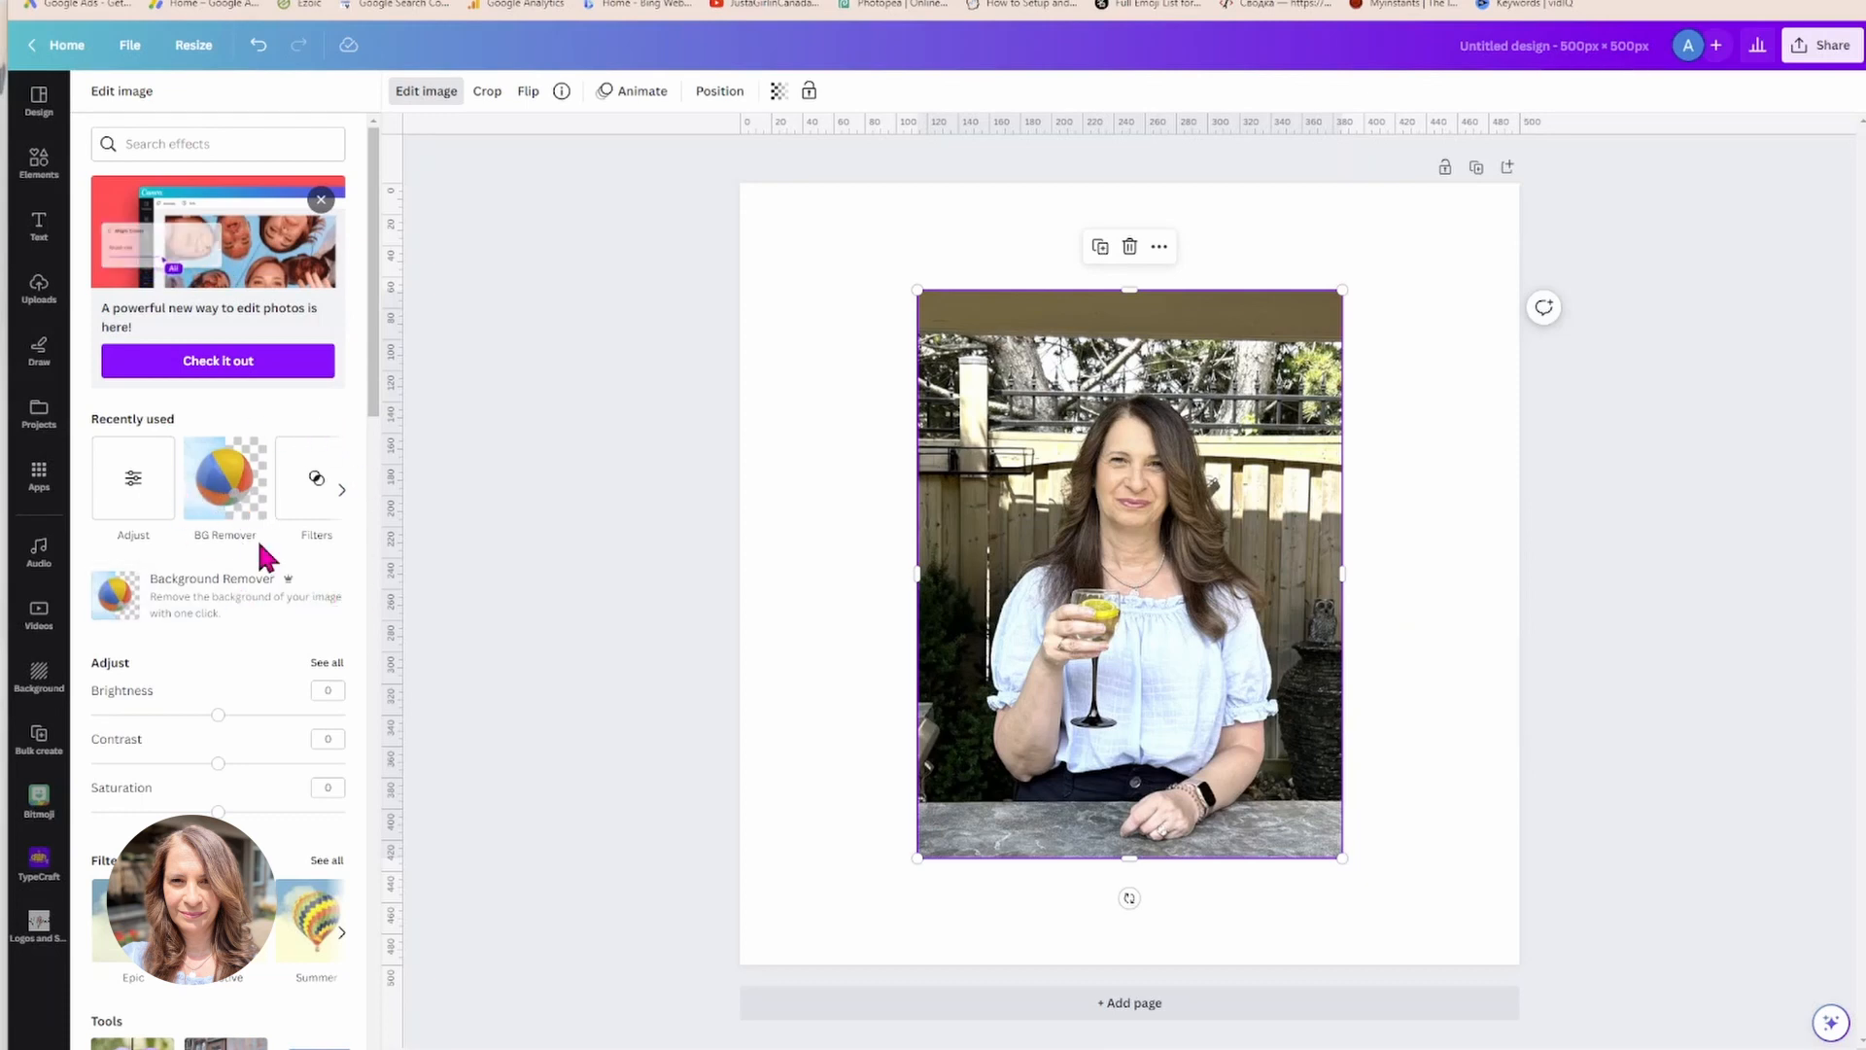
left_click(224, 483)
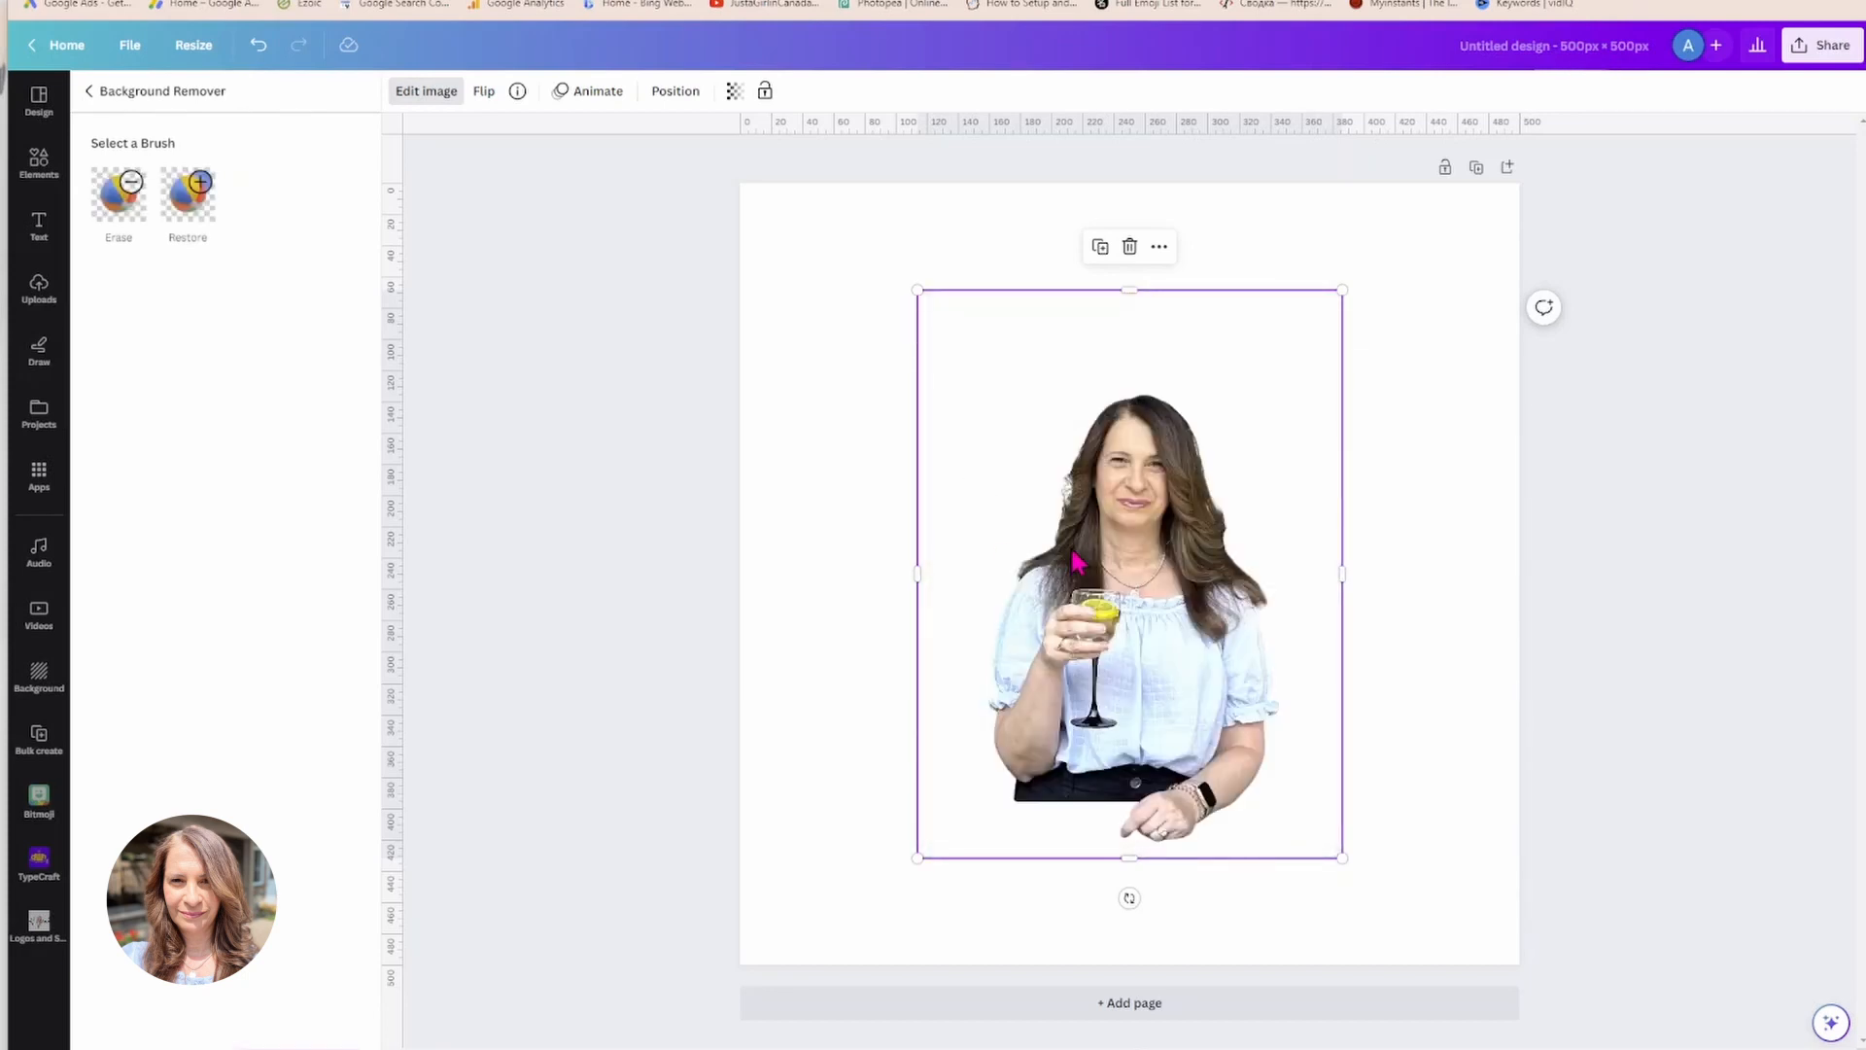
Add a second page and try a purple-to-turquoise gradient and a pastel yellow-to-pink gradient as its background color.
left_click(1098, 1003)
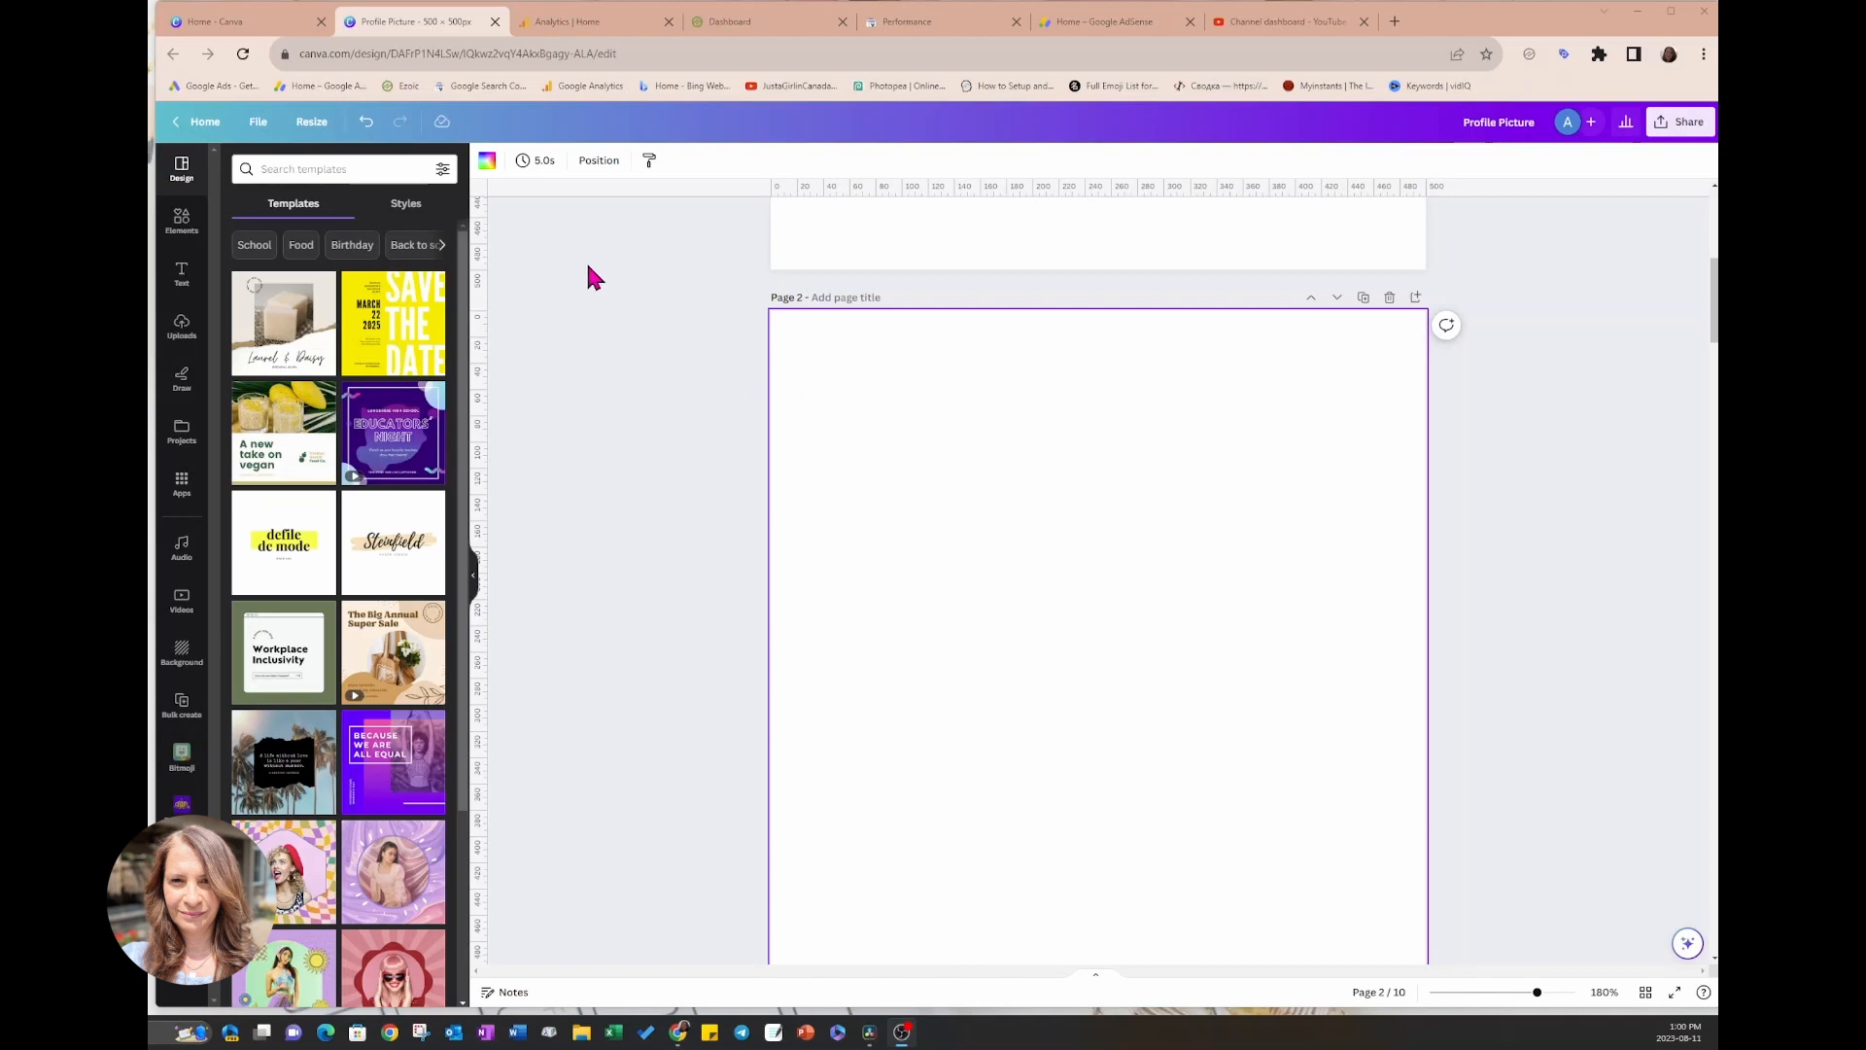
left_click(487, 162)
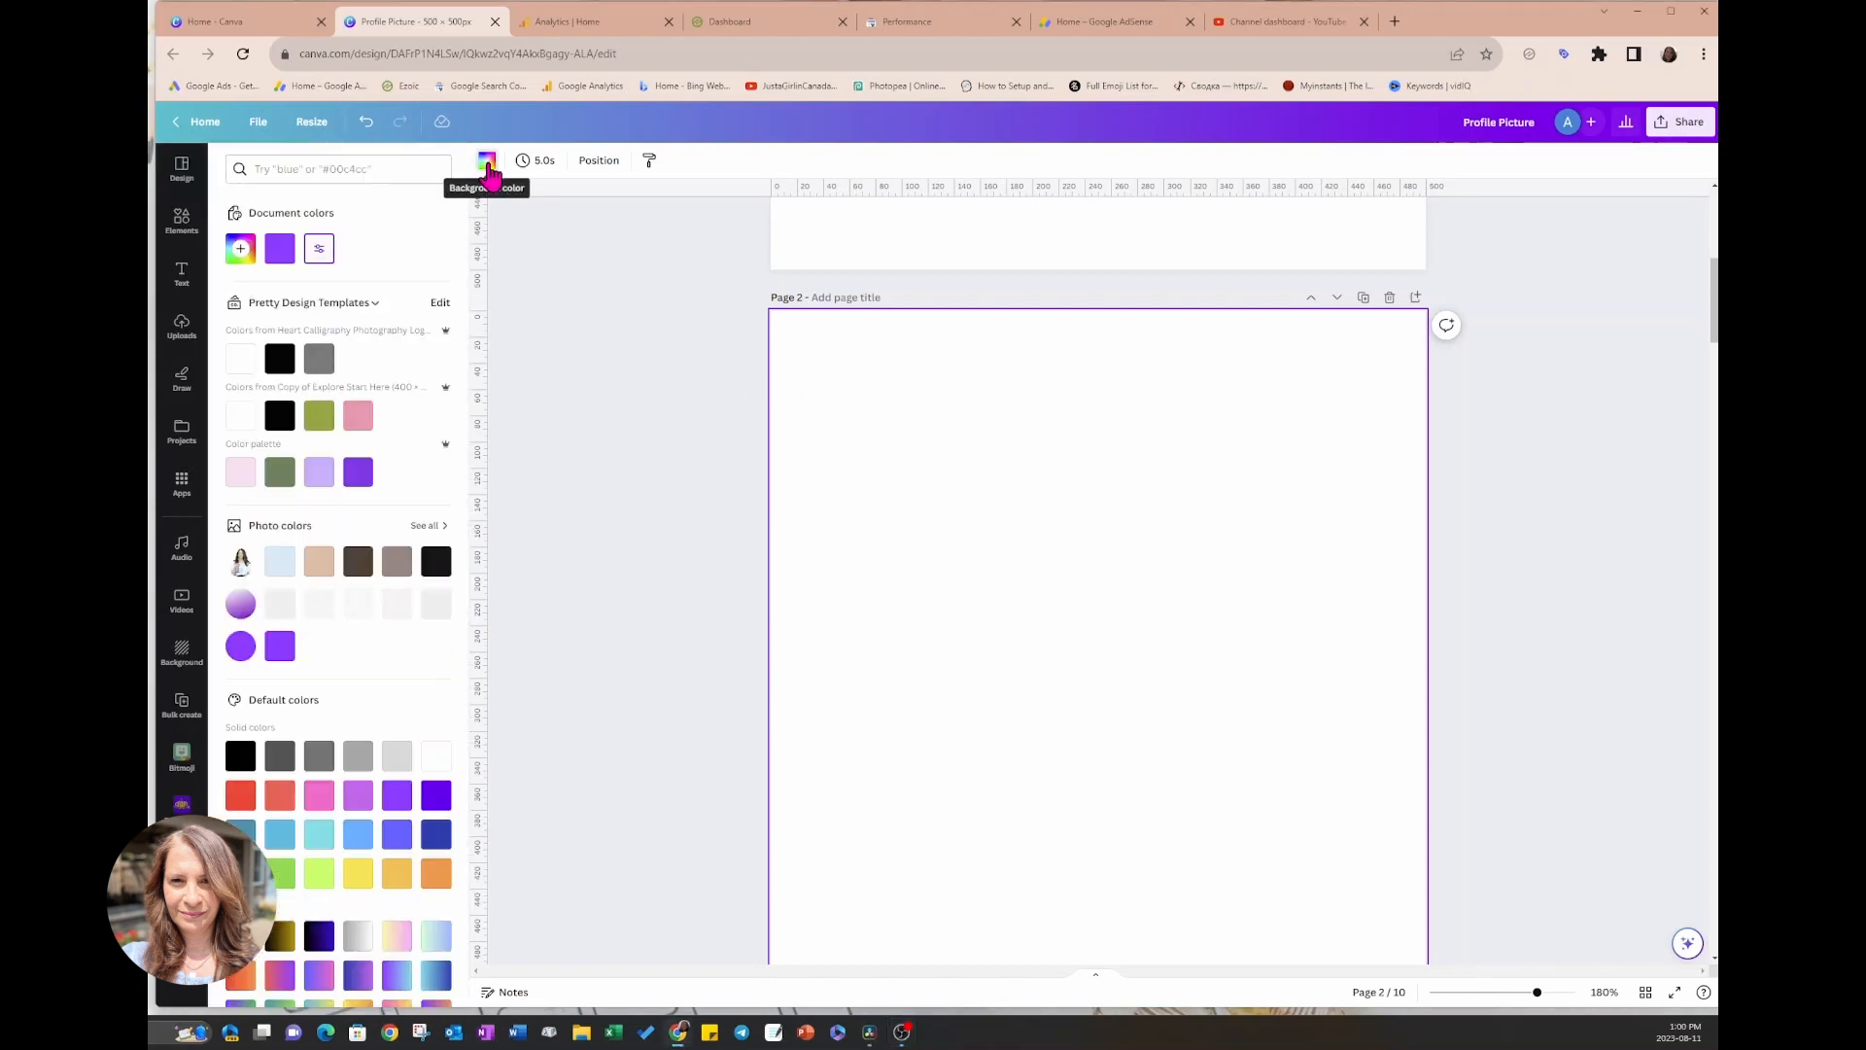
scroll(450, 768, "down", 2)
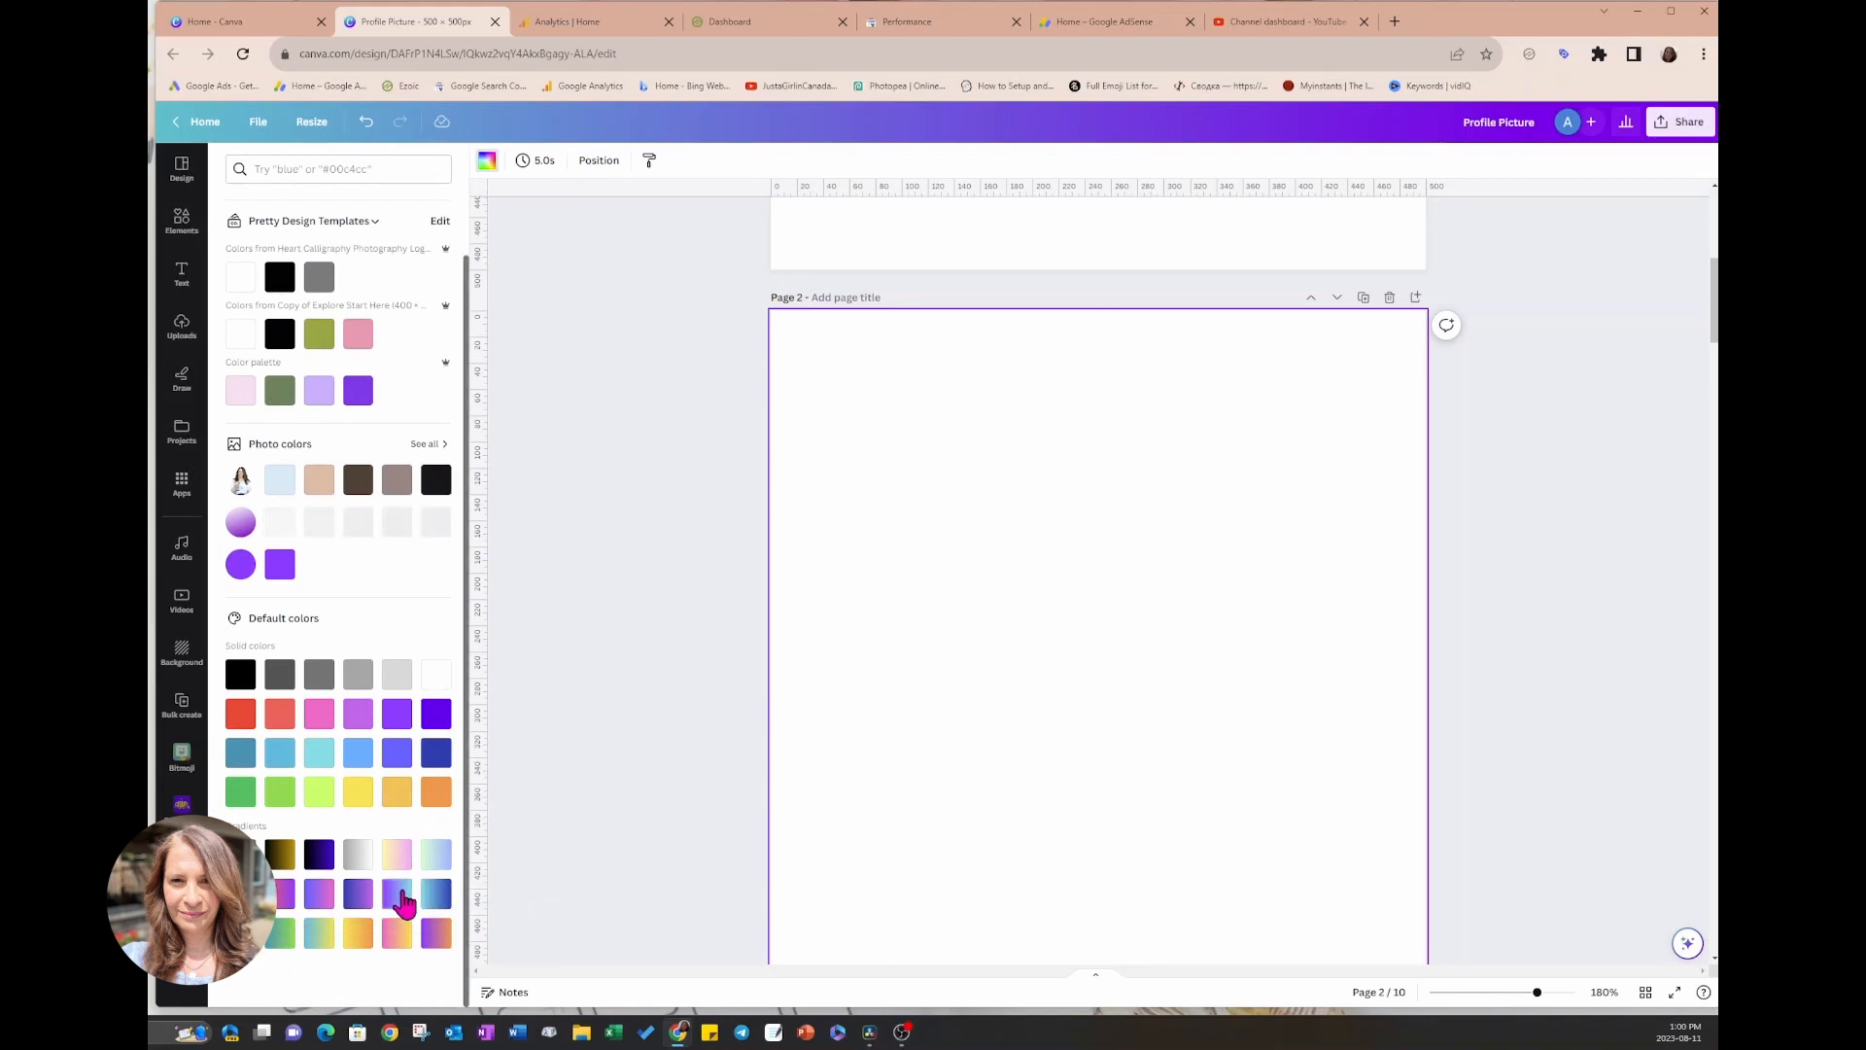
left_click(399, 894)
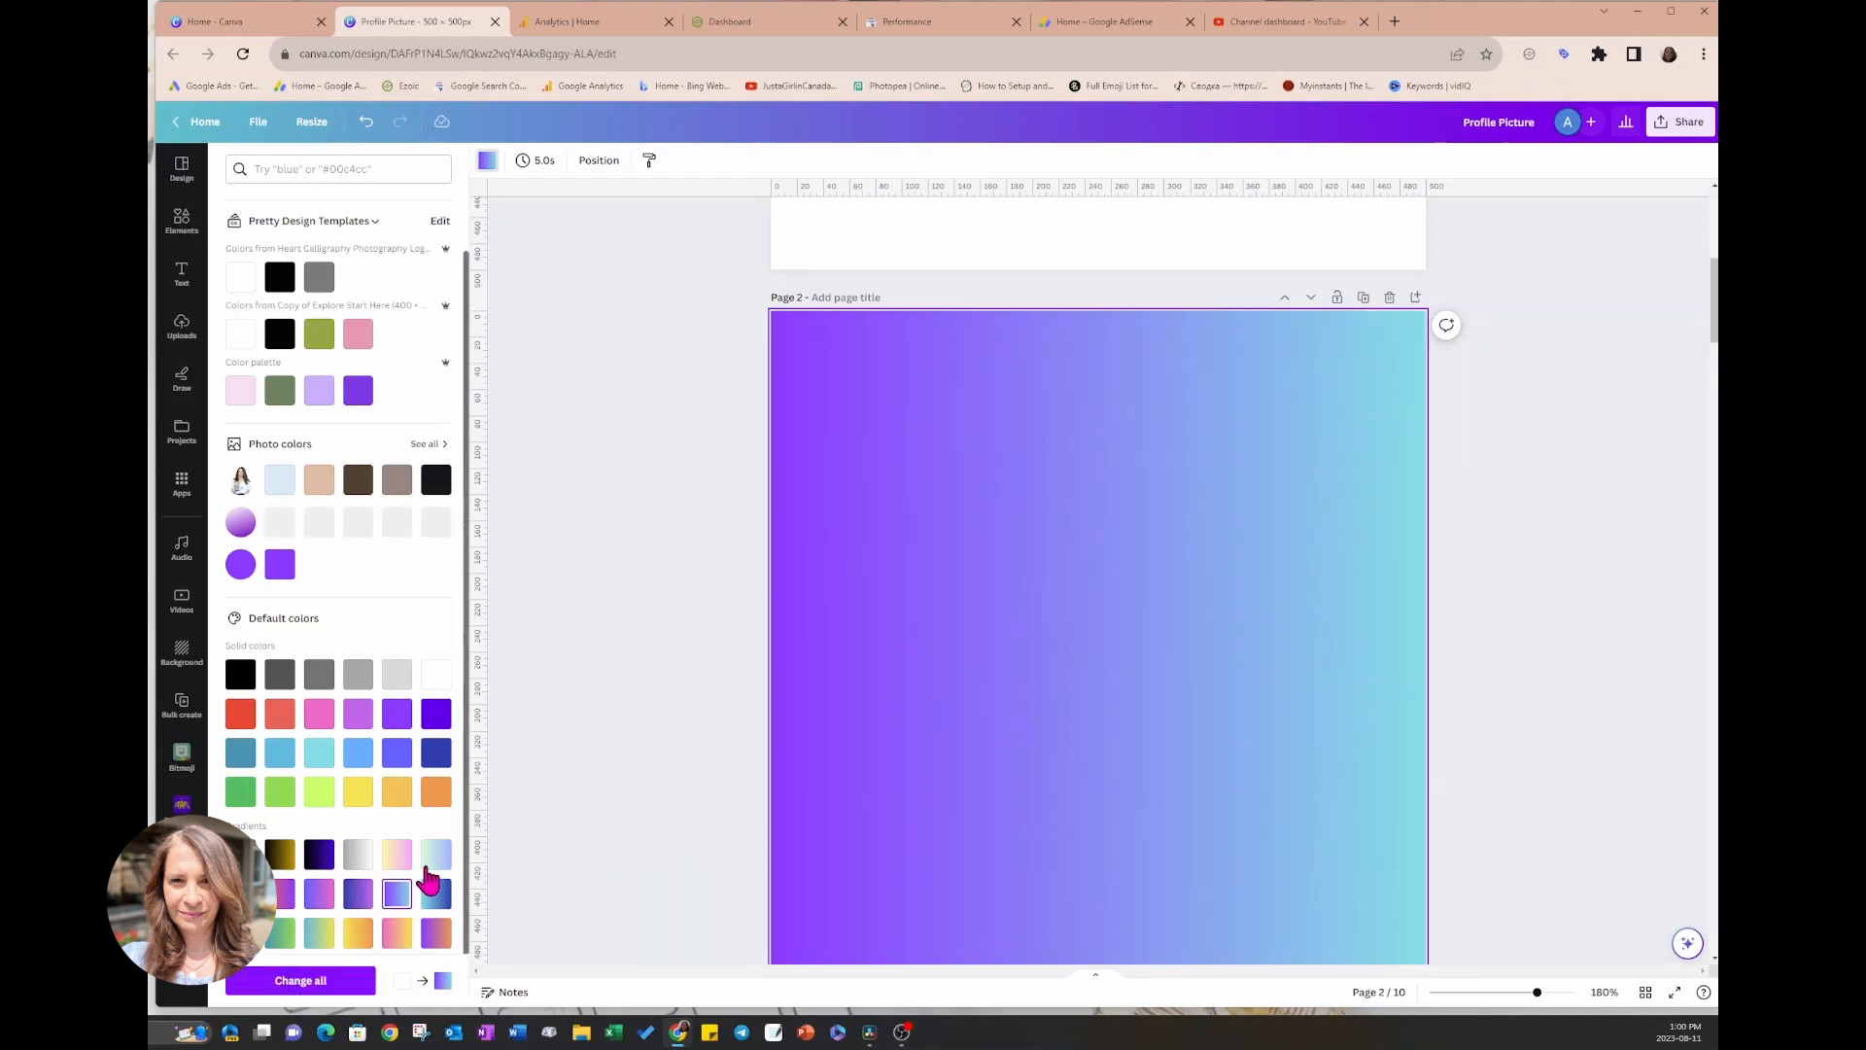
left_click(398, 856)
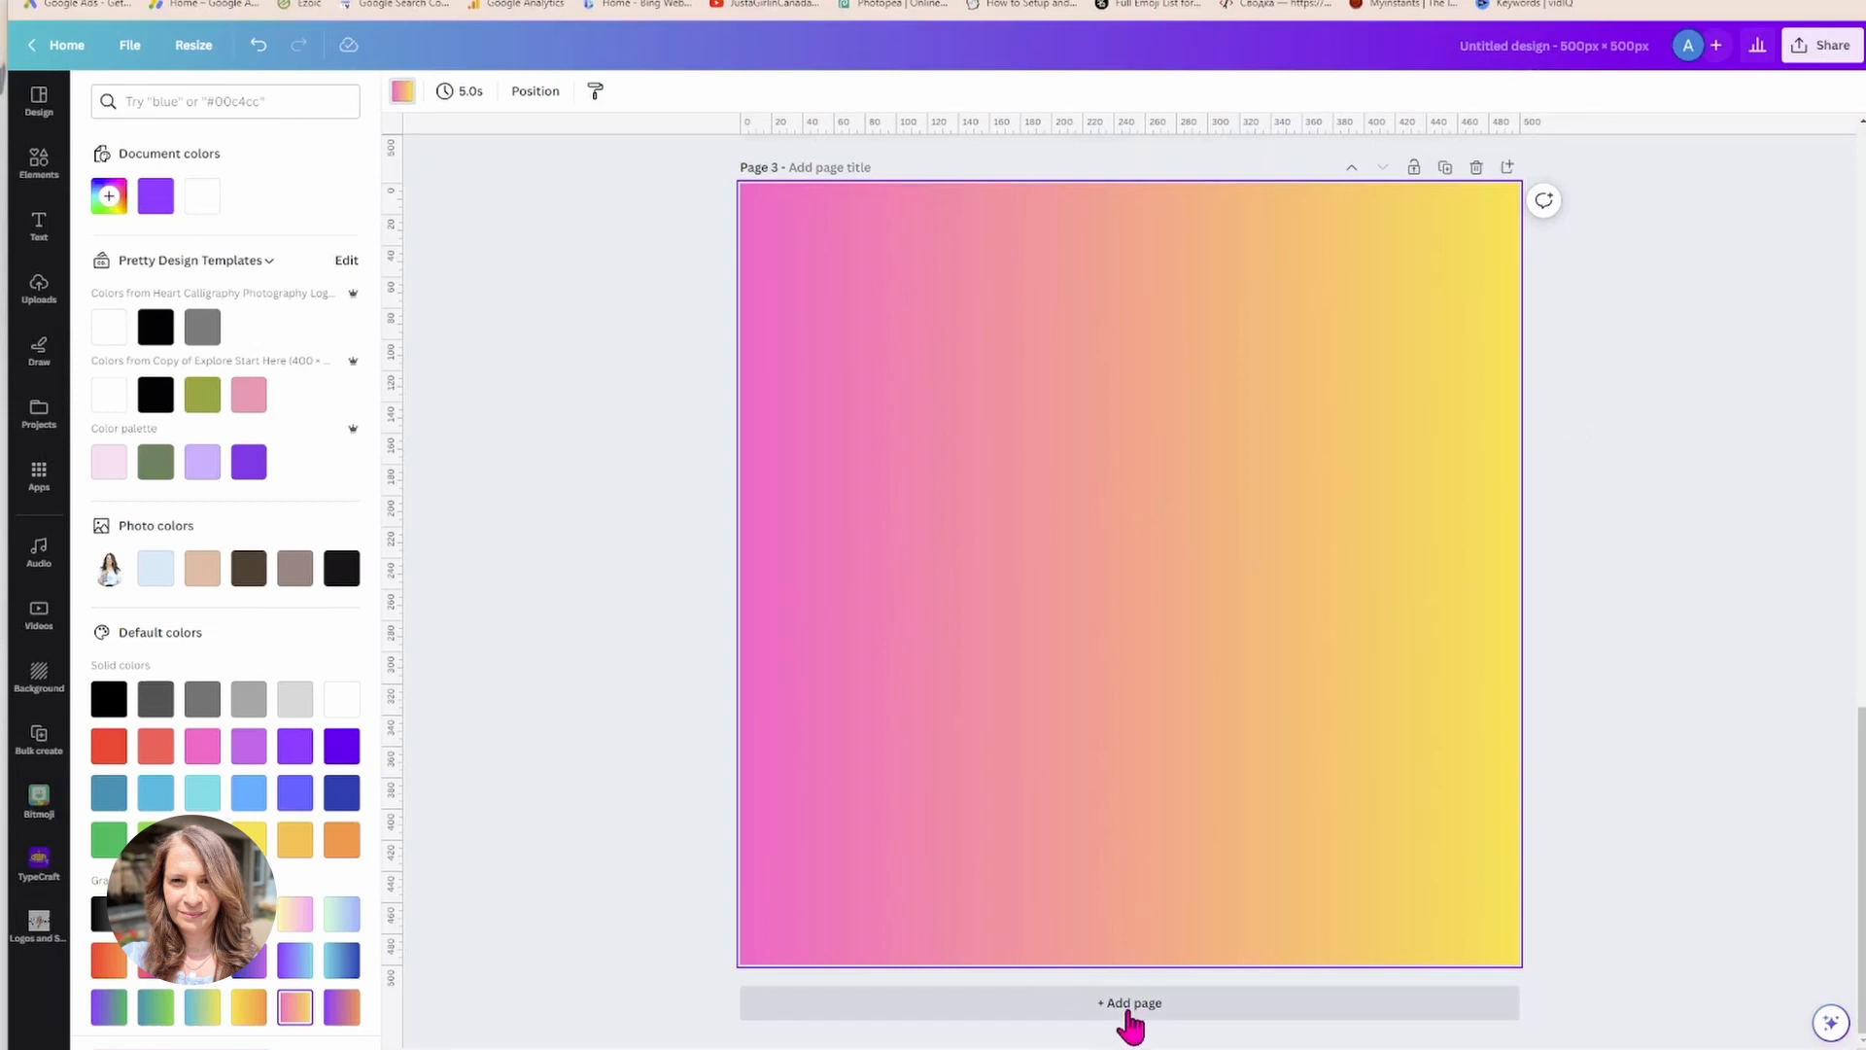
Add a fourth page and search the background library for "neon color".
left_click(1131, 1011)
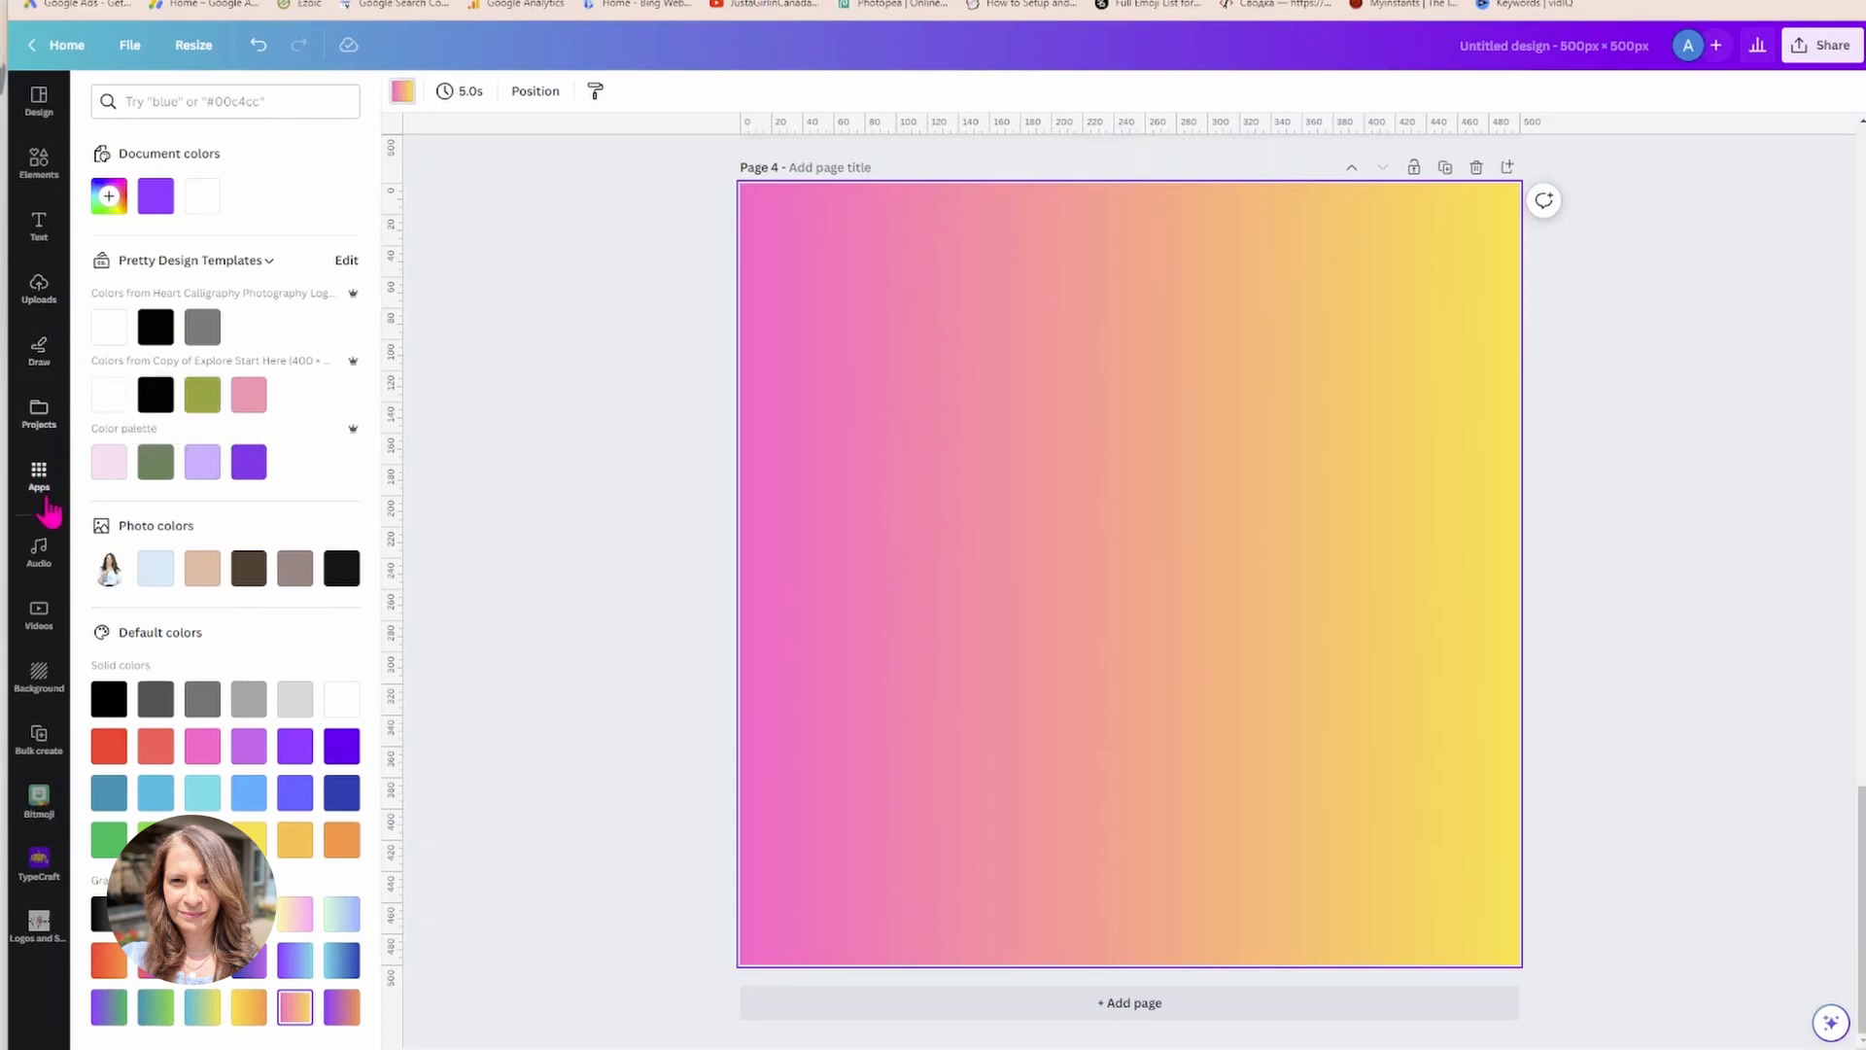
left_click(37, 677)
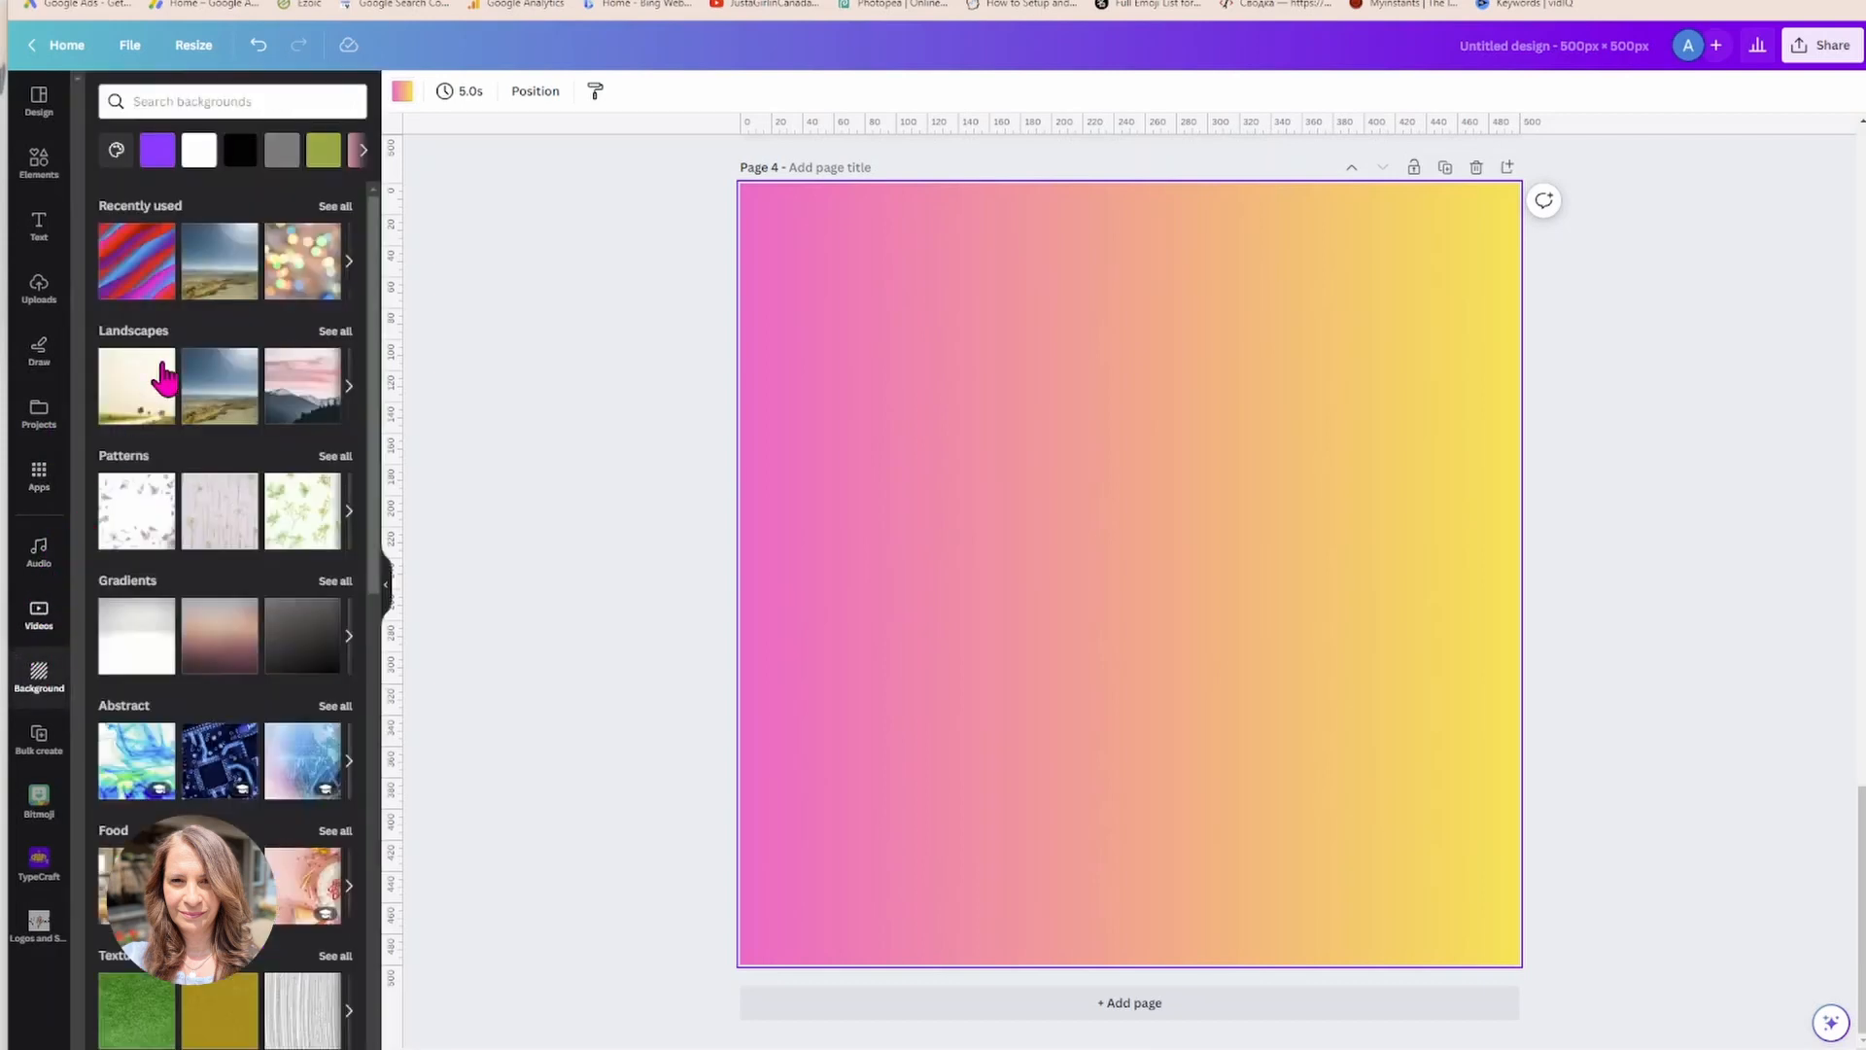
left_click(240, 105)
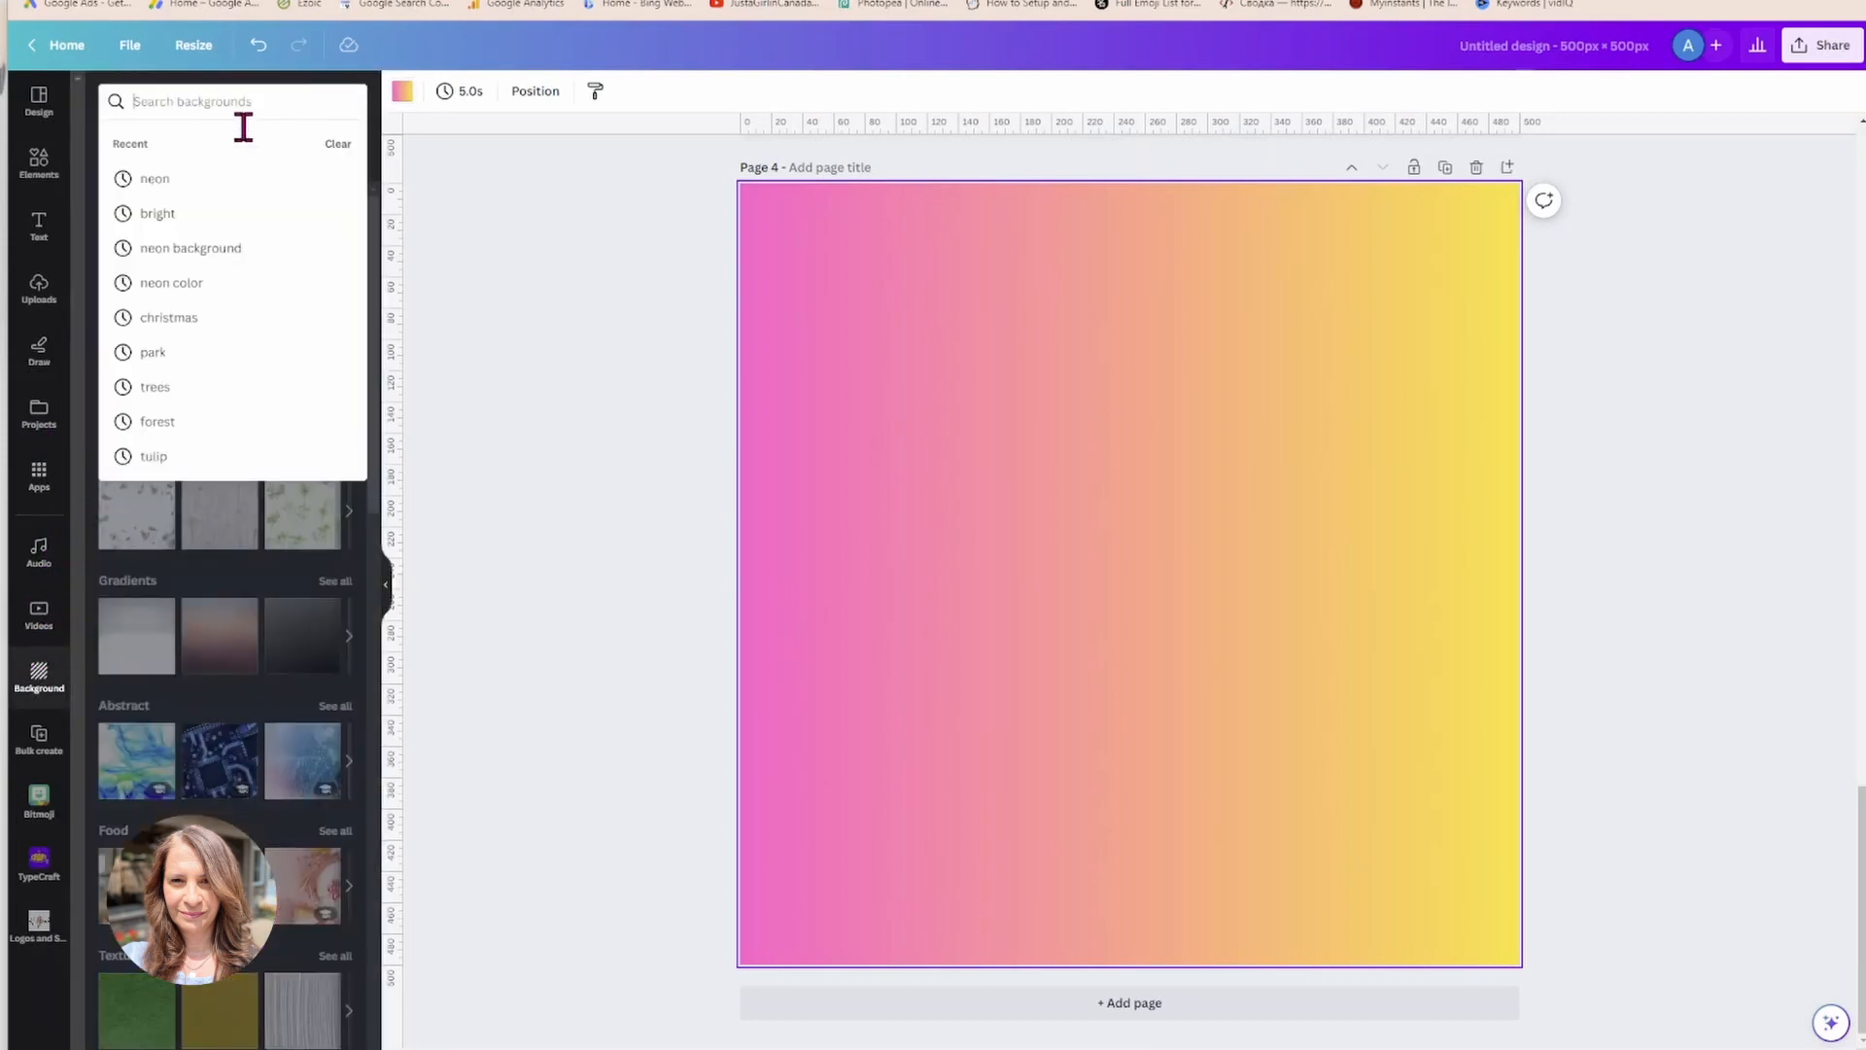
left_click(184, 285)
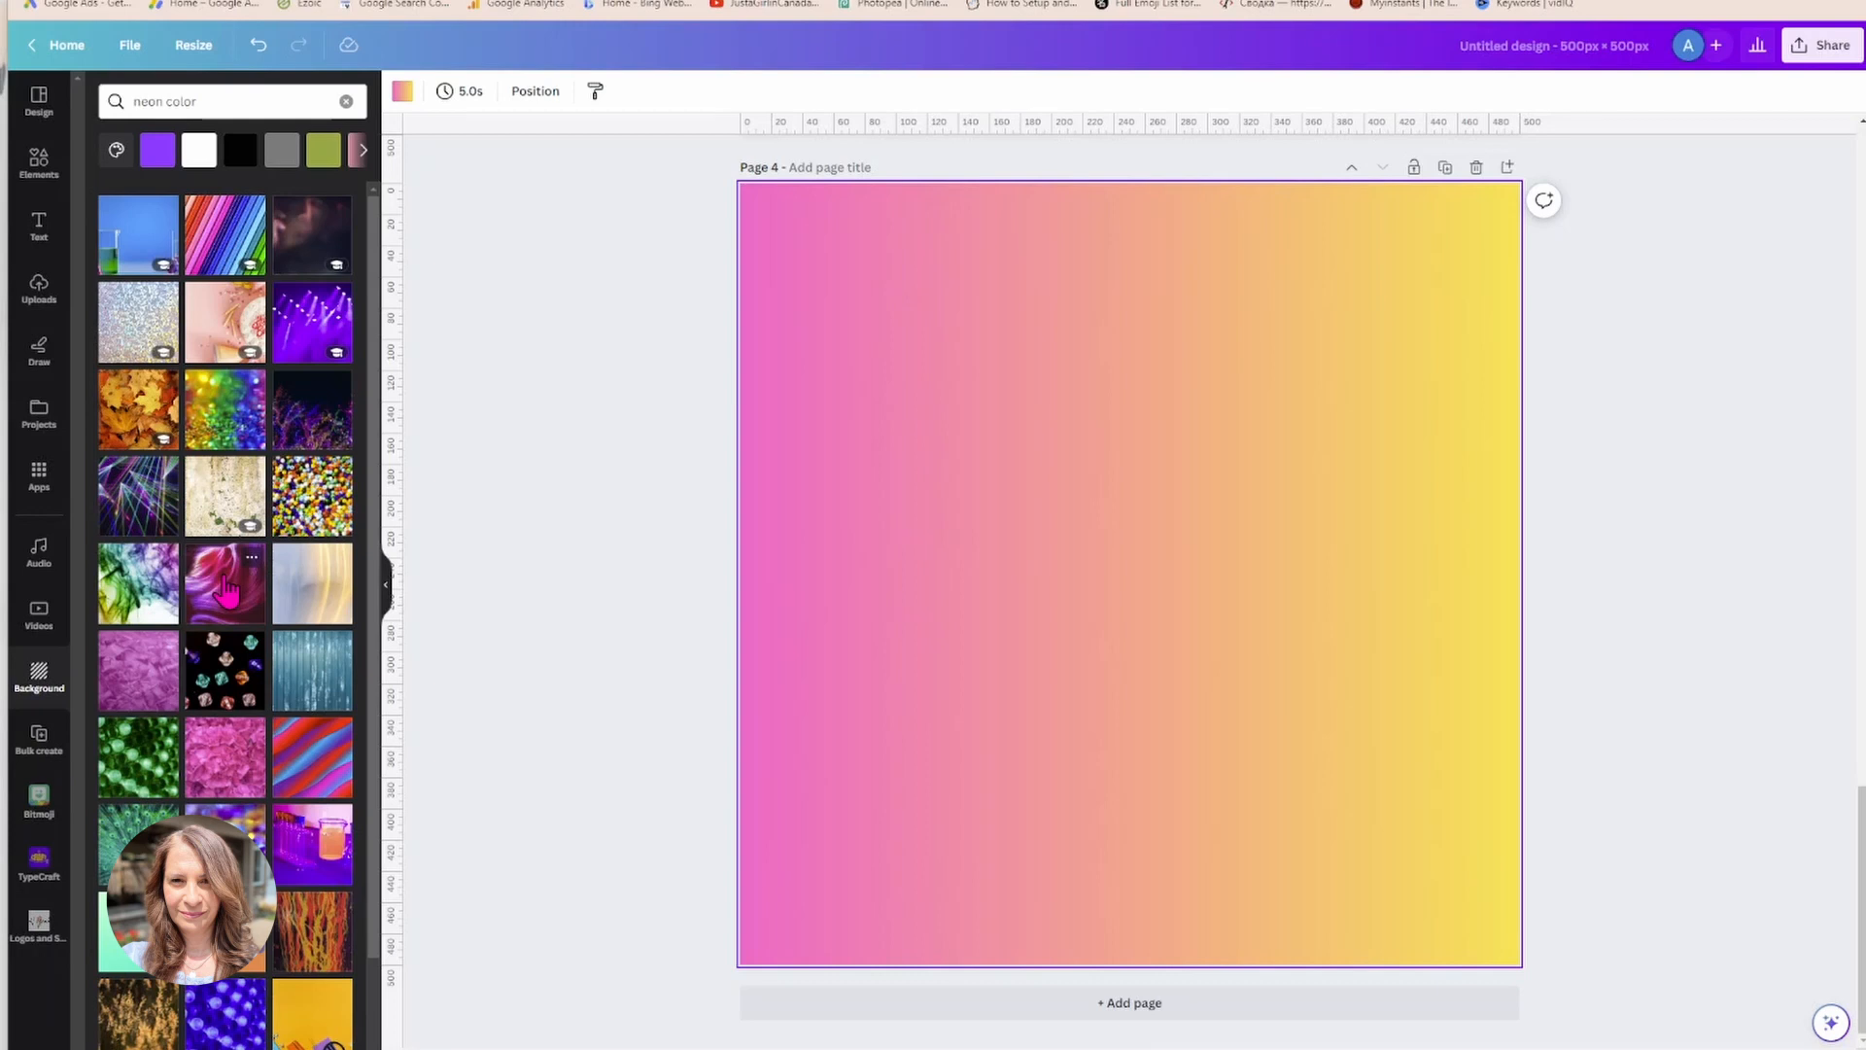
Apply the wavy red, blue and purple striped image as the background of page 4.
scroll(230, 741, "down", 3)
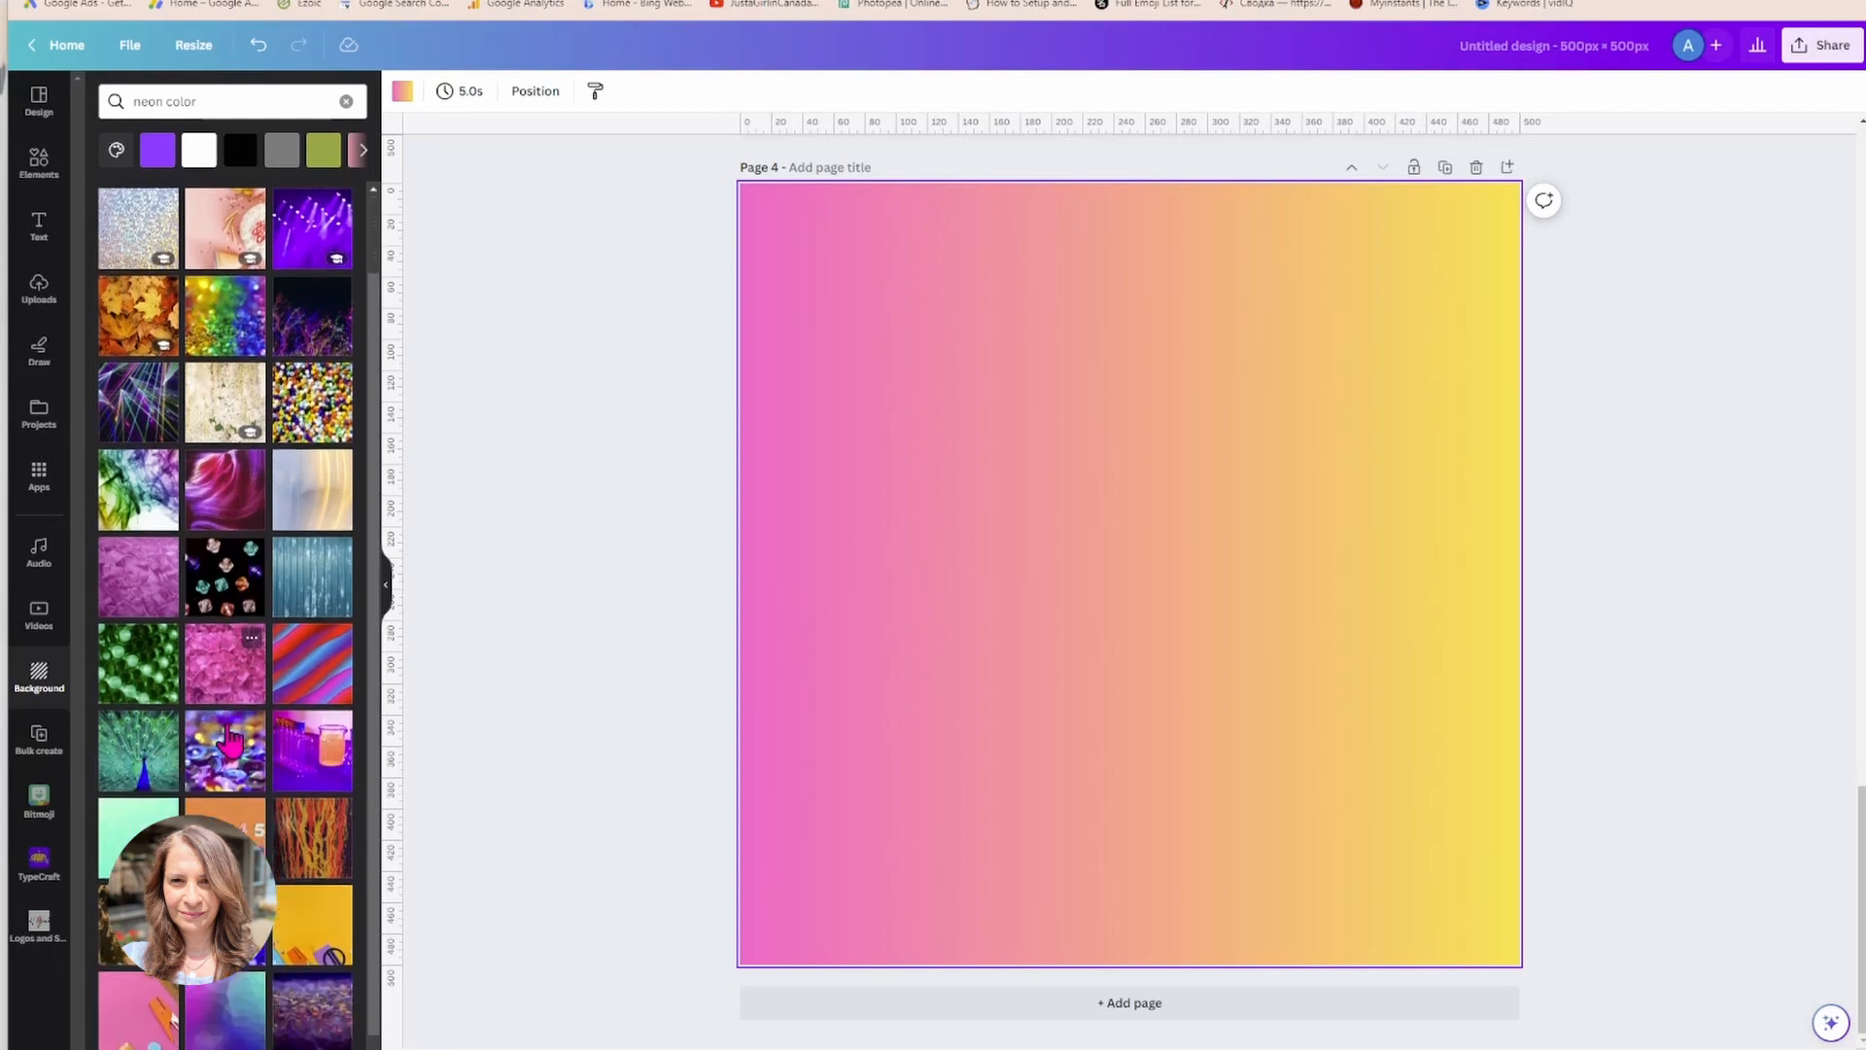
scroll(231, 740, "down", 4)
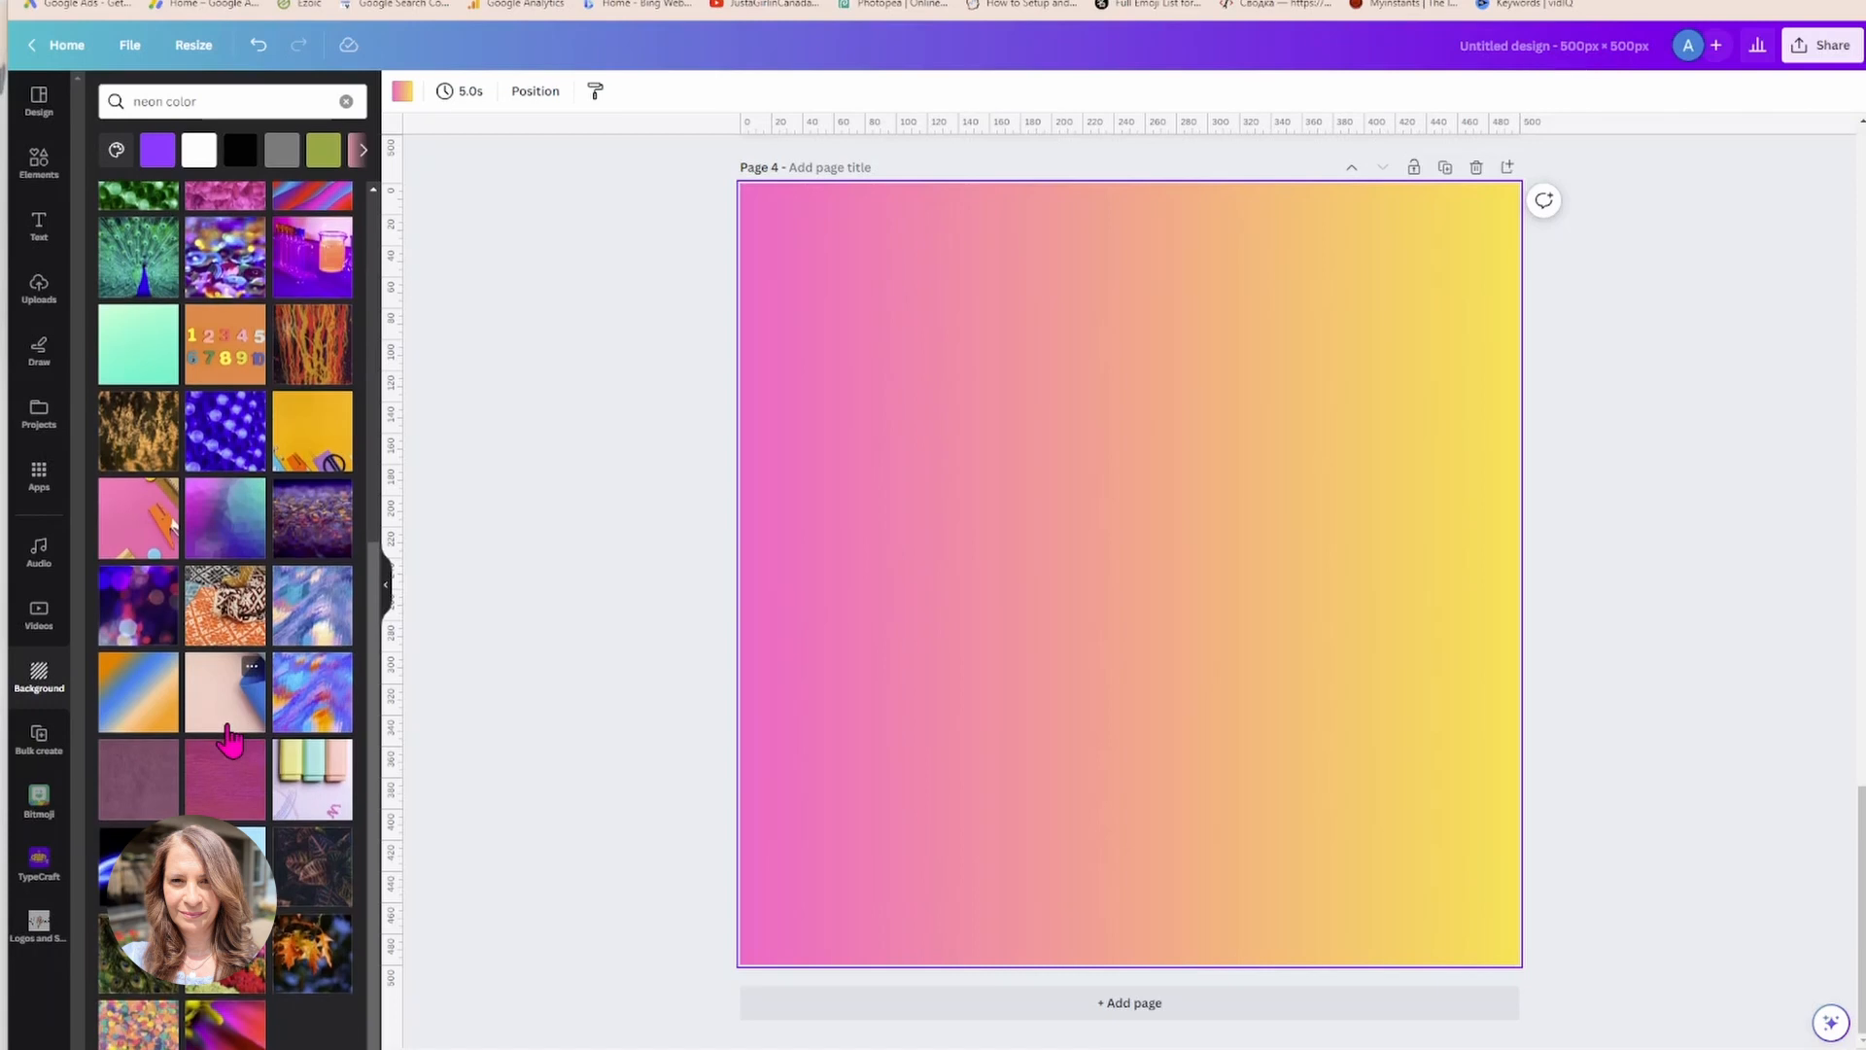
scroll(231, 741, "up", 2)
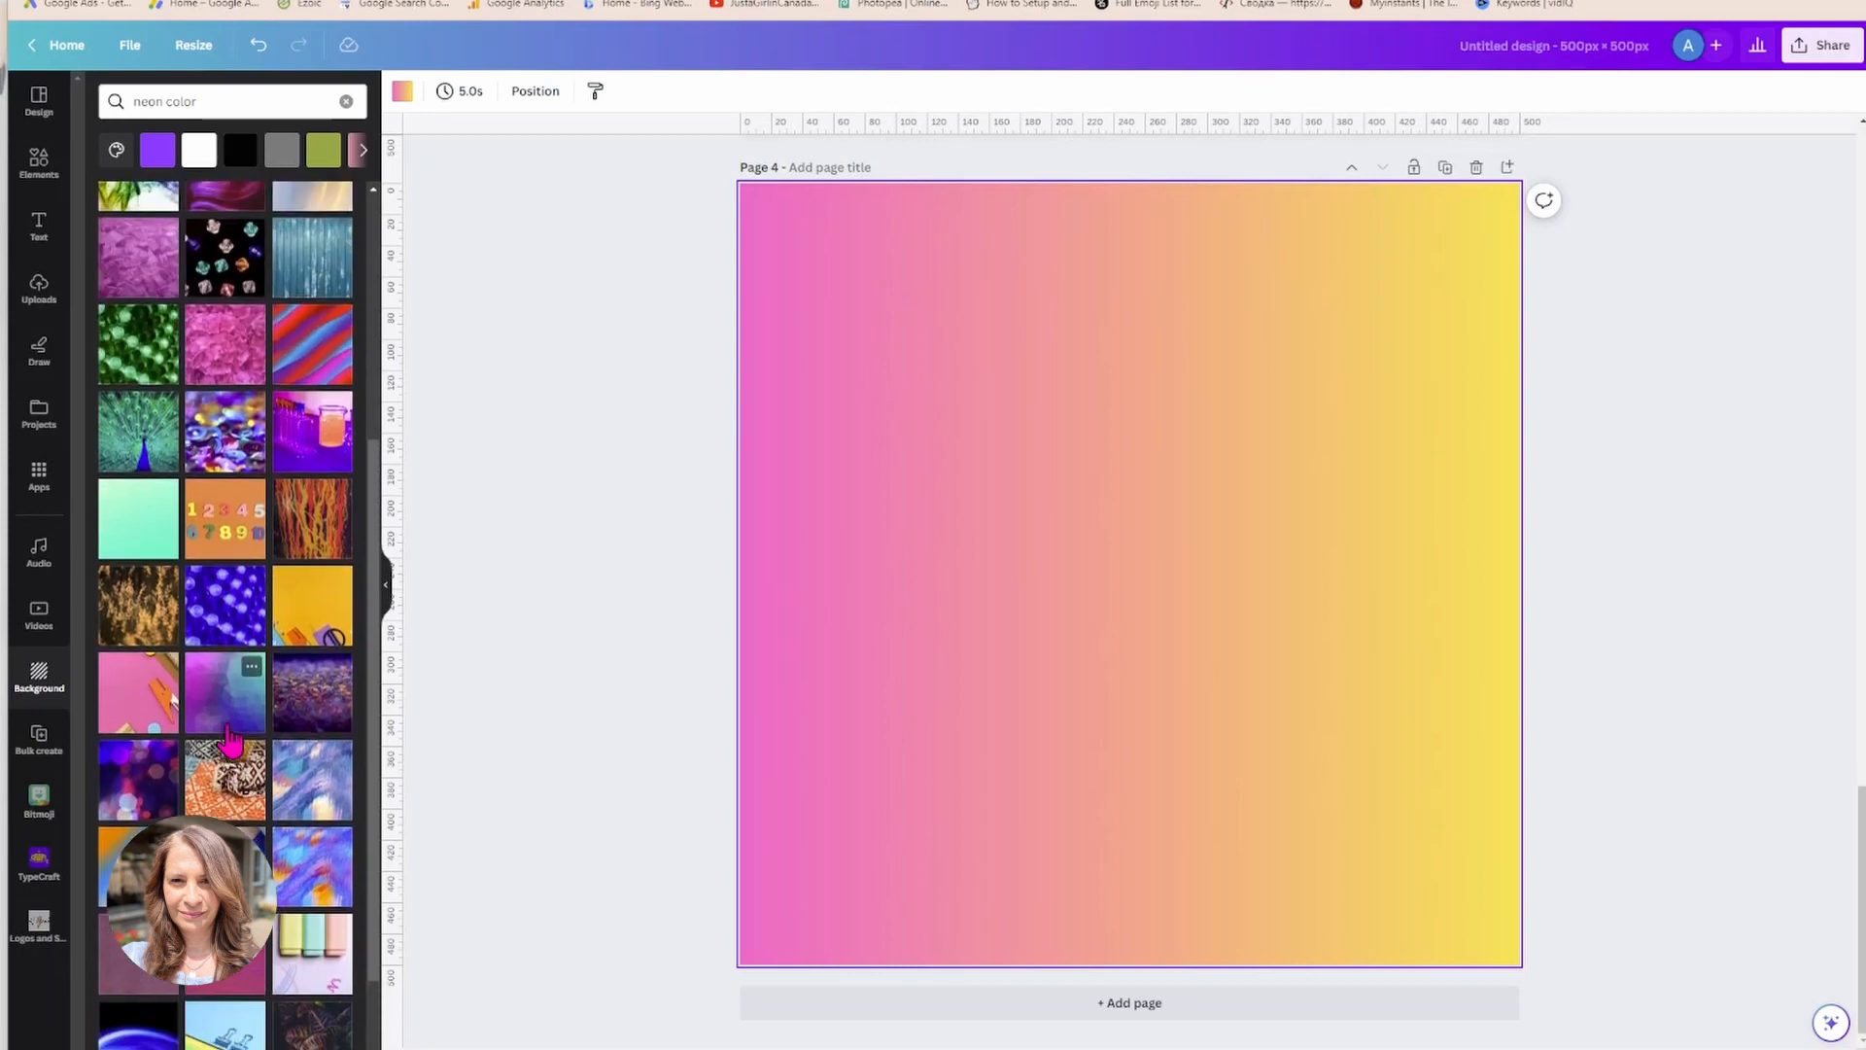
scroll(280, 559, "up", 2)
left_click(291, 540)
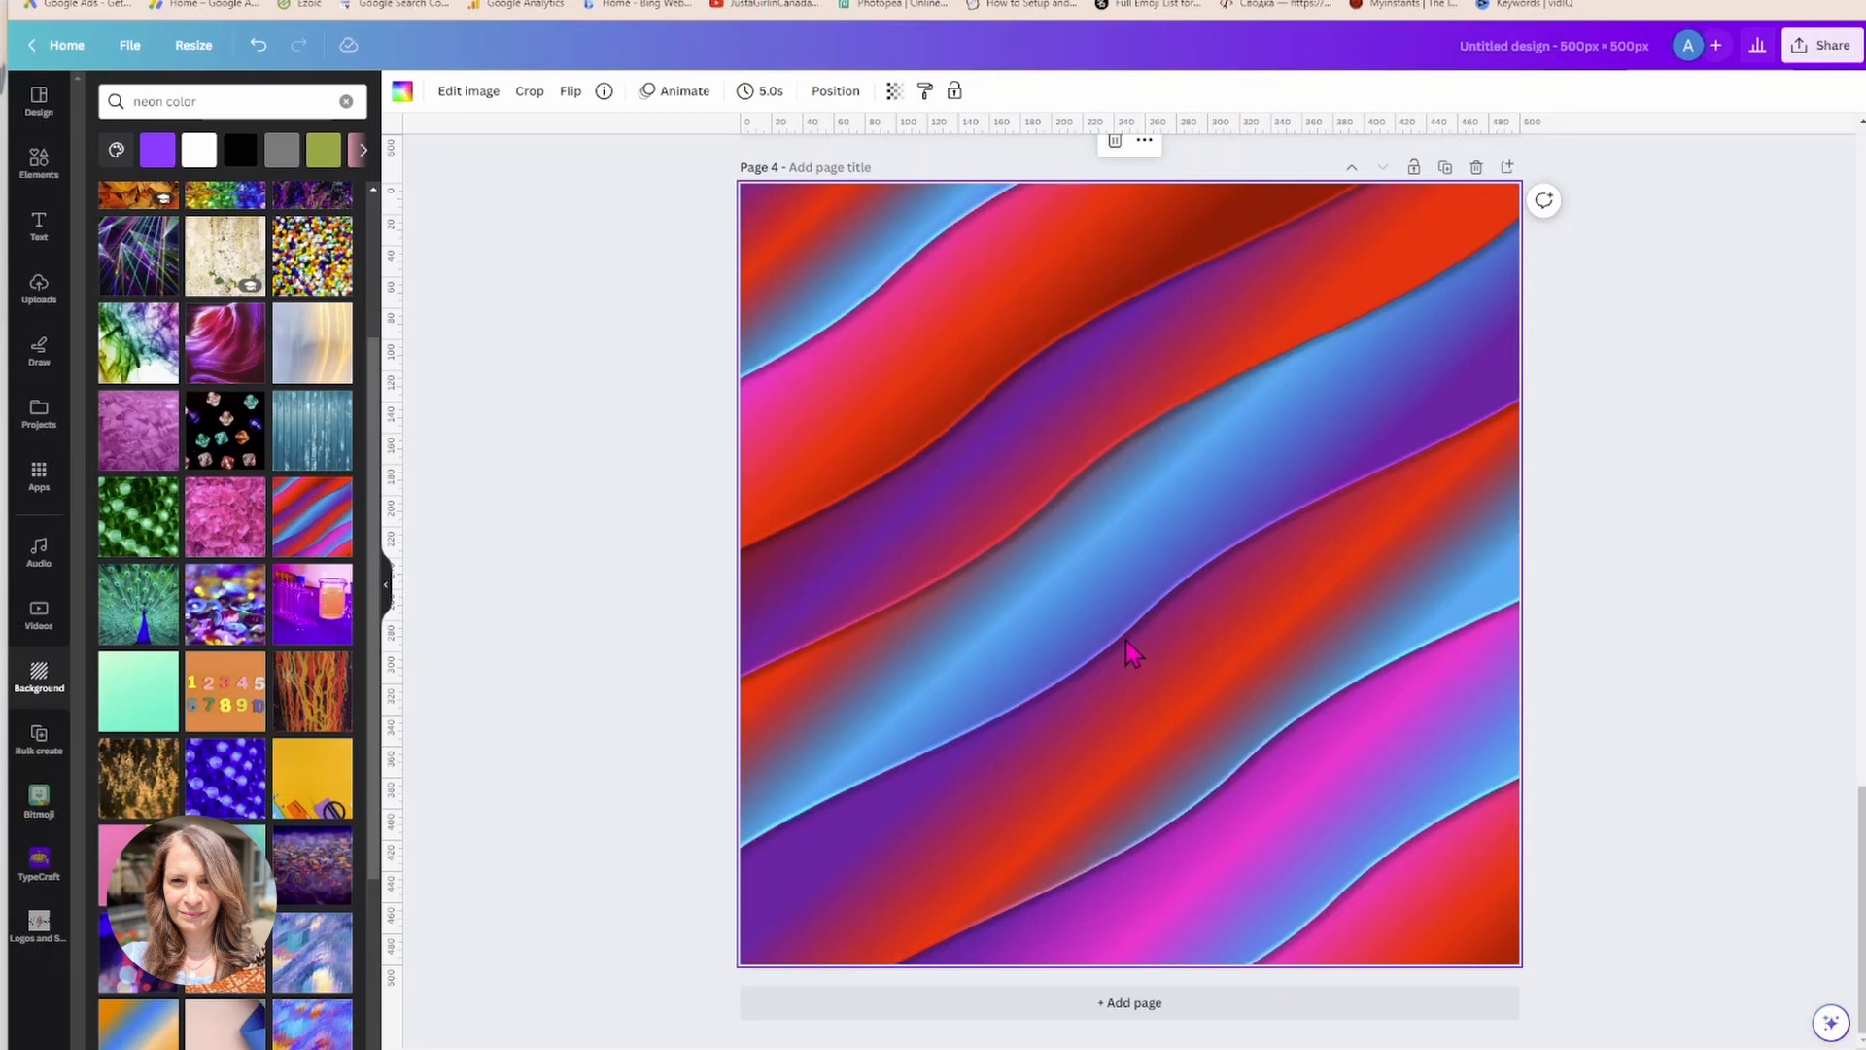
Set the striped background image's brightness to 27 and saturation to 65 on page 4.
scroll(1127, 641, "up", 6)
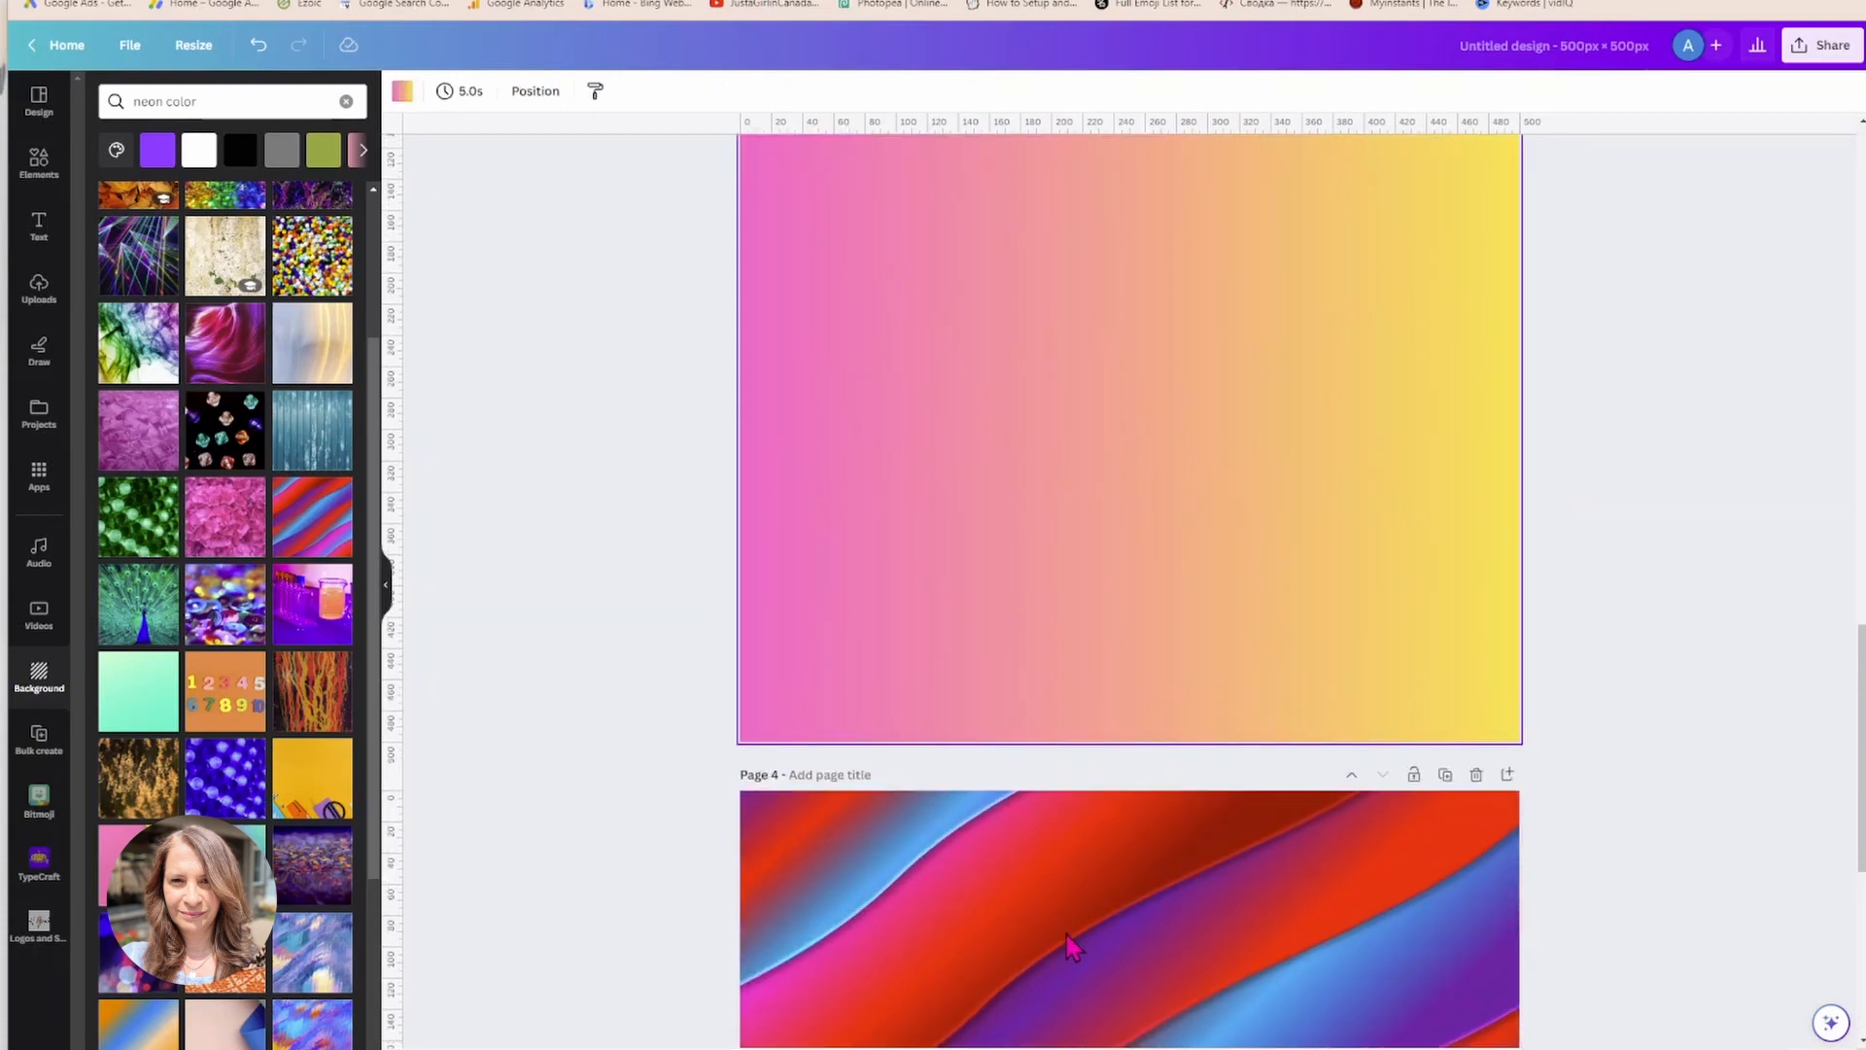
left_click(1065, 935)
scroll(1063, 925, "down", 4)
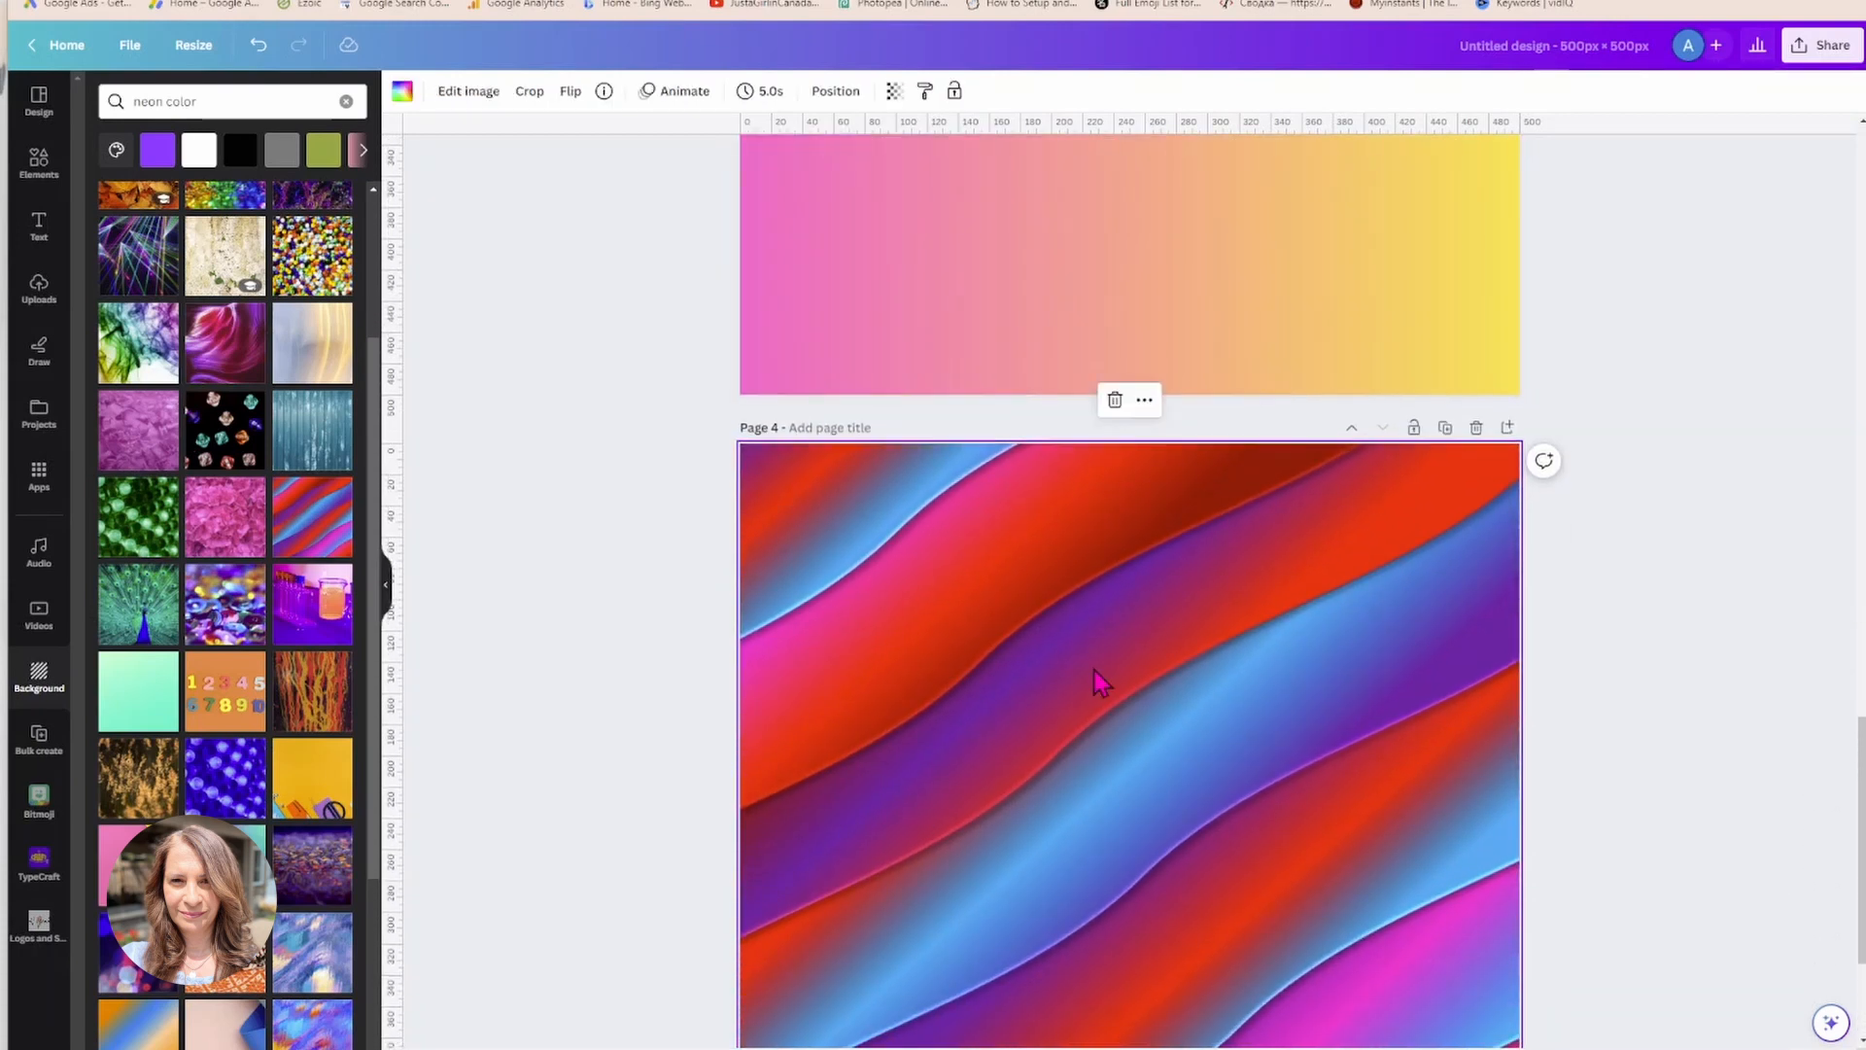
scroll(1050, 763, "down", 2)
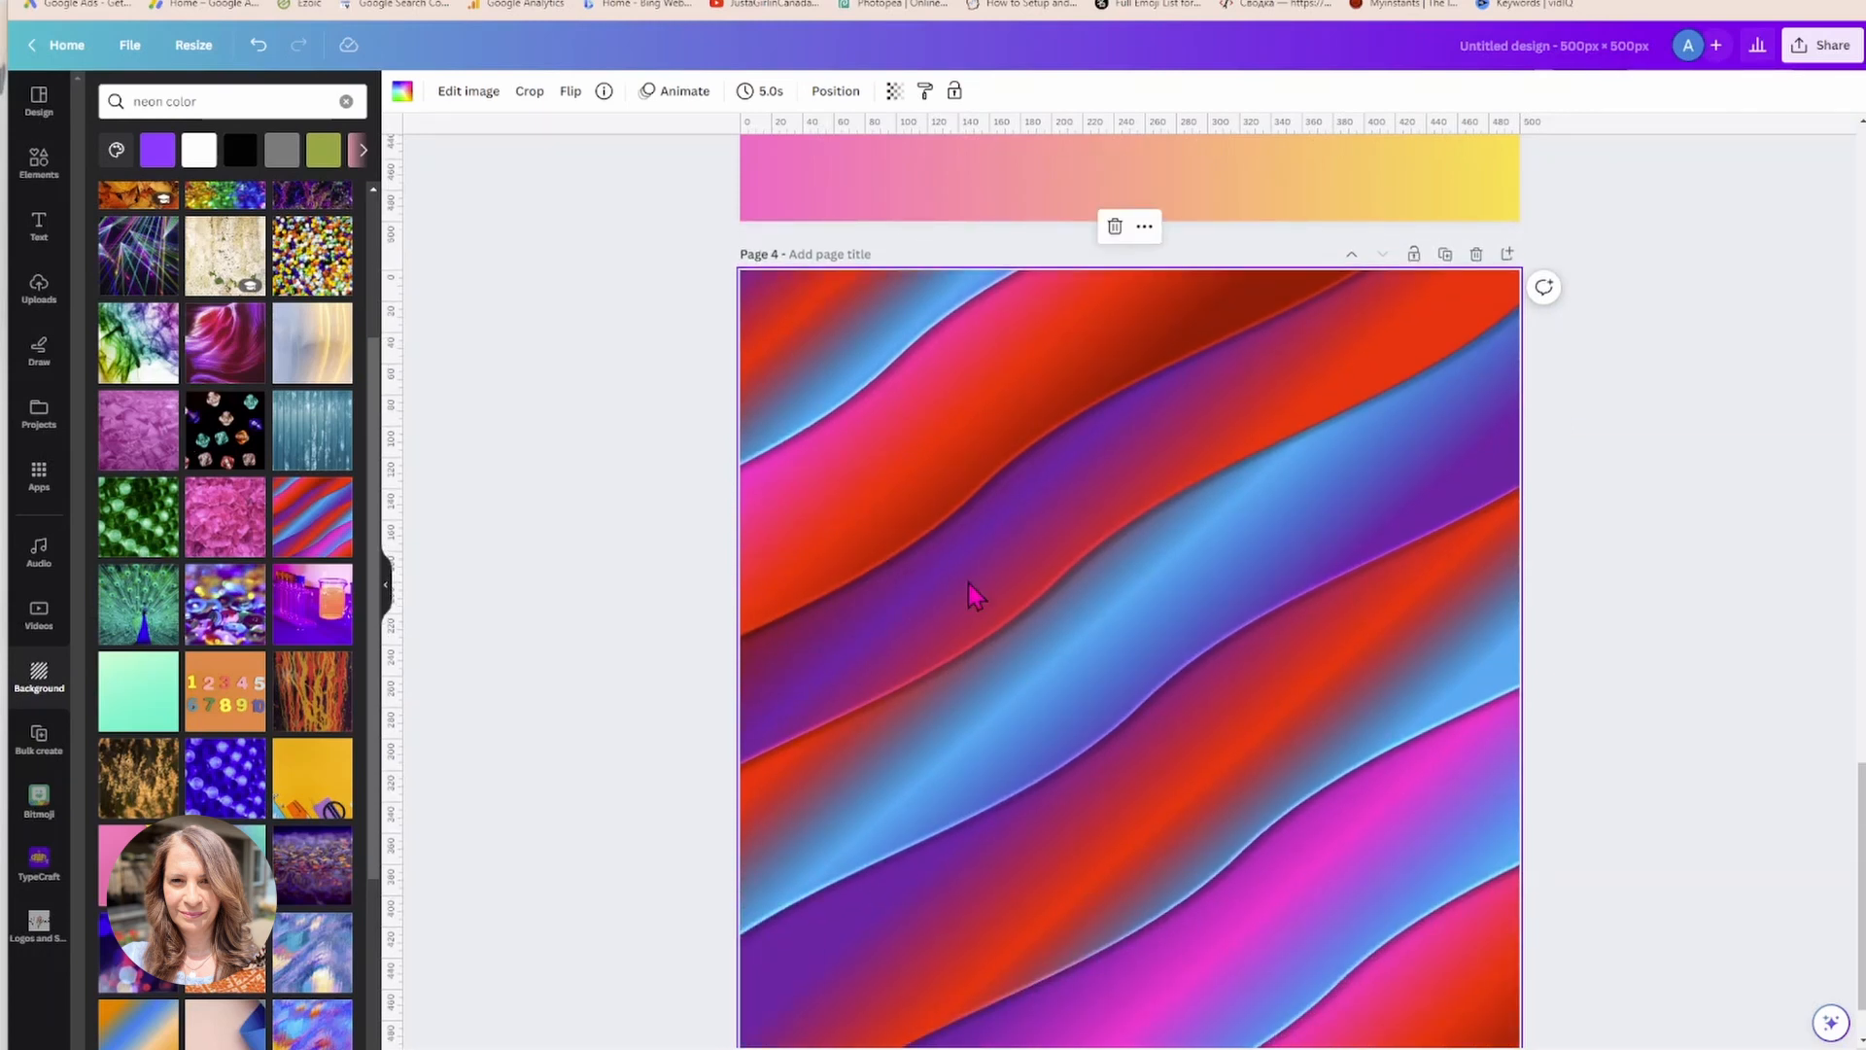
left_click(453, 98)
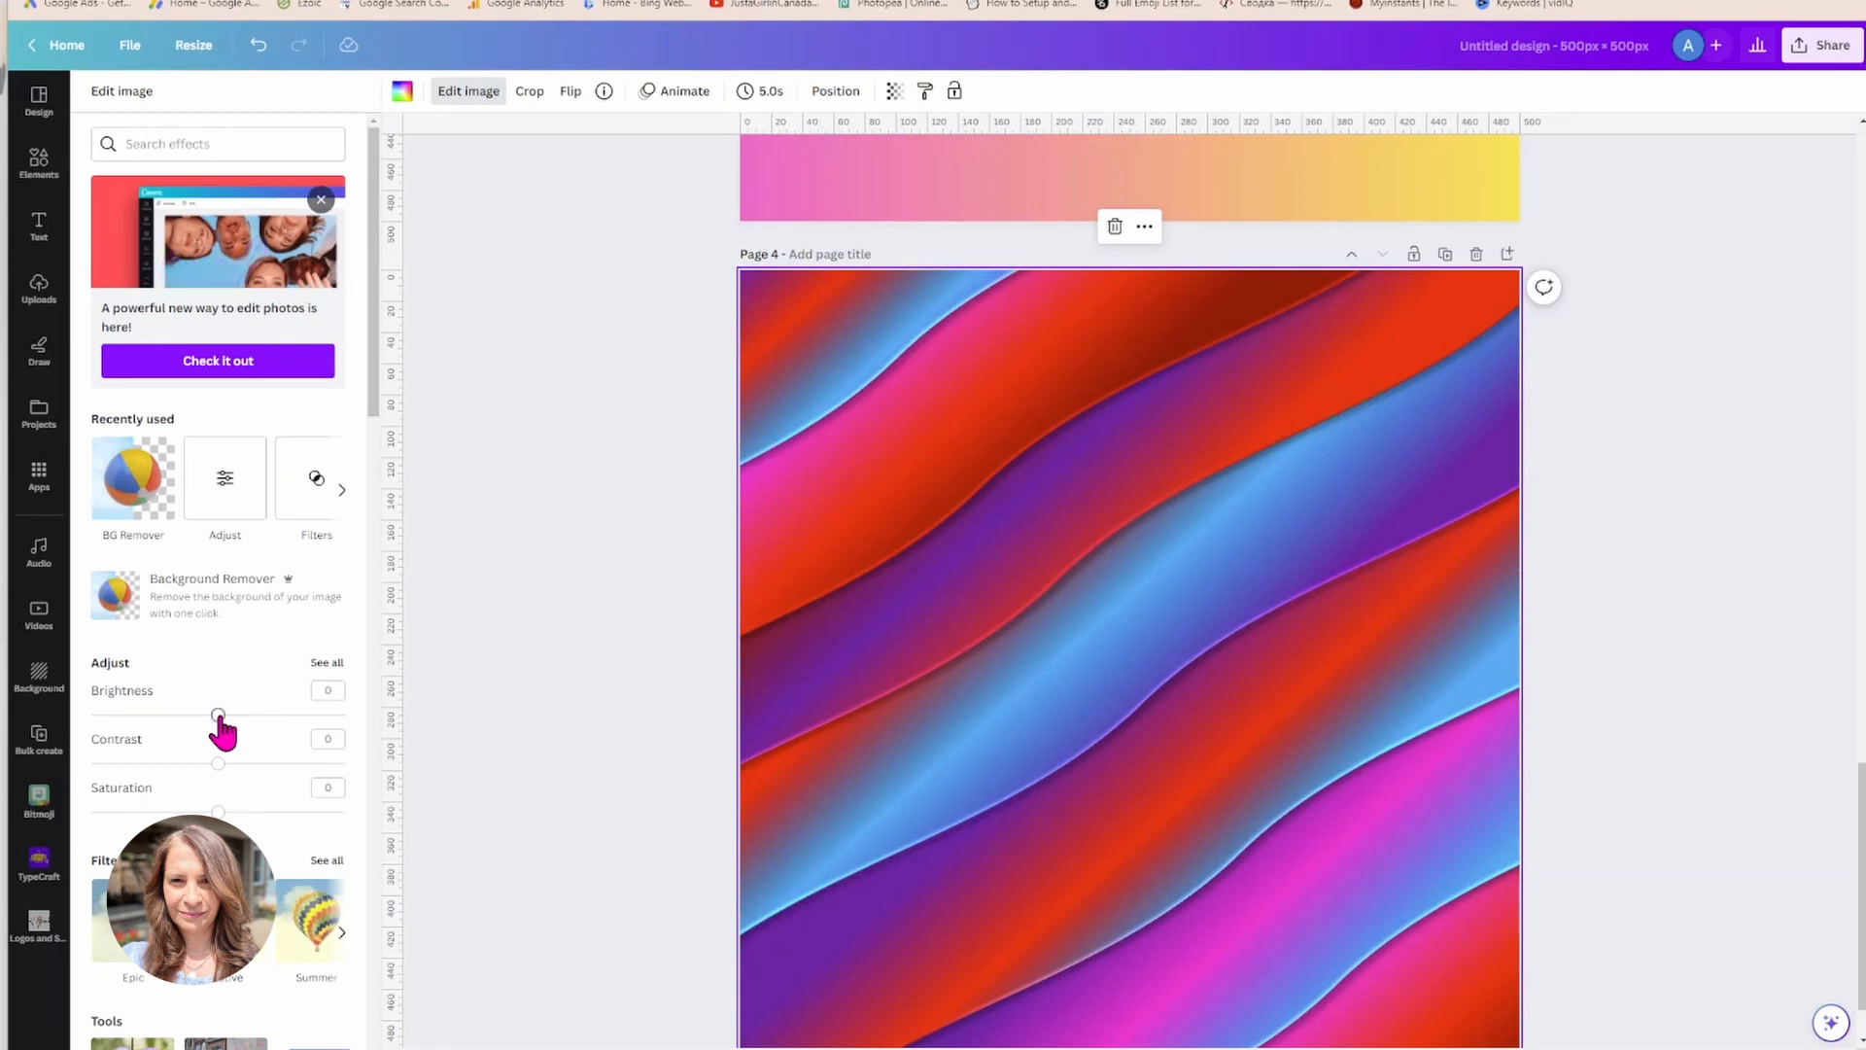
left_click_drag(218, 717, 254, 716)
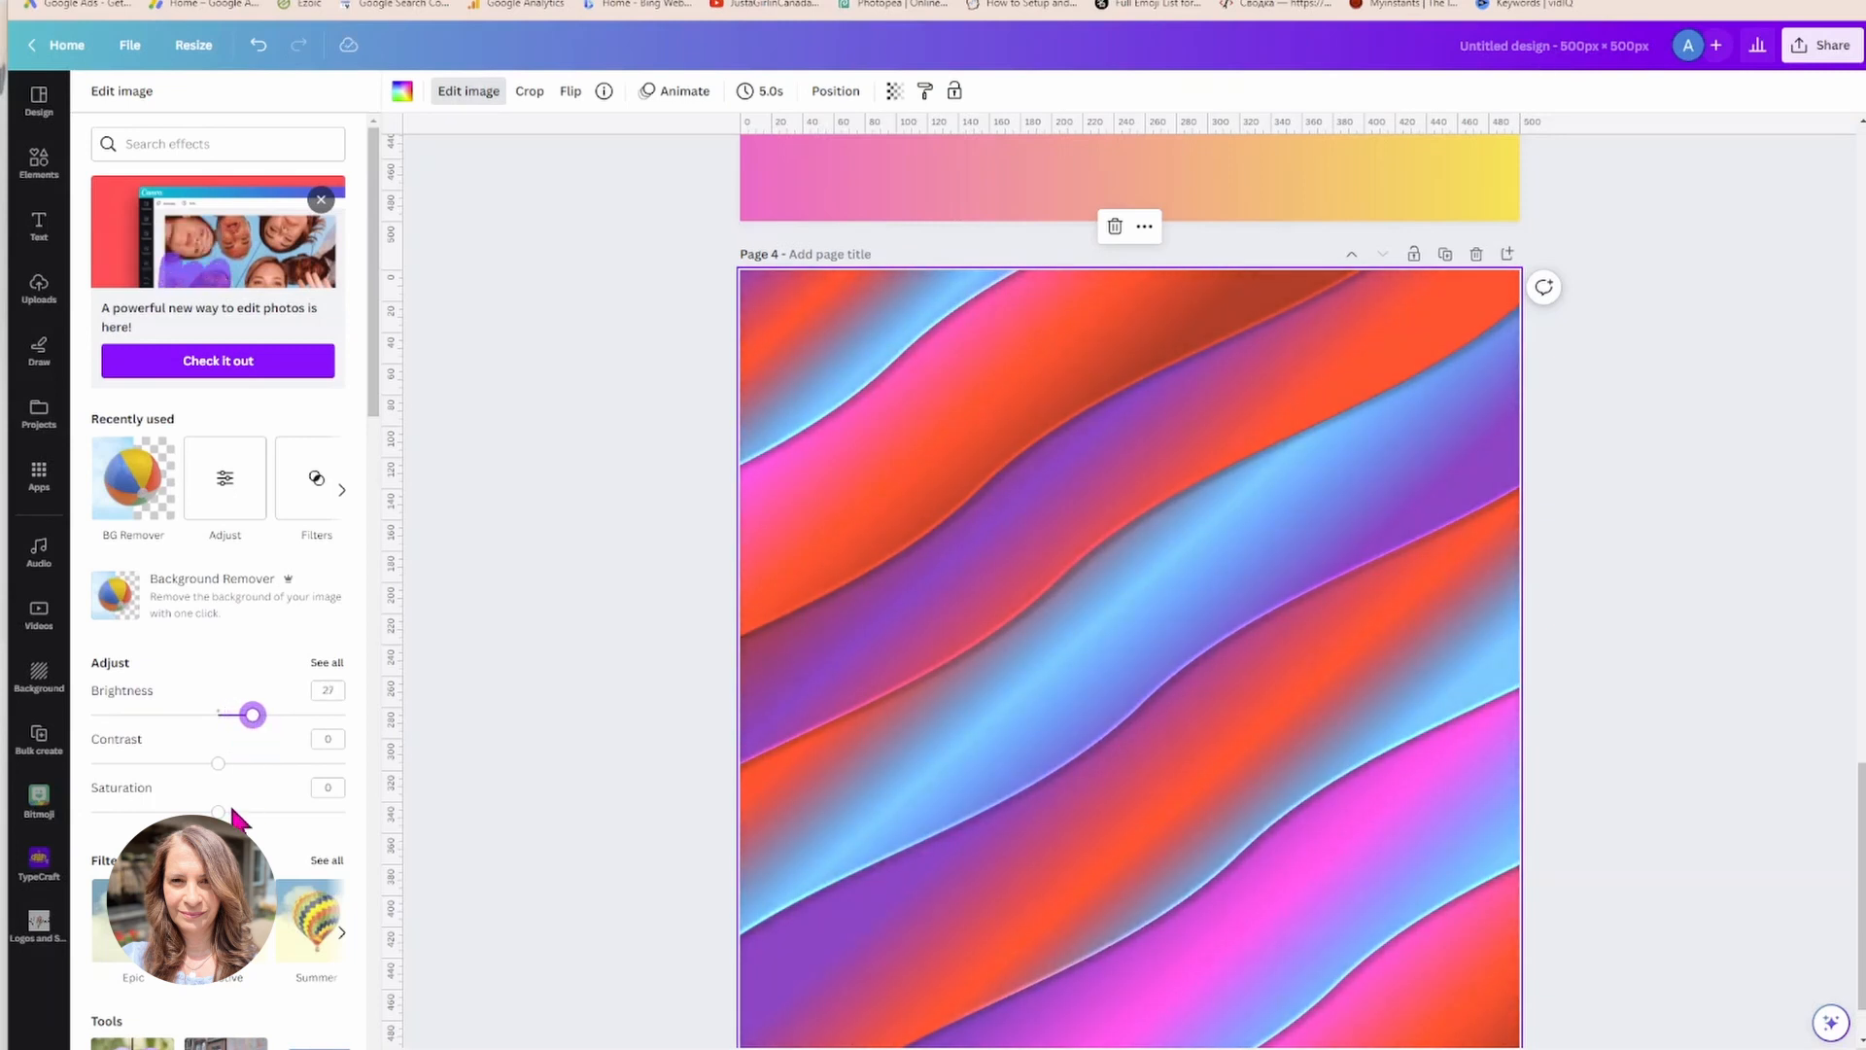
left_click_drag(219, 812, 301, 812)
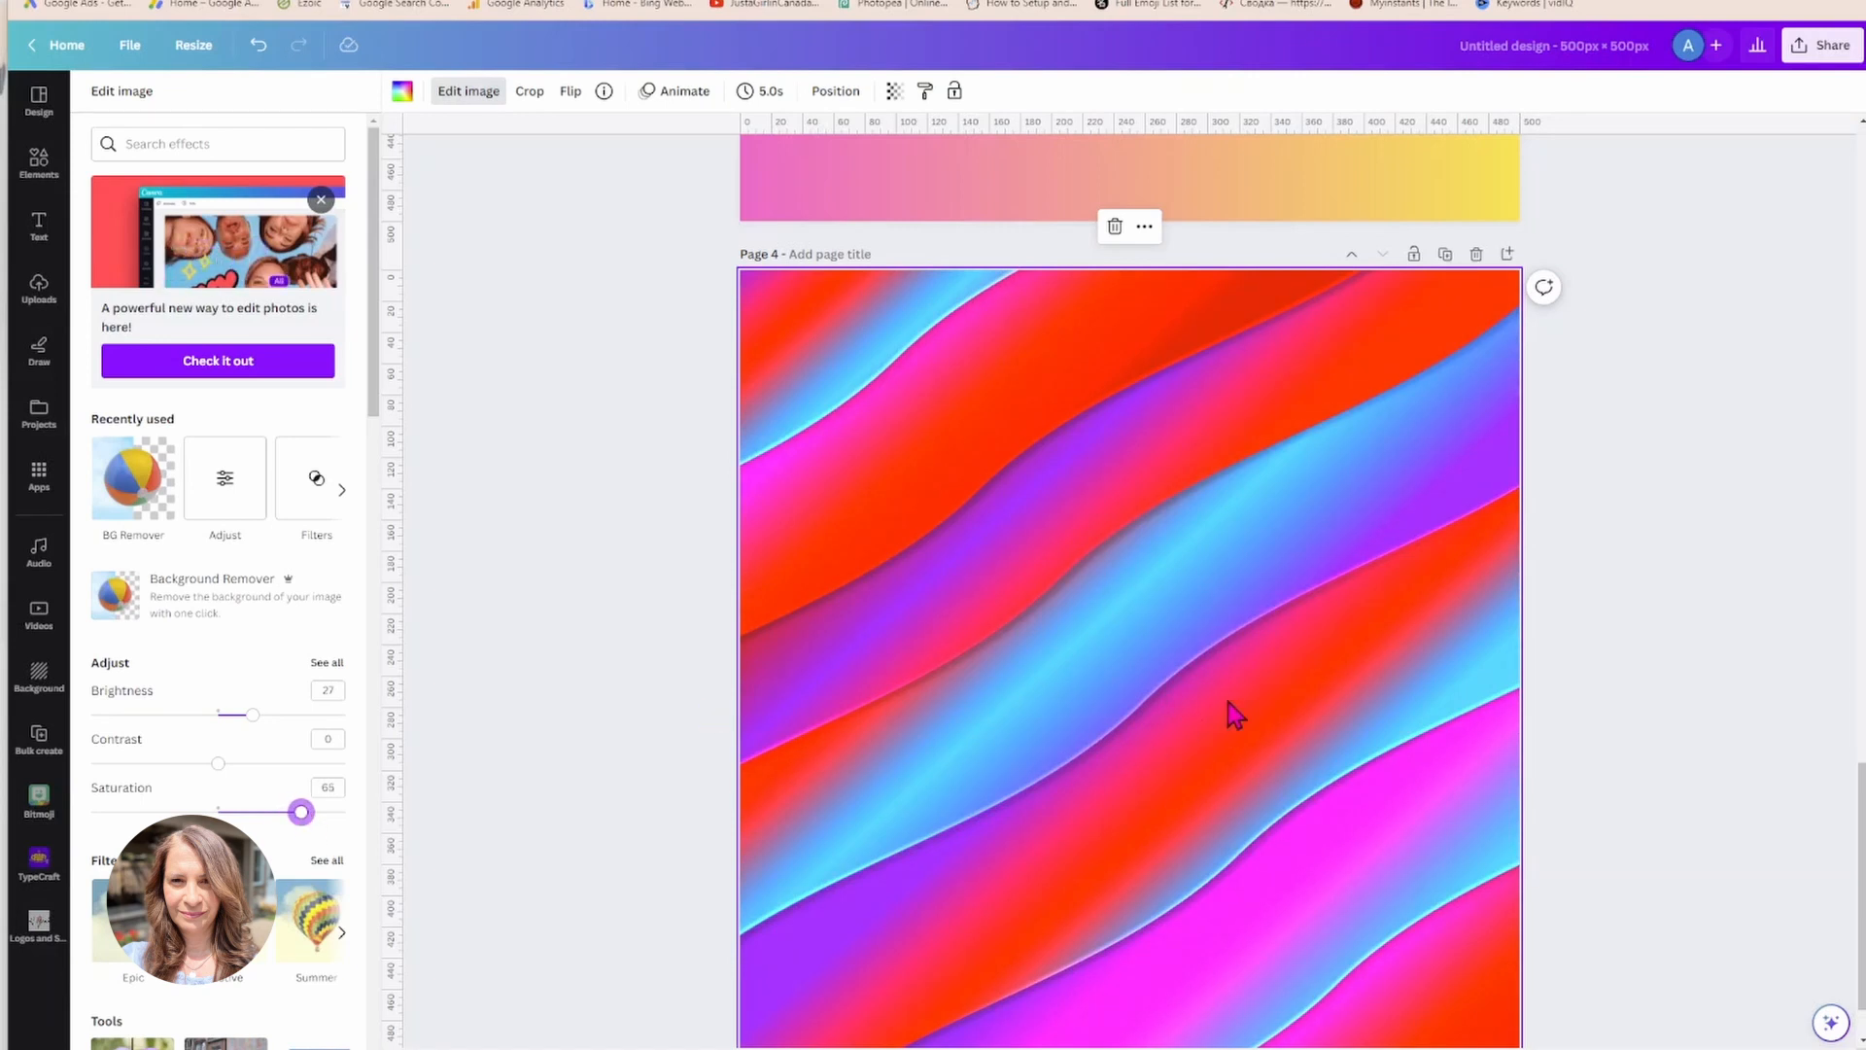
left_click(594, 665)
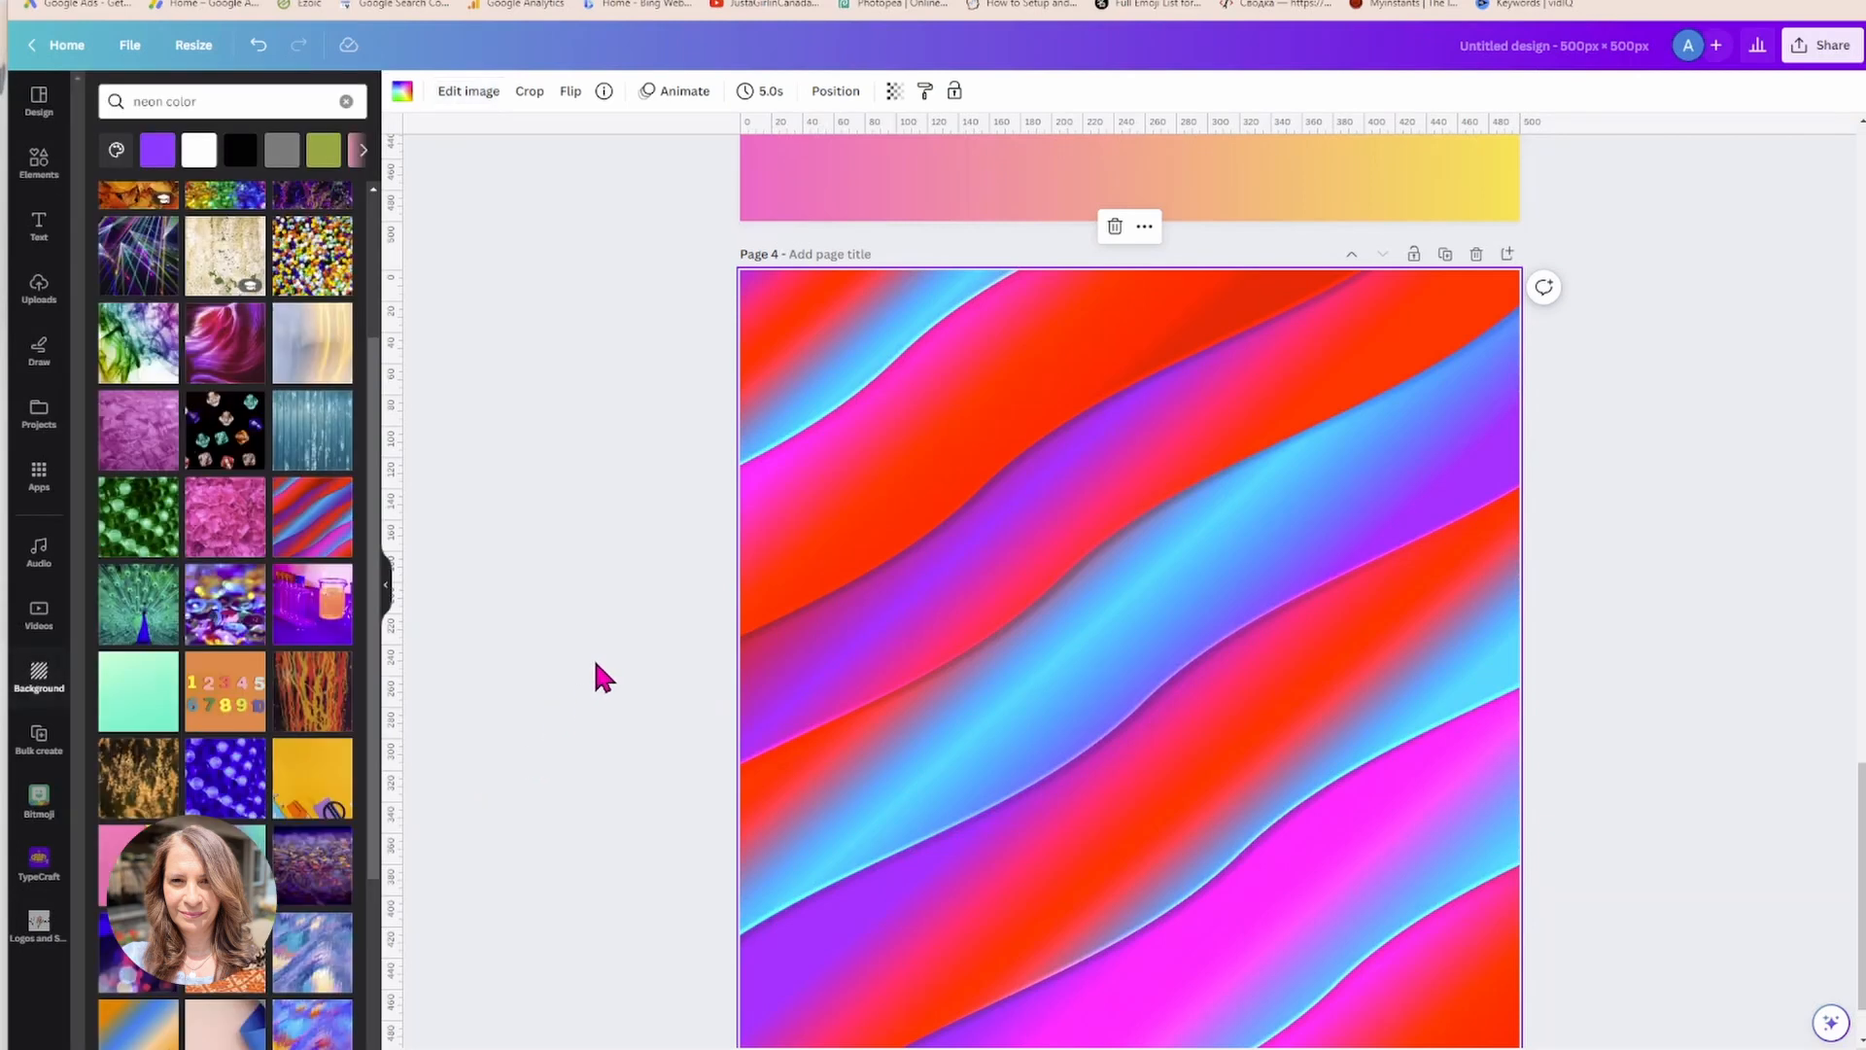
Select the solid purple page 2 and look at the design's sharing and download options.
scroll(584, 667, "up", 9)
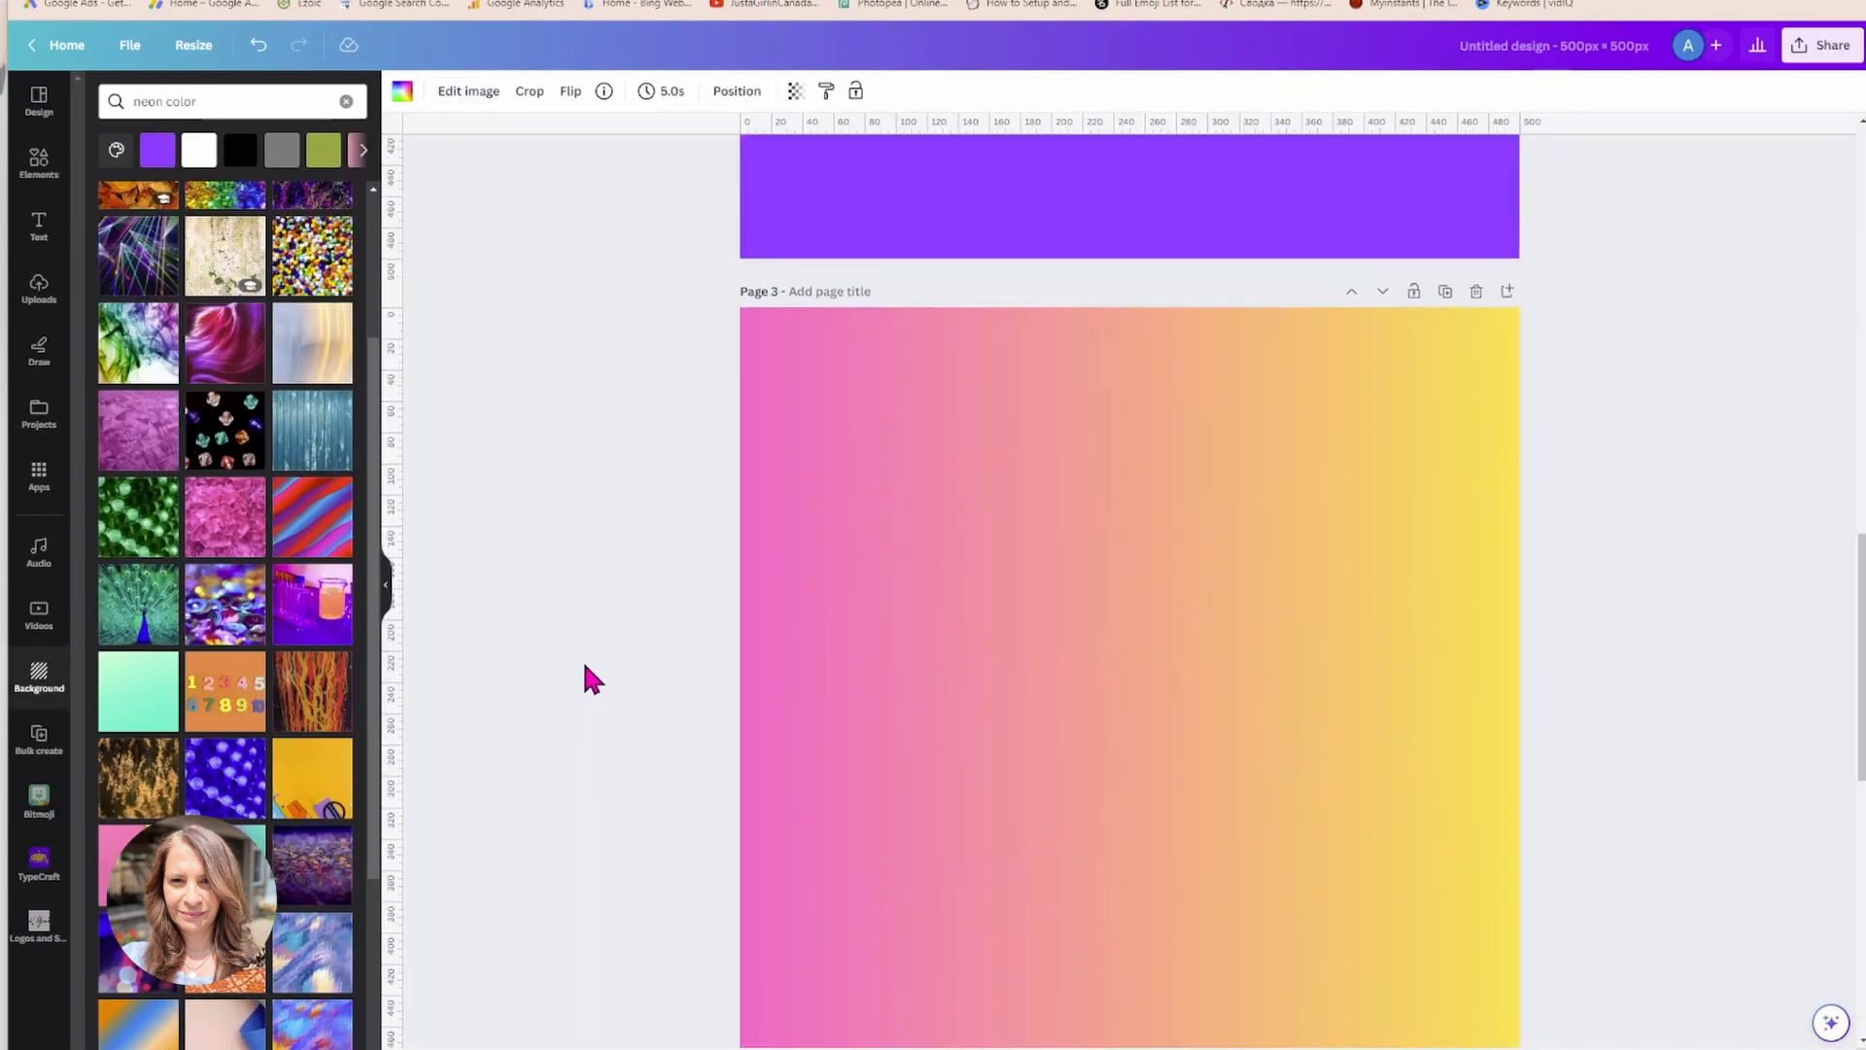
scroll(584, 668, "up", 10)
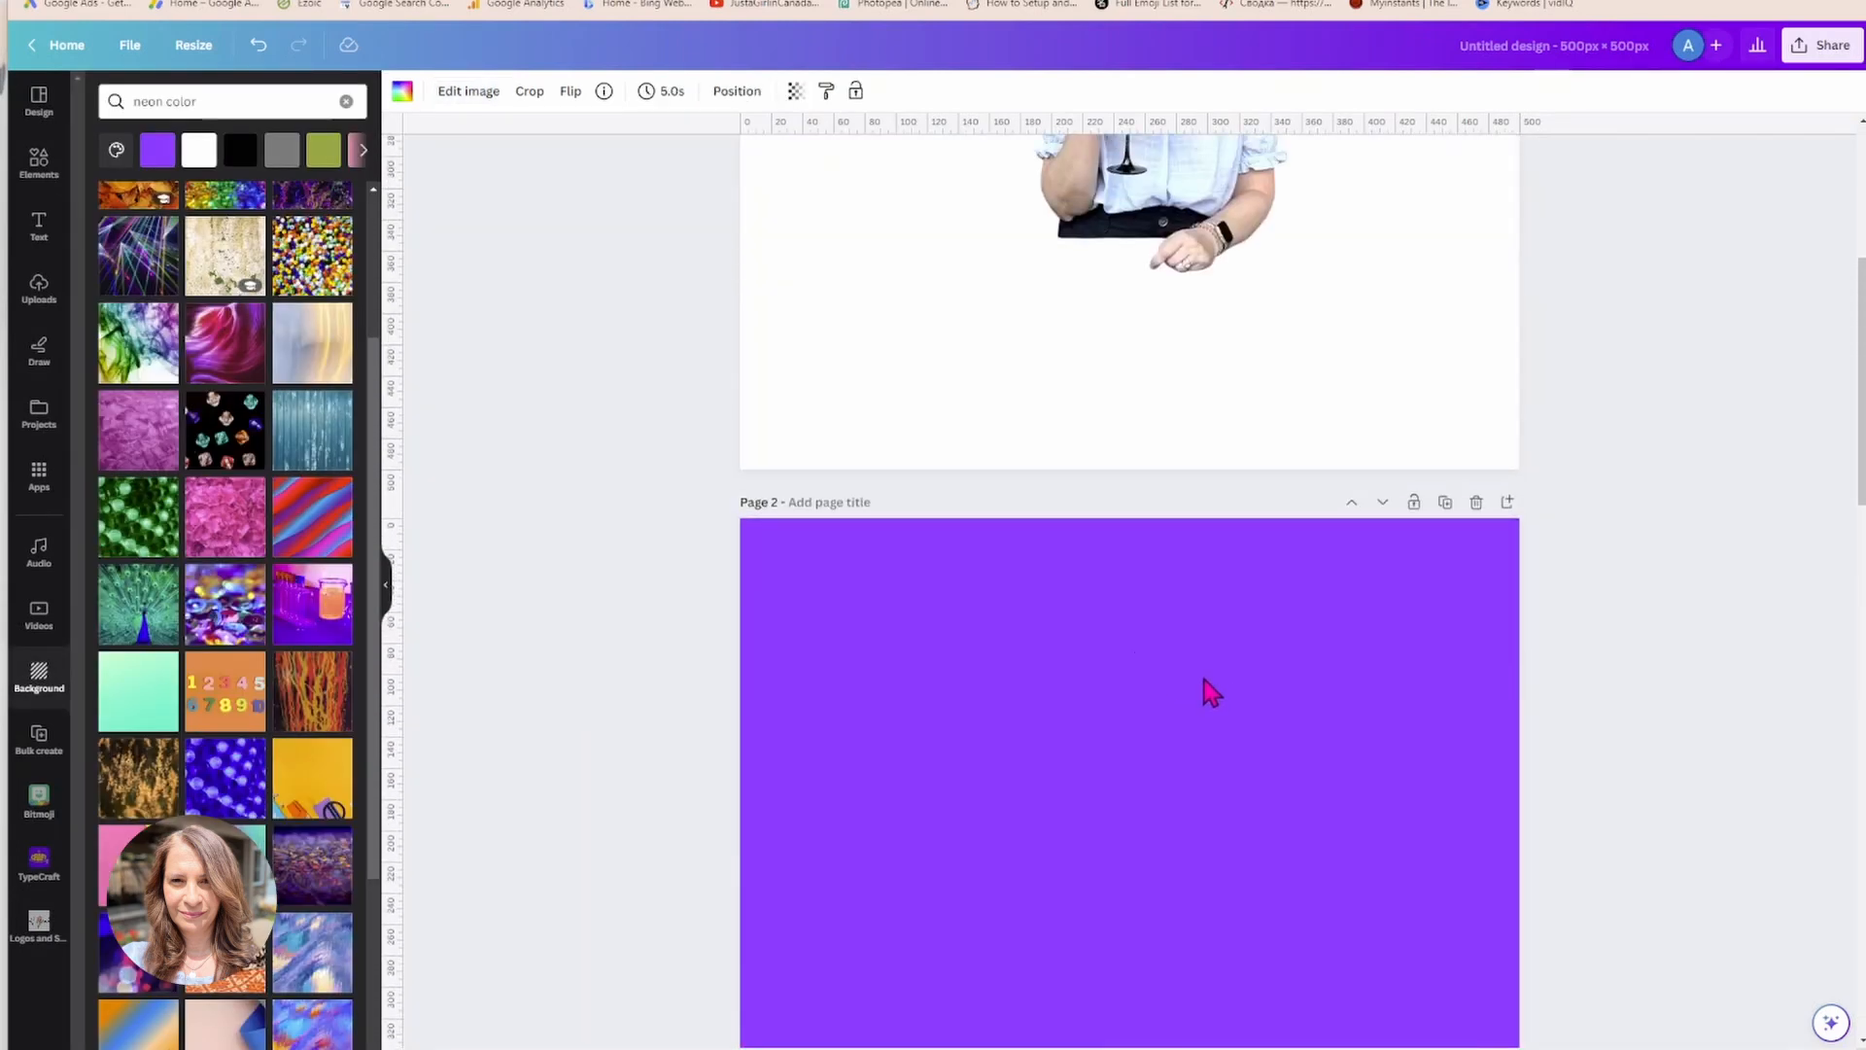
left_click(1254, 678)
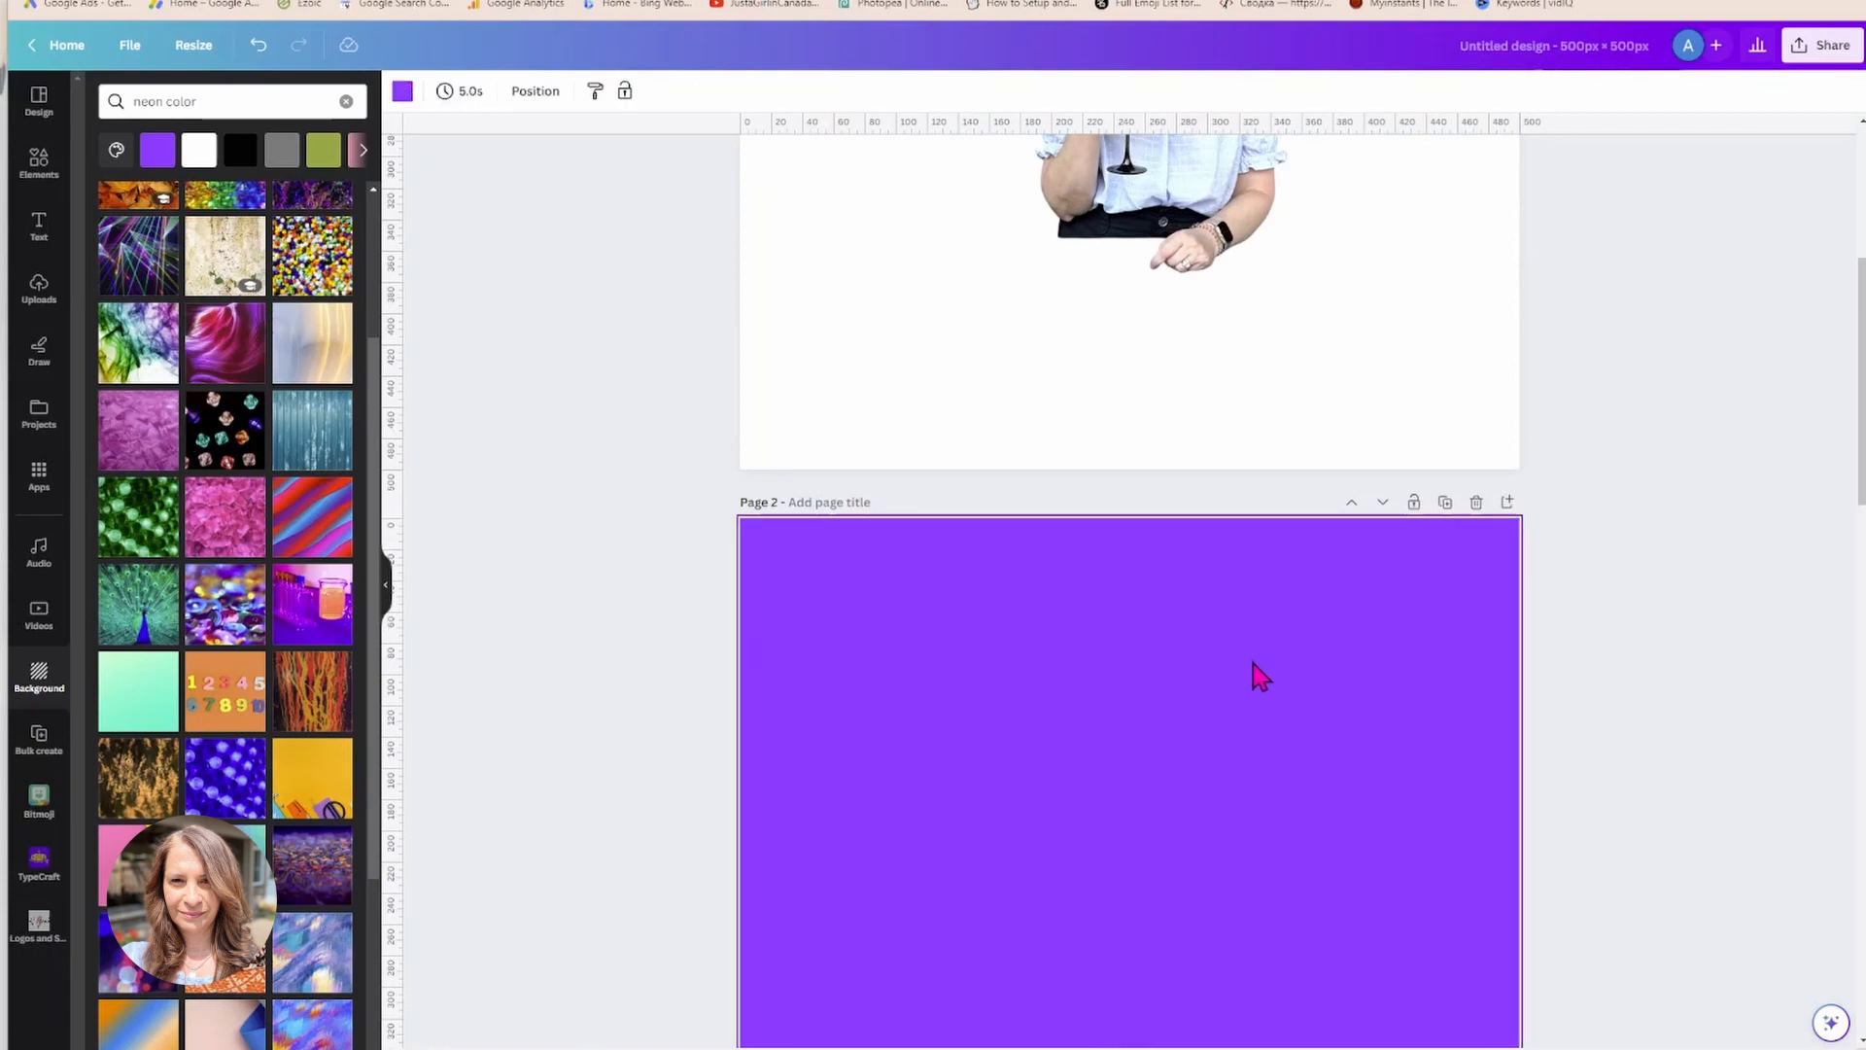
left_click(1818, 64)
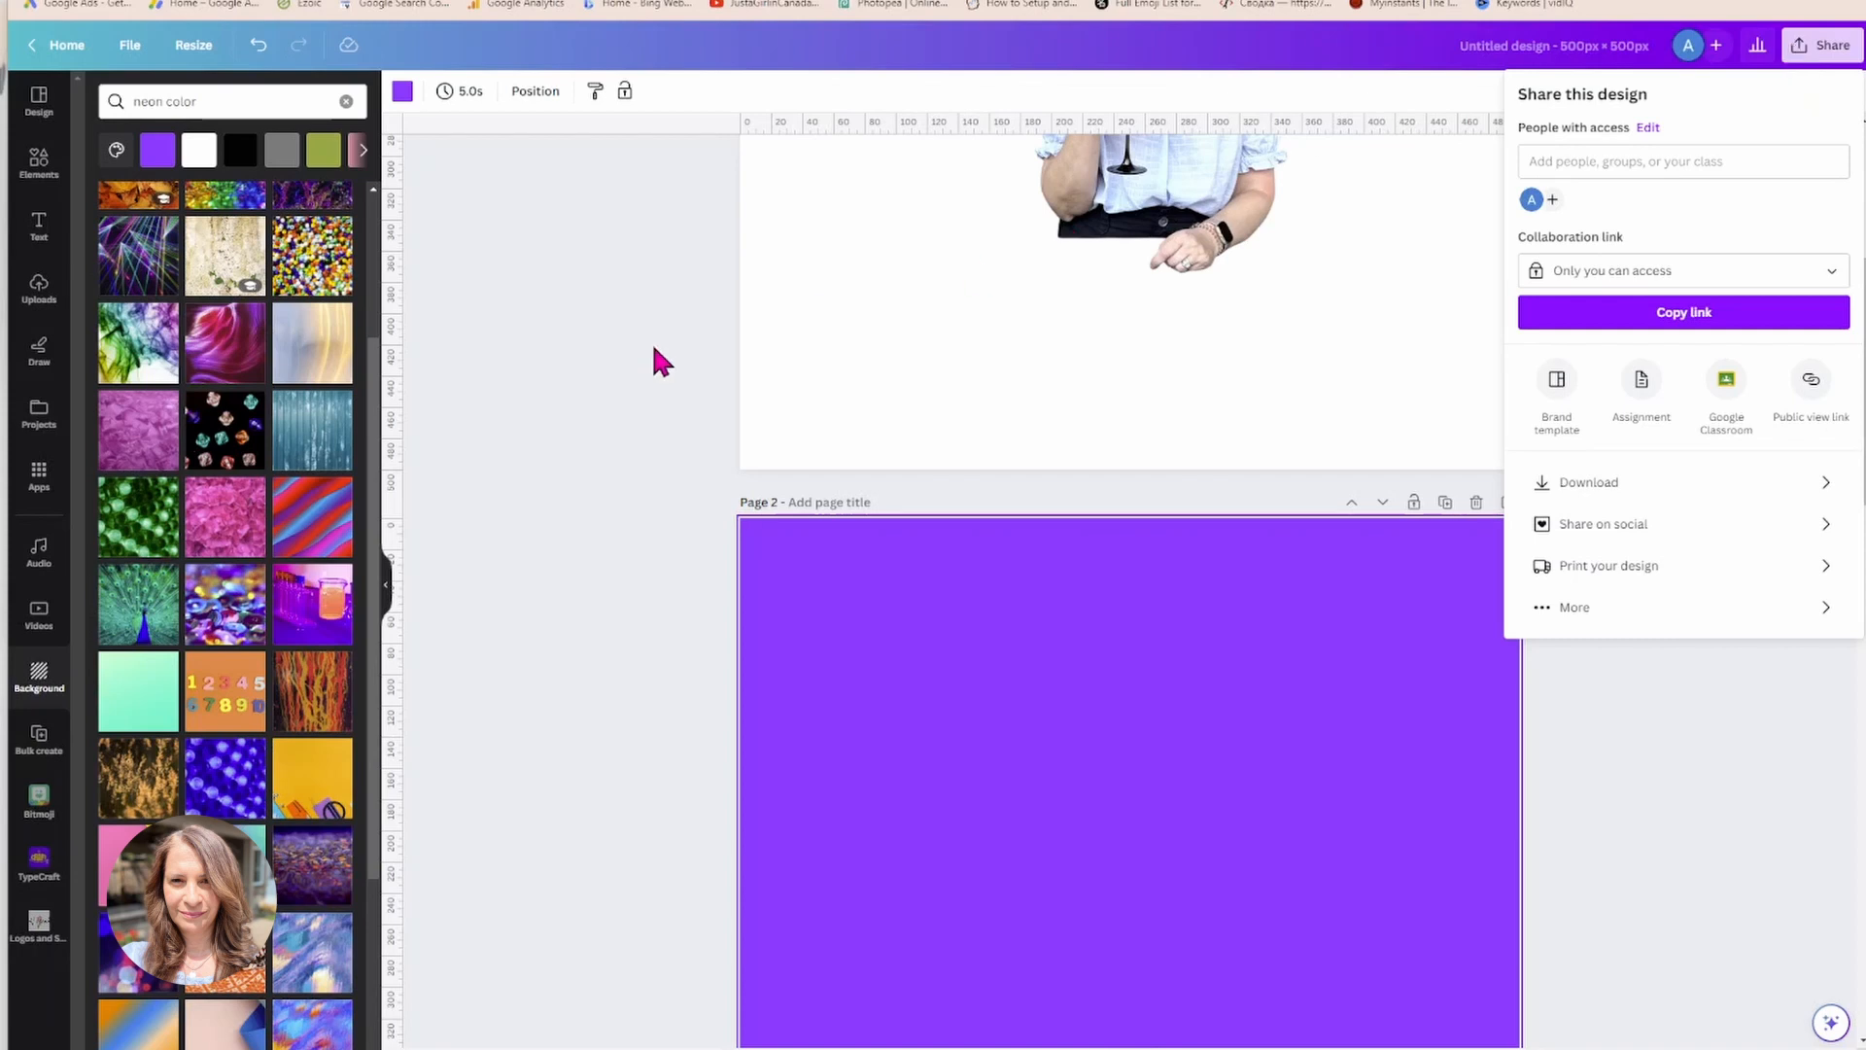
left_click(598, 360)
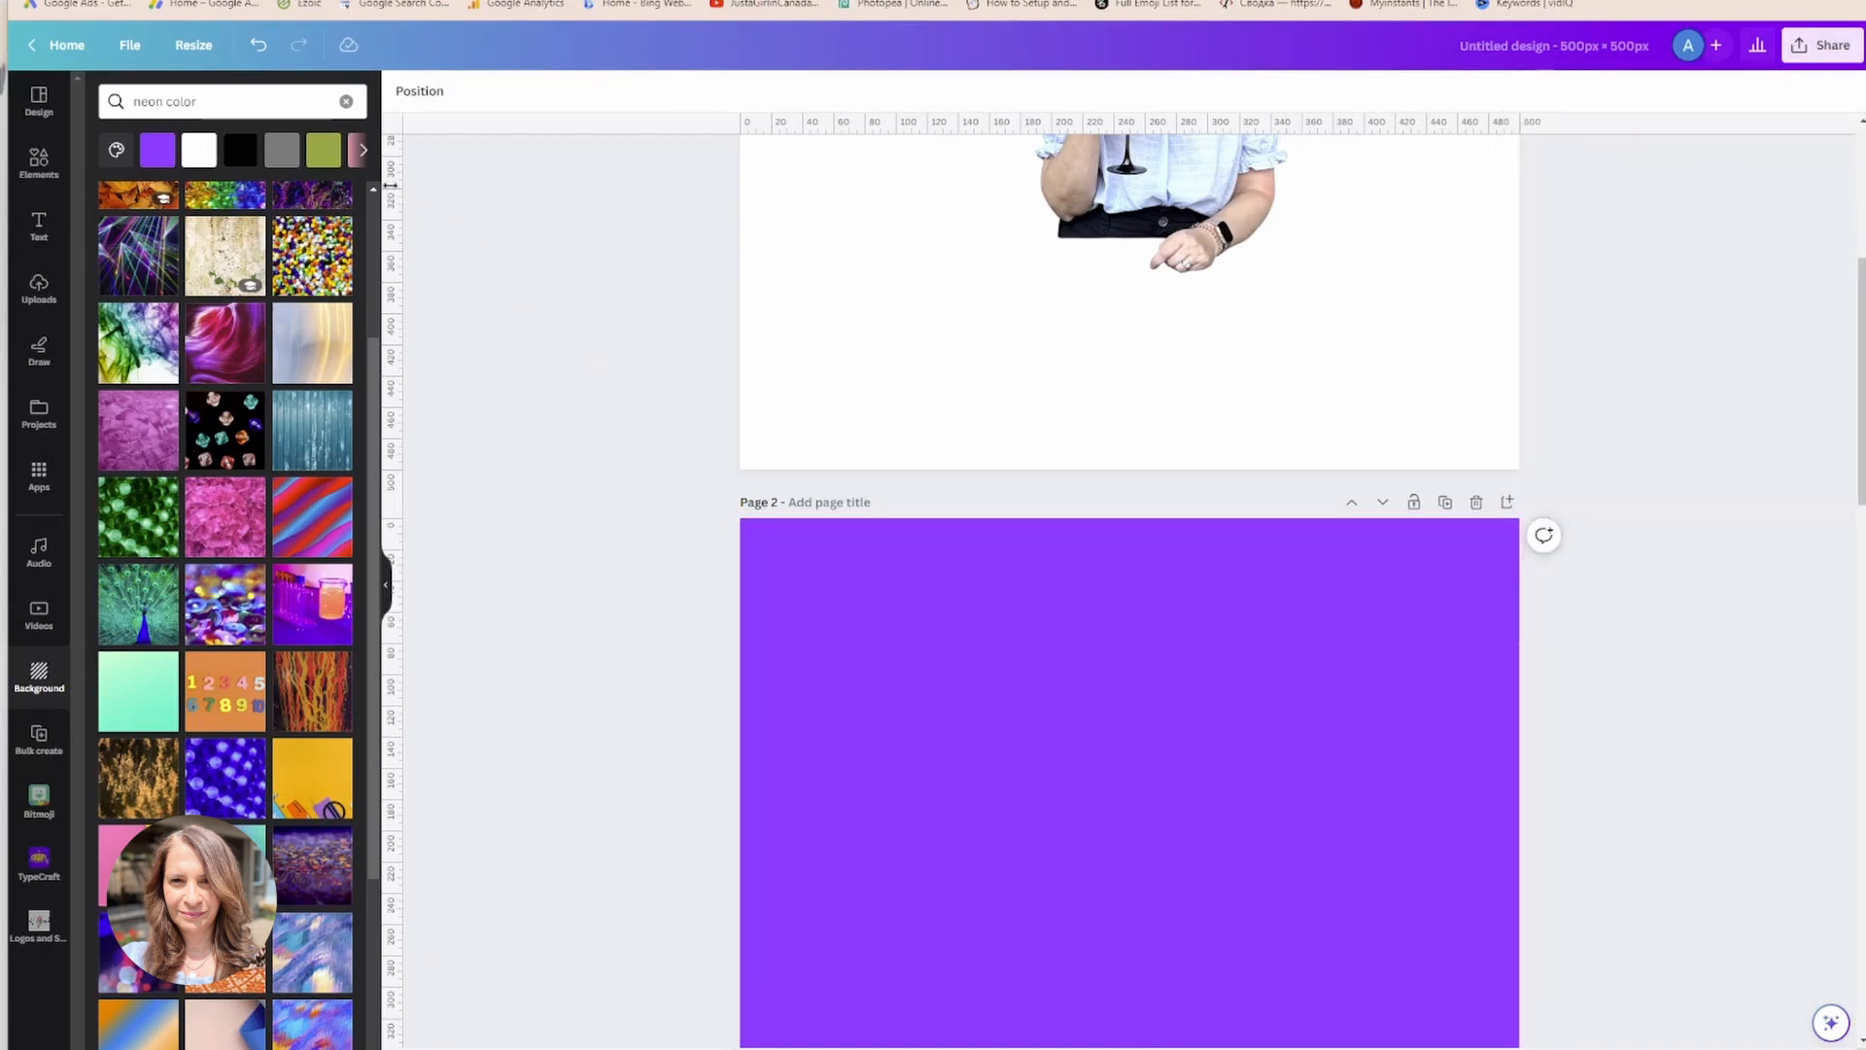
Search backgrounds for "purple" and apply the light pink-to-deep purple gradient image to page 2.
left_click(248, 102)
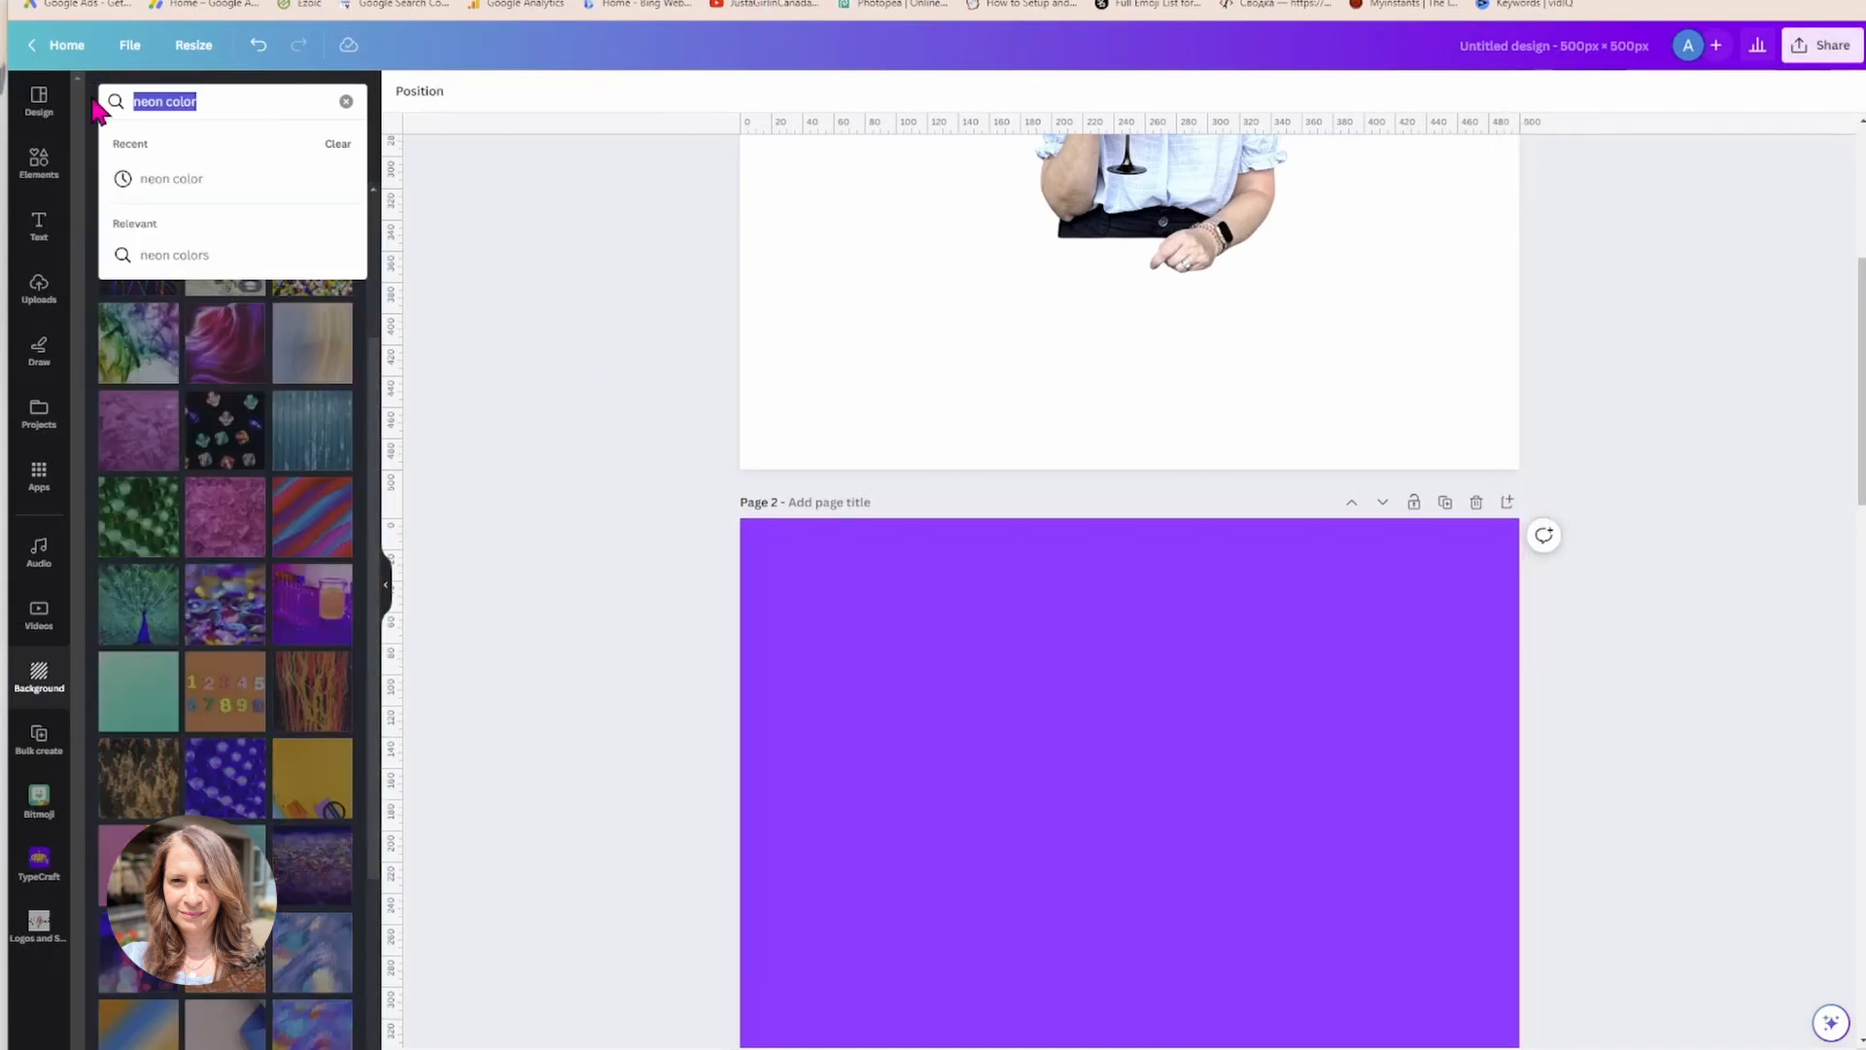
type("purple")
key("Return")
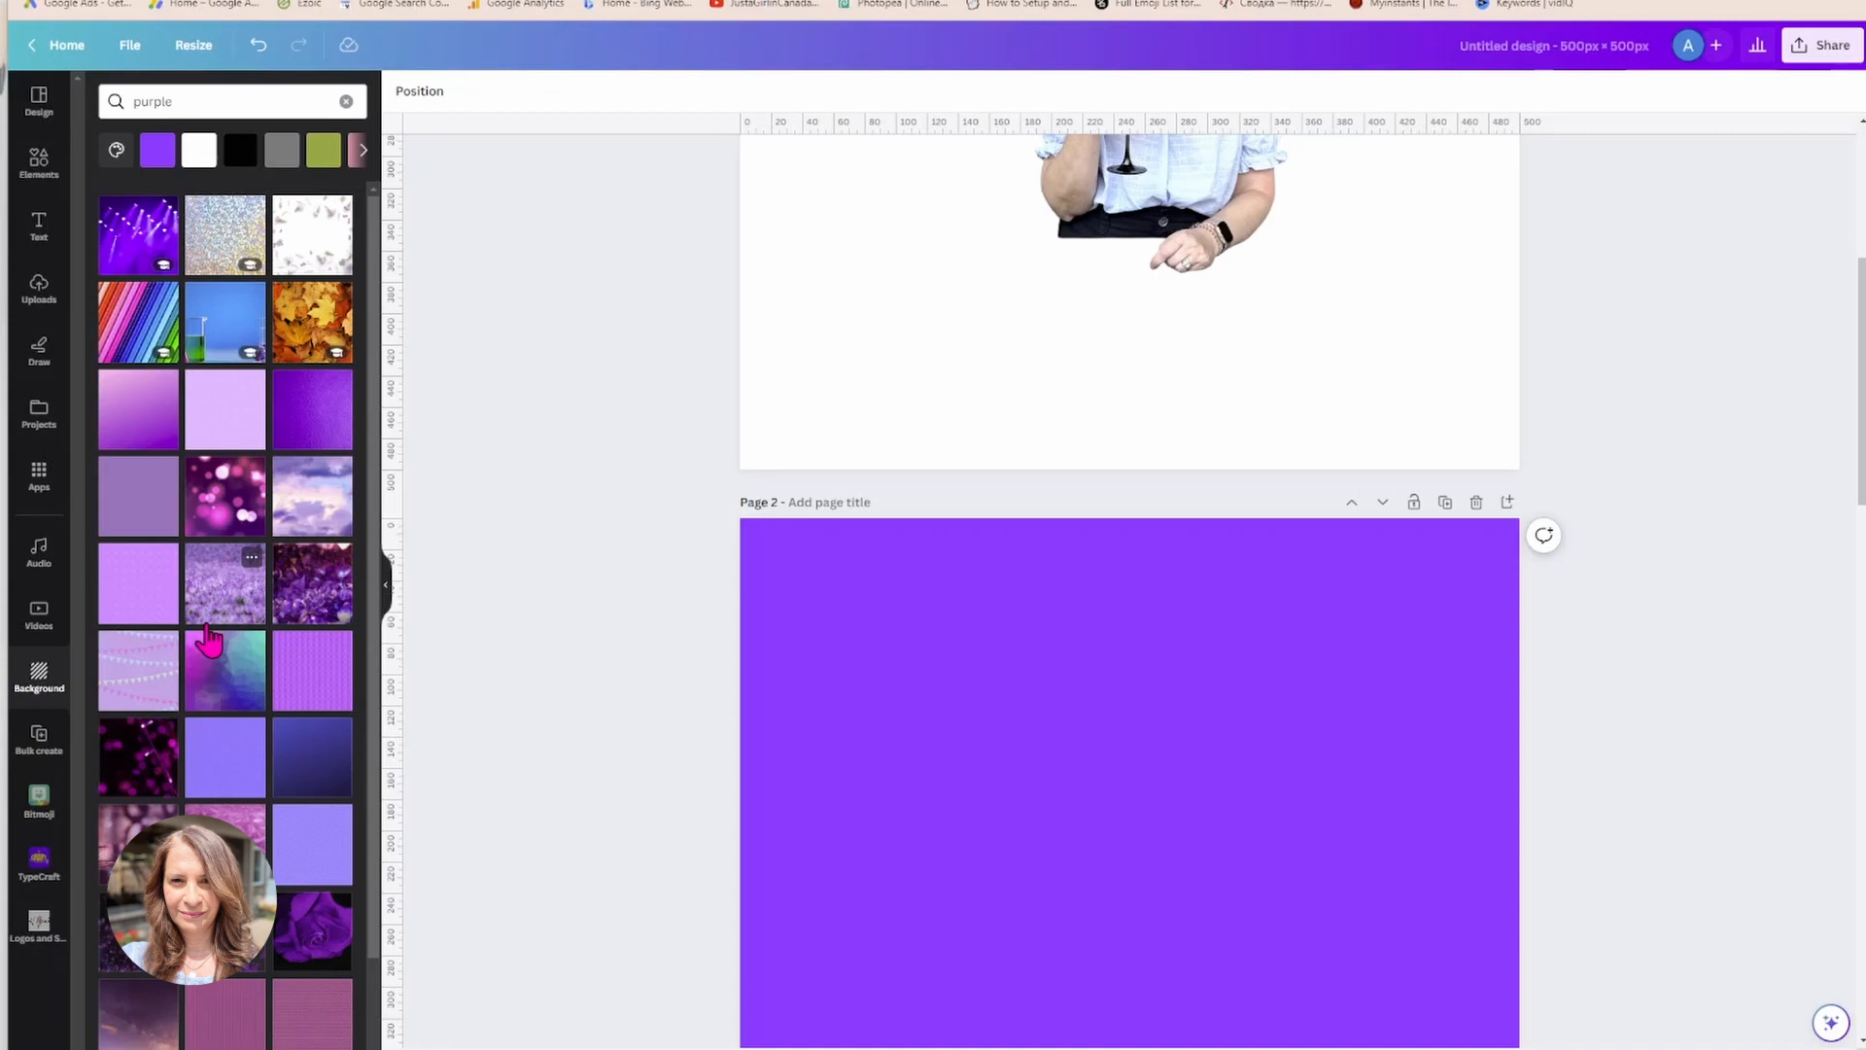
scroll(226, 658, "down", 4)
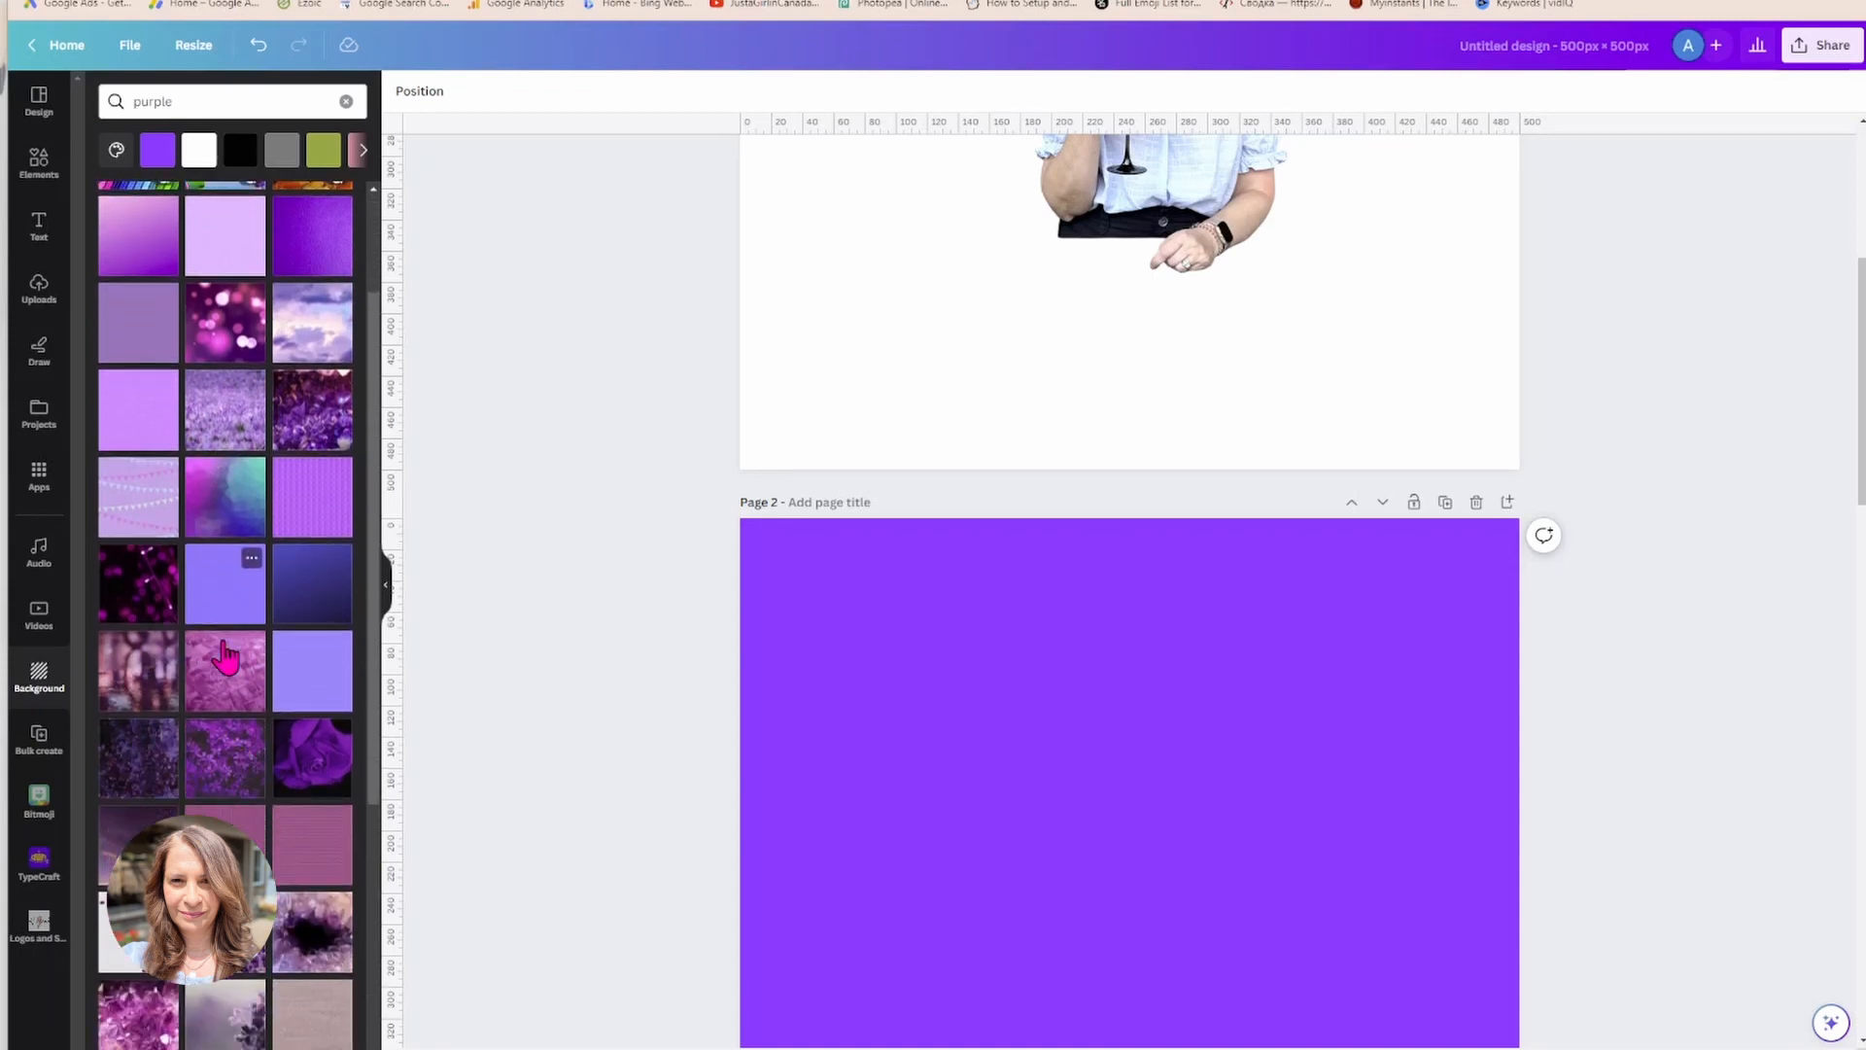
scroll(226, 658, "down", 5)
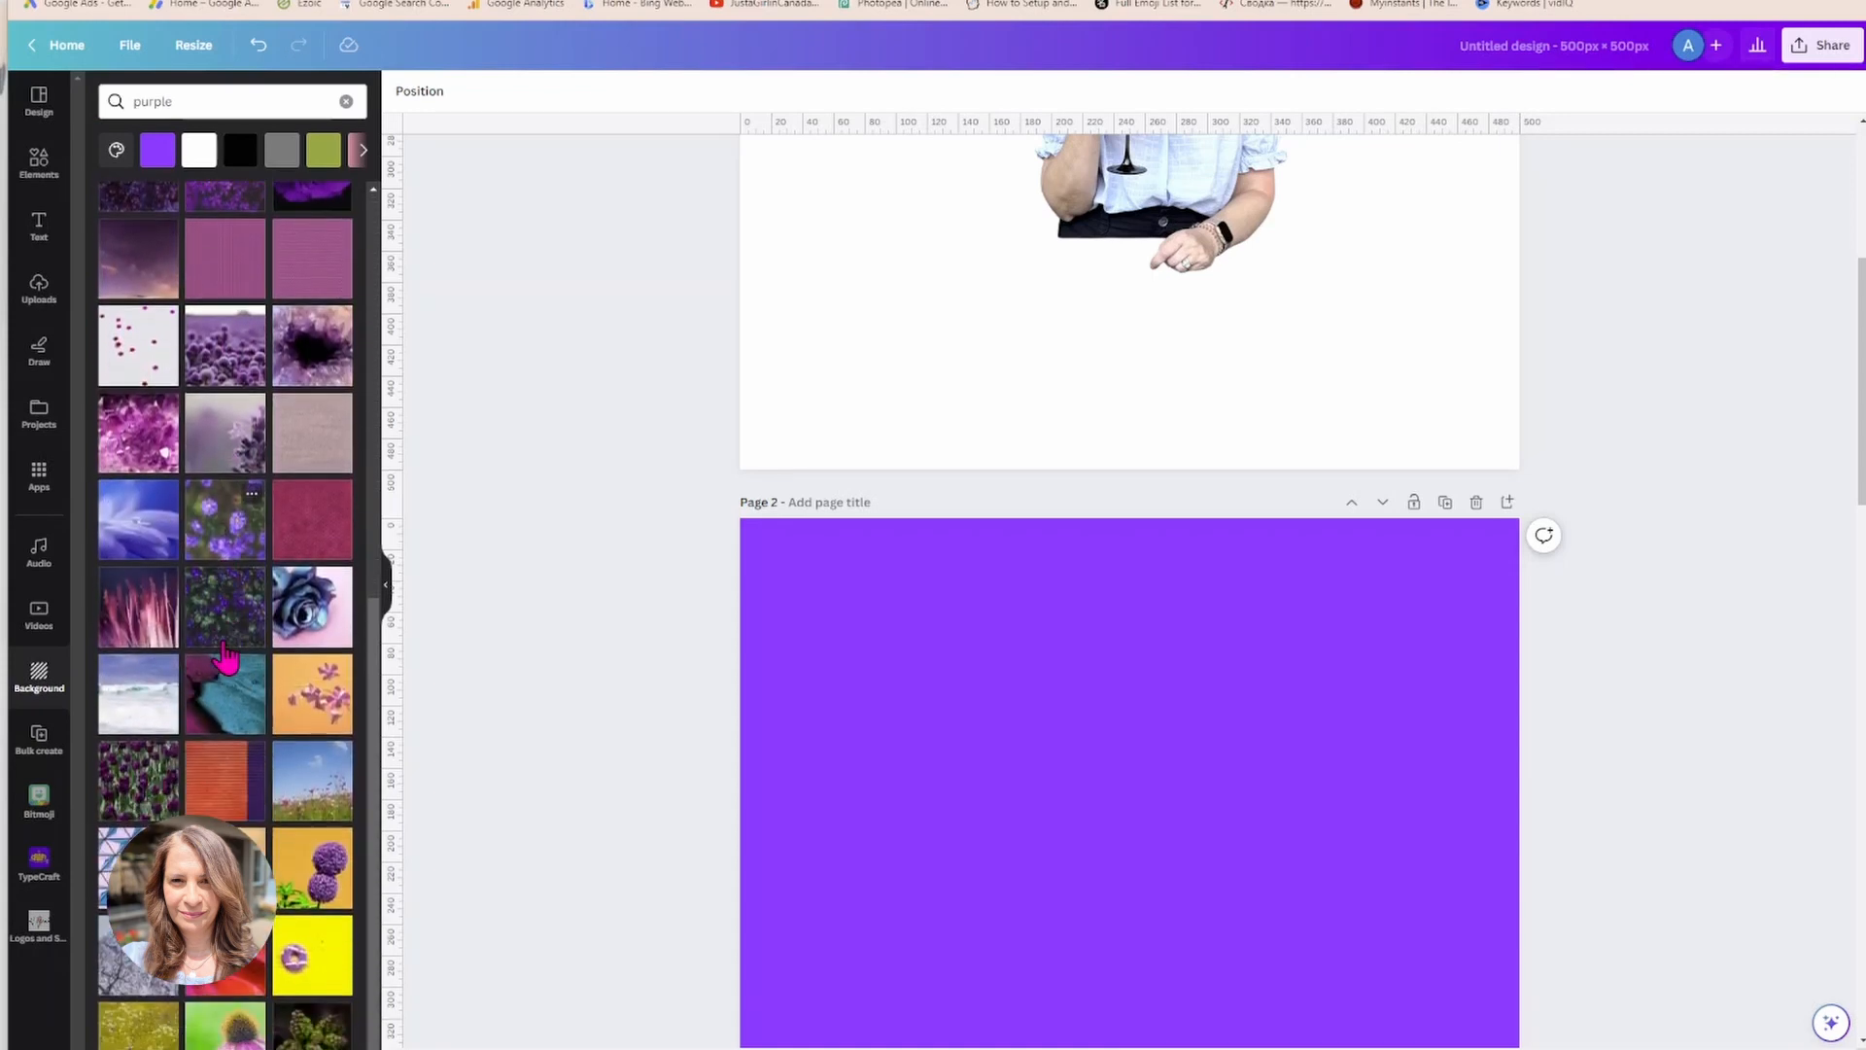
scroll(225, 658, "up", 4)
scroll(225, 658, "up", 3)
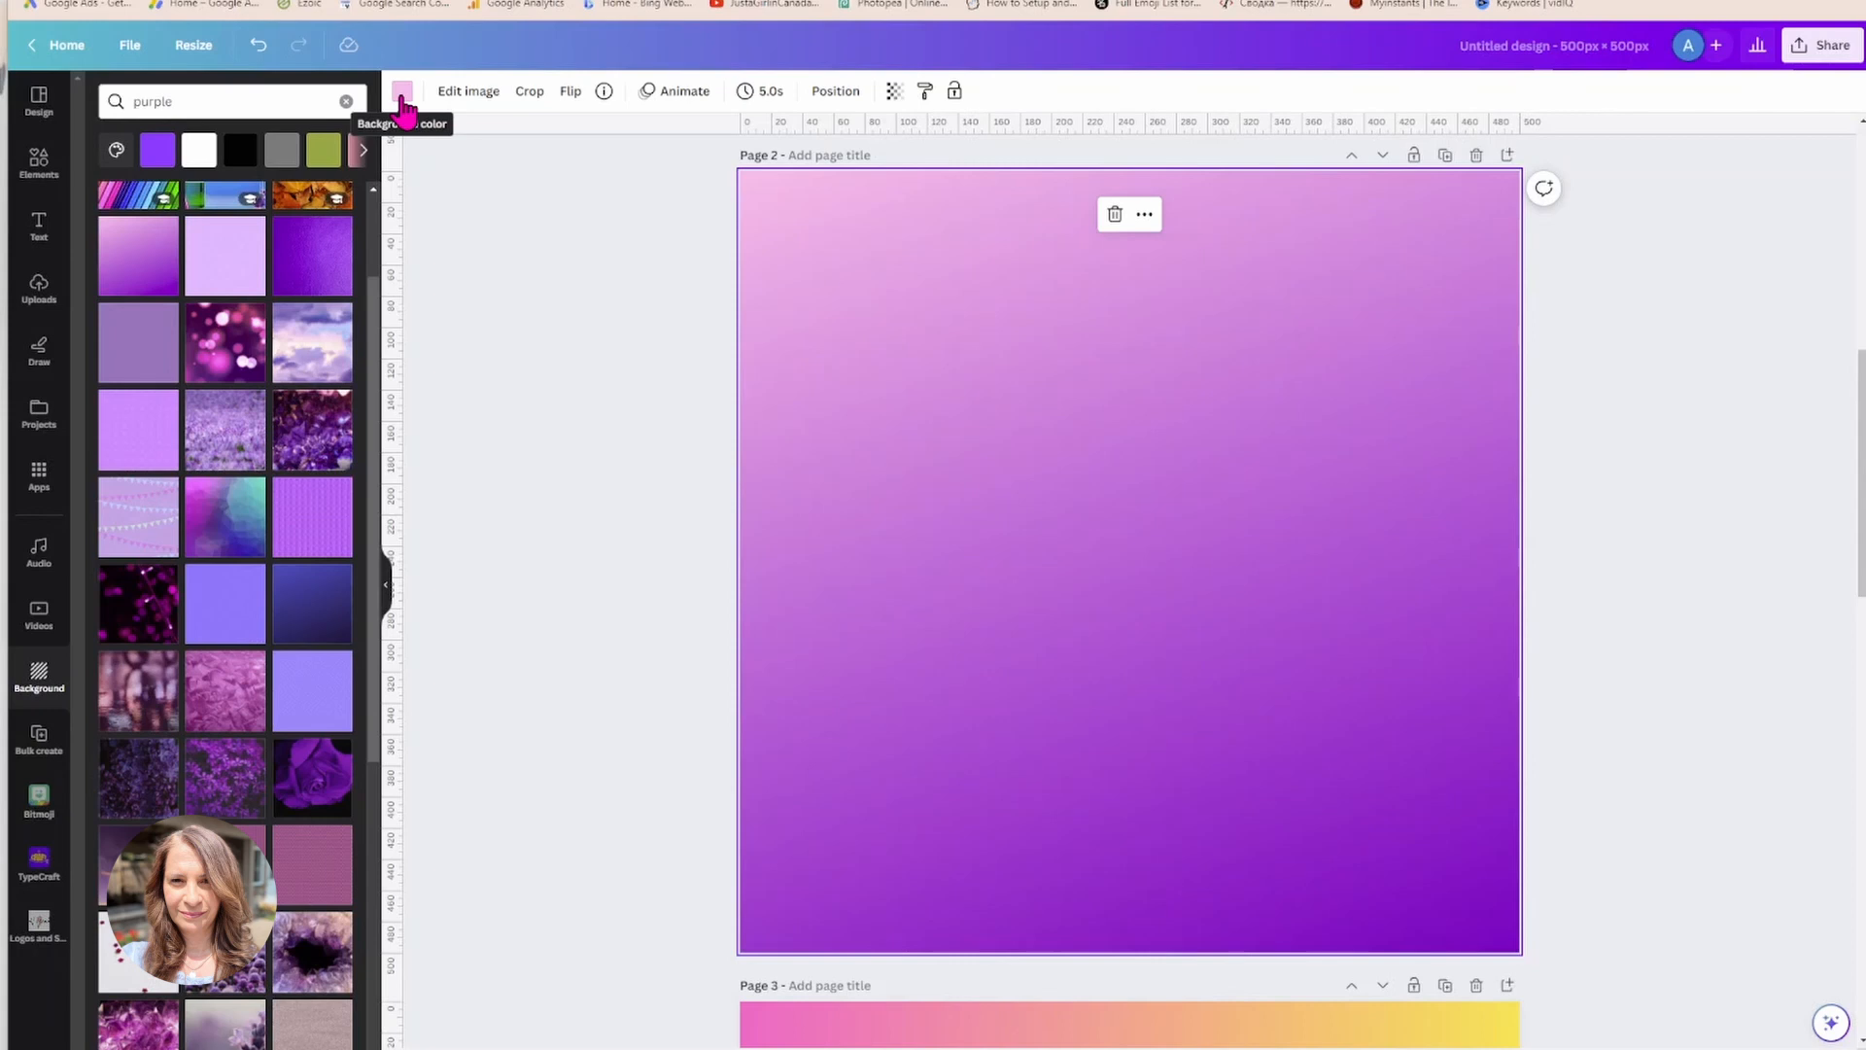
Set the gradient background image's brightness to 61 and saturation to 99 on page 2.
left_click(454, 96)
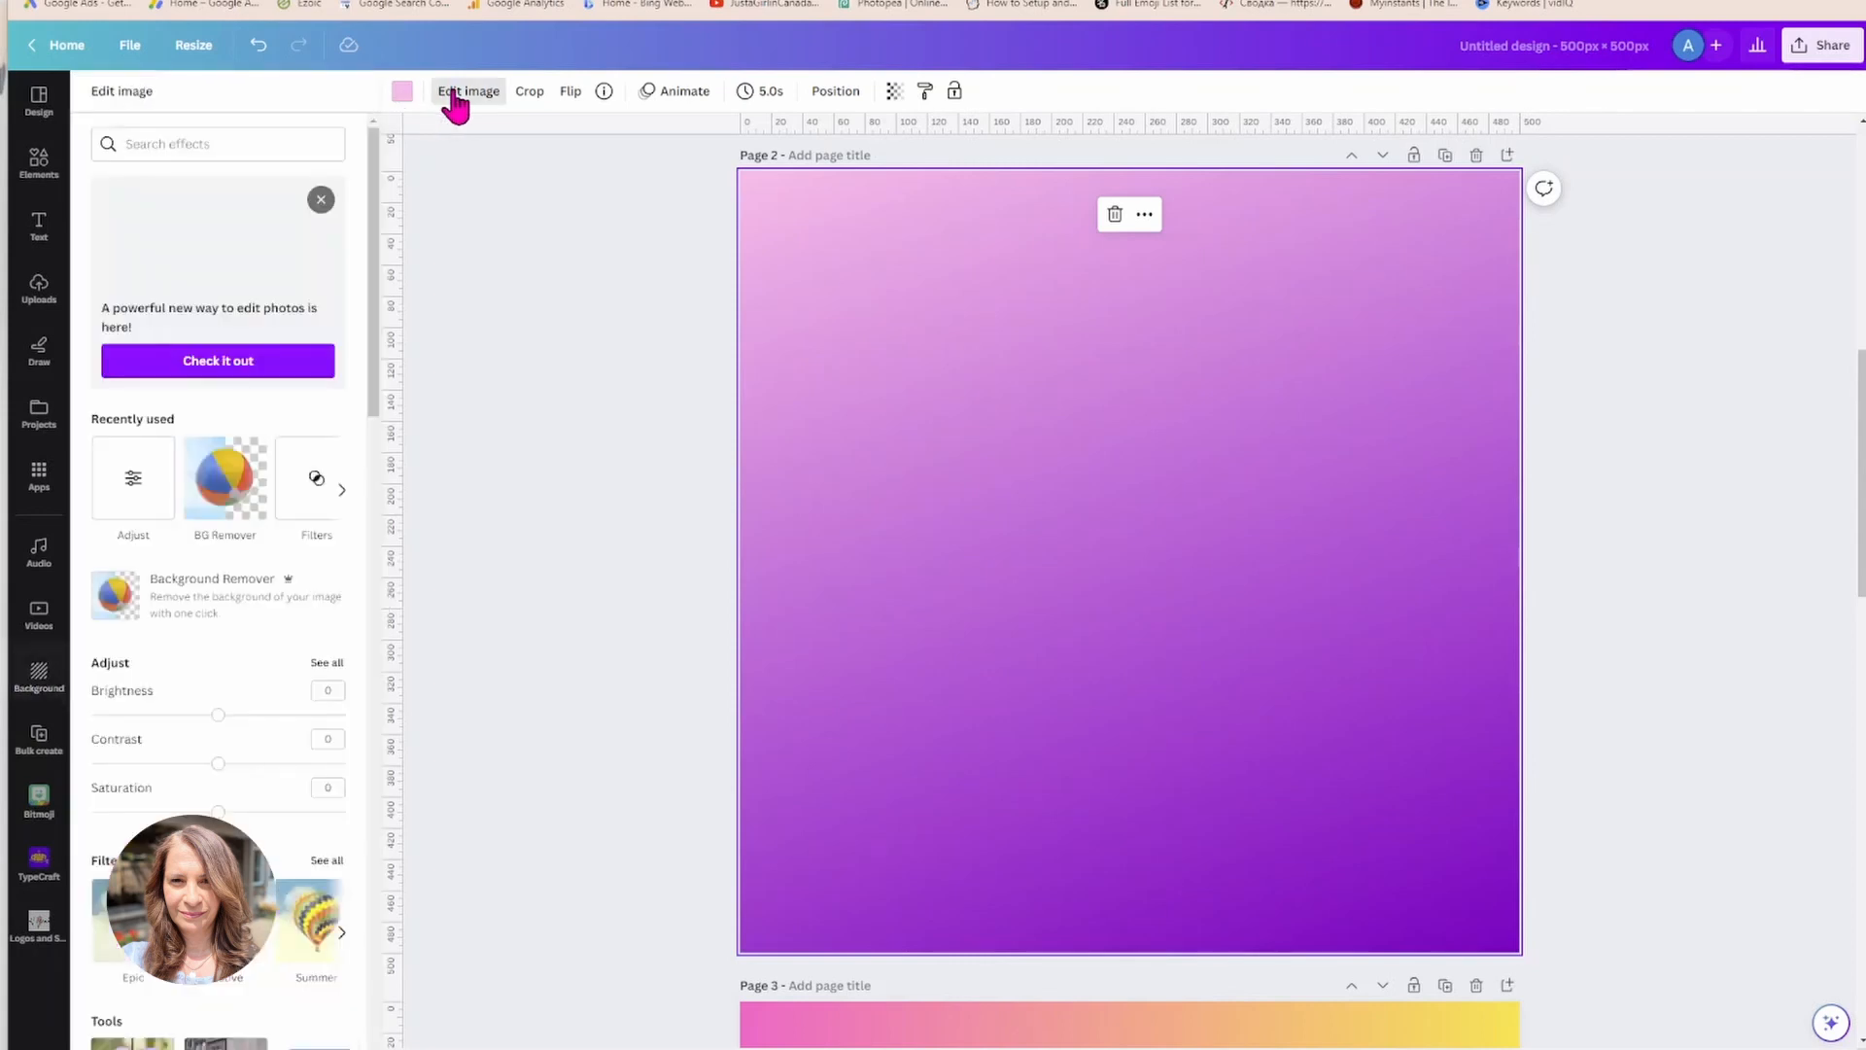
left_click_drag(216, 719, 298, 744)
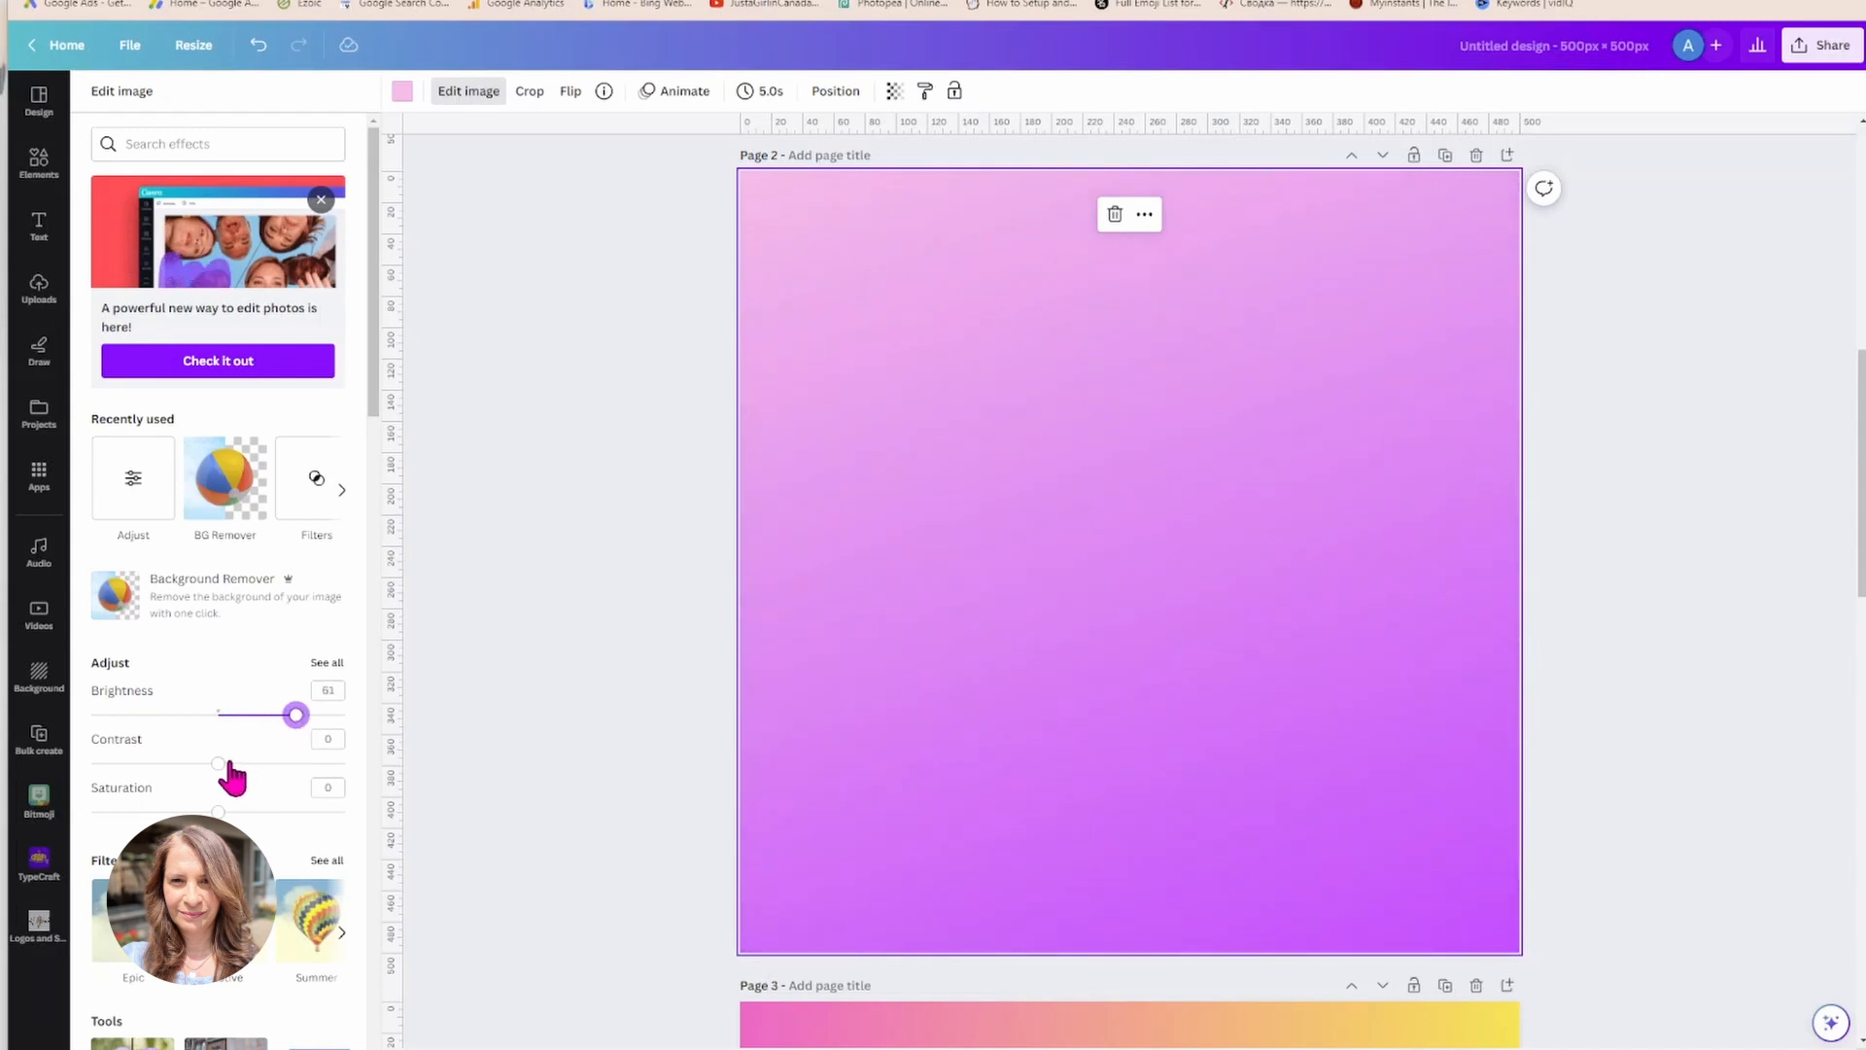
left_click_drag(217, 811, 342, 811)
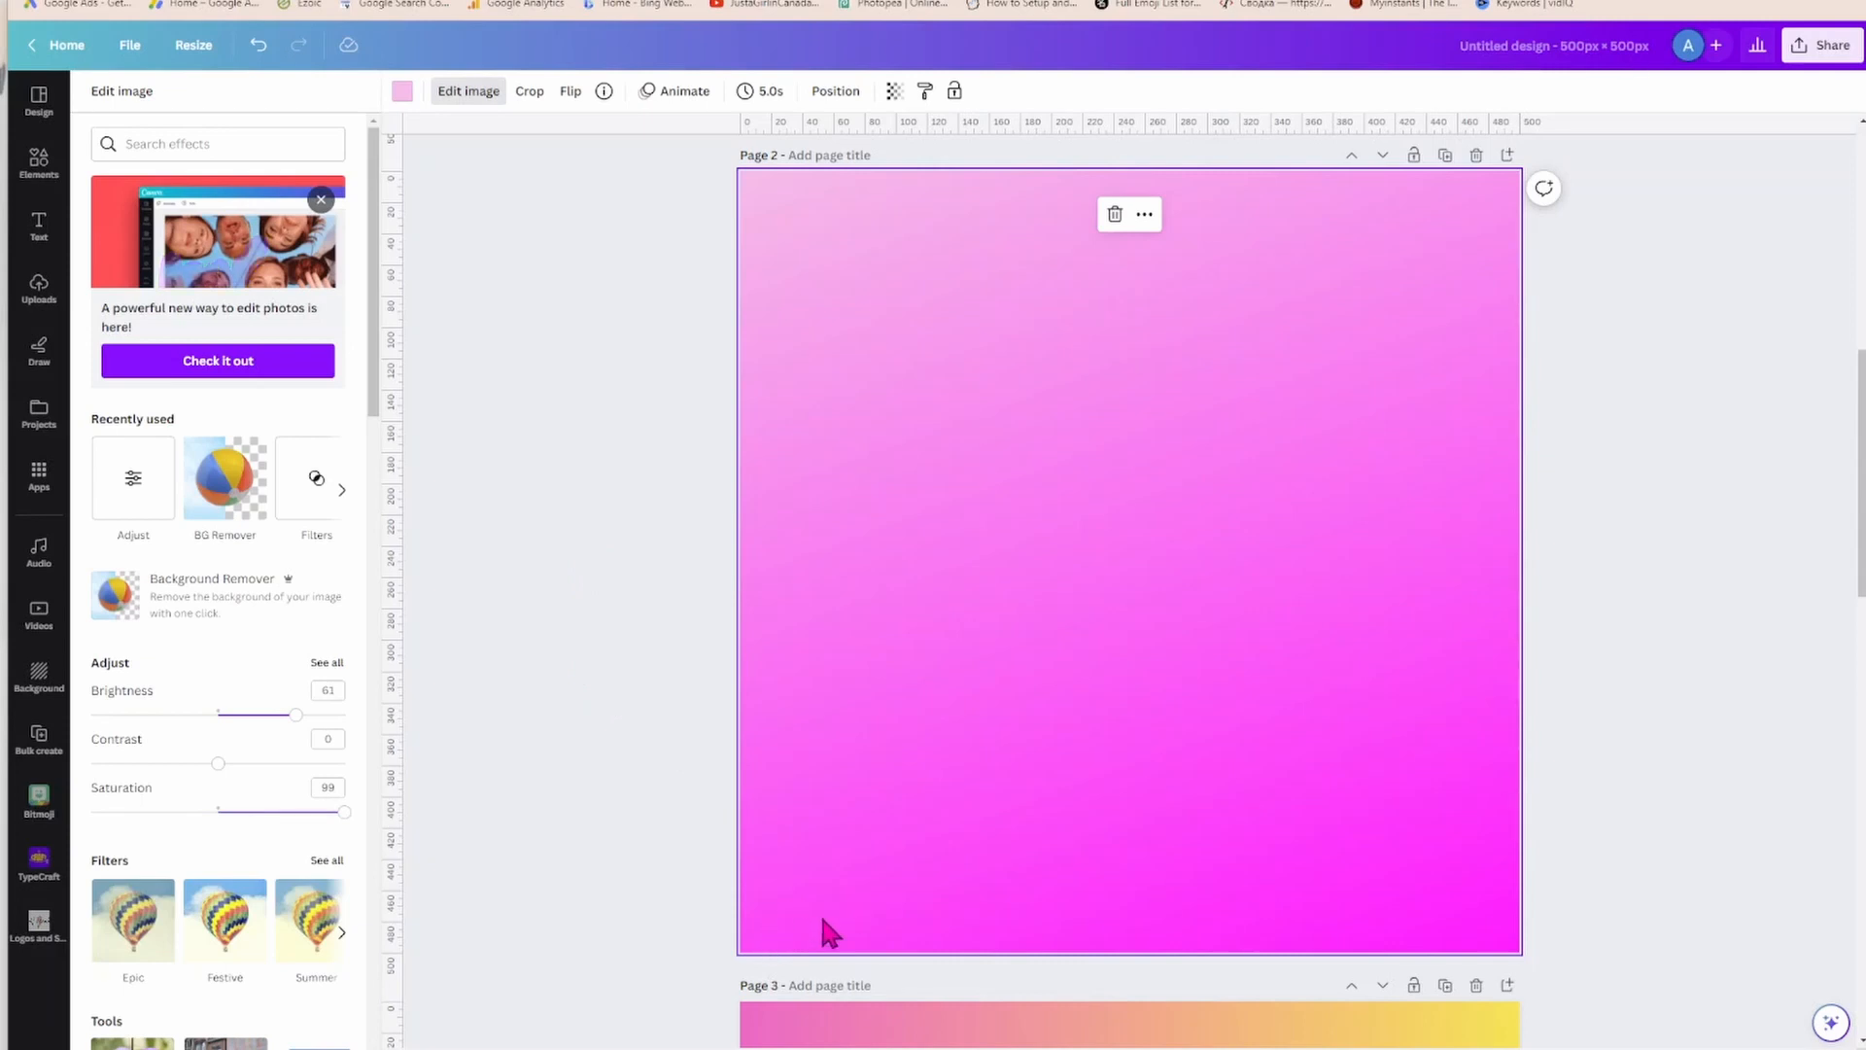
left_click(755, 853)
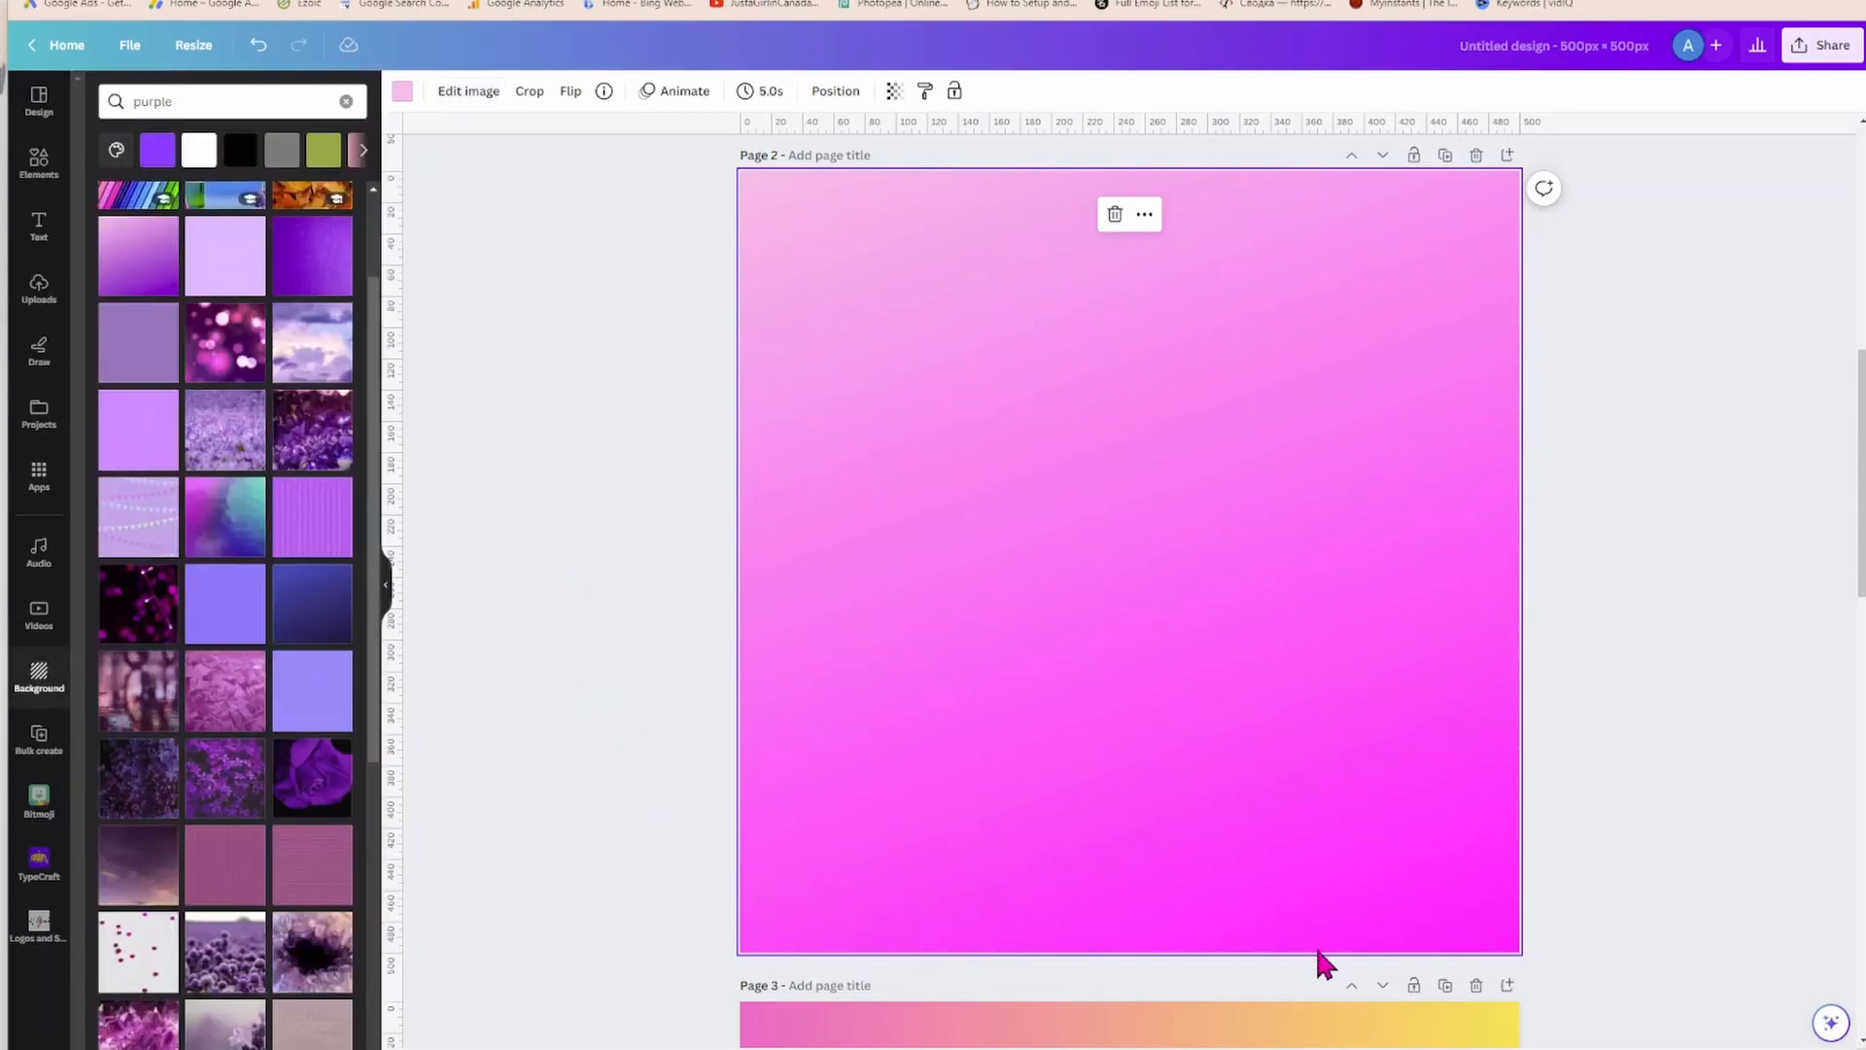
Replace page 3's pink-to-yellow gradient background with the solid lime green from the default colors.
scroll(1045, 734, "down", 8)
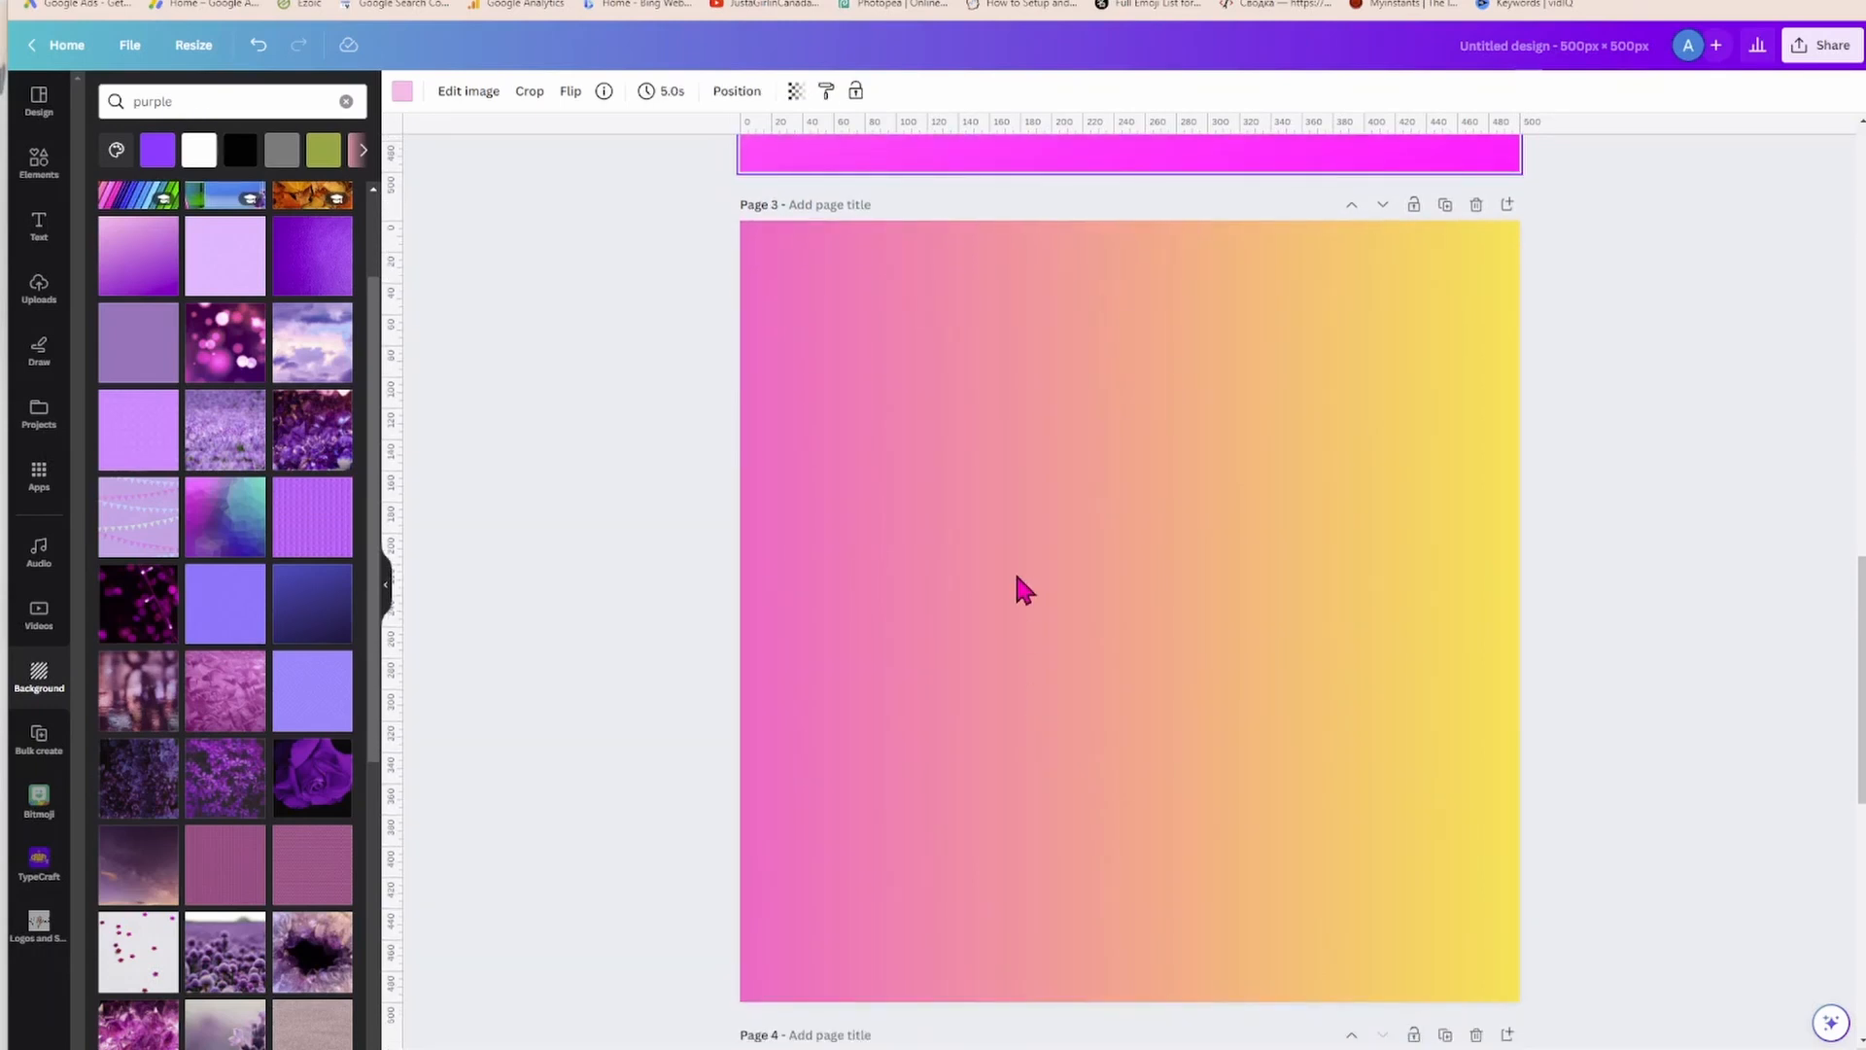
left_click(1015, 518)
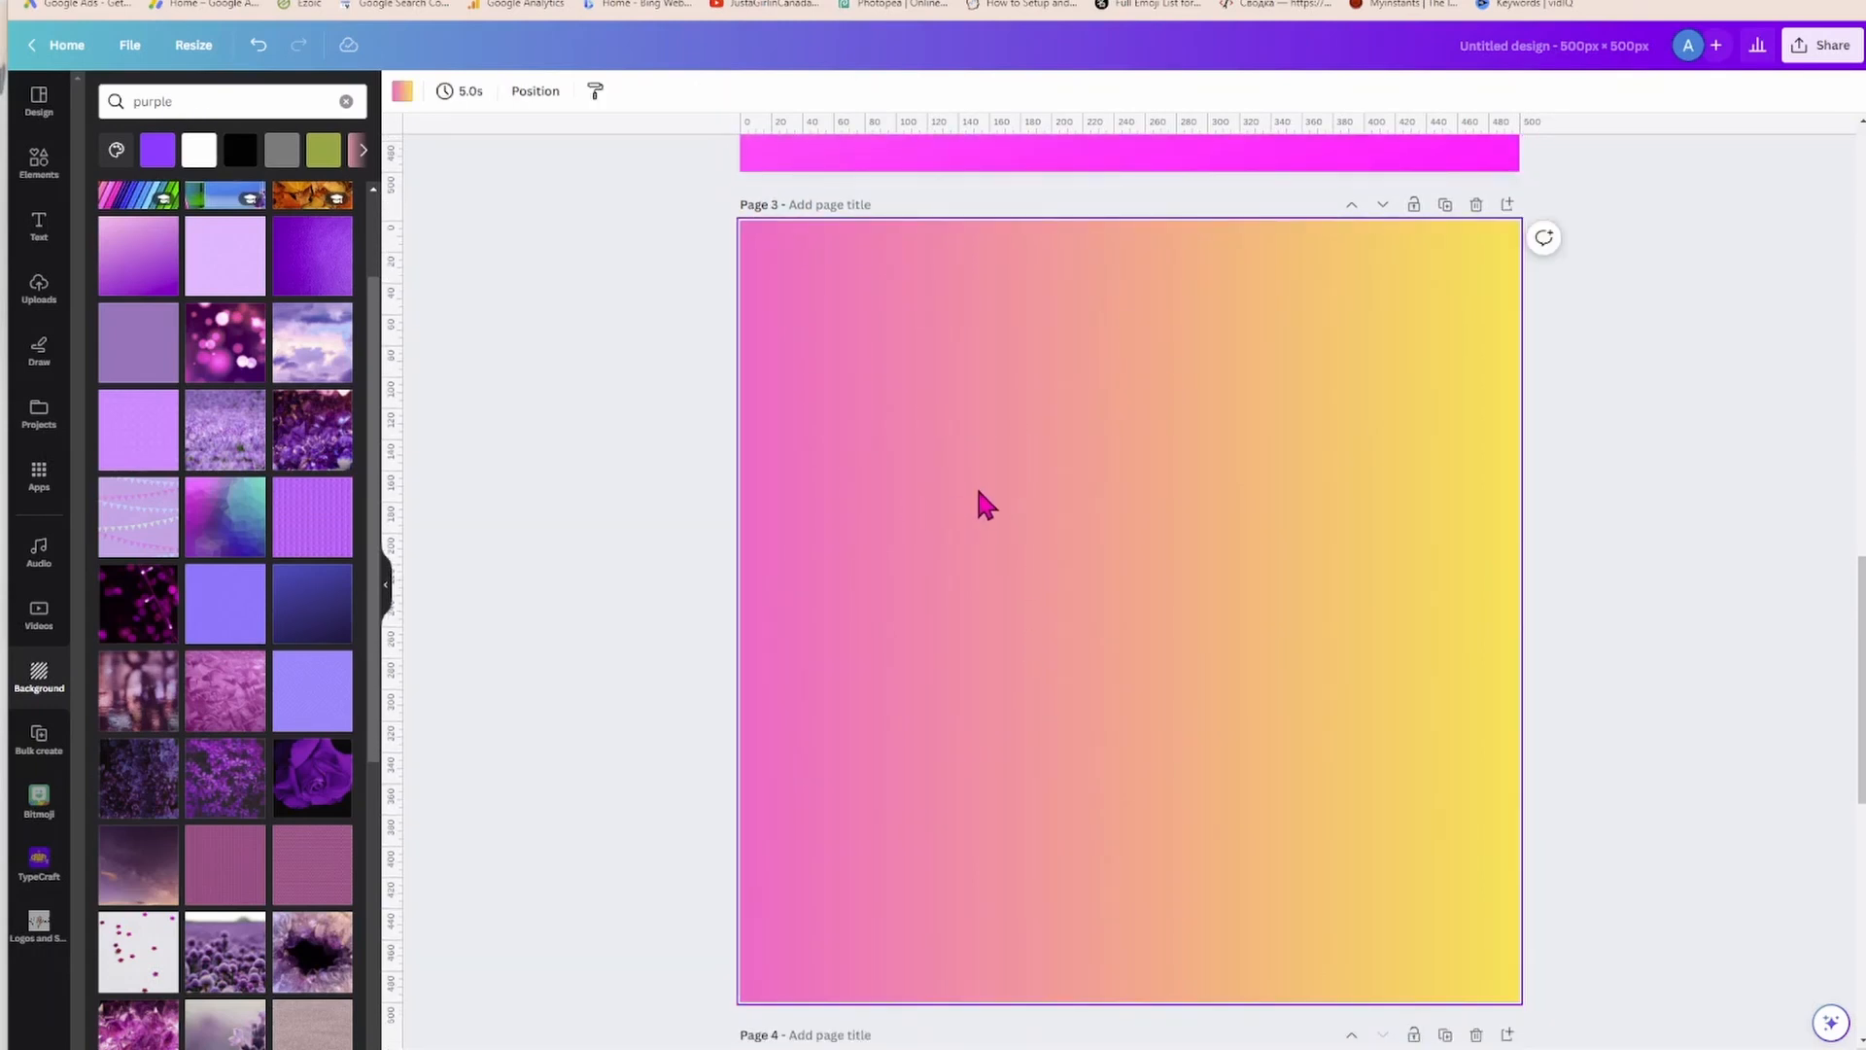
left_click(403, 94)
left_click(250, 464)
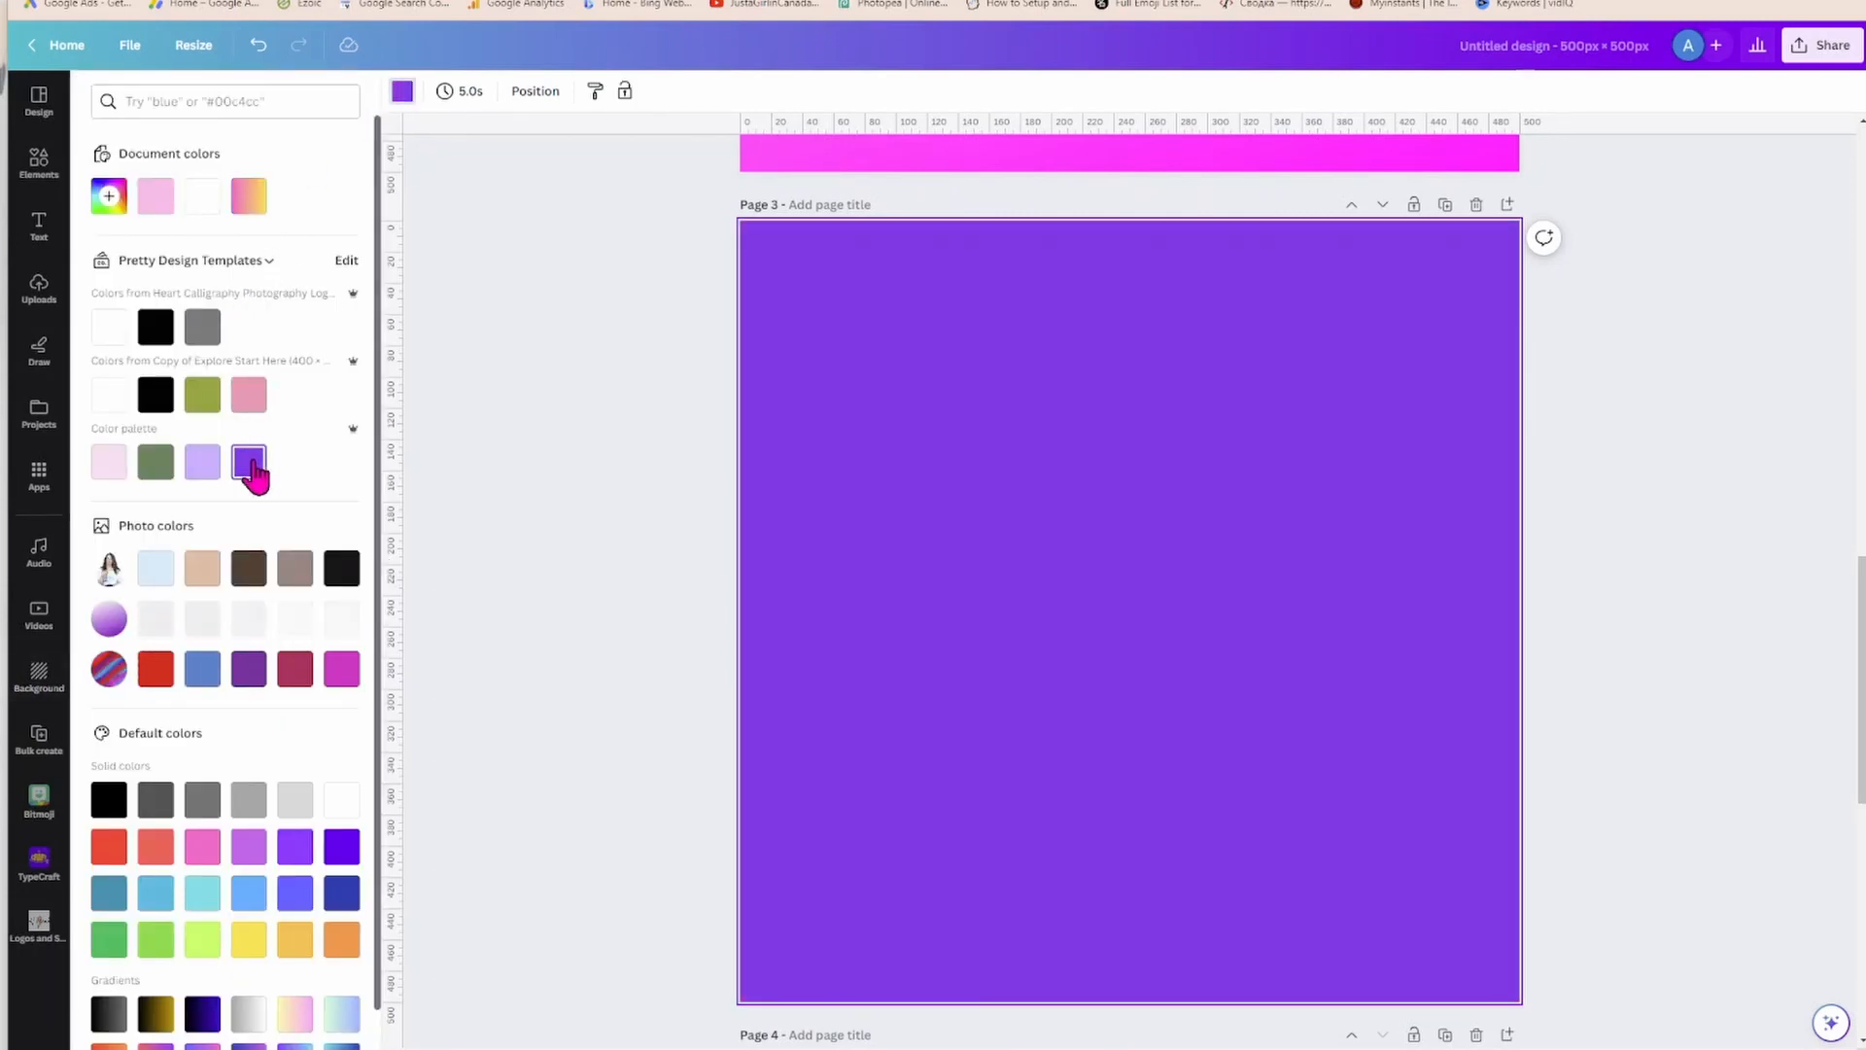
left_click(338, 670)
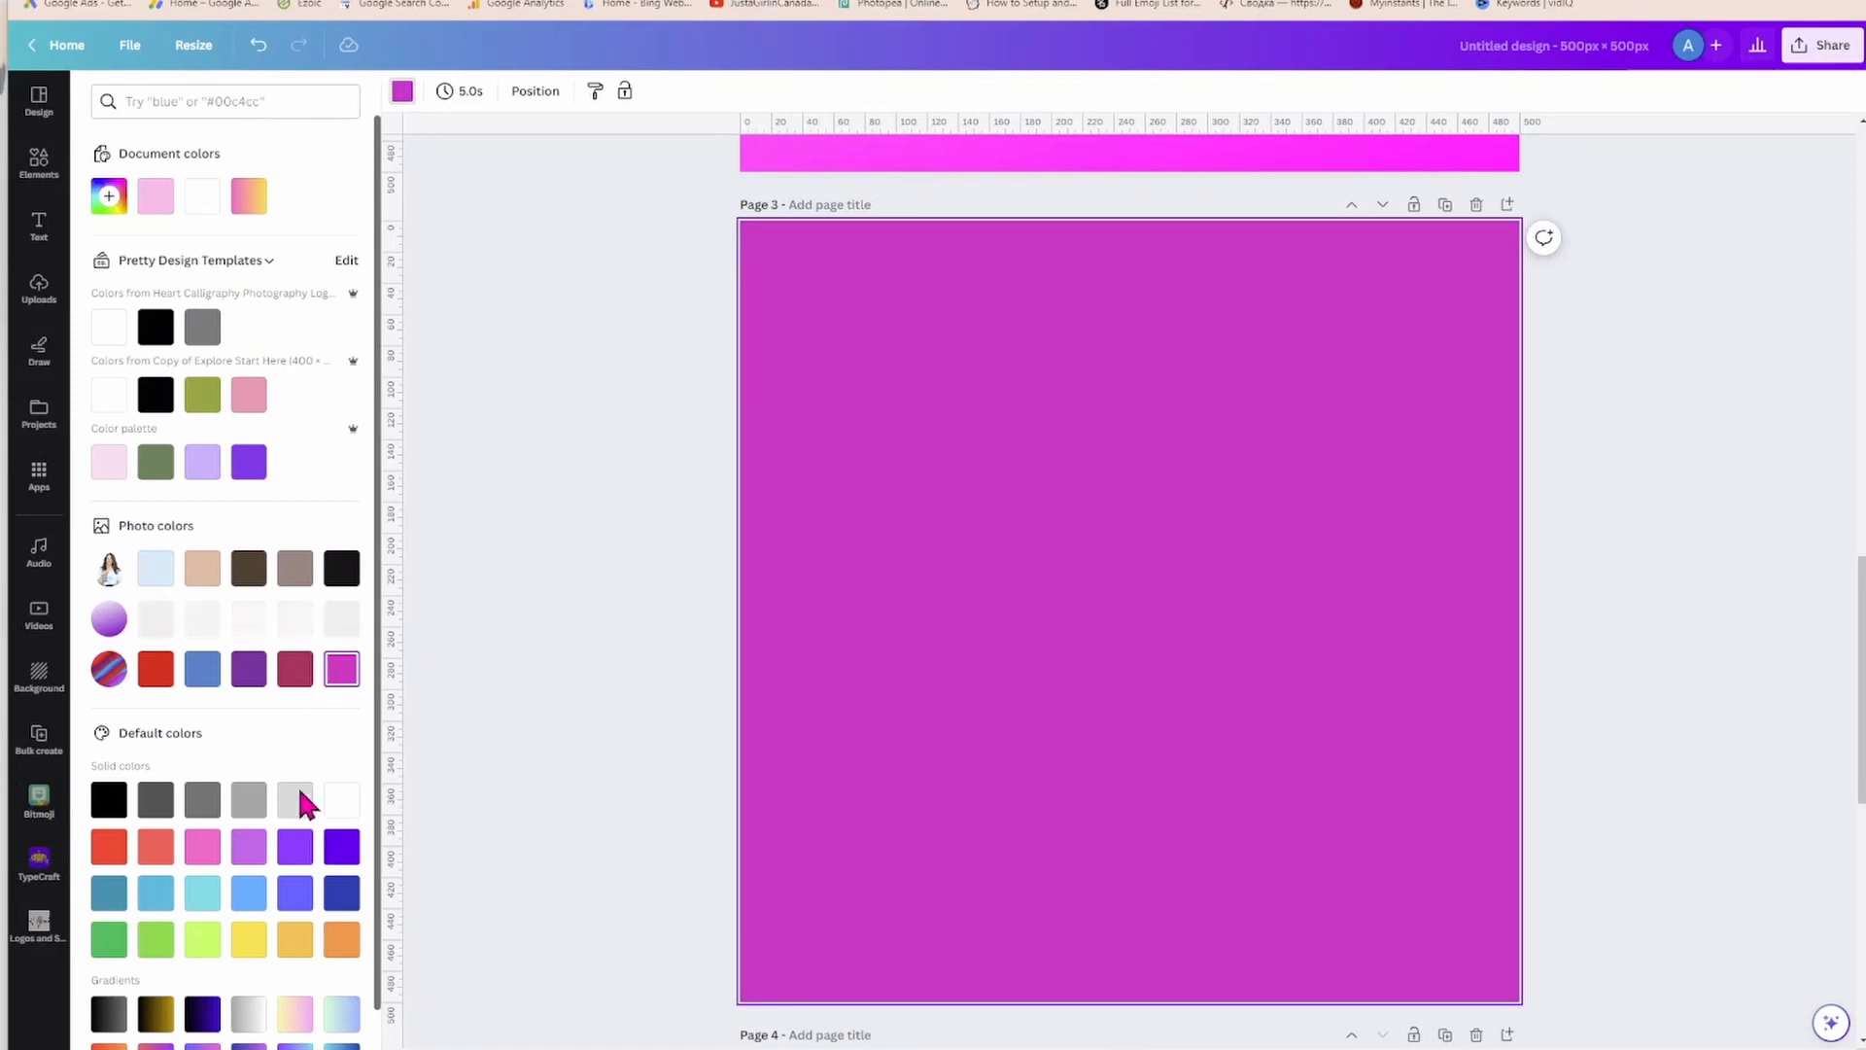
left_click(204, 938)
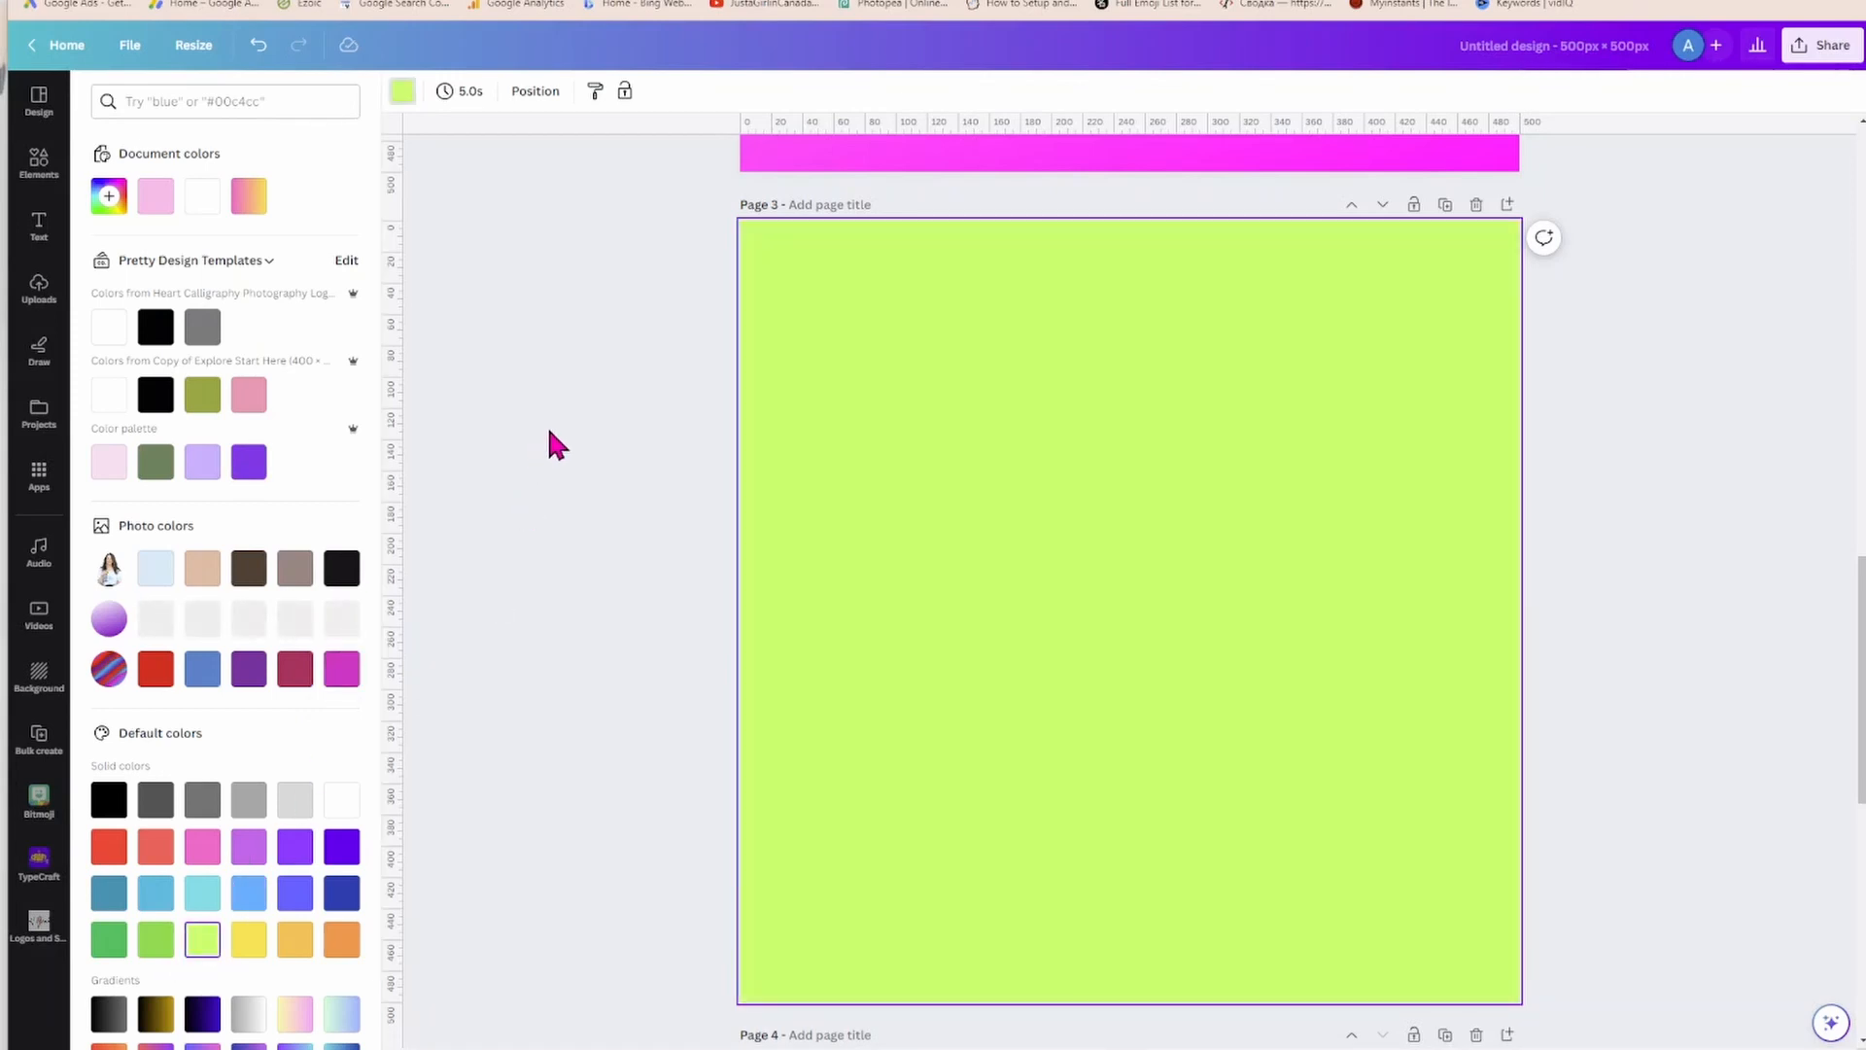
left_click(906, 427)
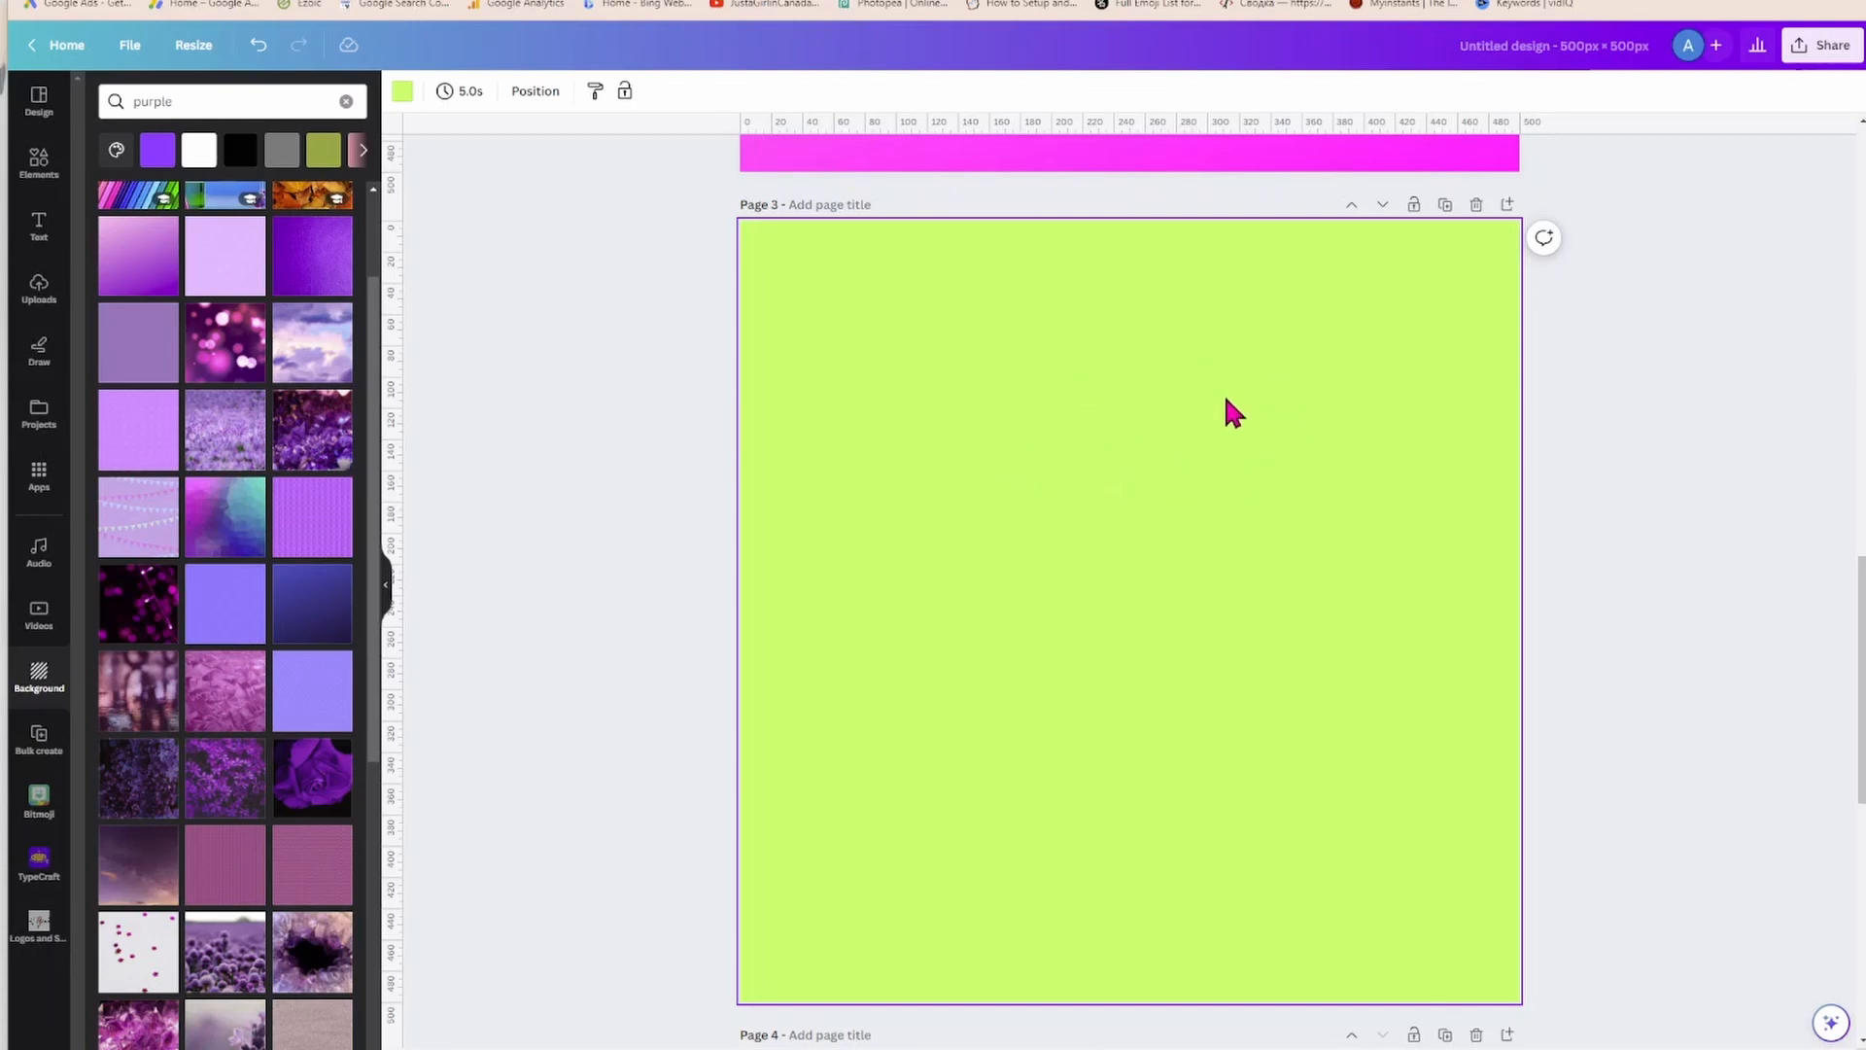
Download only the current page, page 3, as a PNG.
left_click(1822, 47)
left_click(1606, 484)
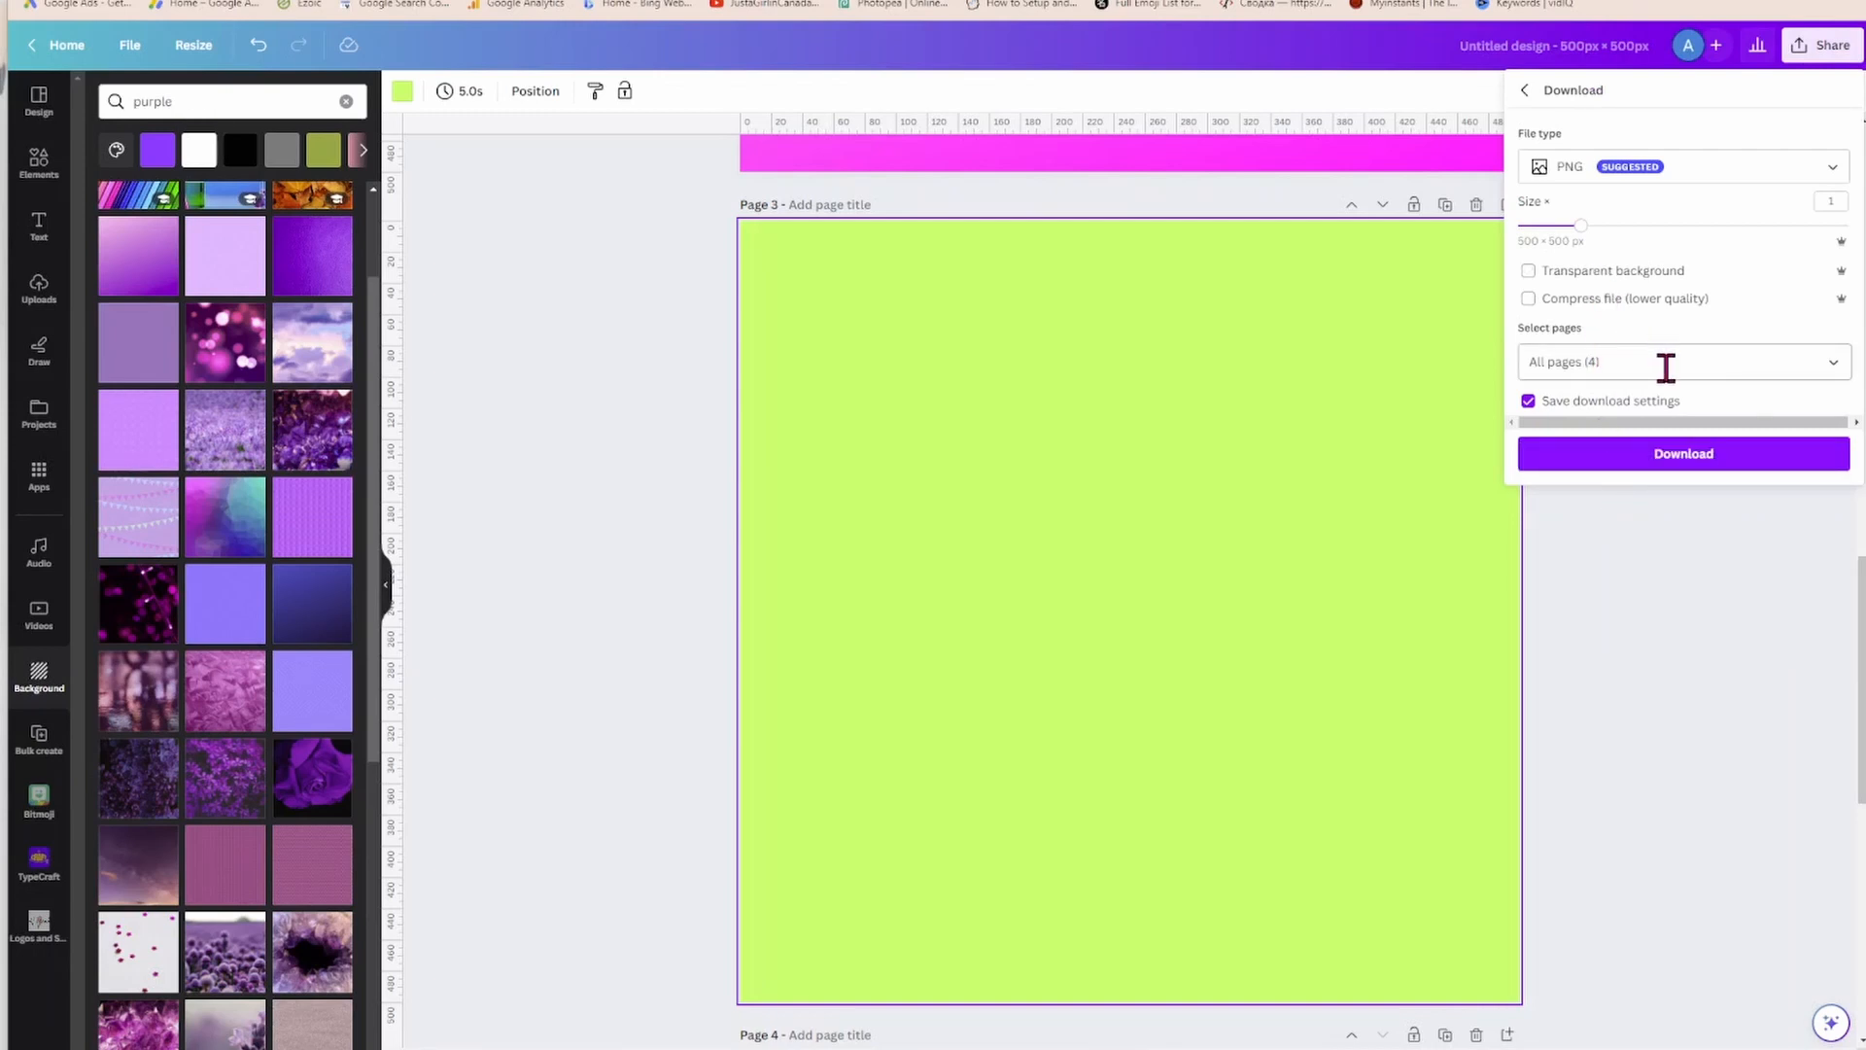
left_click(1839, 366)
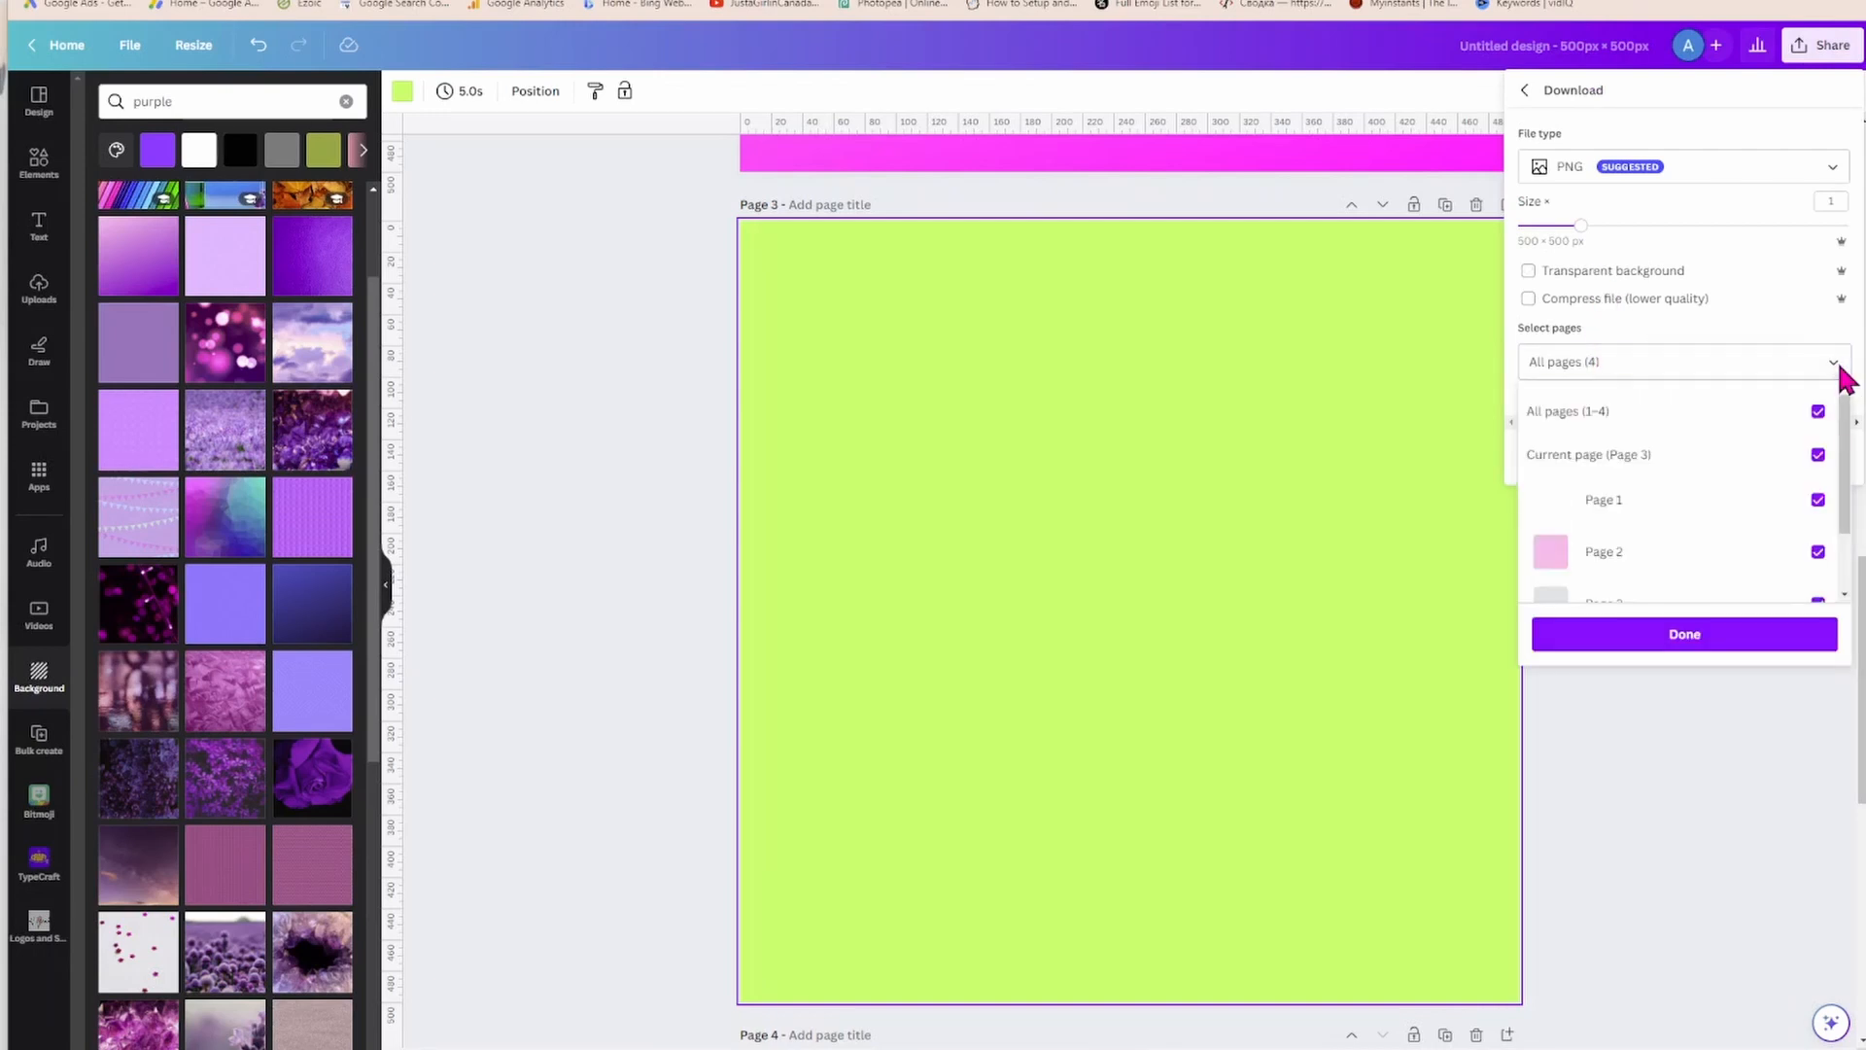
left_click(1817, 411)
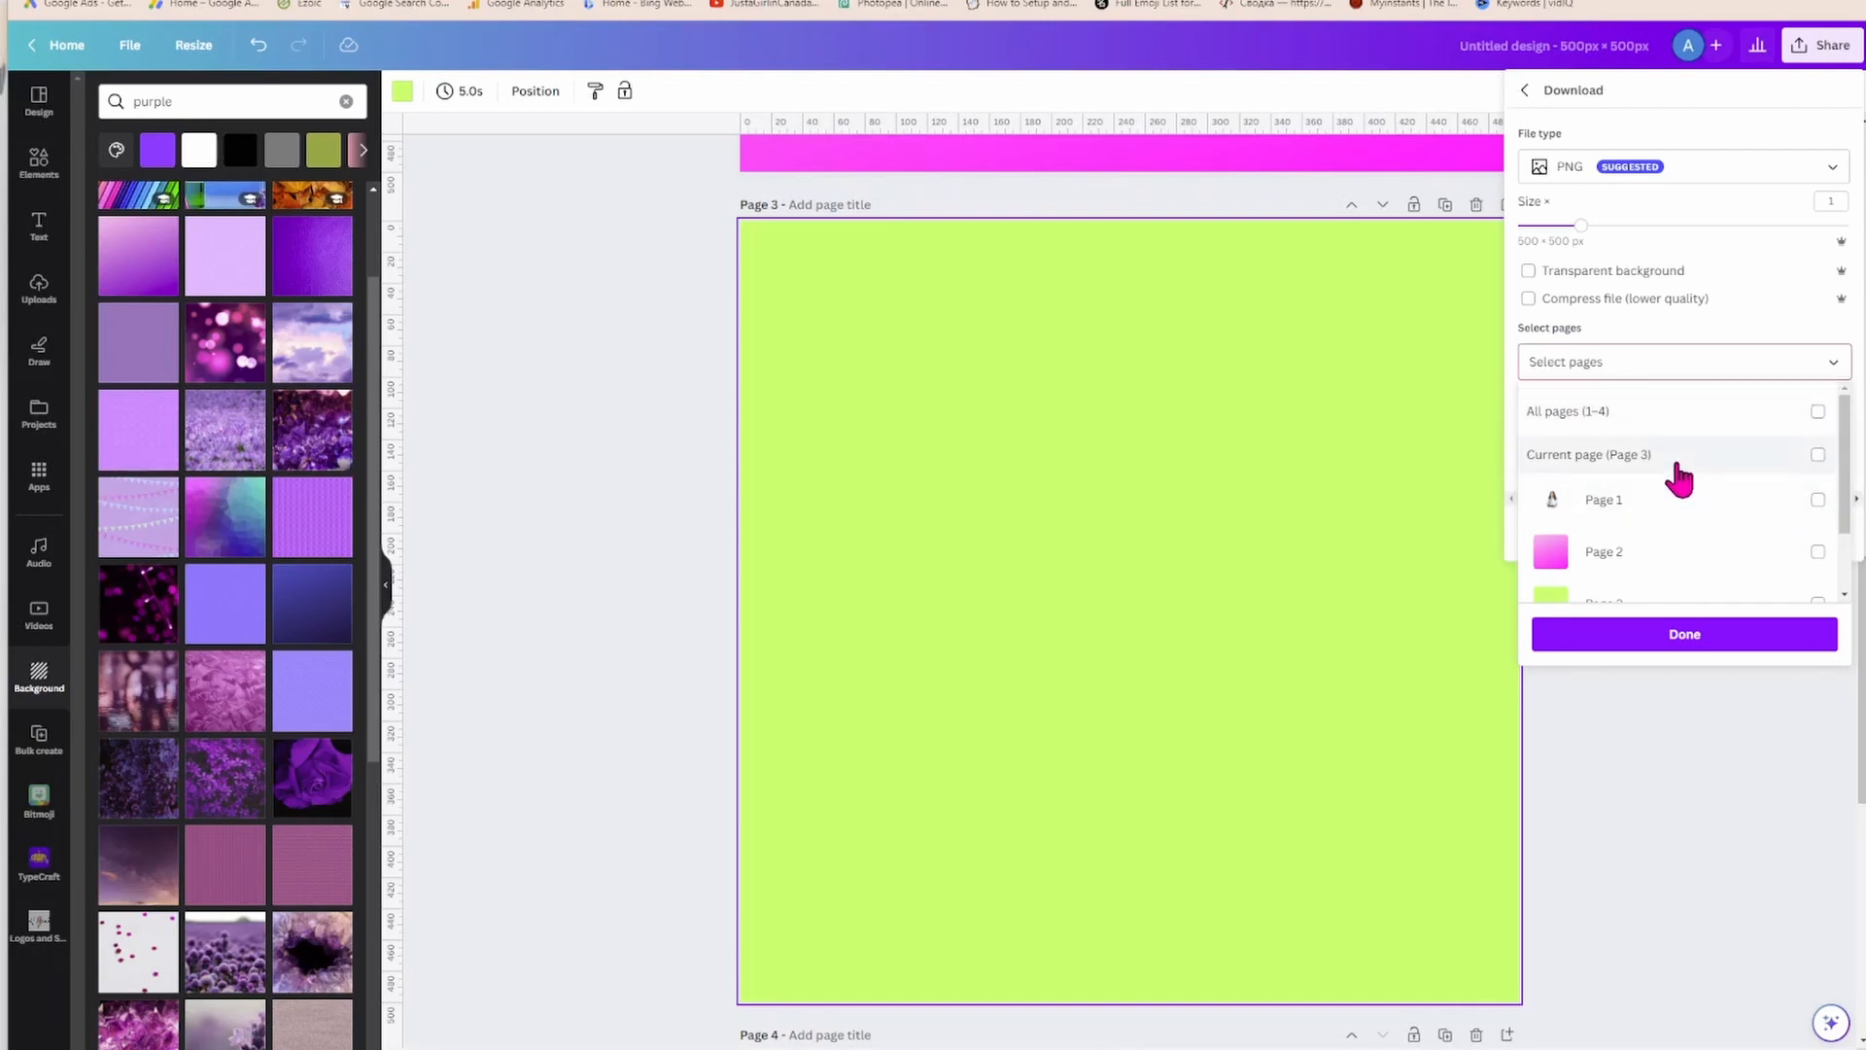
left_click(1818, 454)
left_click(1728, 637)
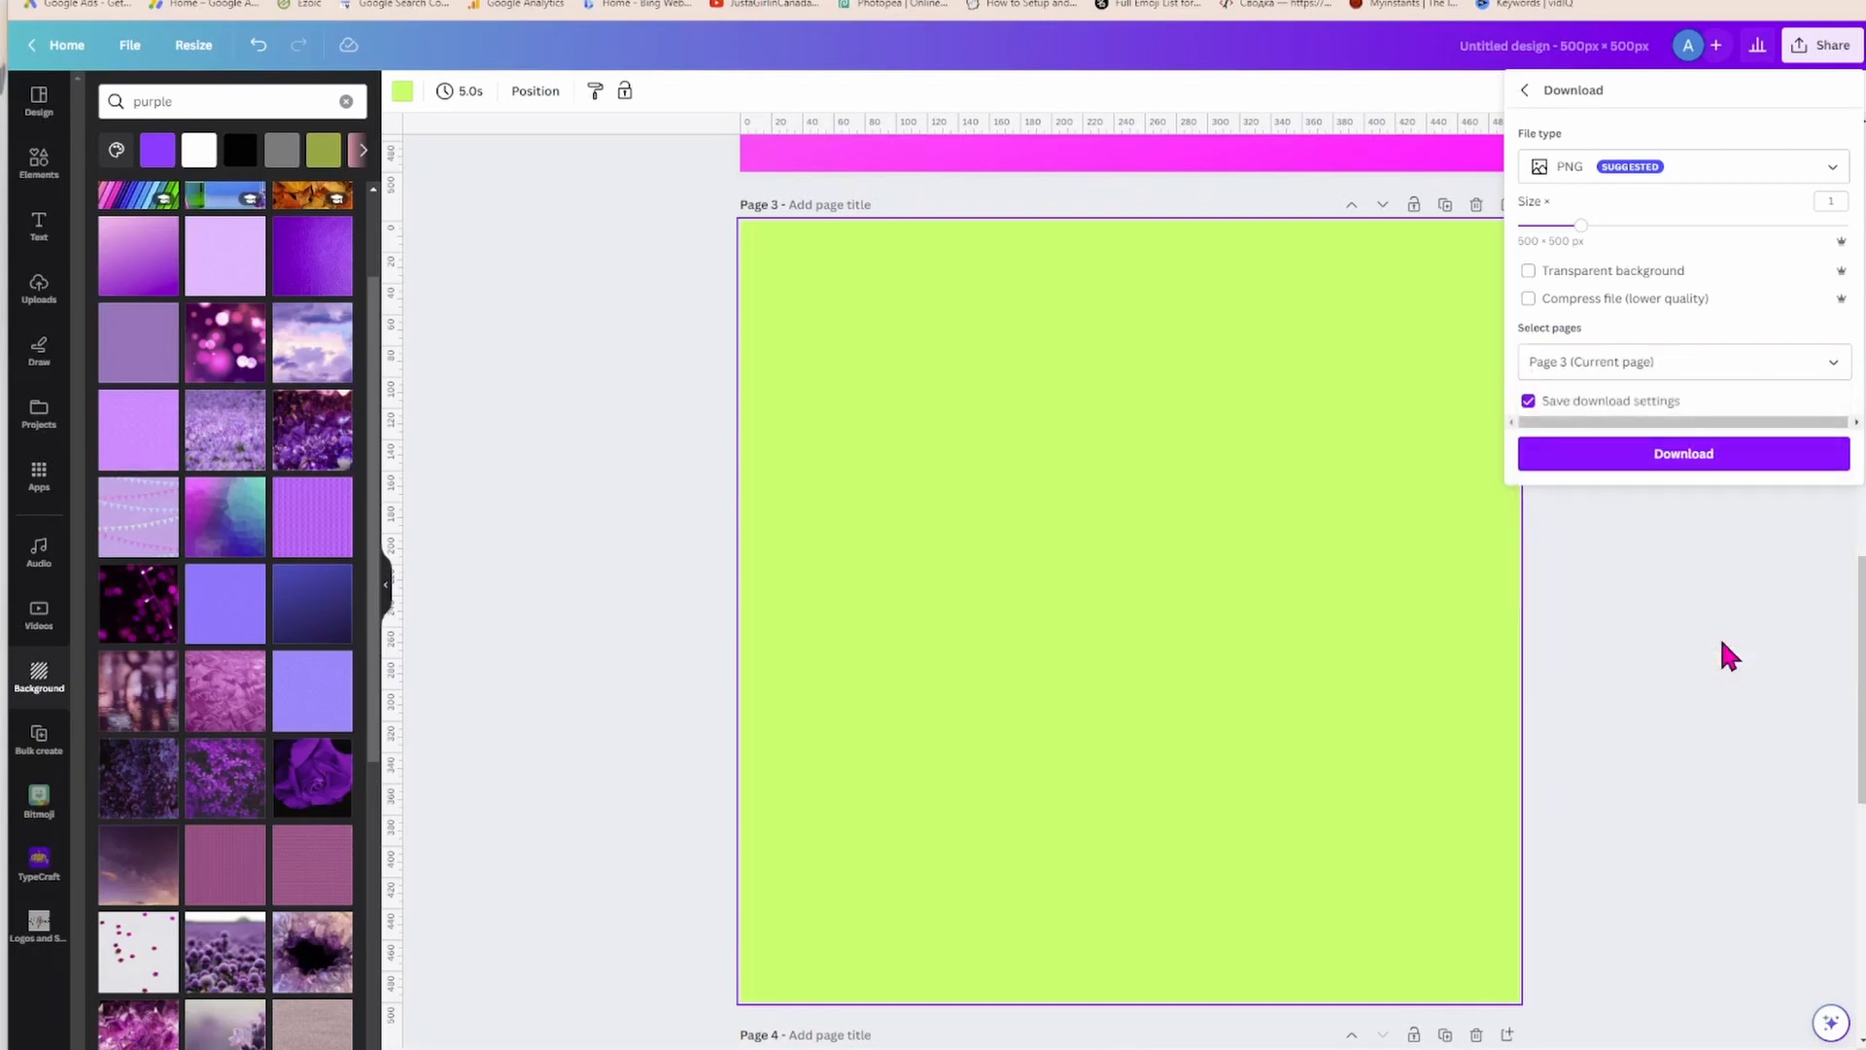
left_click(1675, 463)
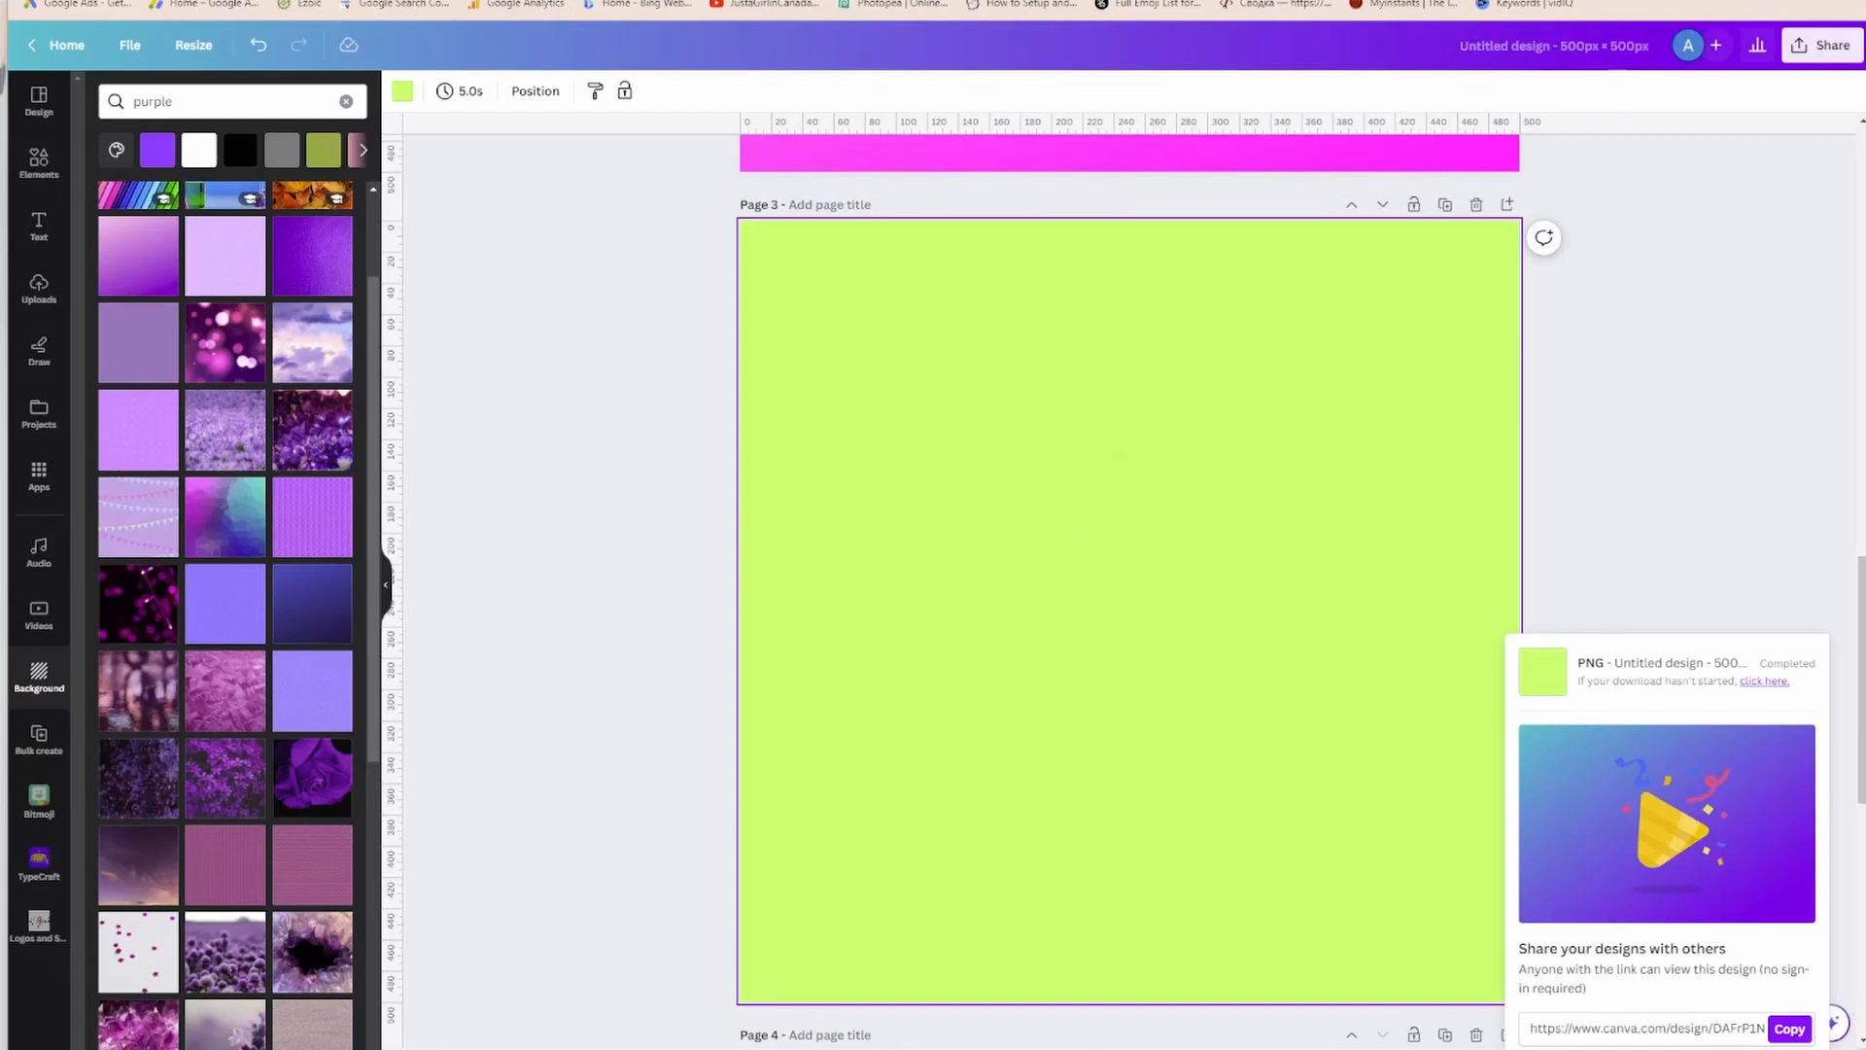
Place the downloaded lime green PNG on page 3 and set it as the page background.
left_click(1708, 1)
left_click_drag(1576, 64, 1254, 457)
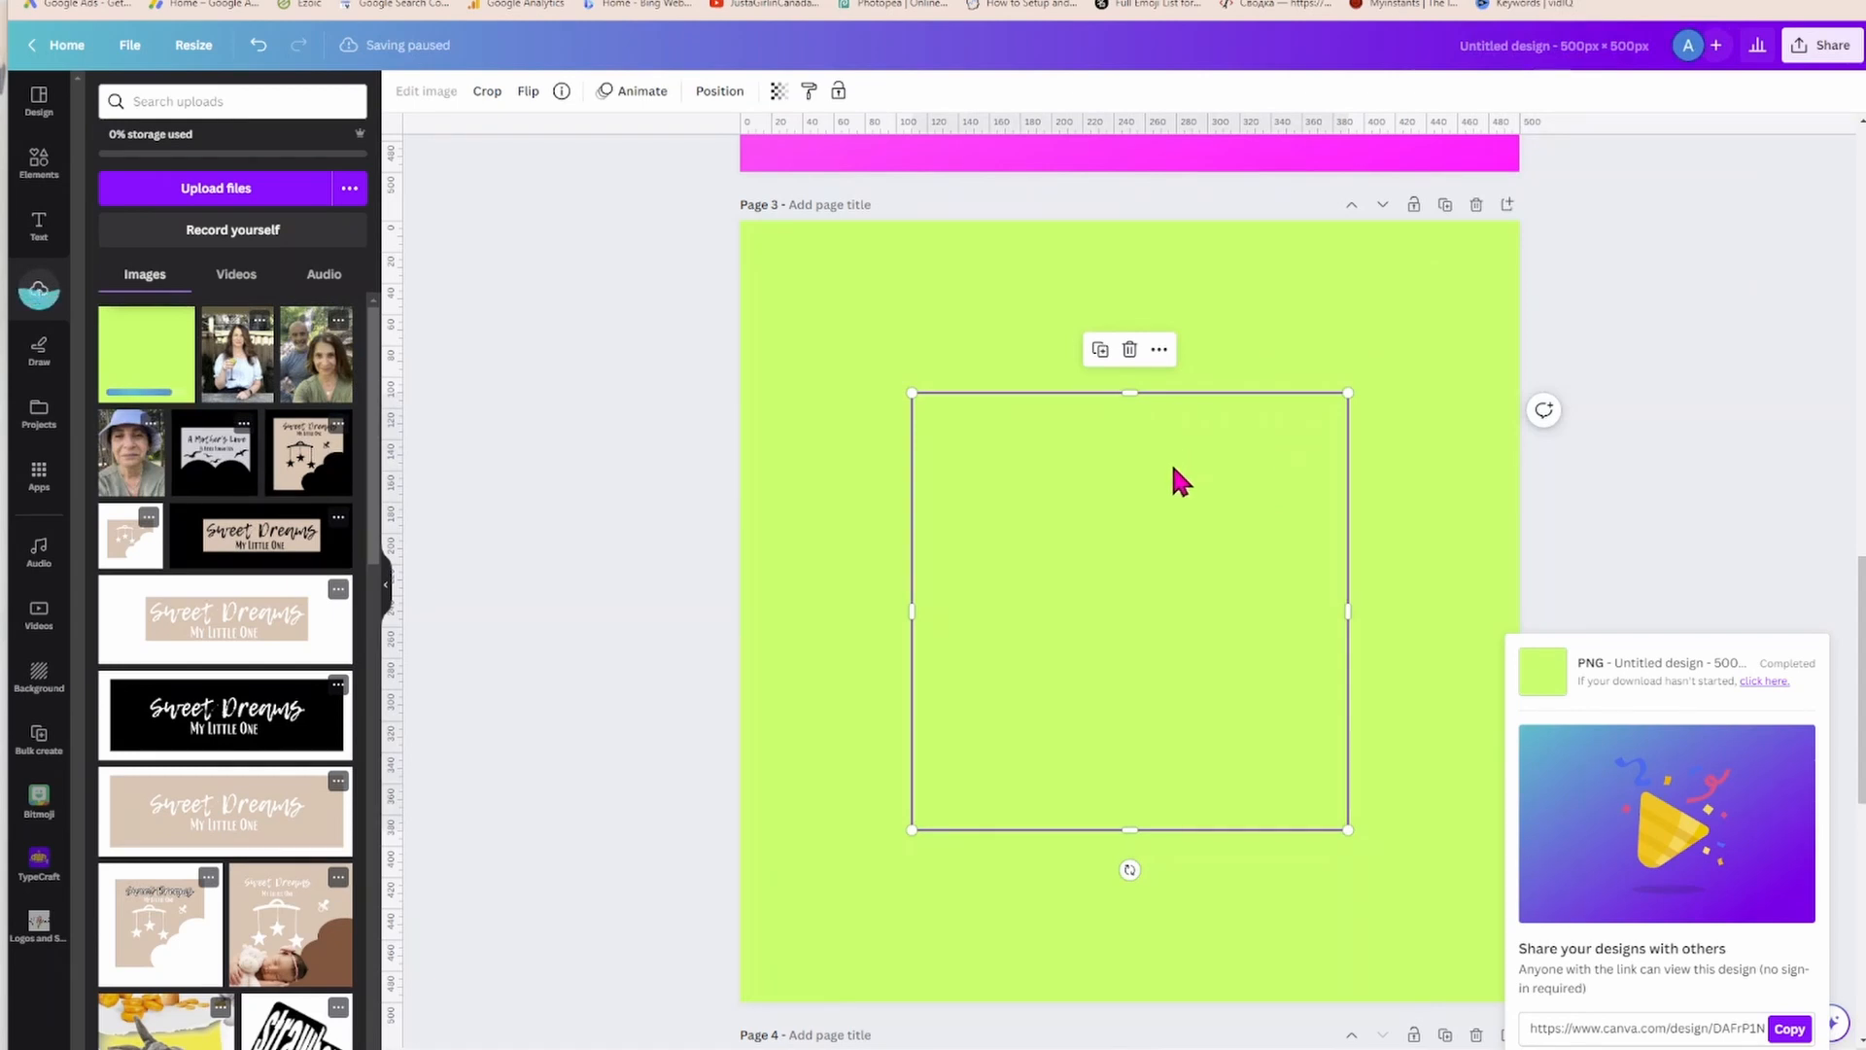
right_click(1155, 497)
left_click(1199, 919)
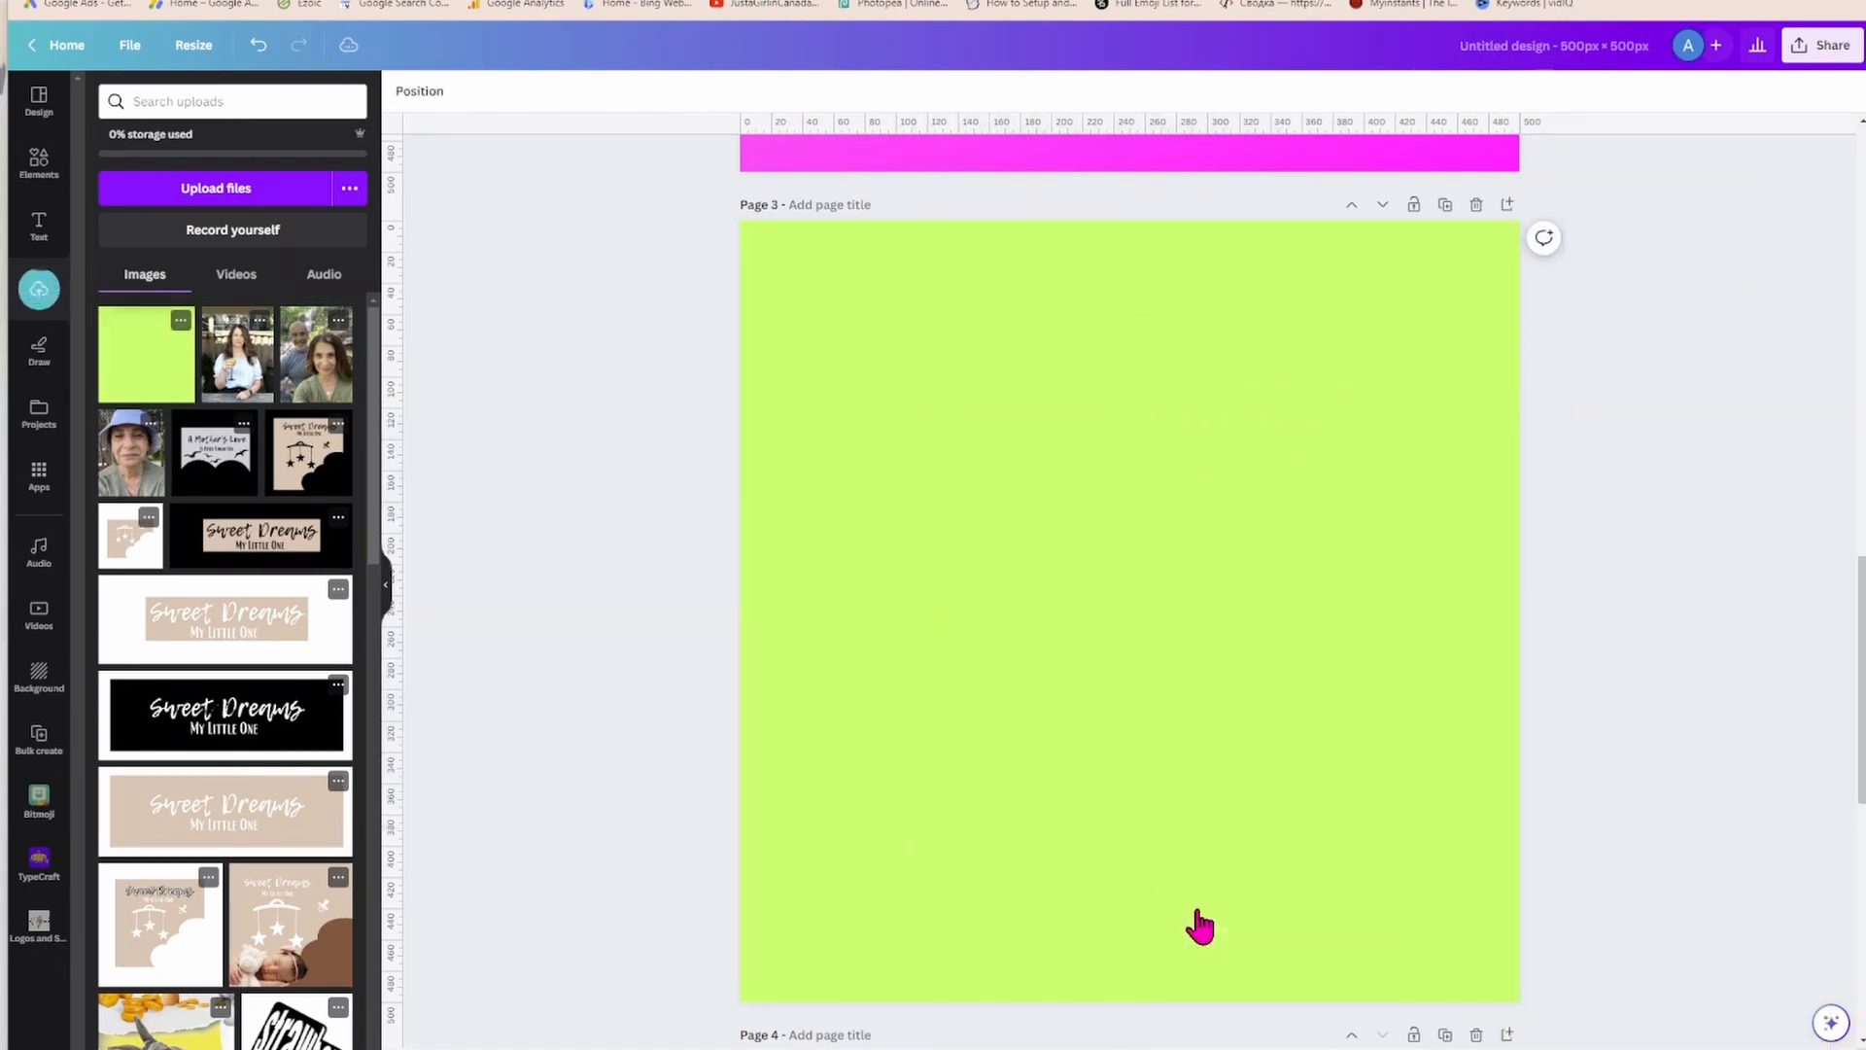
left_click(1159, 550)
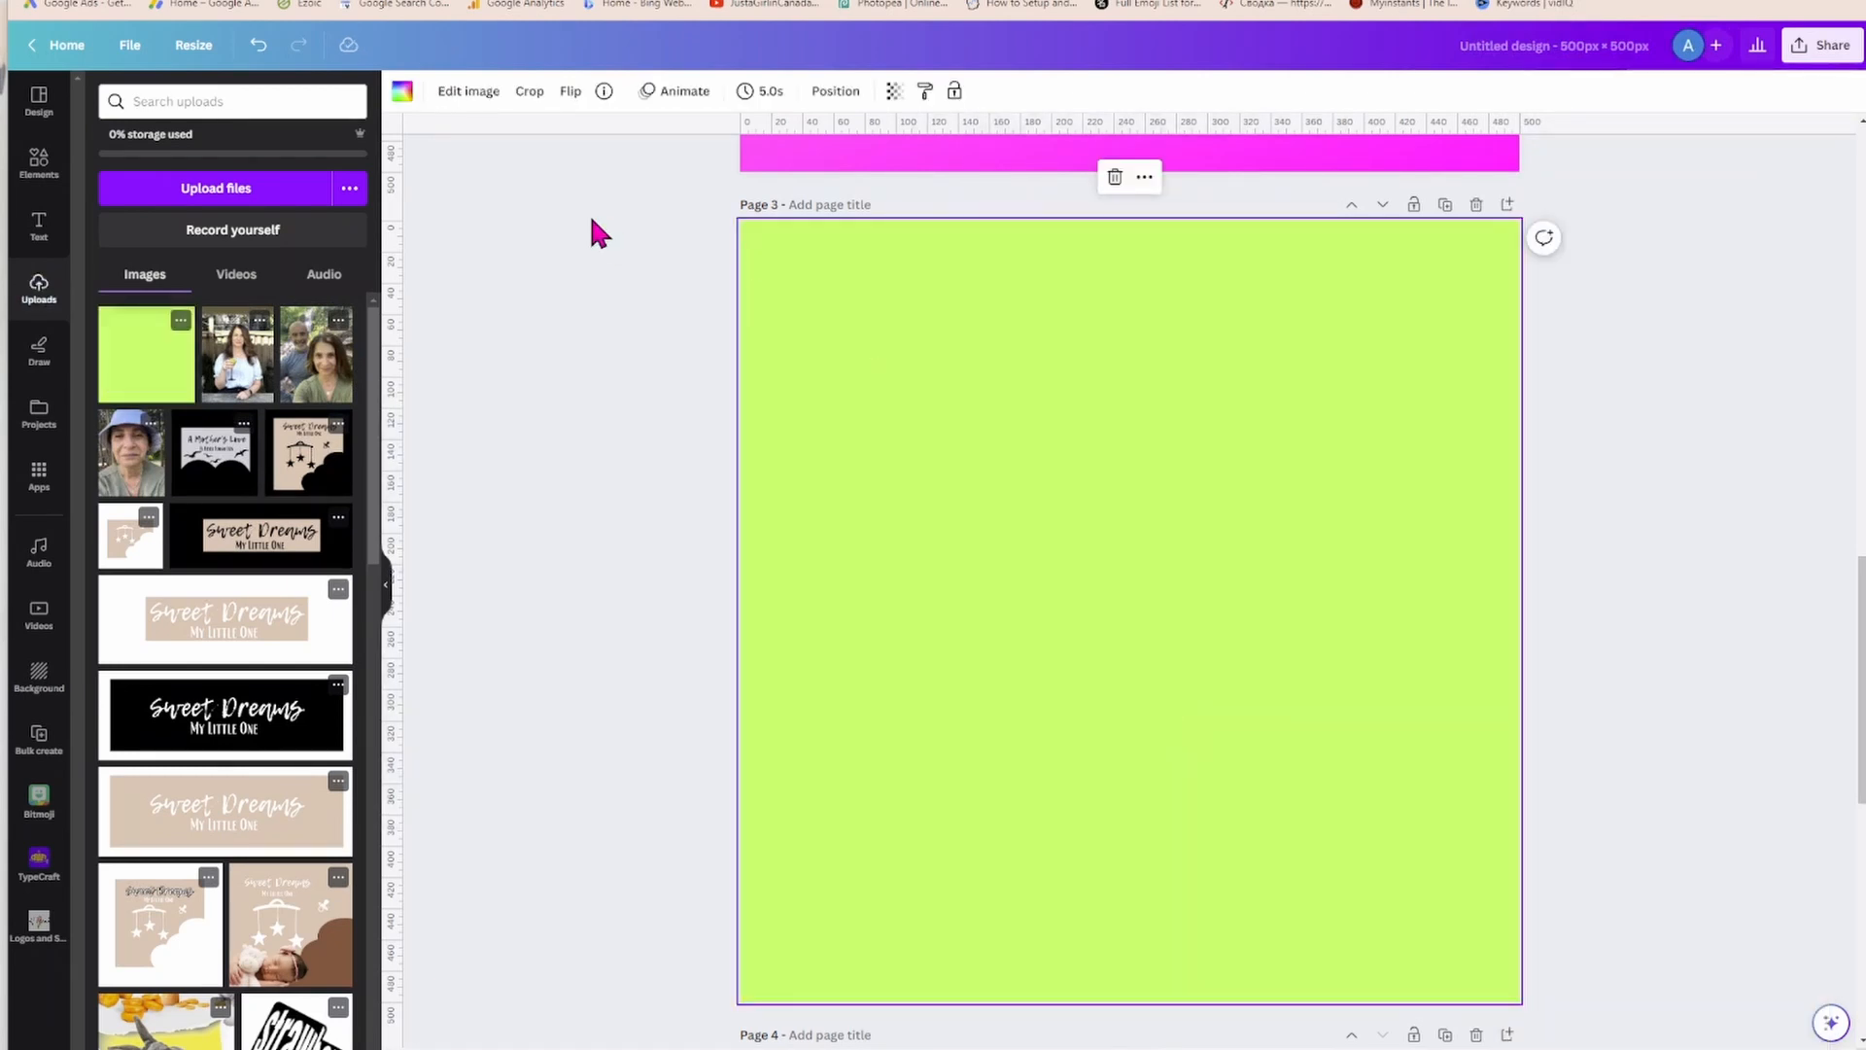
Set the lime green background image's saturation to 97 and contrast to 1 on page 3.
left_click(453, 94)
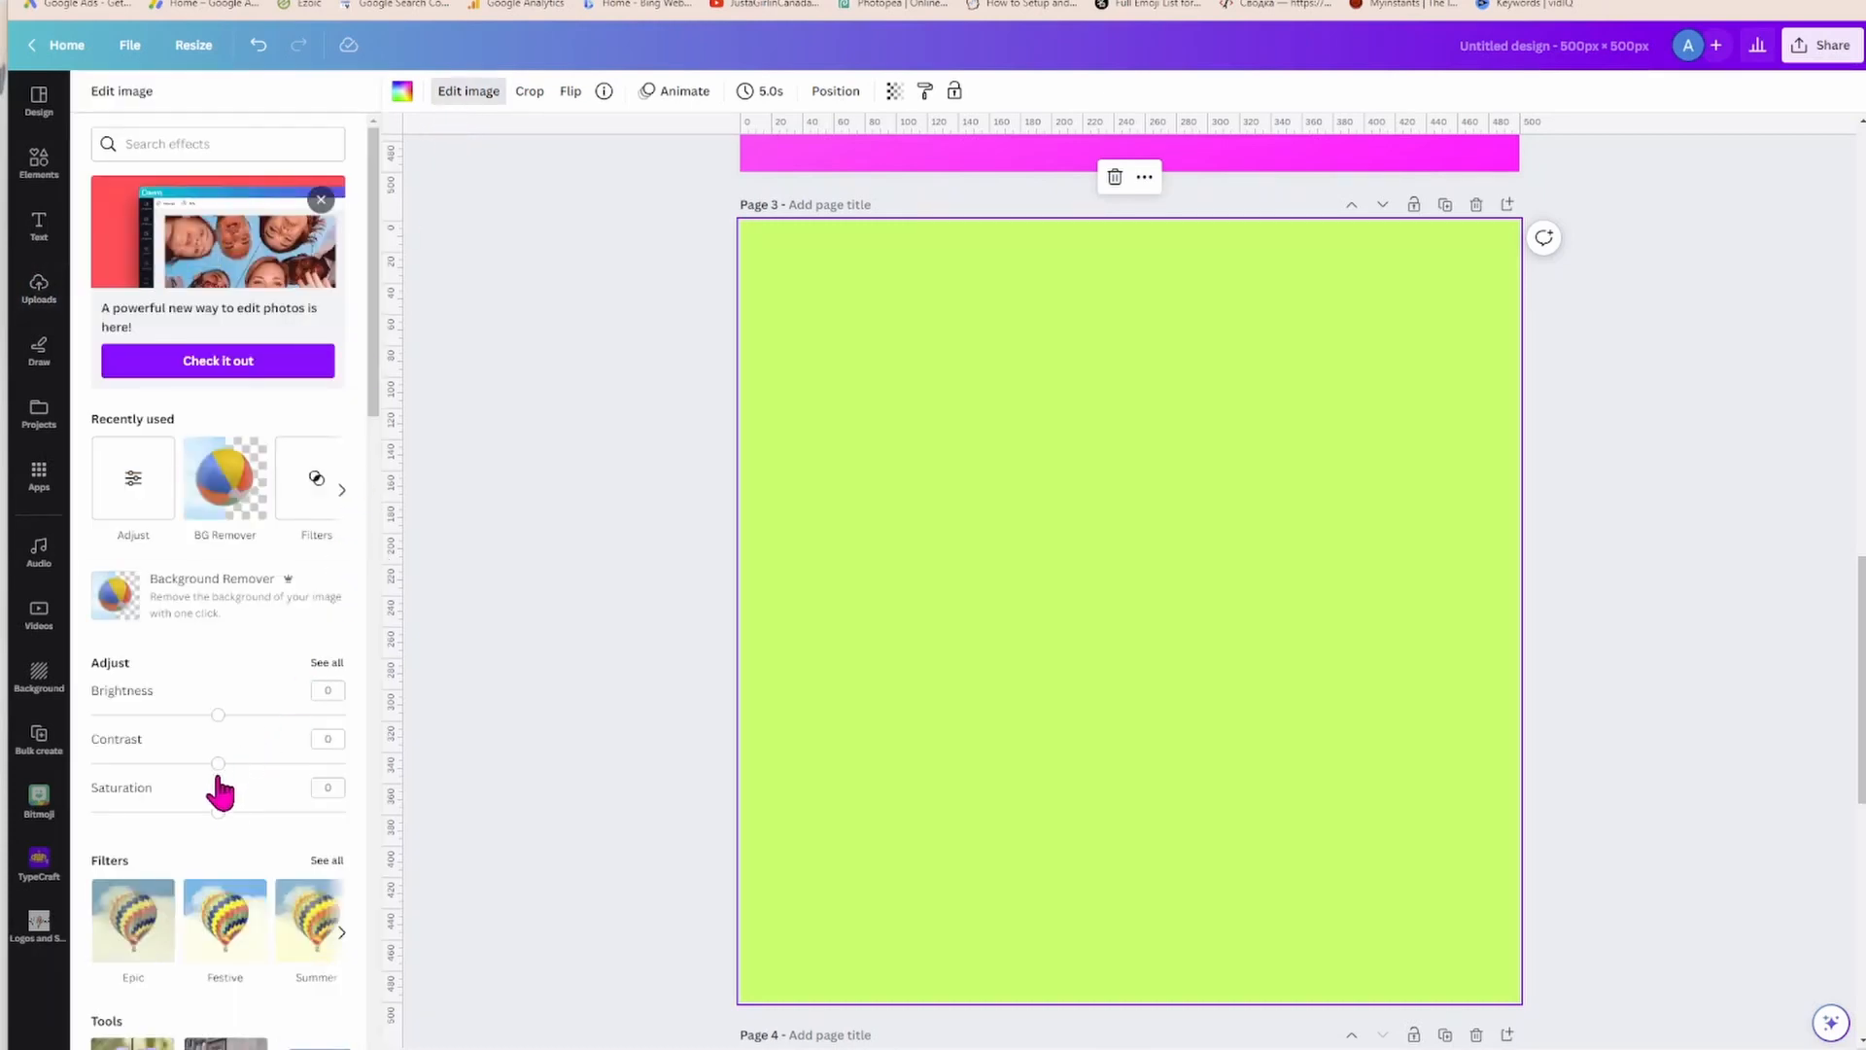
left_click_drag(219, 814, 346, 833)
mouse_move(217, 771)
left_mouse_down()
mouse_move(287, 778)
mouse_move(98, 787)
mouse_move(219, 792)
left_mouse_up()
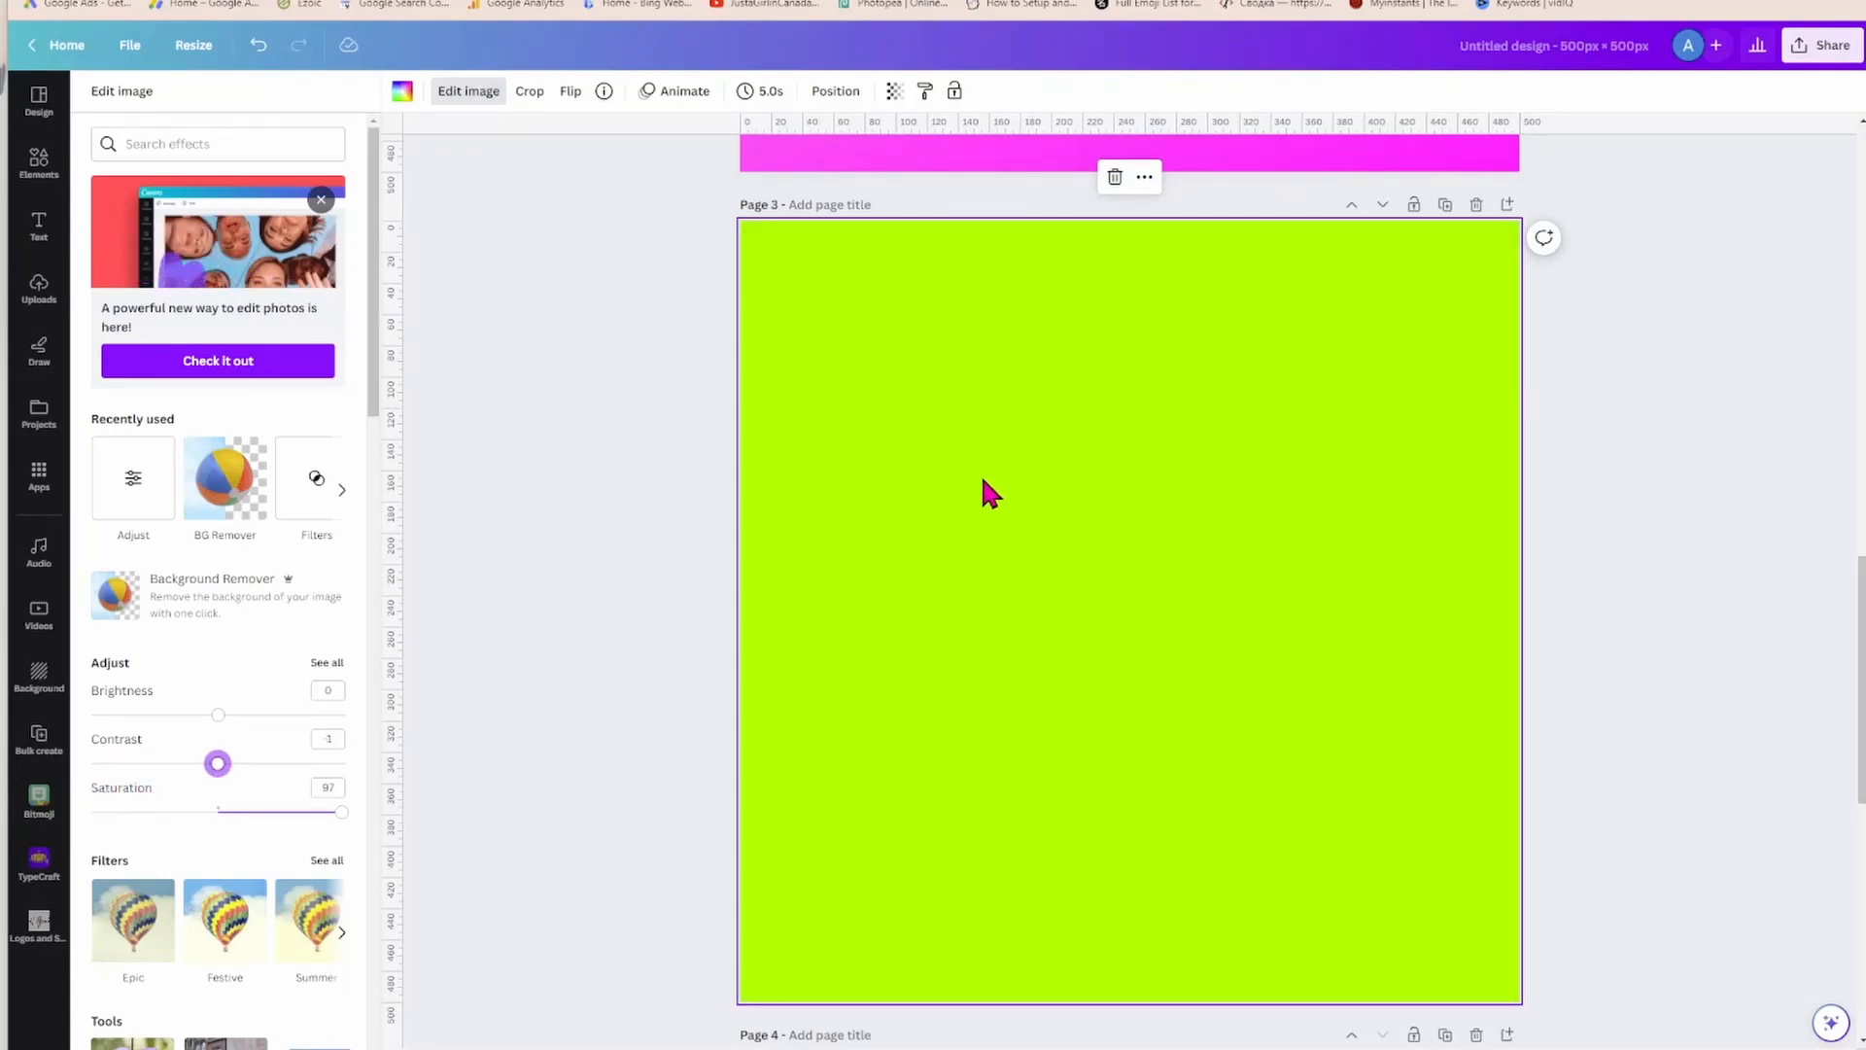
left_click(1087, 416)
left_click(704, 535)
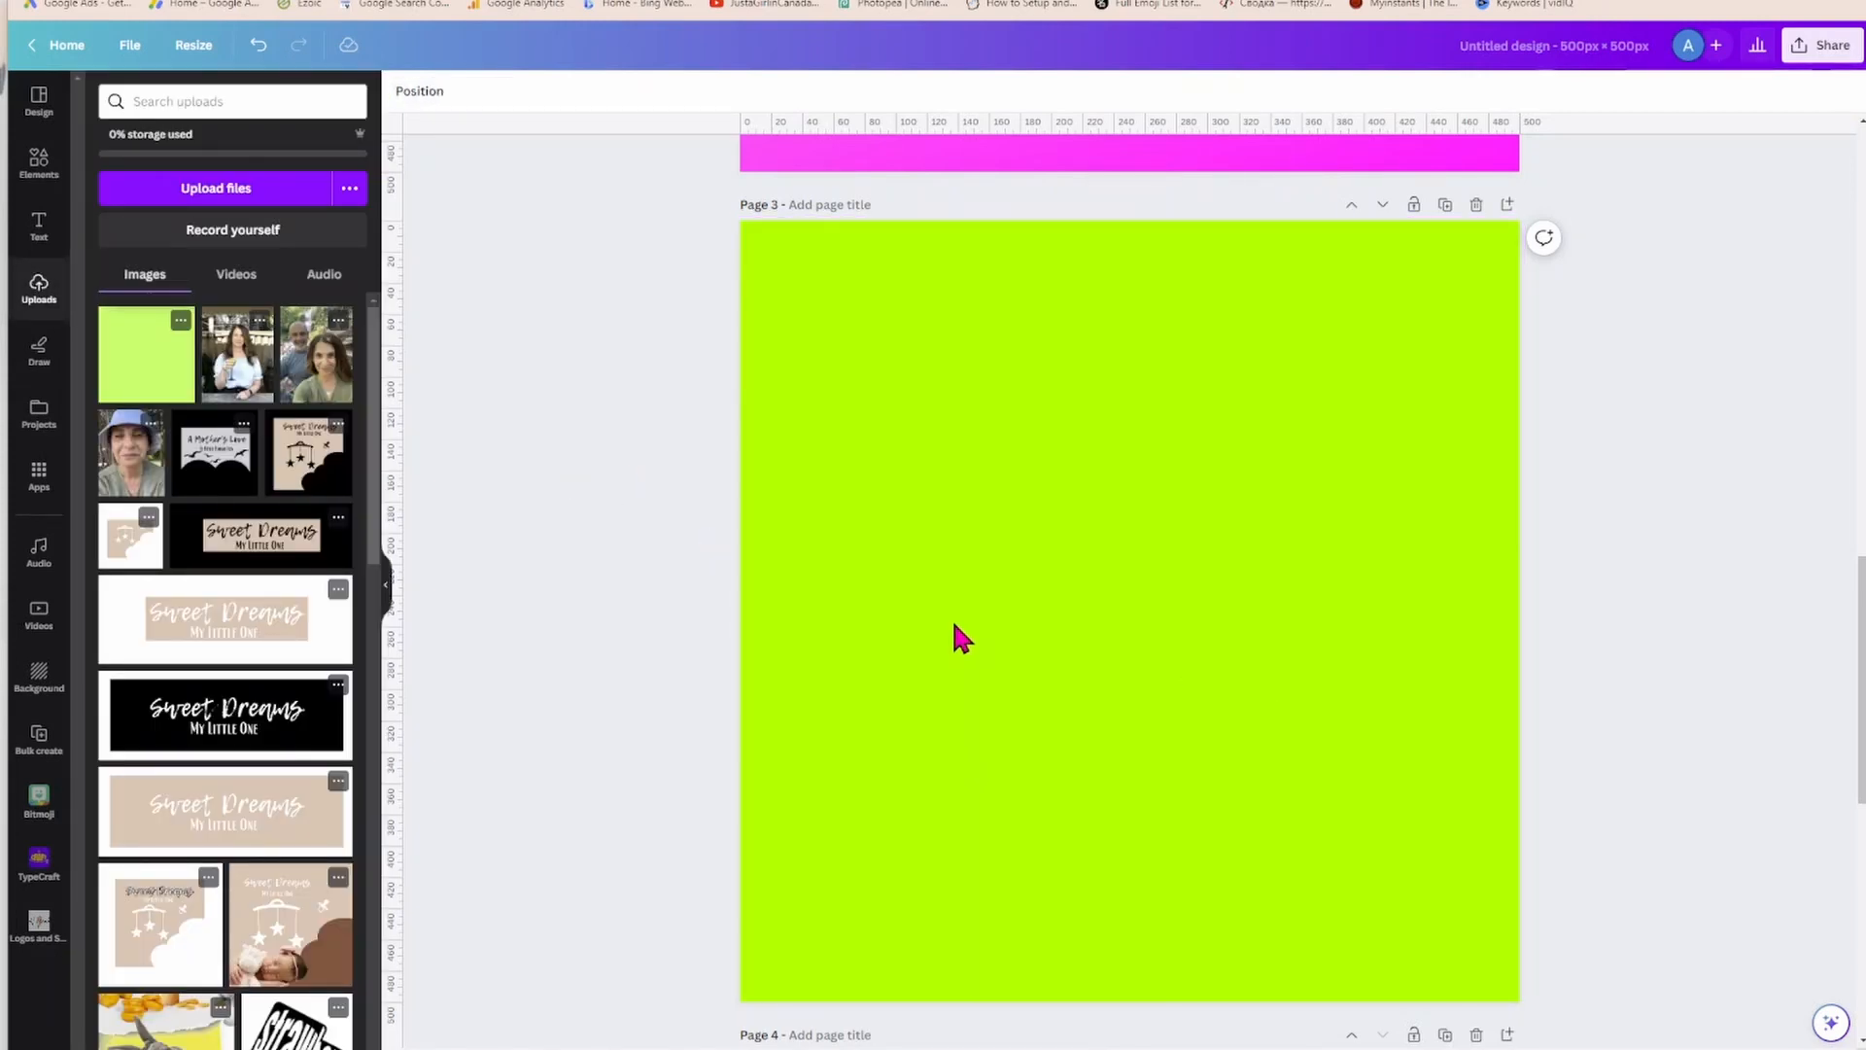
Change page 3's background to the solid purple from the default colors.
left_click(295, 847)
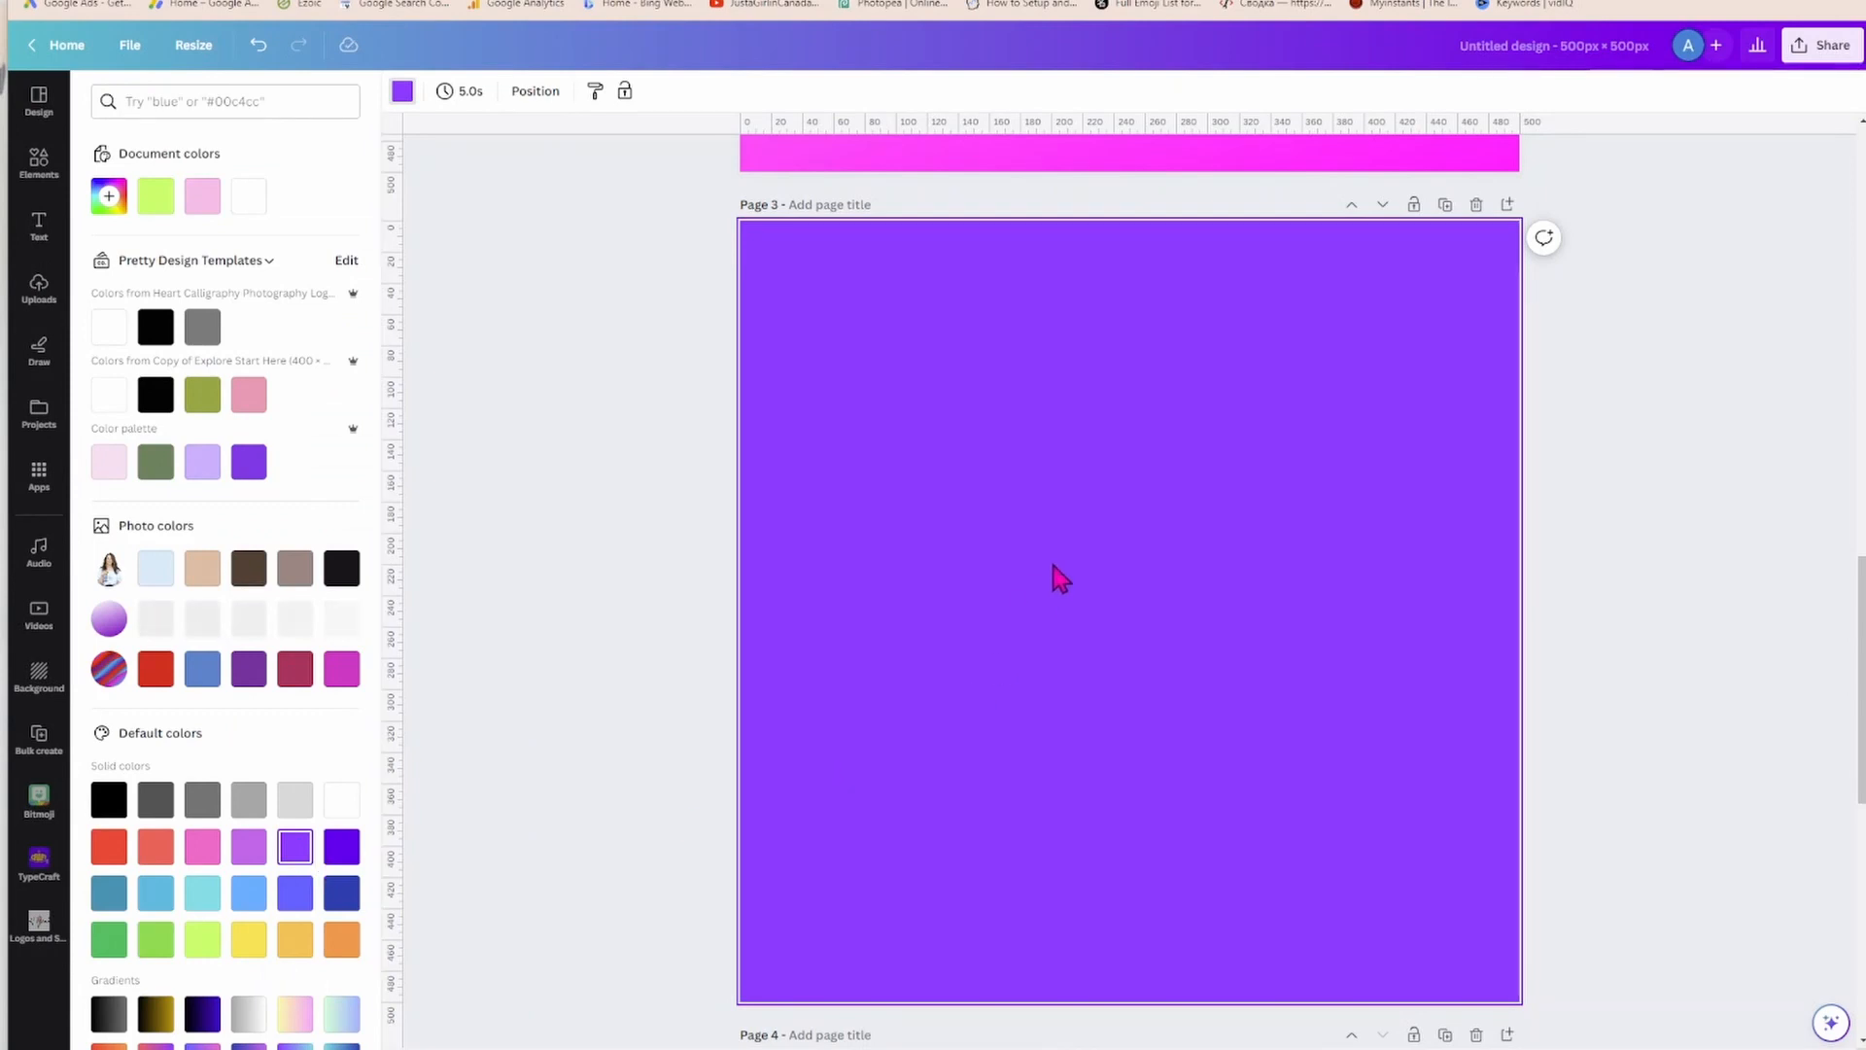
left_click(1825, 46)
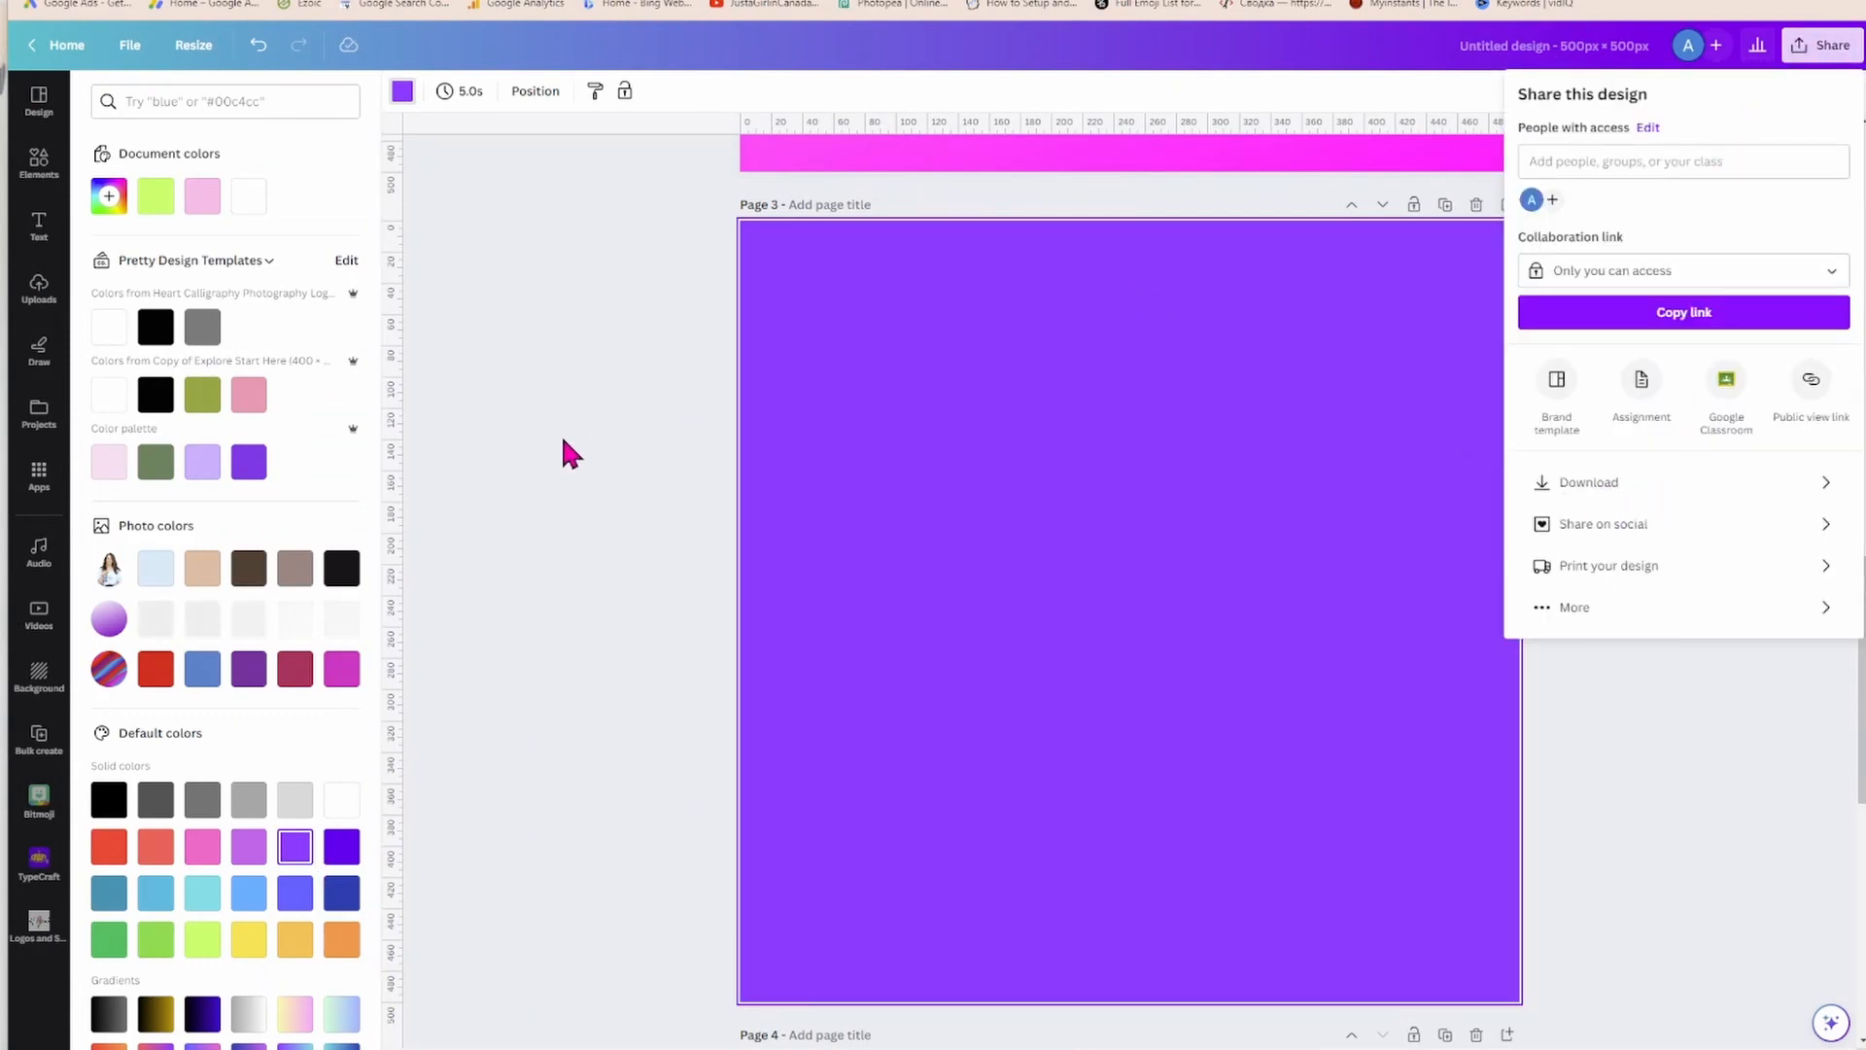
left_click(1001, 471)
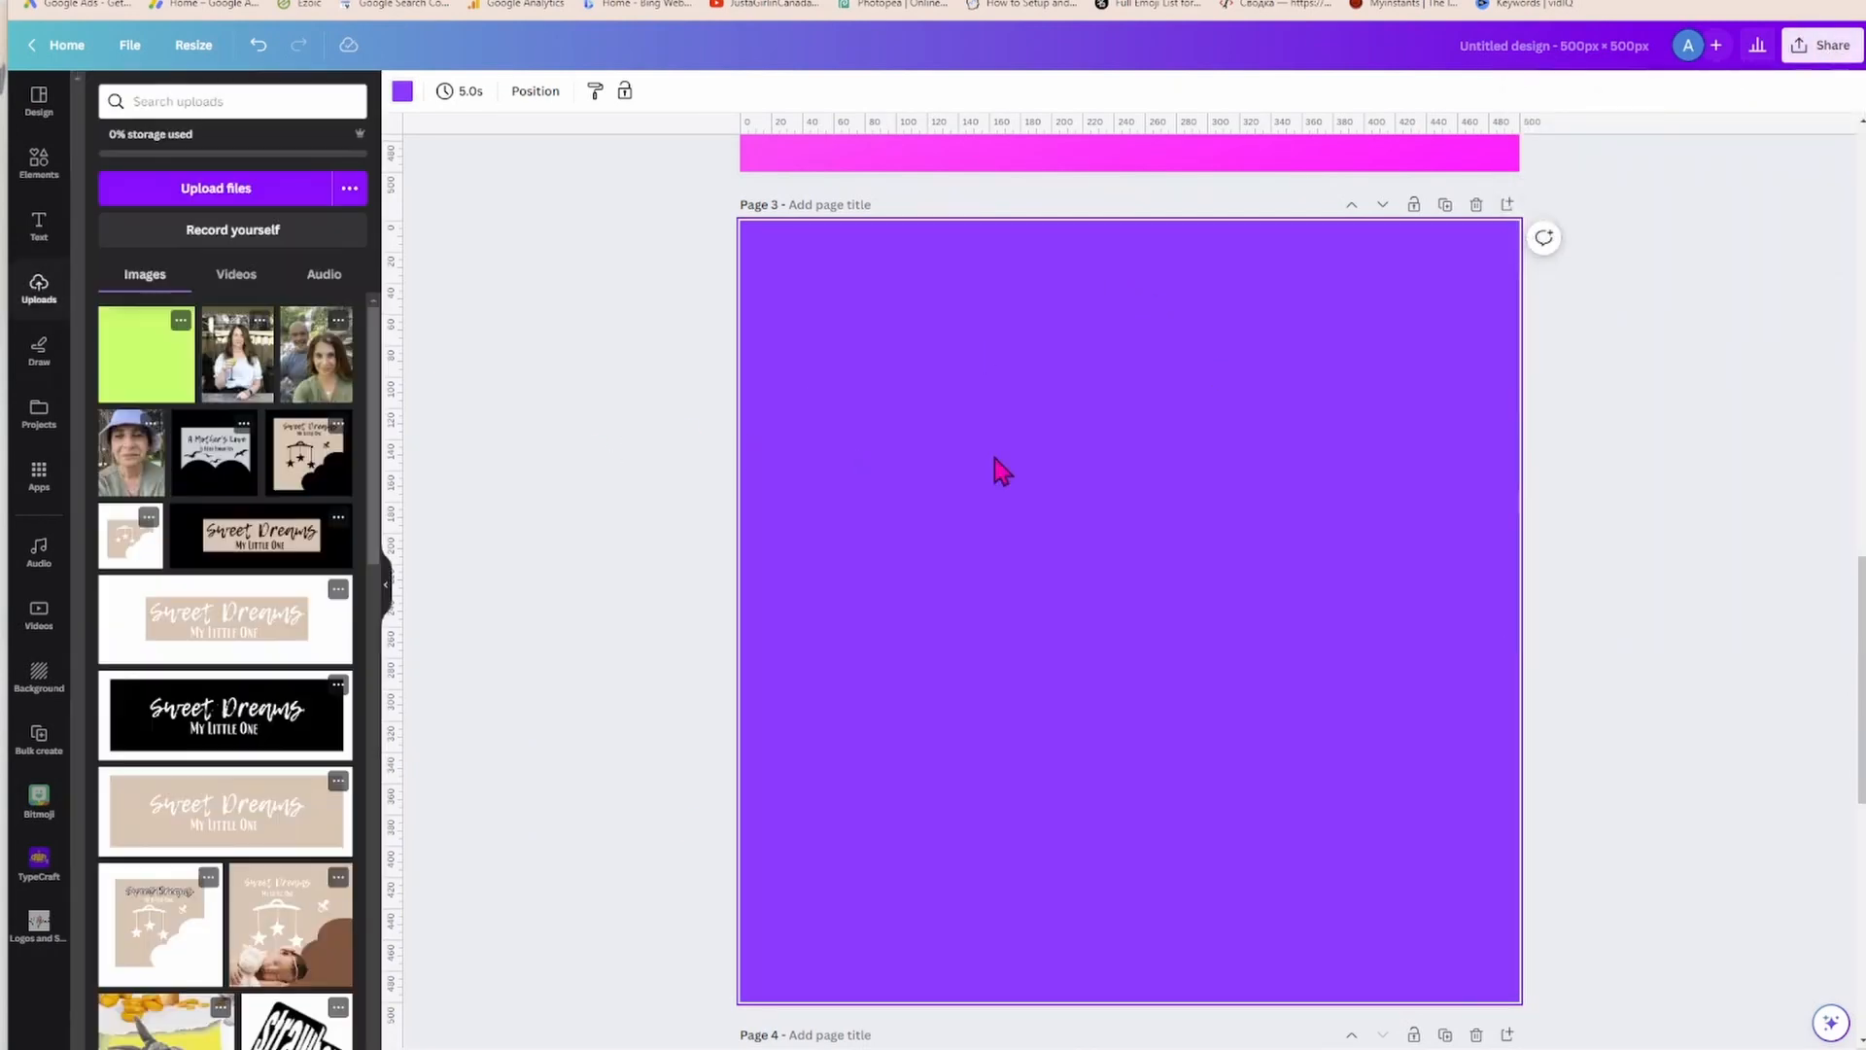
Download the solid purple page 3 as a PNG.
left_click(1809, 61)
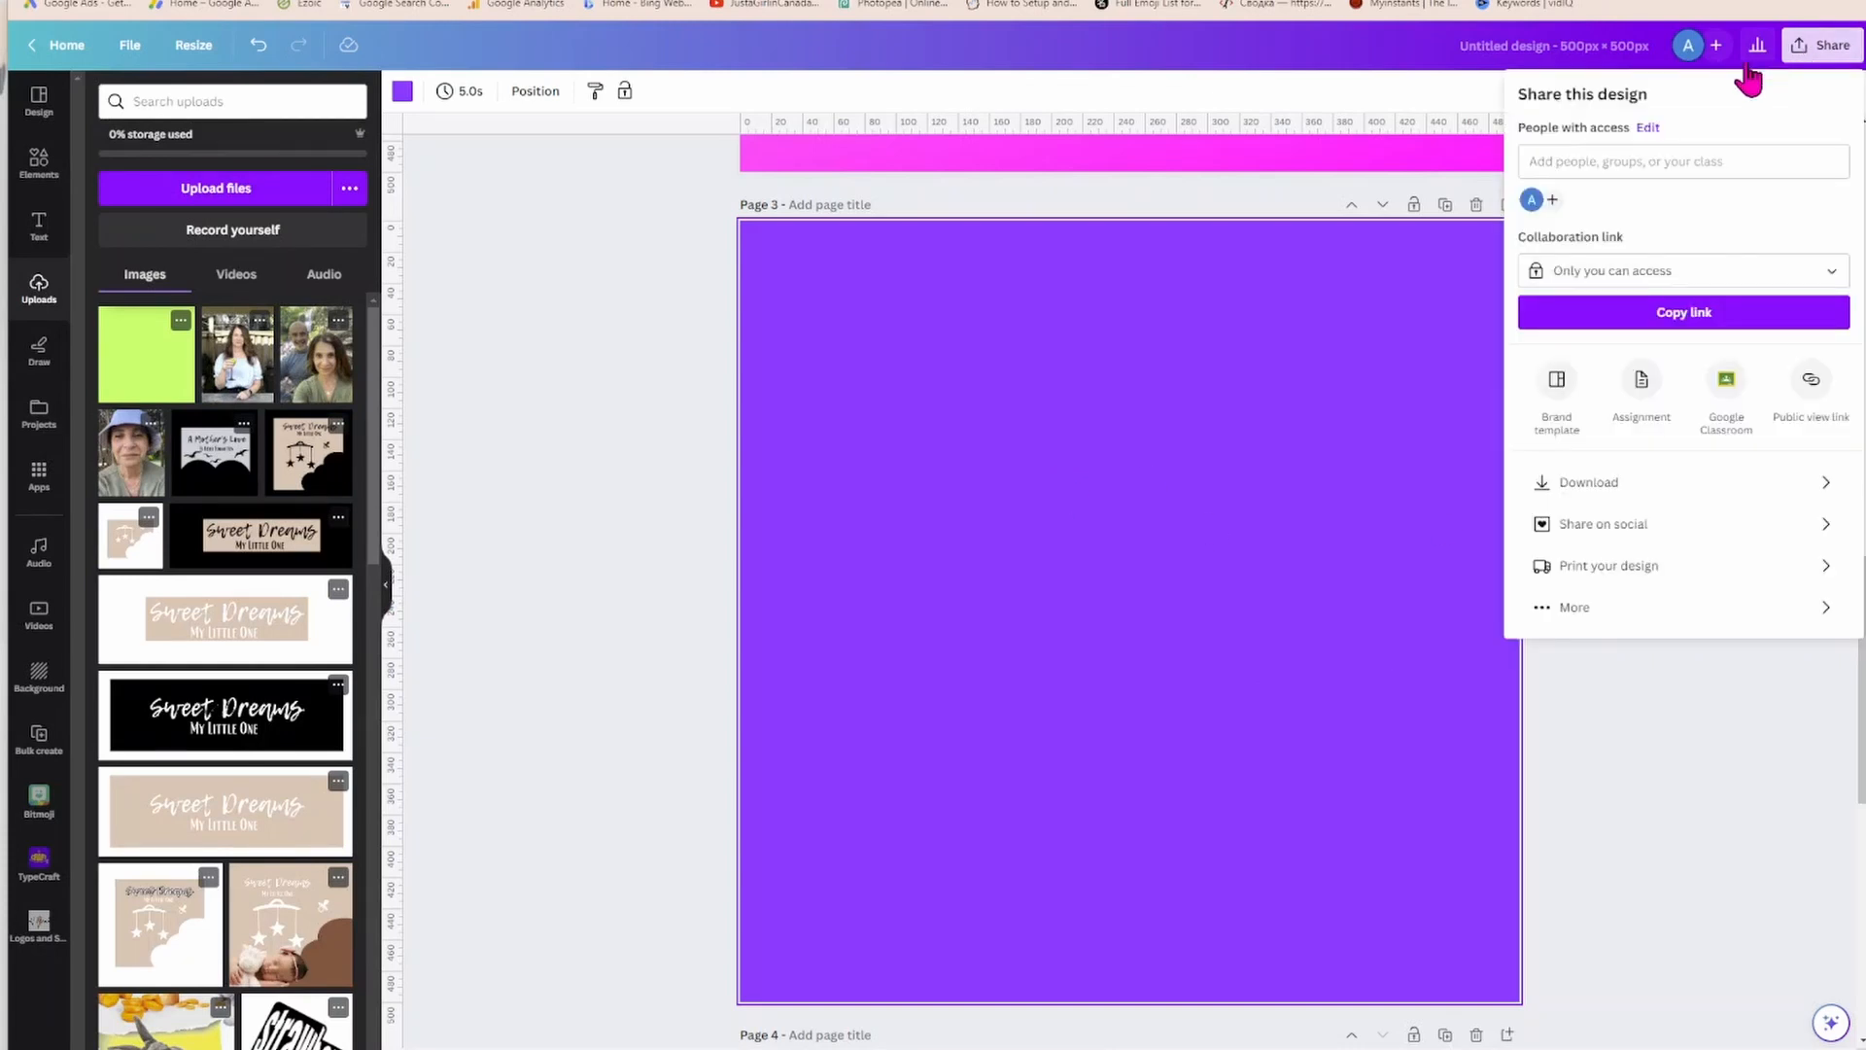
left_click(1602, 483)
left_click(1749, 459)
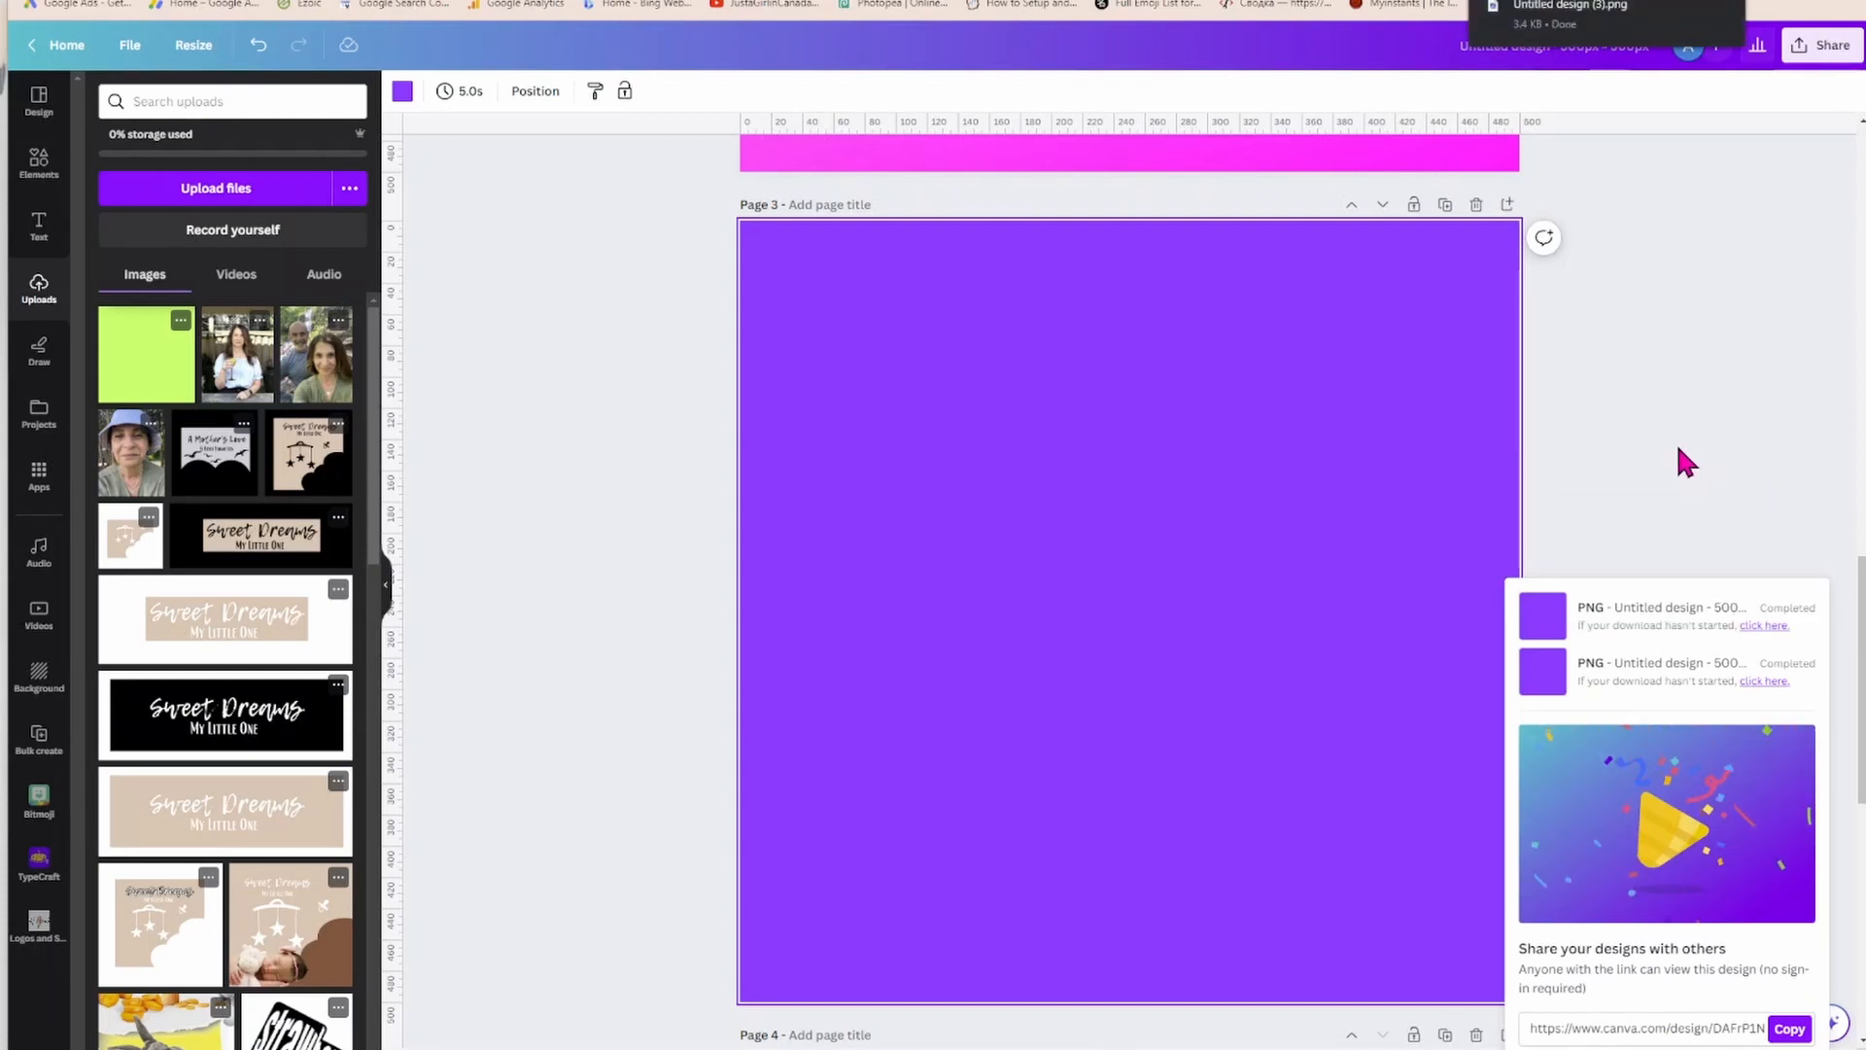
left_click(1429, 362)
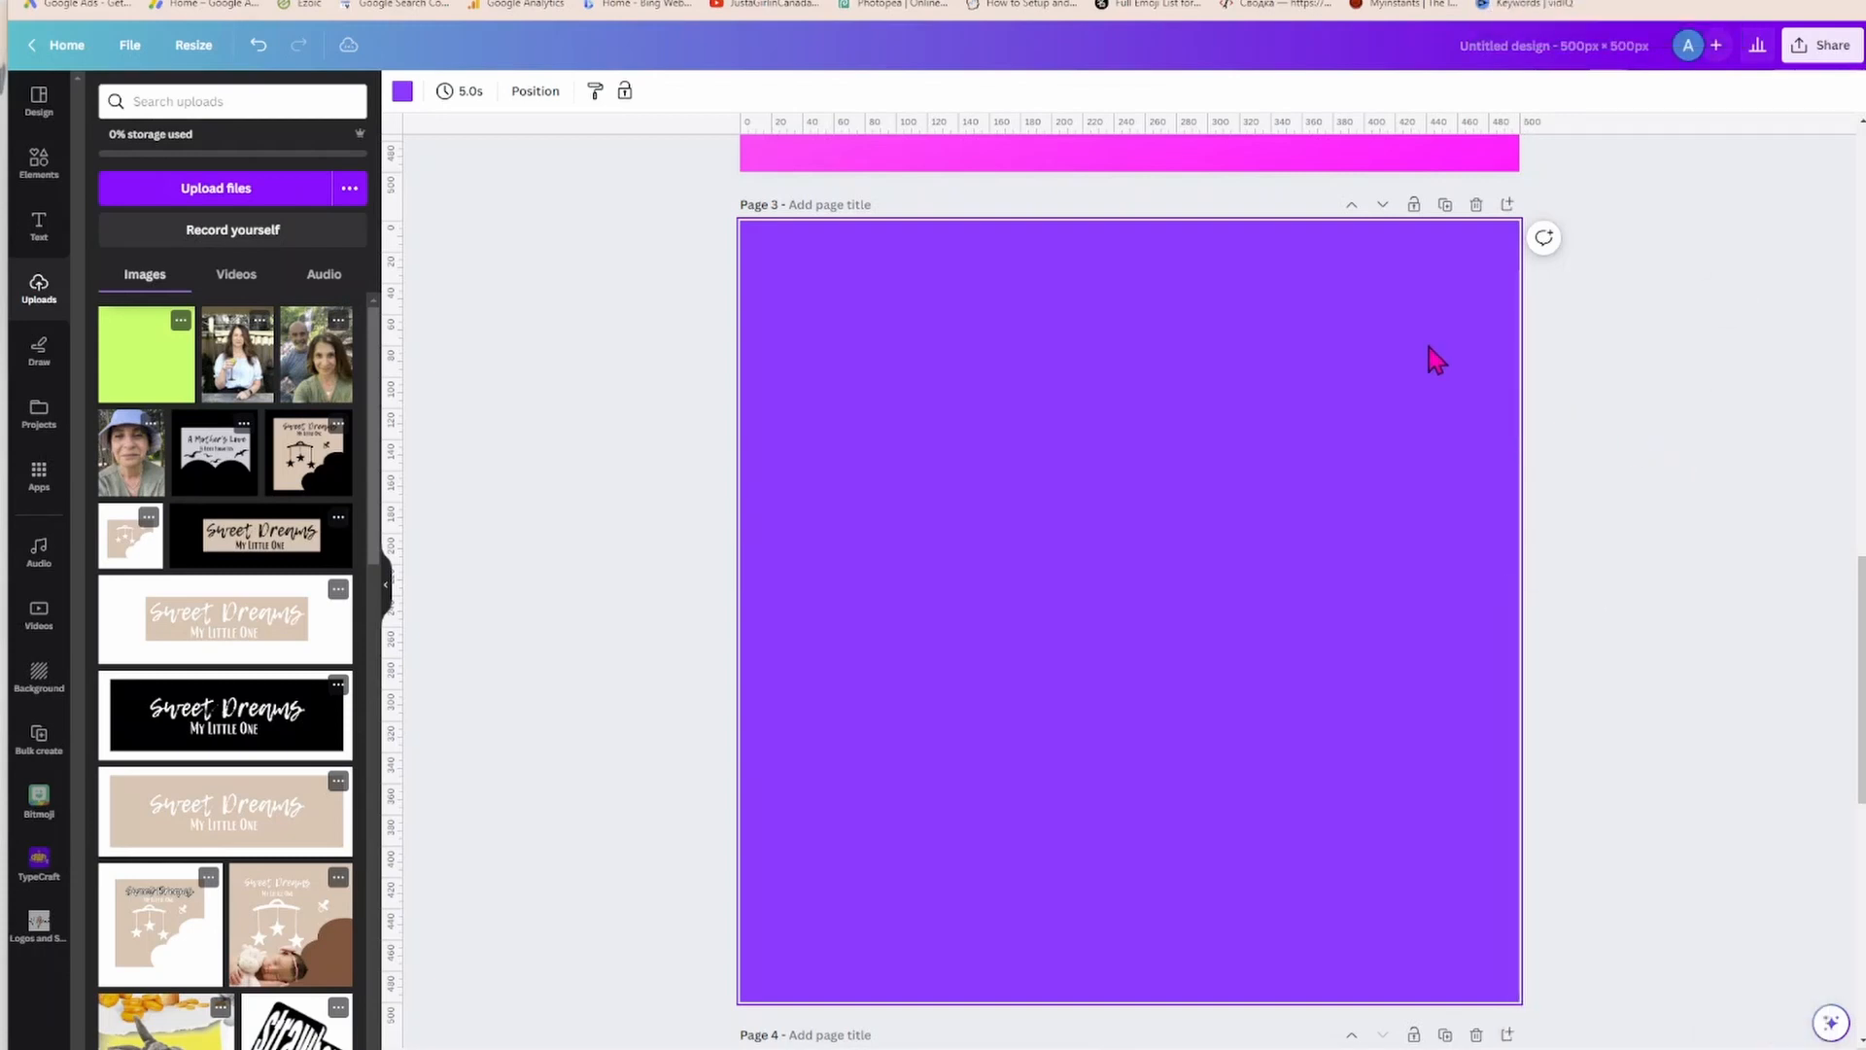
Place the downloaded "Untitled design (3).png" on page 3 and set it as the page background.
left_click(1730, 0)
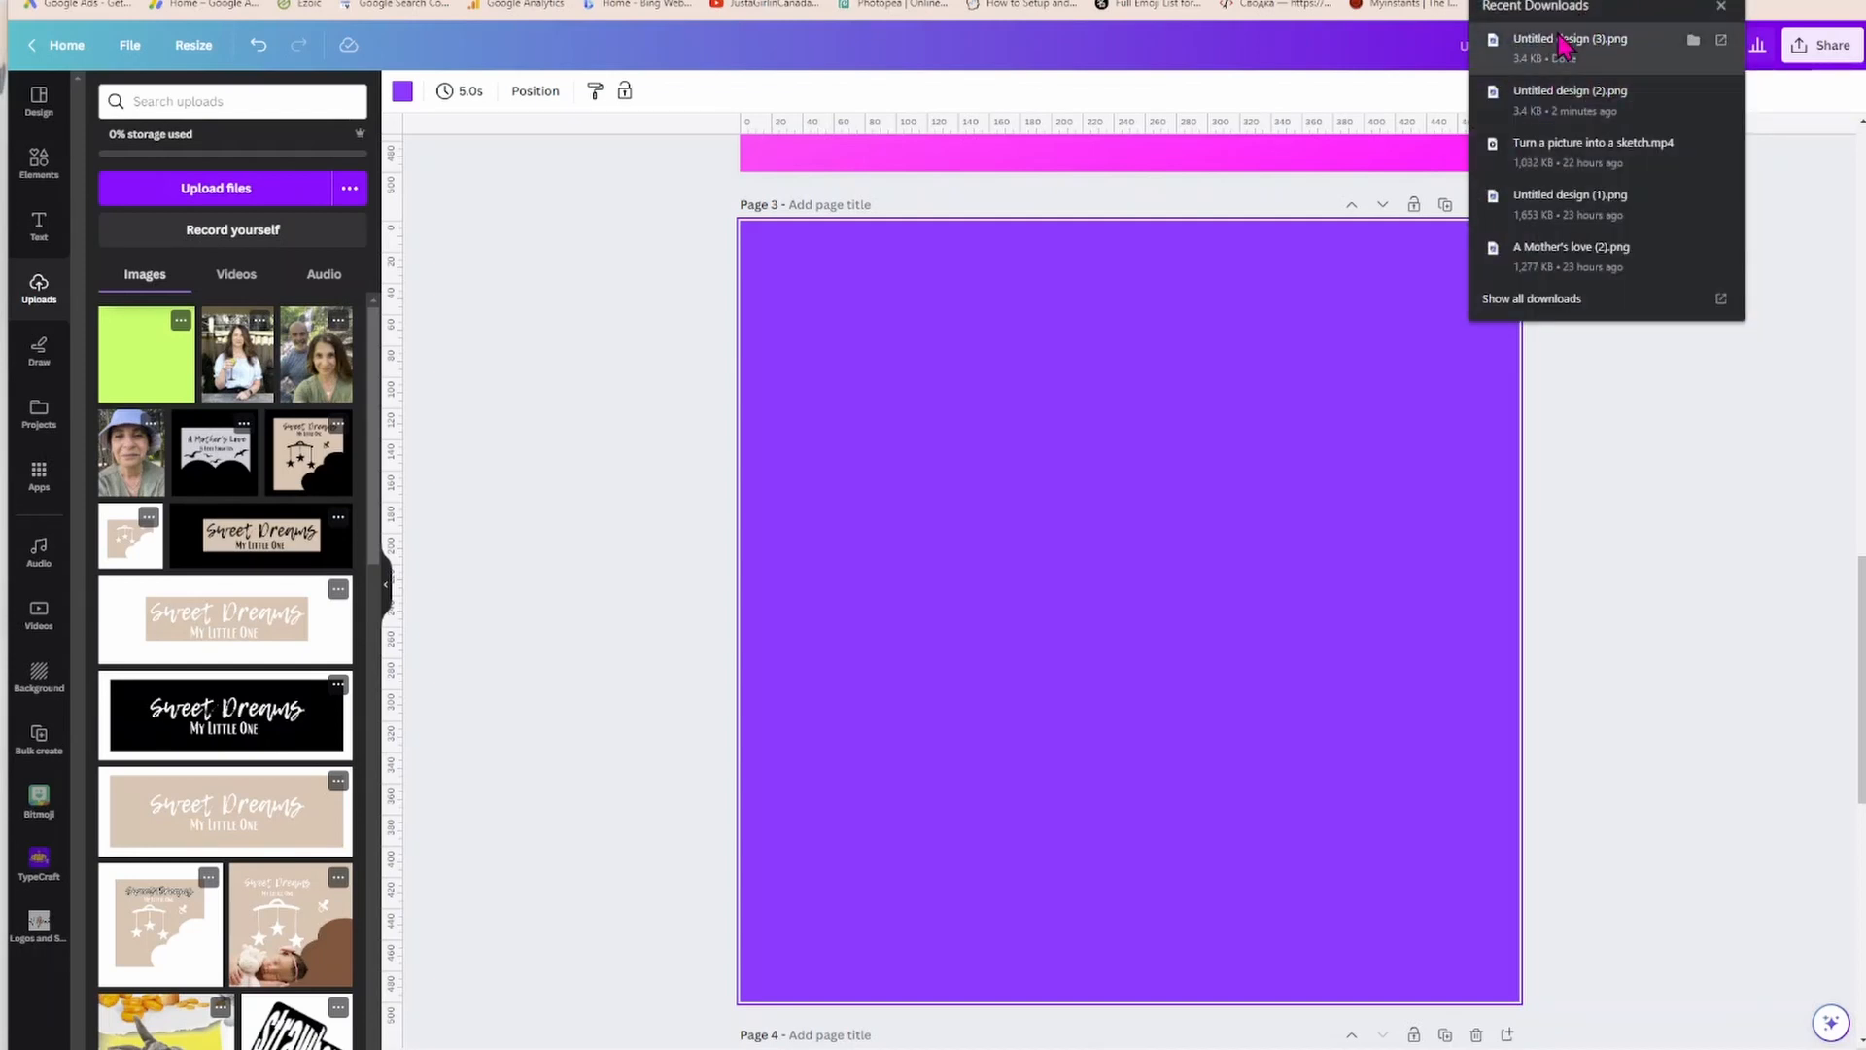
left_click_drag(1561, 44, 1128, 587)
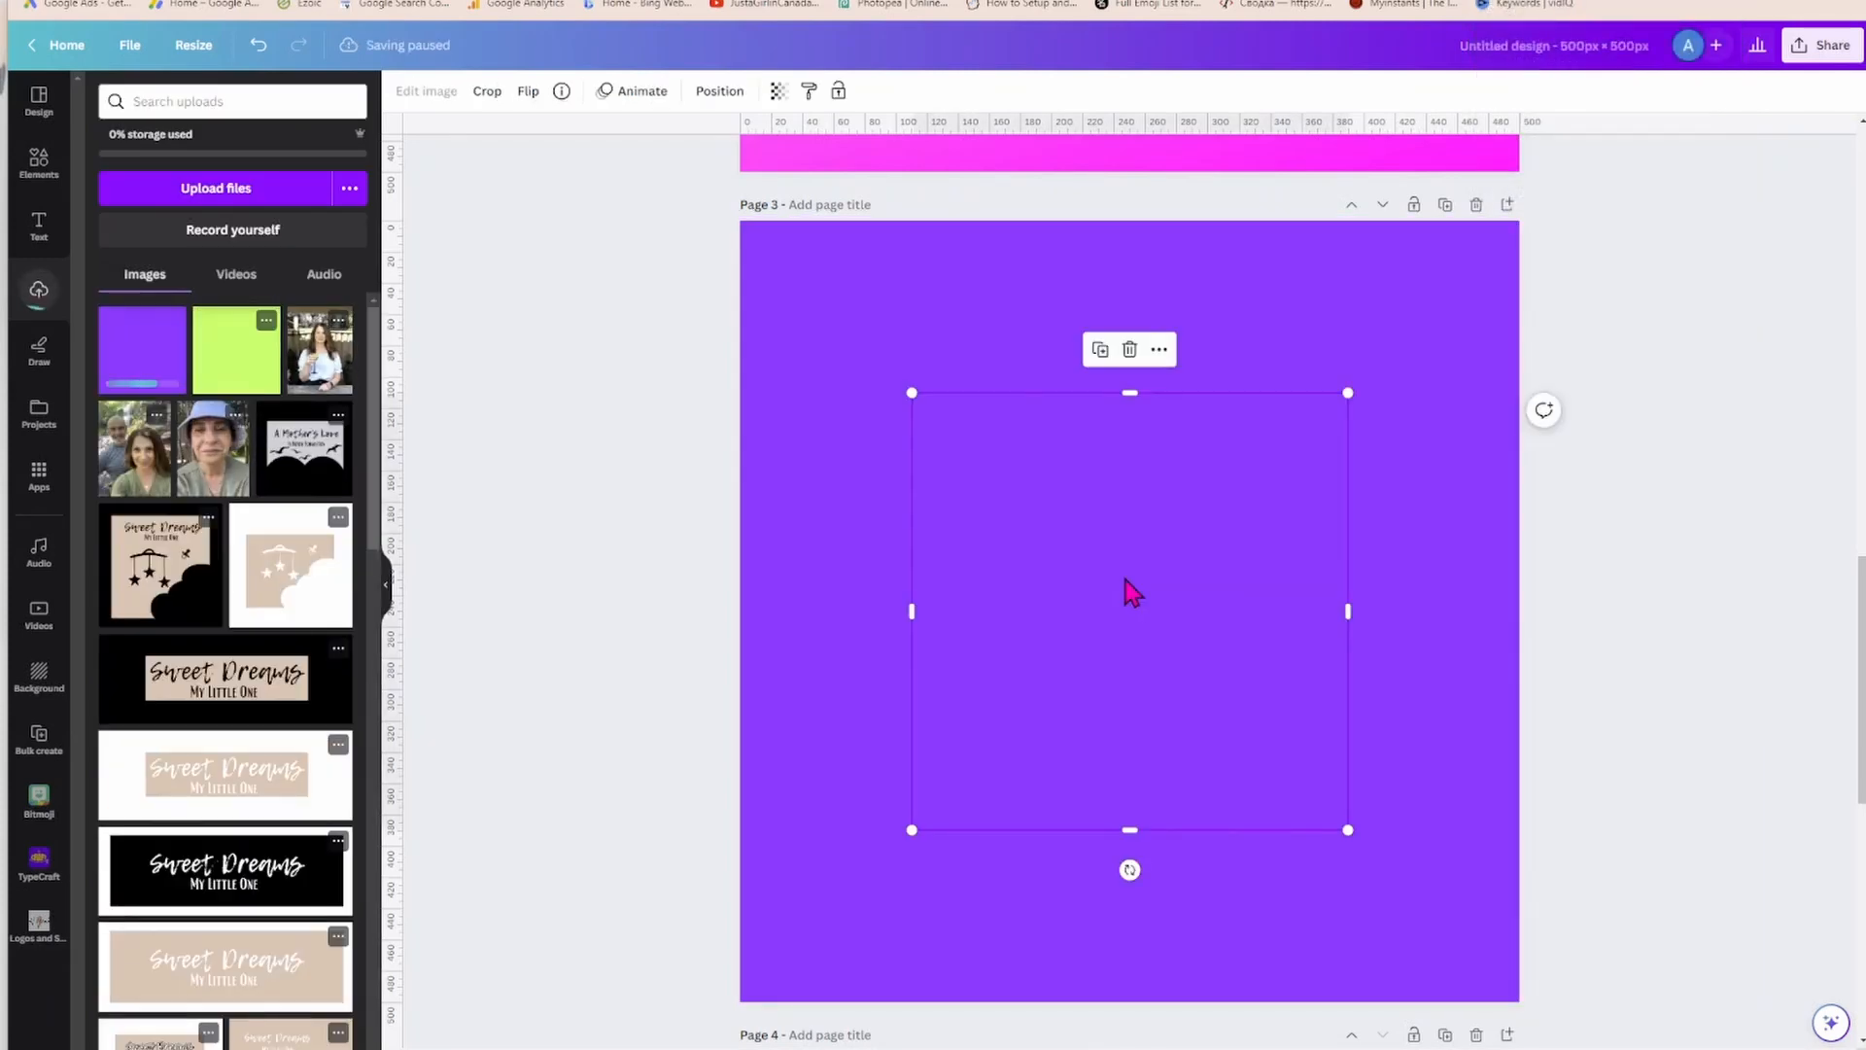
right_click(1144, 529)
left_click(1232, 958)
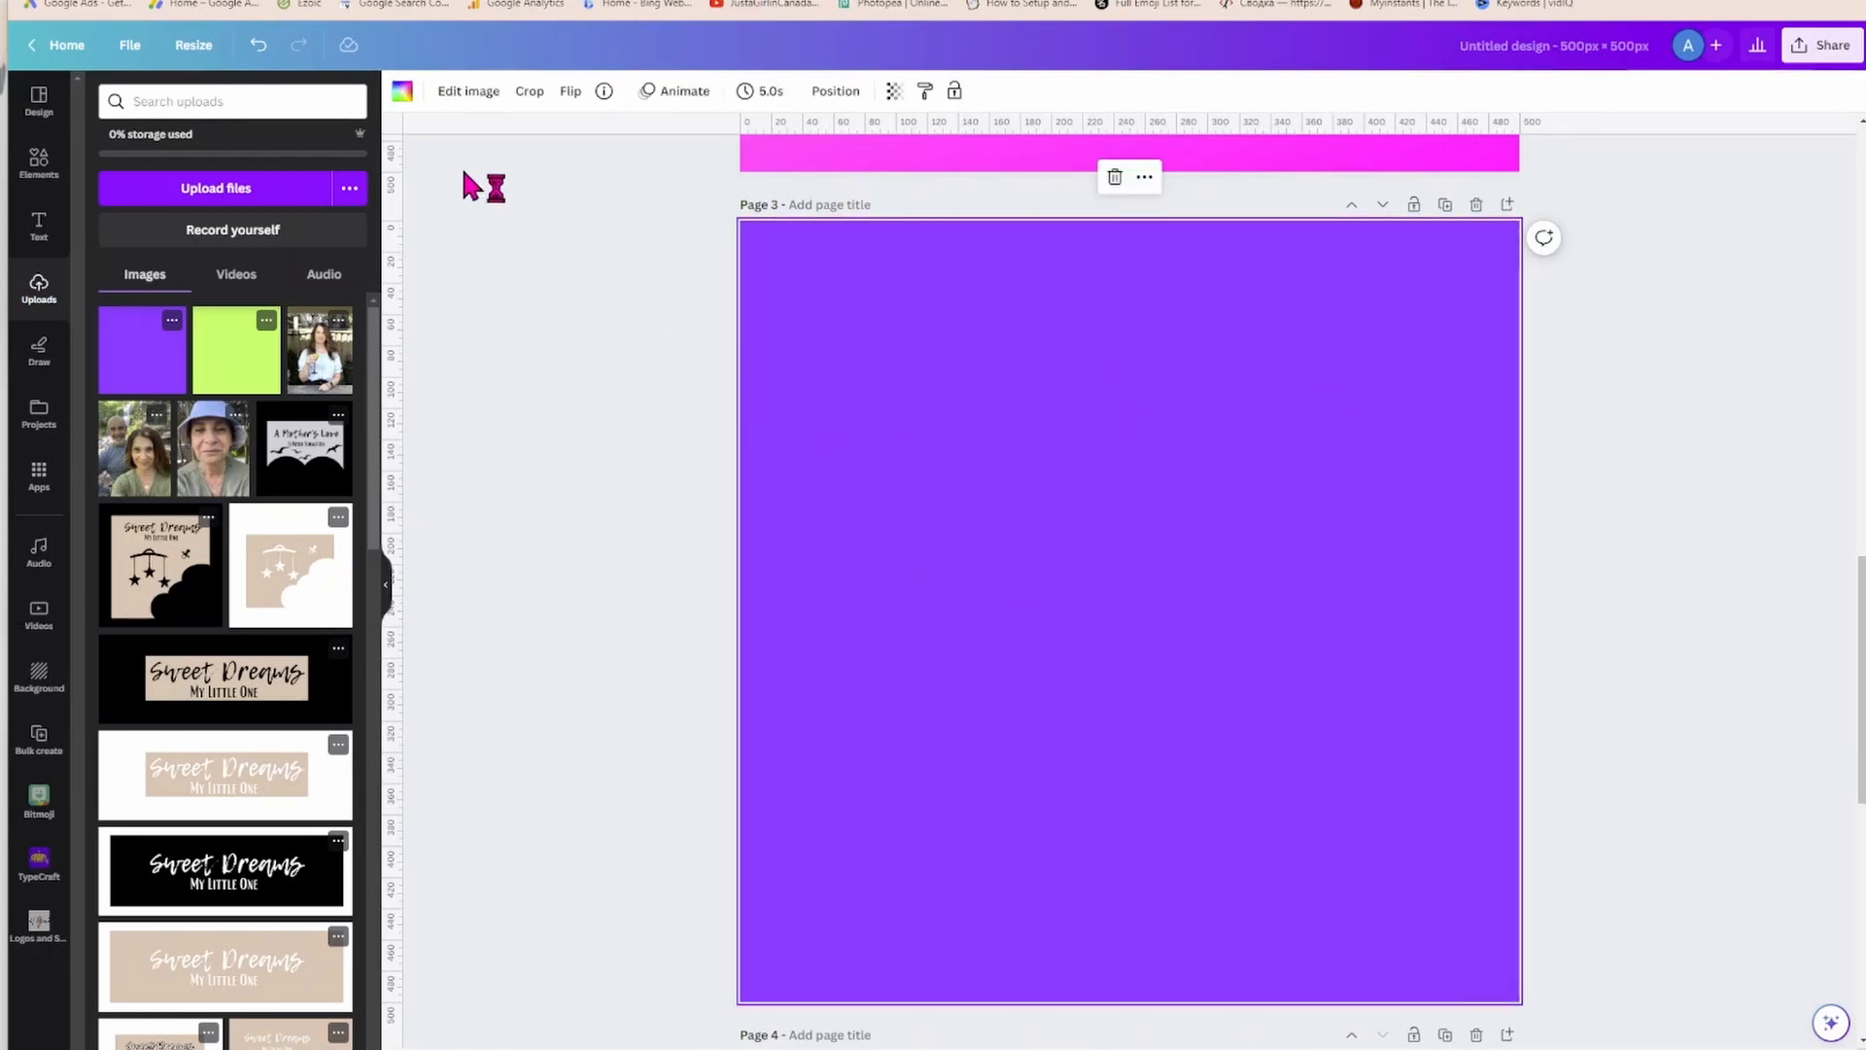
Set the purple background image's saturation to 100 and contrast to 29 on page 3.
left_click(452, 93)
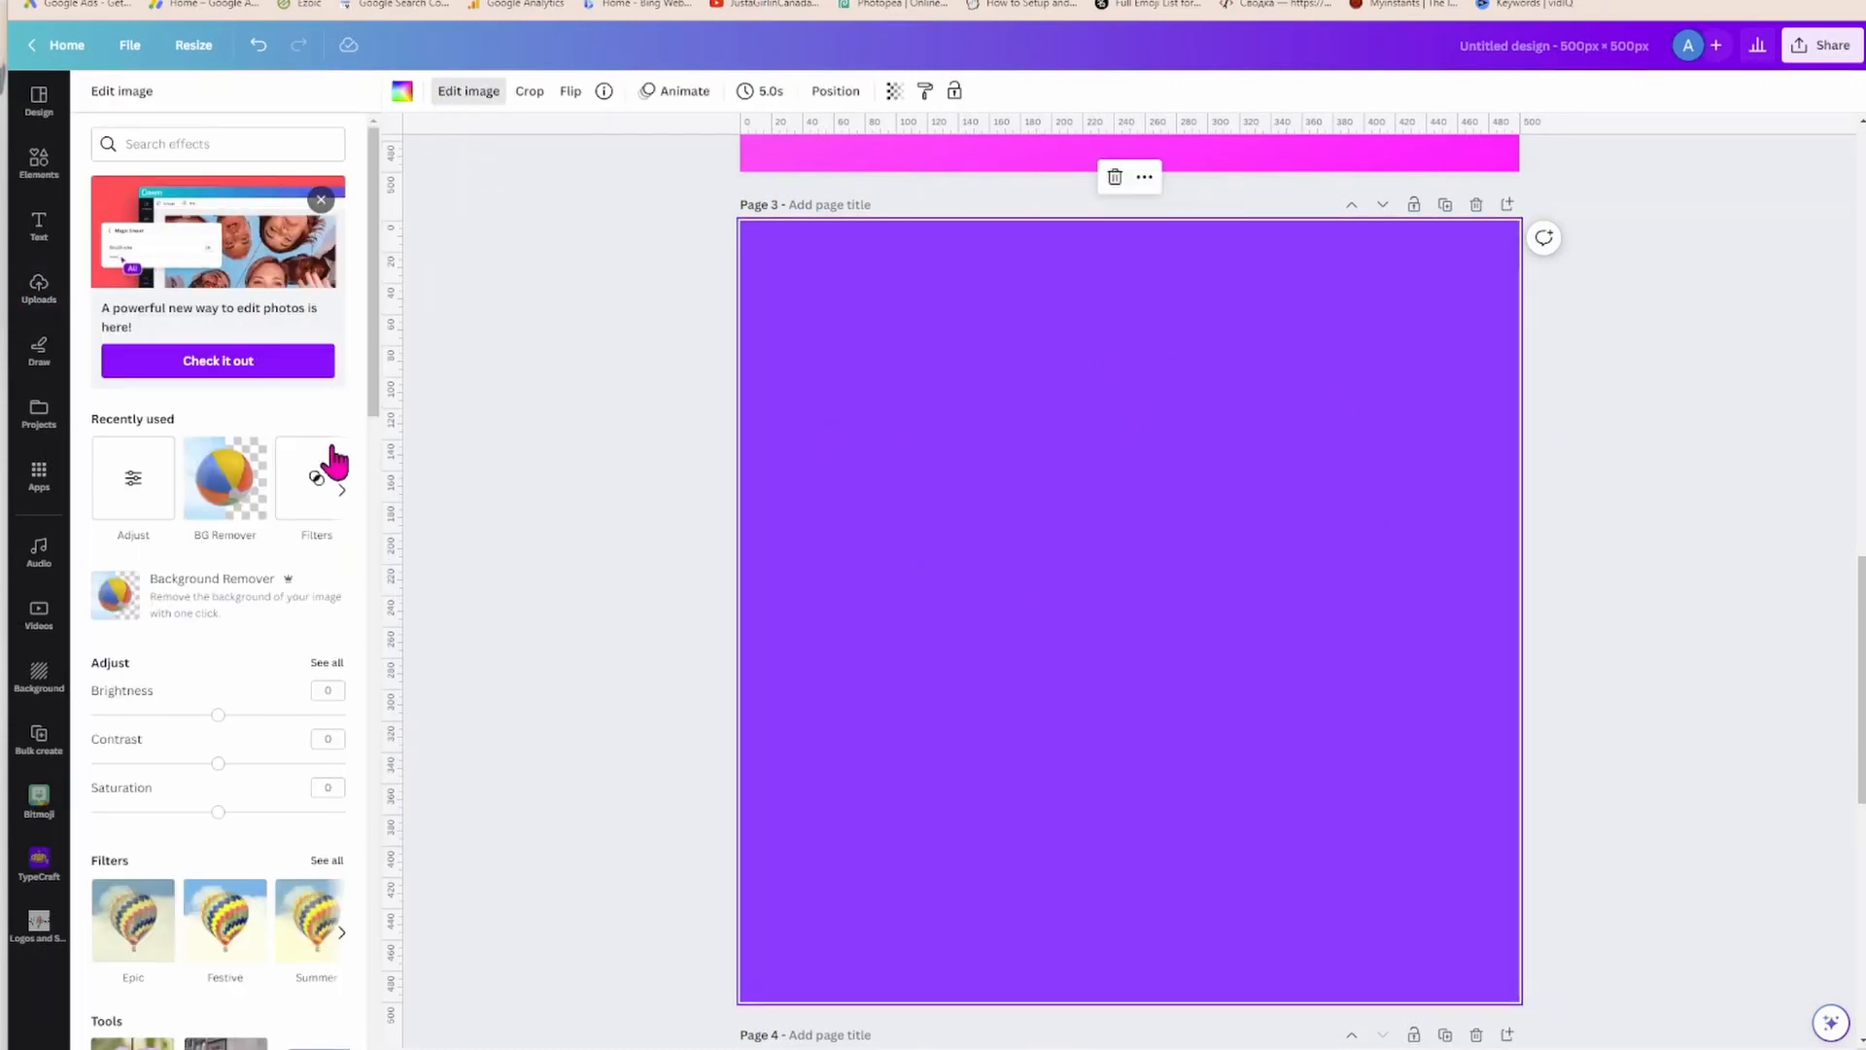
left_click_drag(219, 814, 359, 850)
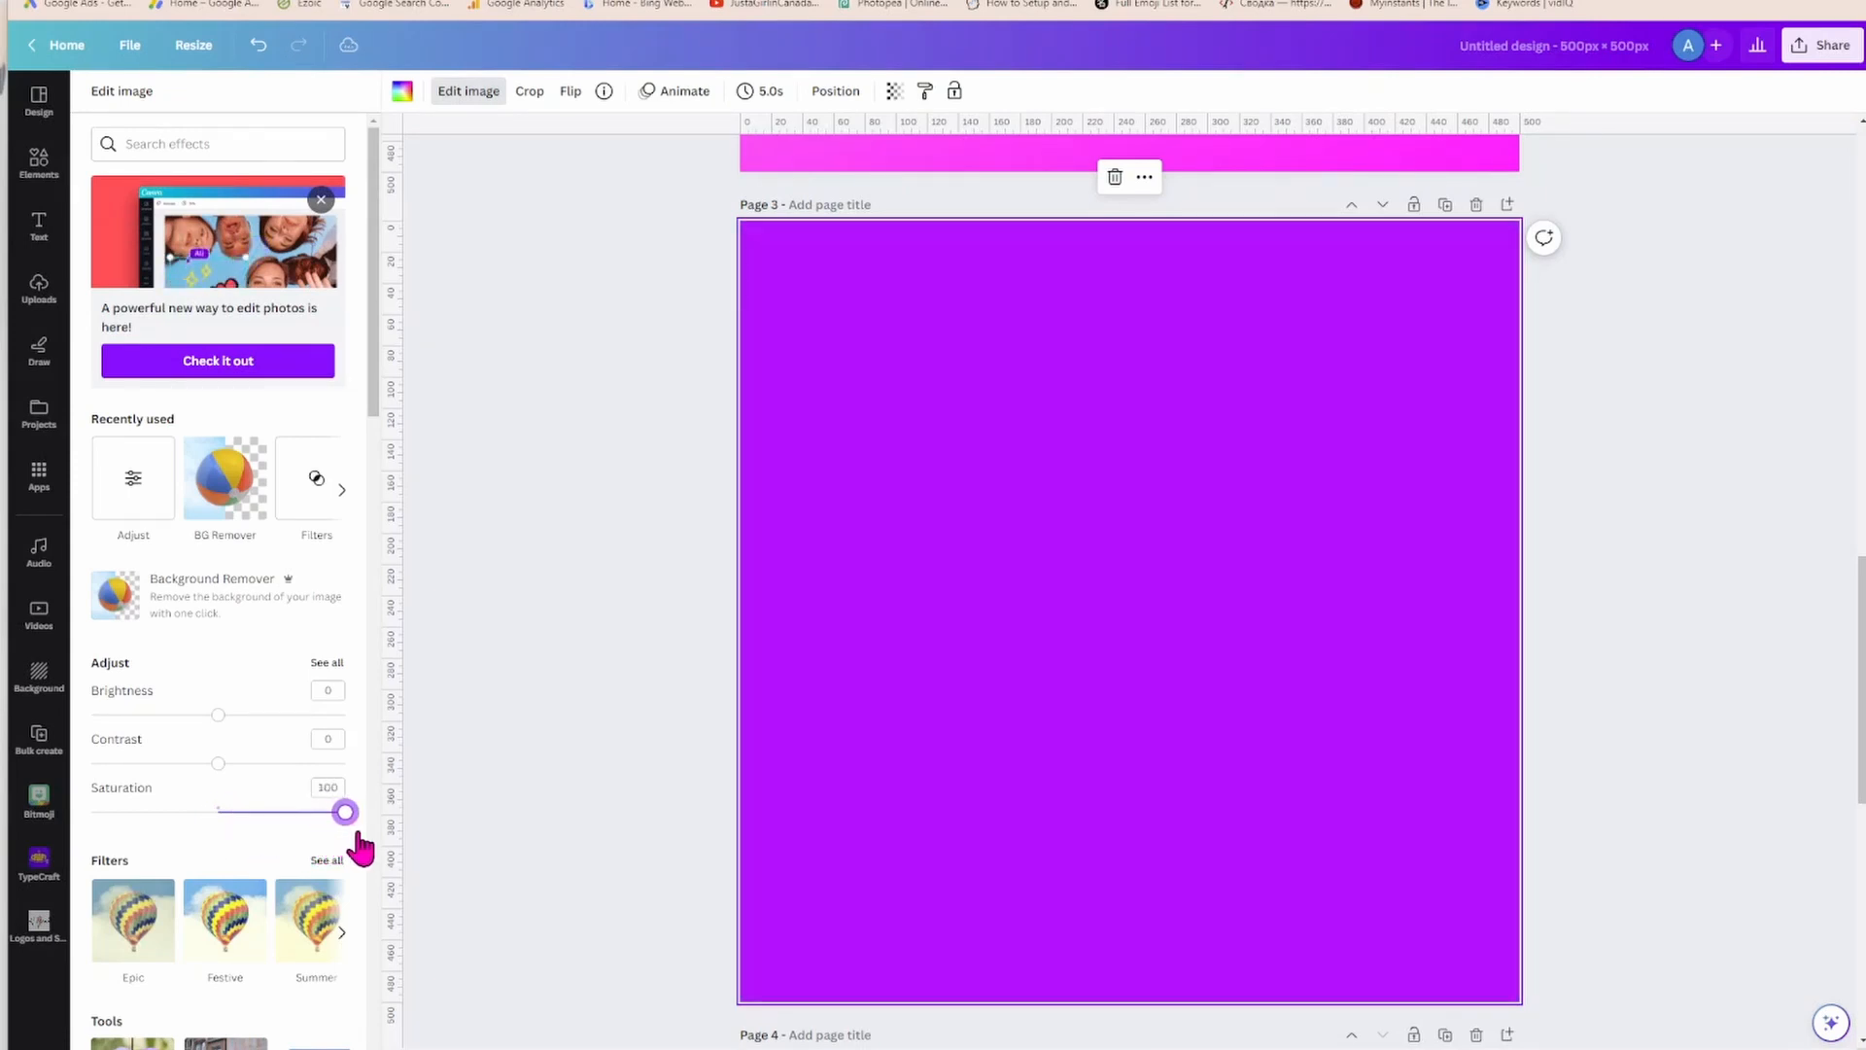
mouse_move(222, 768)
left_mouse_down()
mouse_move(297, 768)
mouse_move(258, 771)
left_mouse_up()
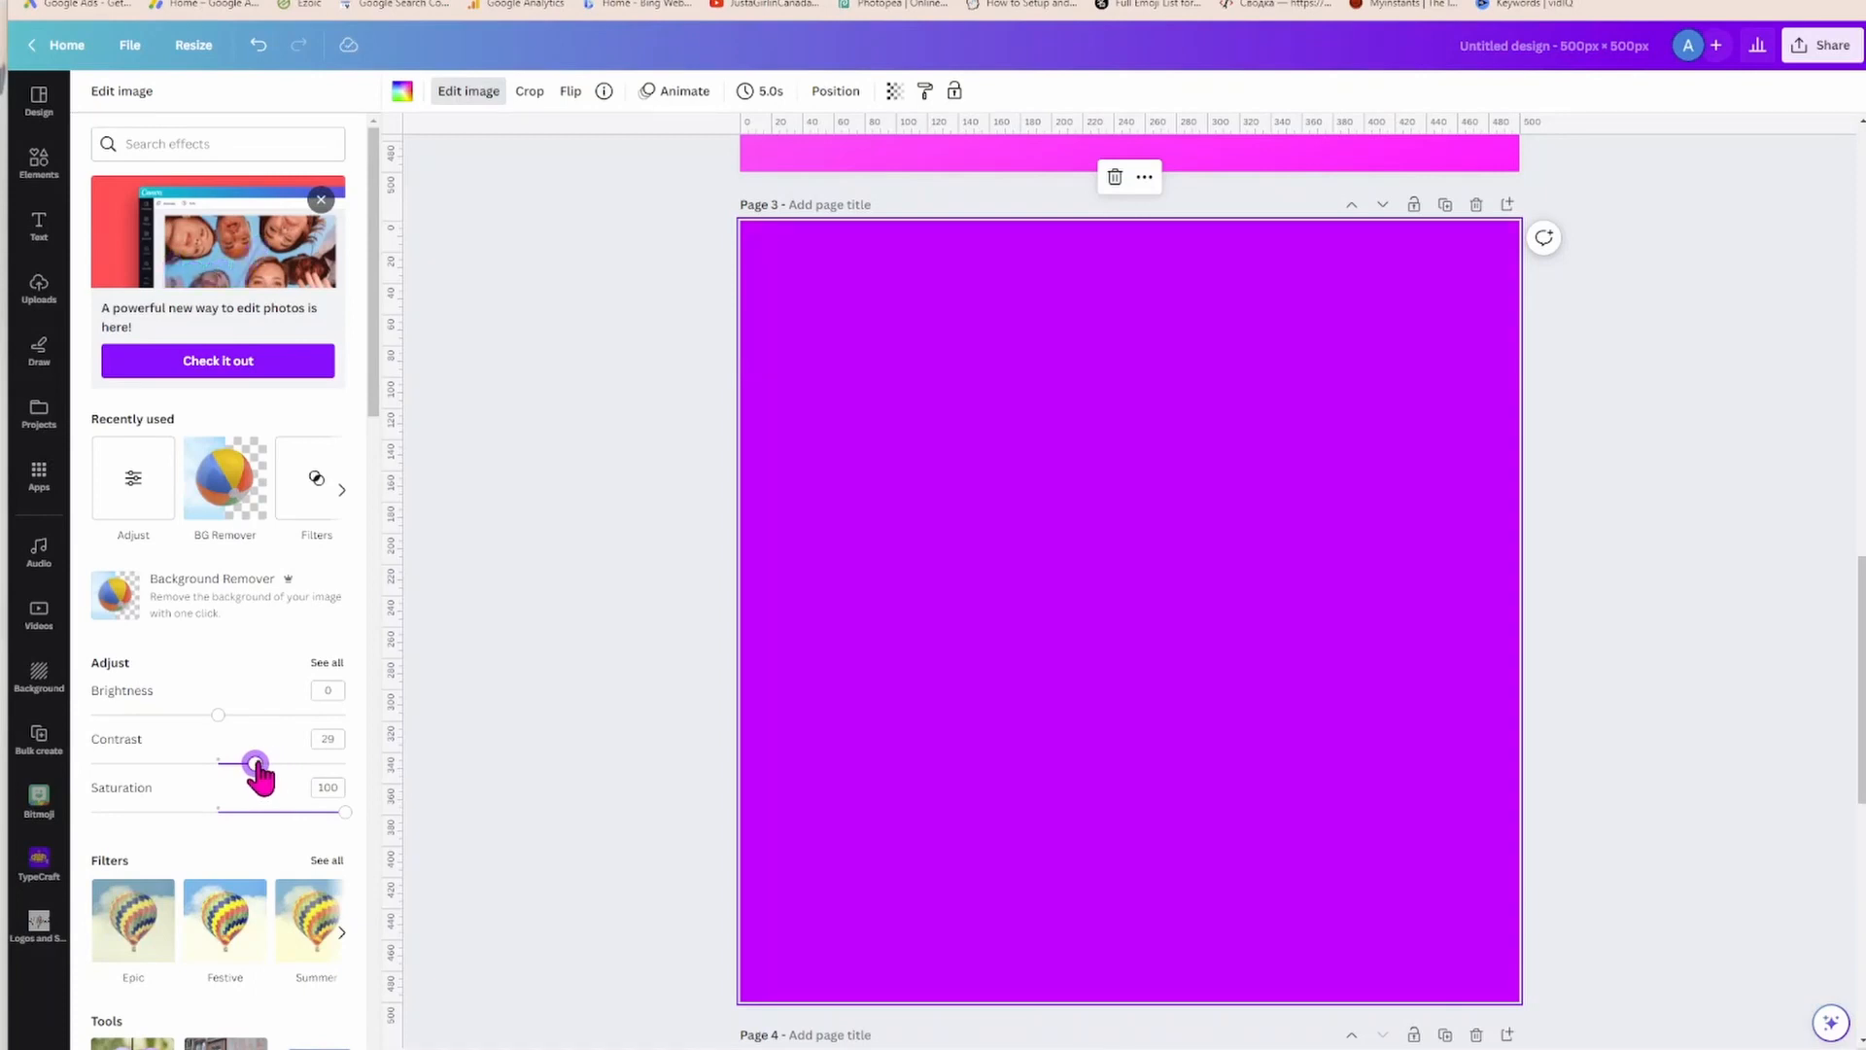
left_click(596, 457)
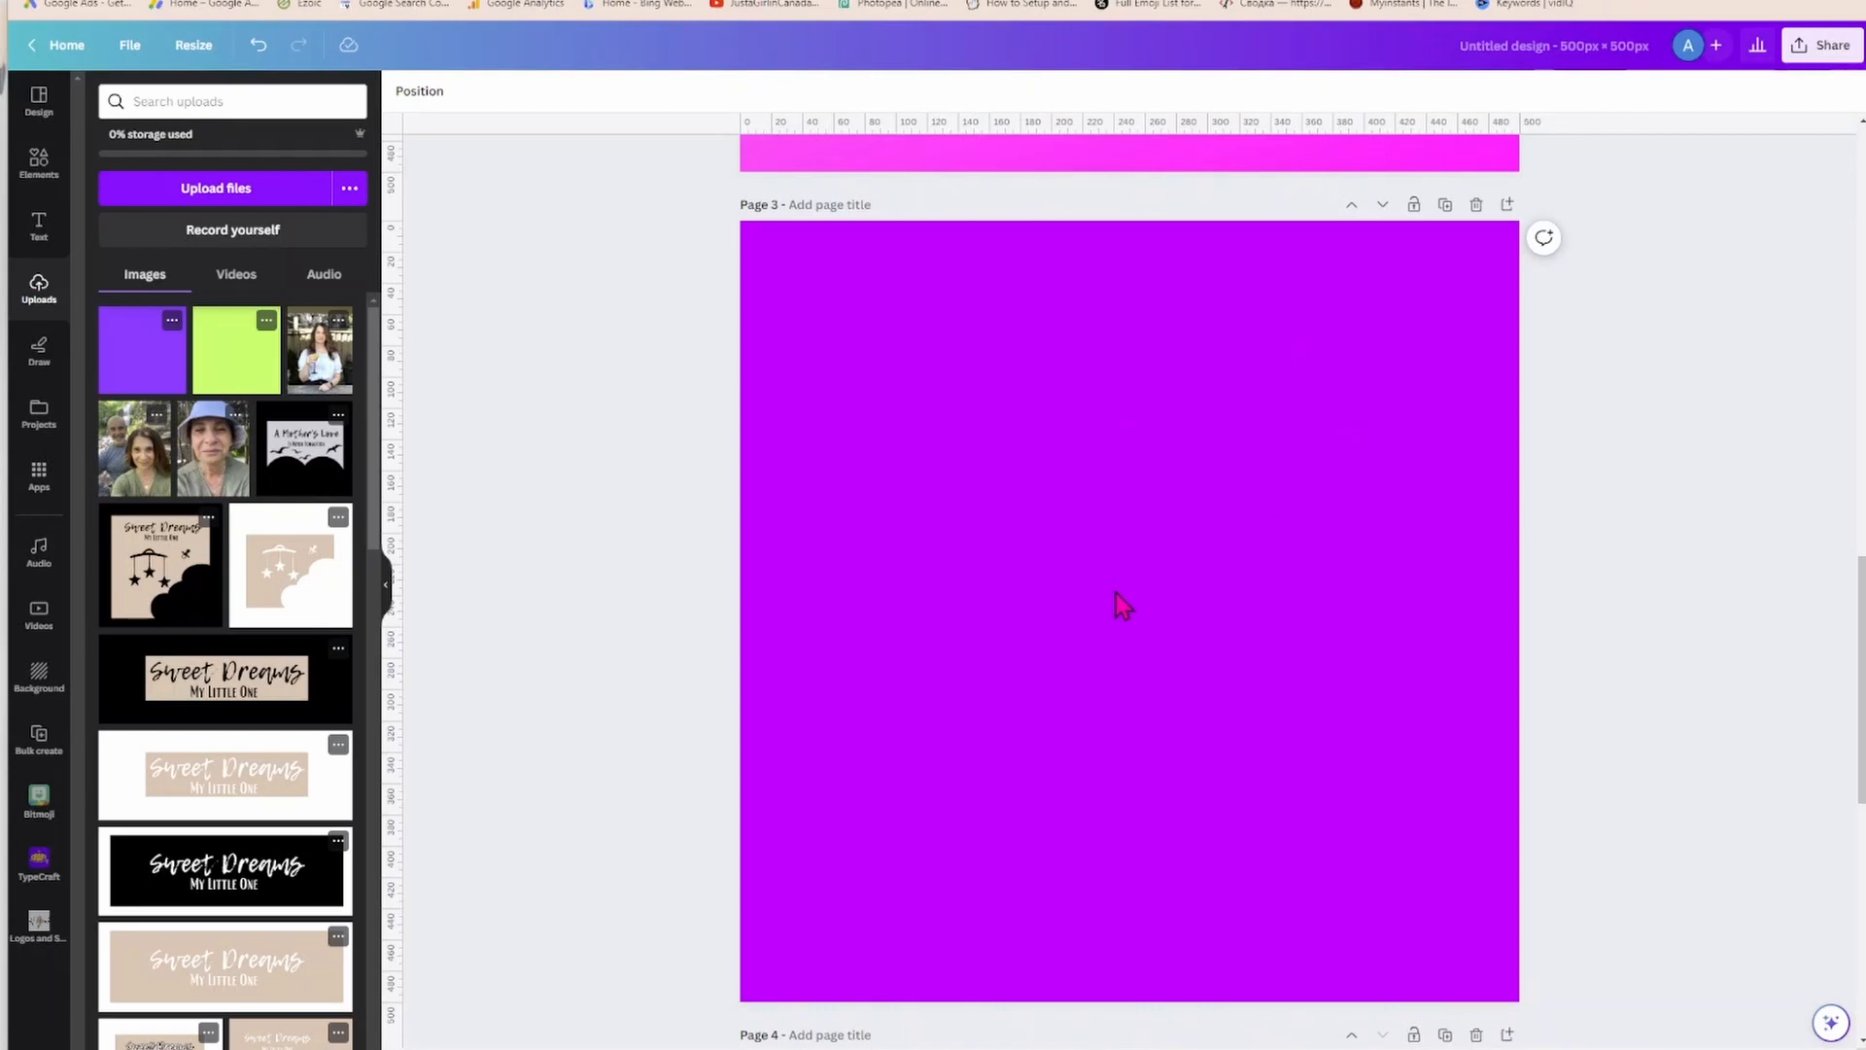
scroll(1116, 595, "up", 10)
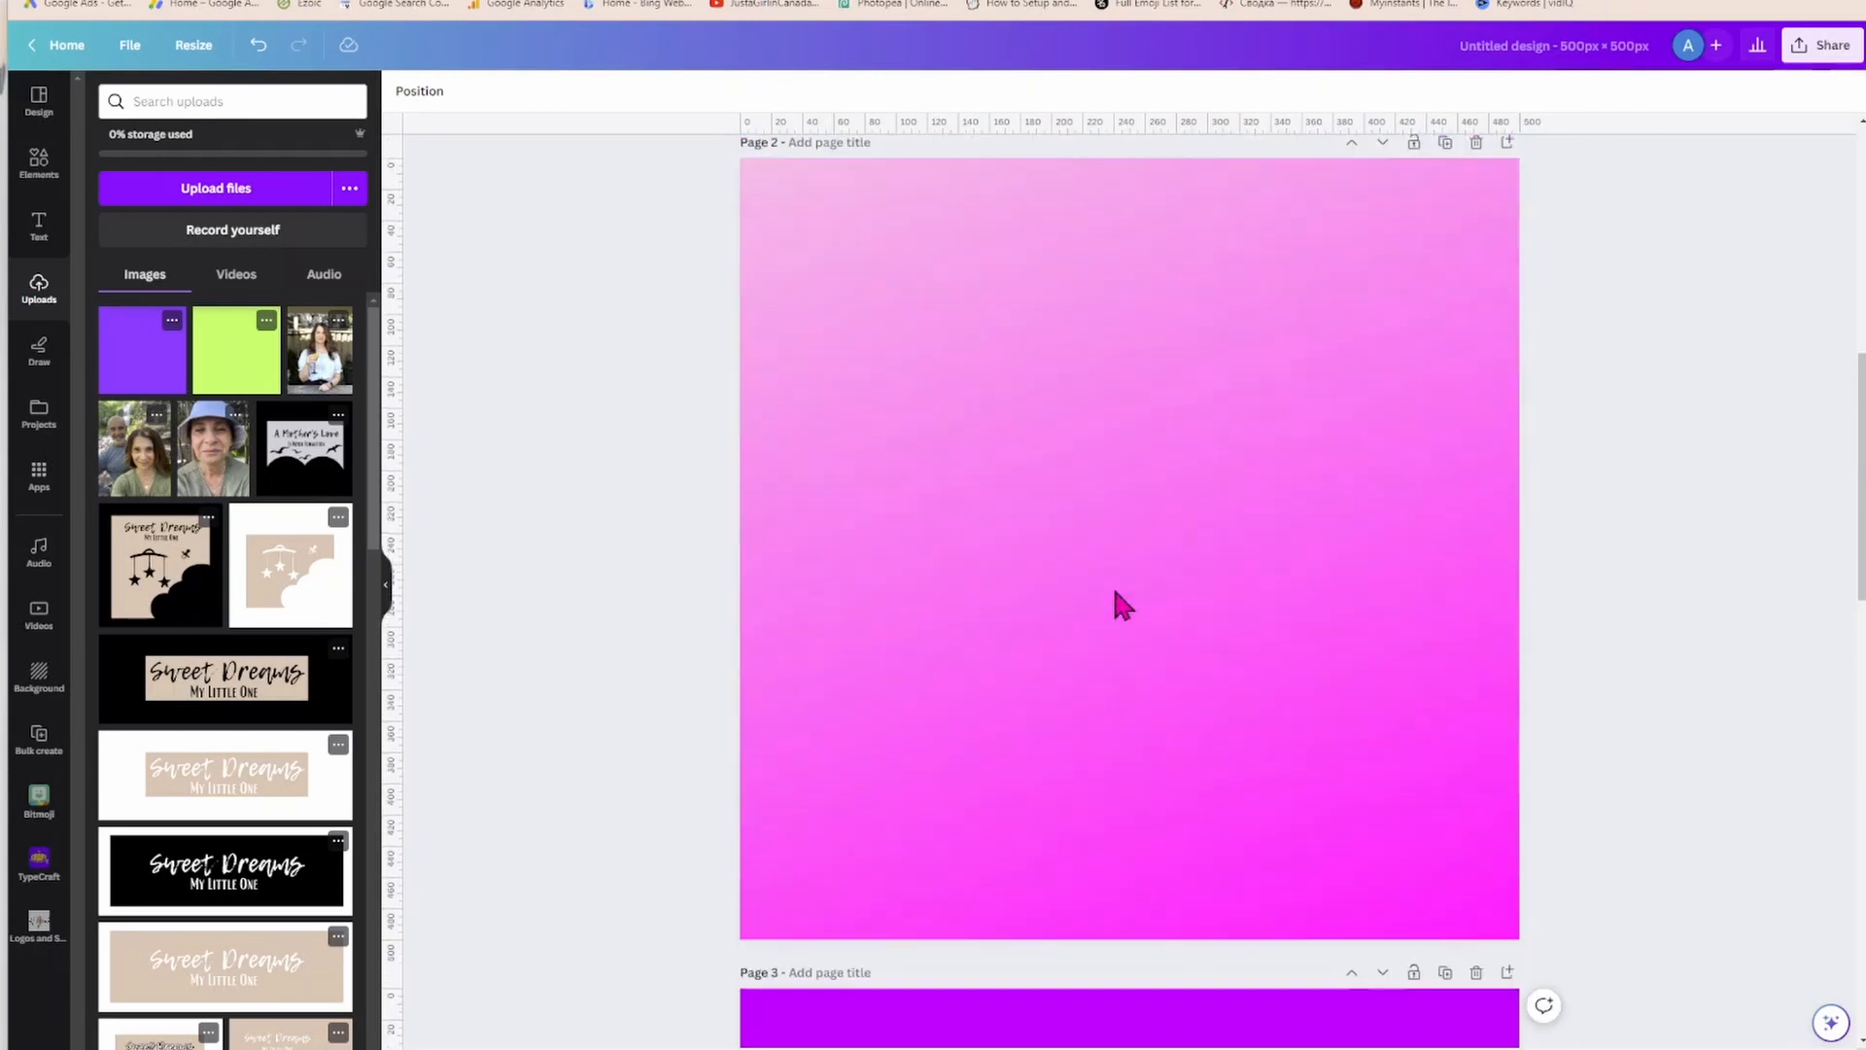
Review the vivid backgrounds on pages 2, 3 and 4 and compare them with the portrait on page 1.
scroll(1115, 593, "down", 10)
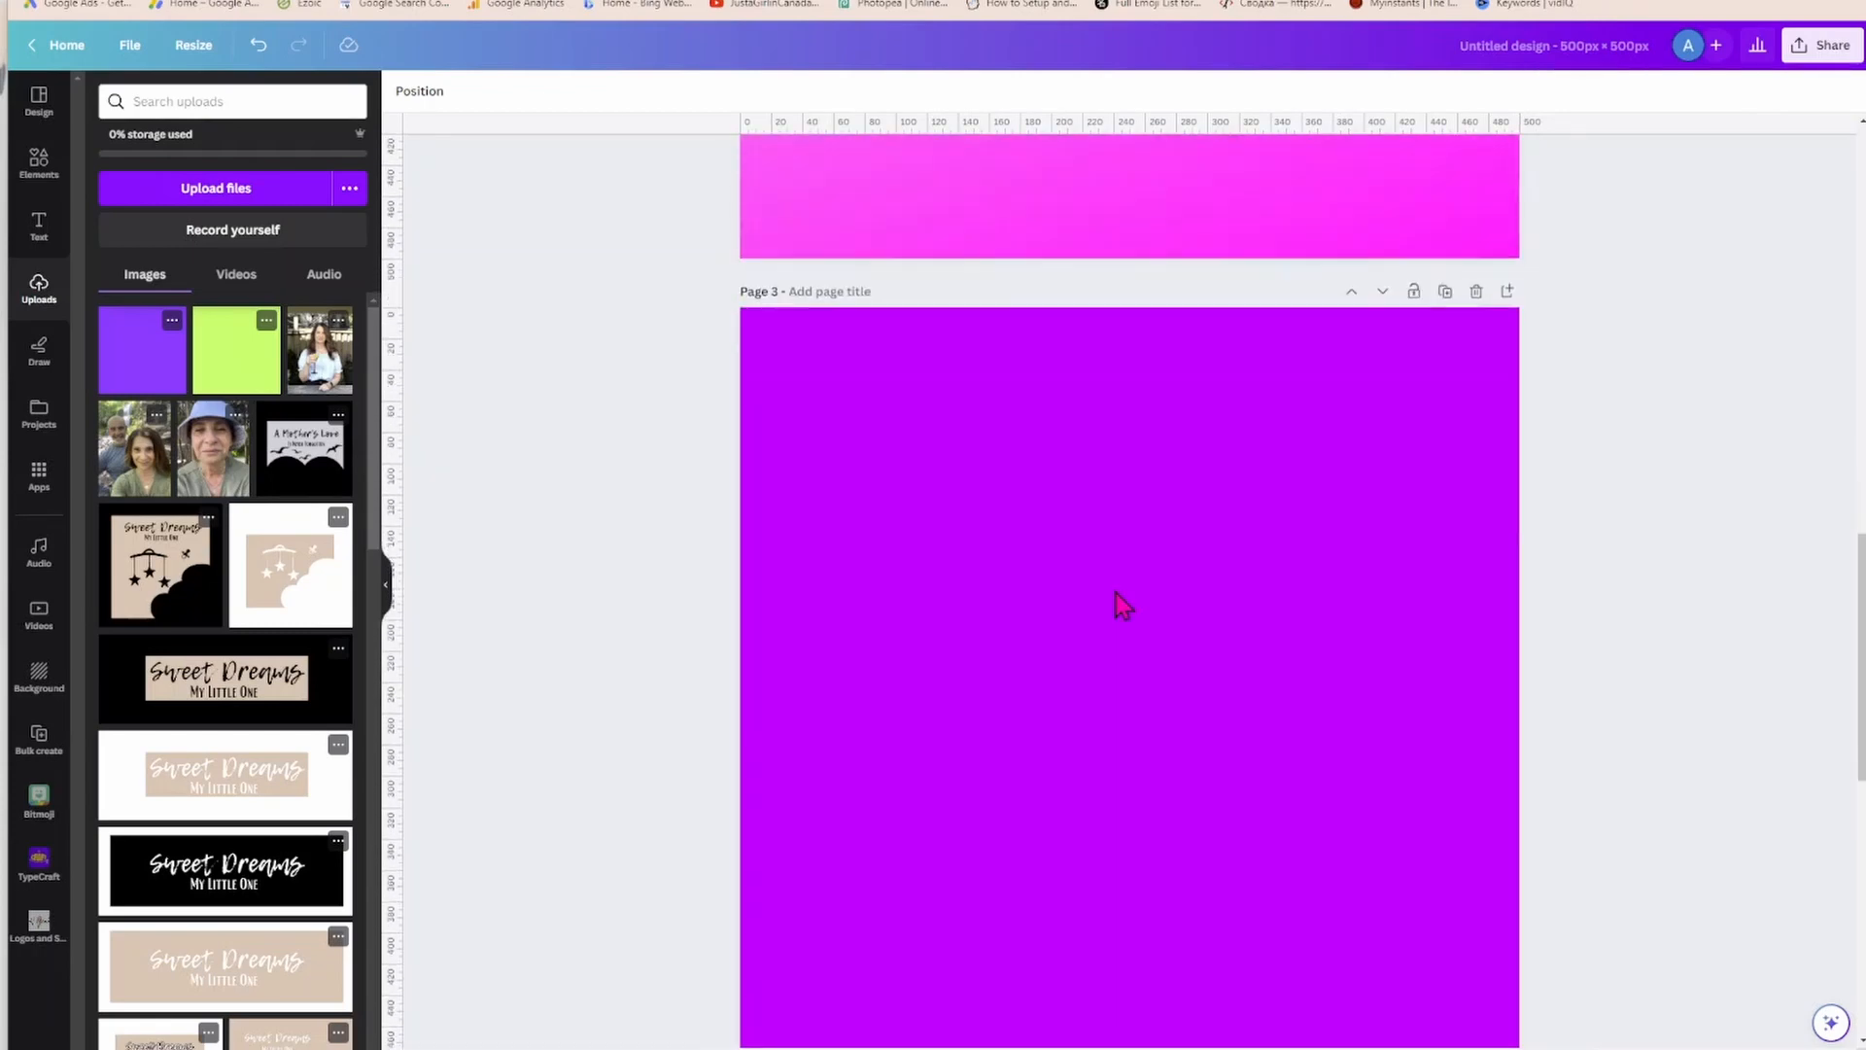
scroll(1116, 595, "down", 5)
scroll(1115, 594, "up", 3)
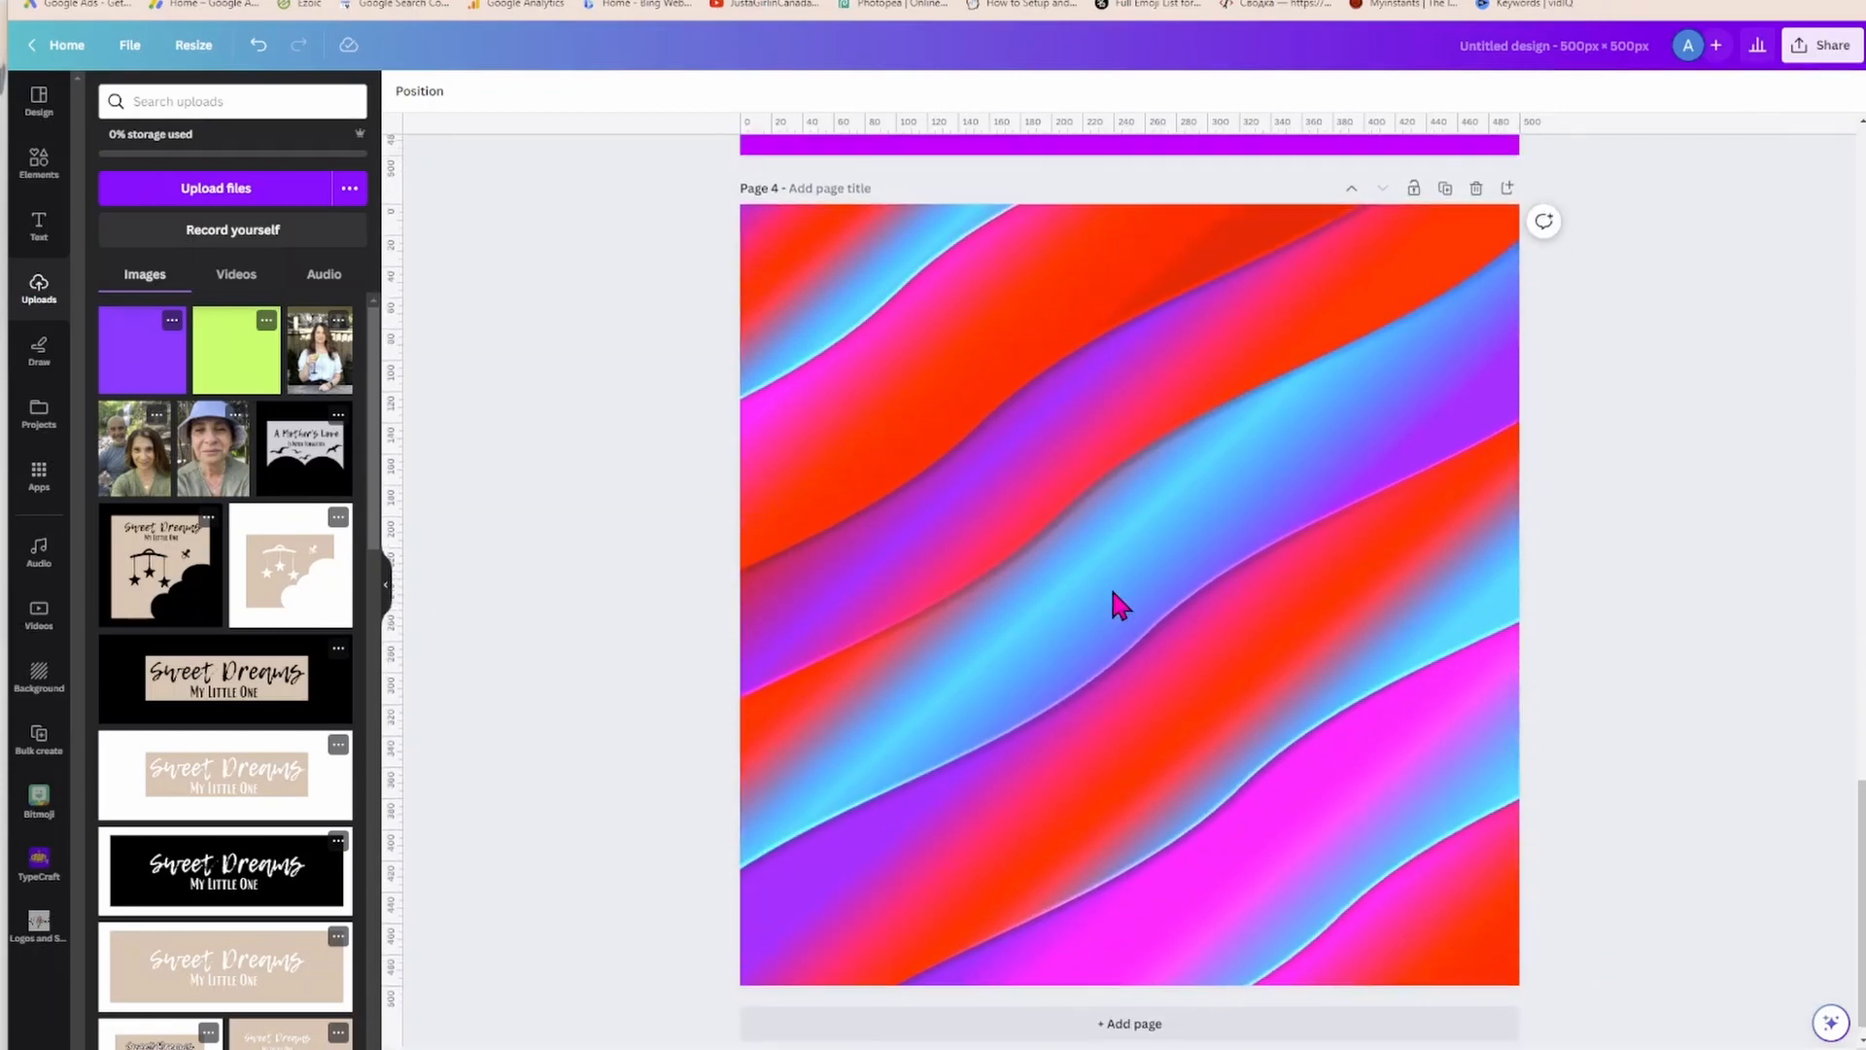
scroll(1117, 603, "up", 3)
scroll(1120, 604, "up", 8)
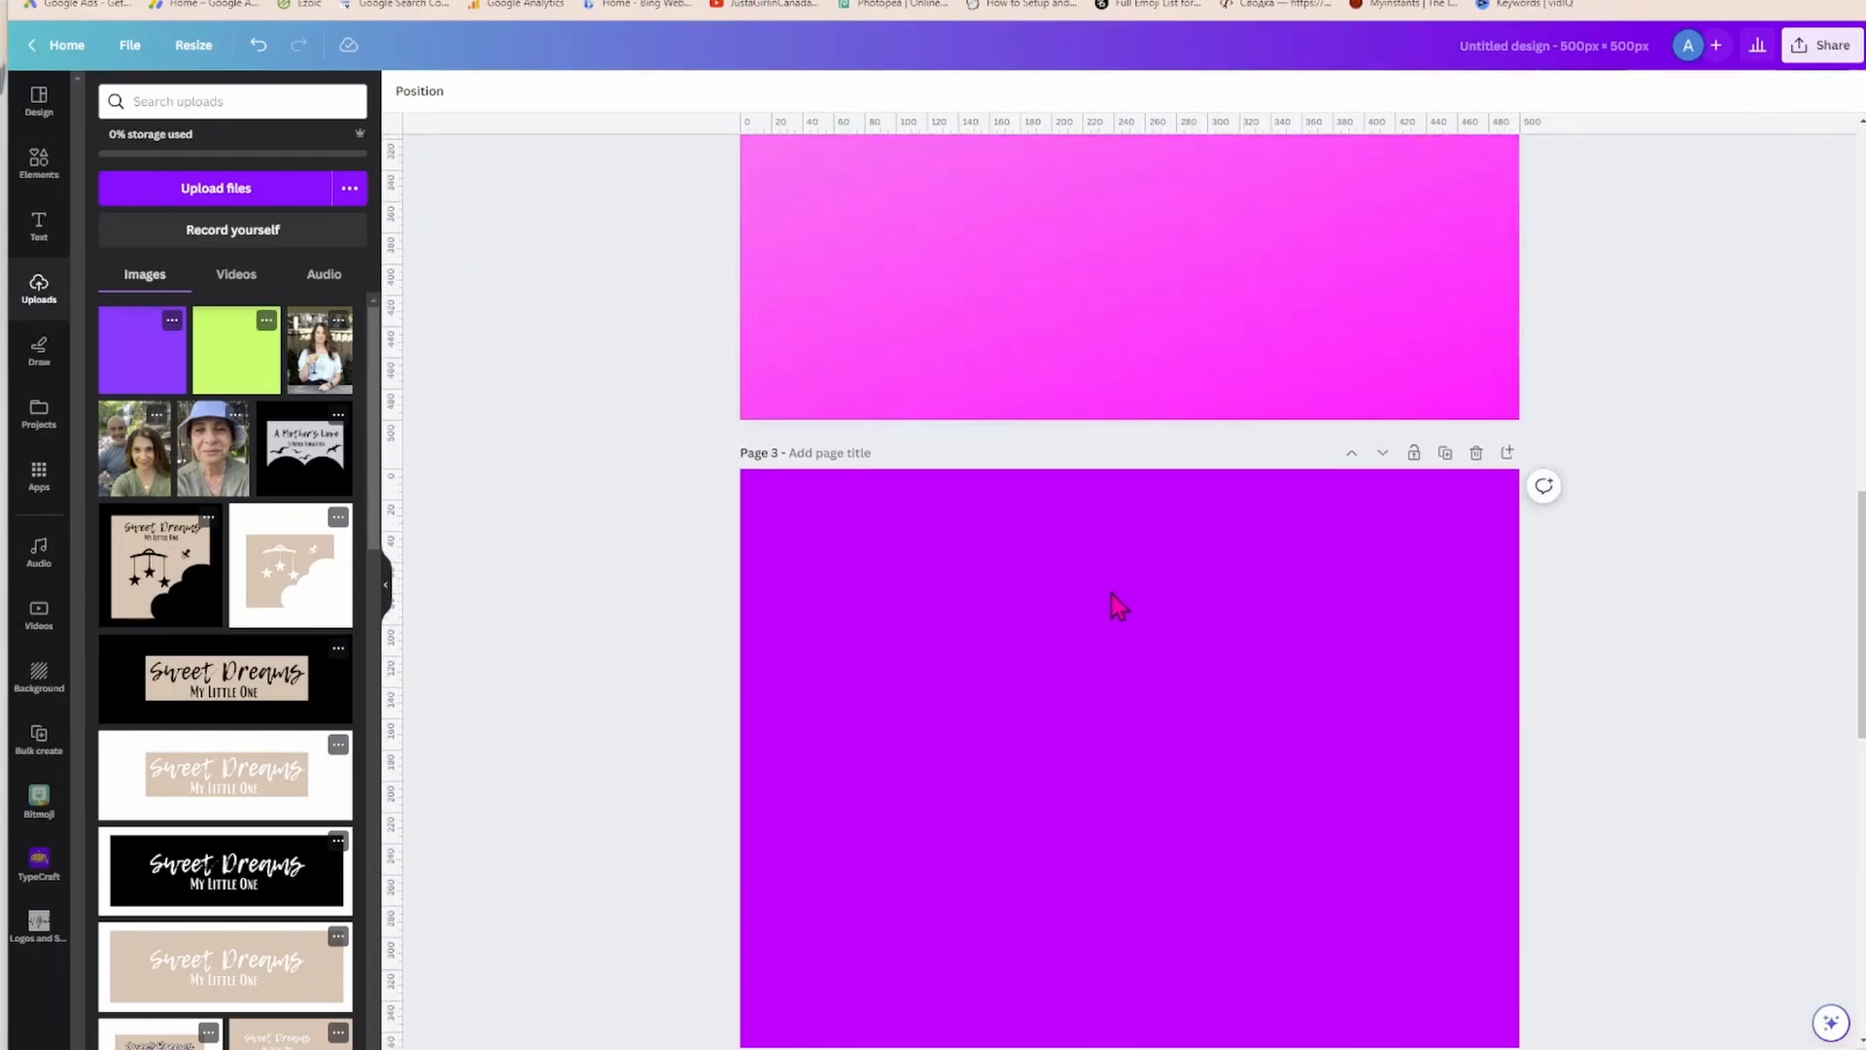
scroll(1120, 608, "down", 8)
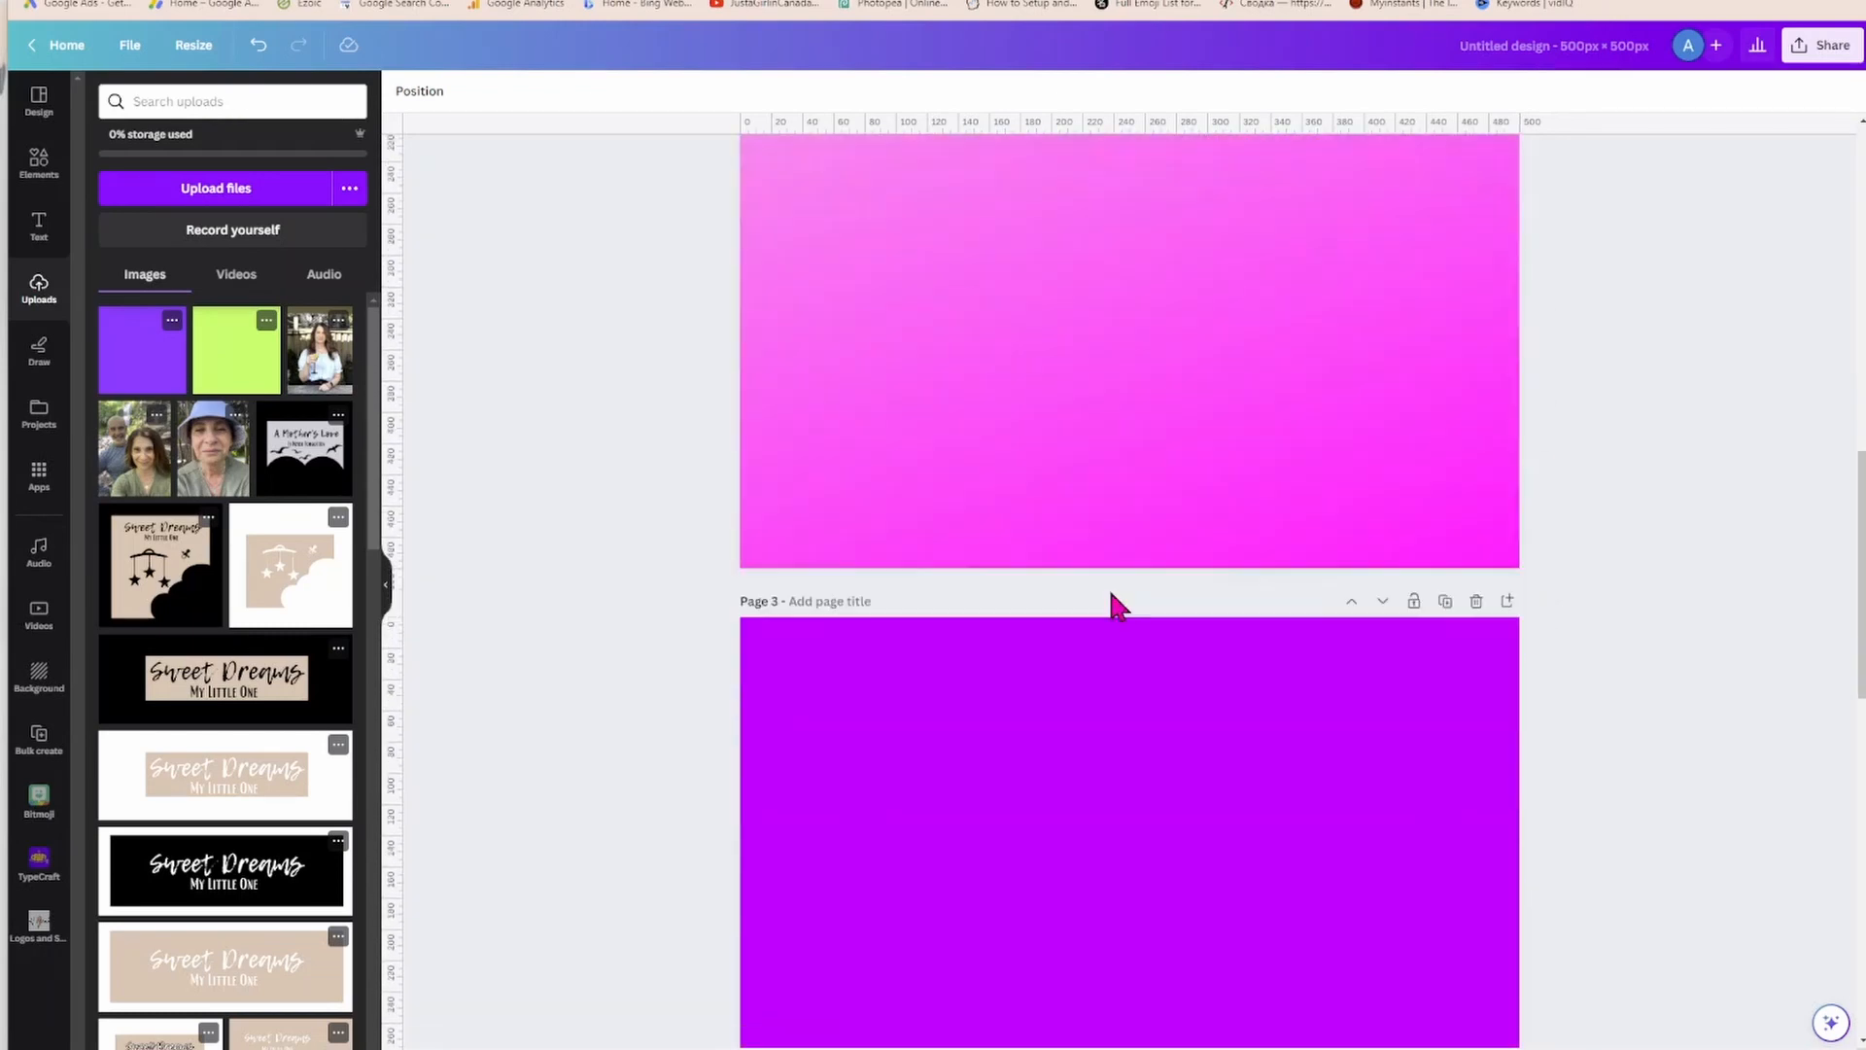
scroll(1119, 607, "up", 6)
scroll(1118, 605, "up", 7)
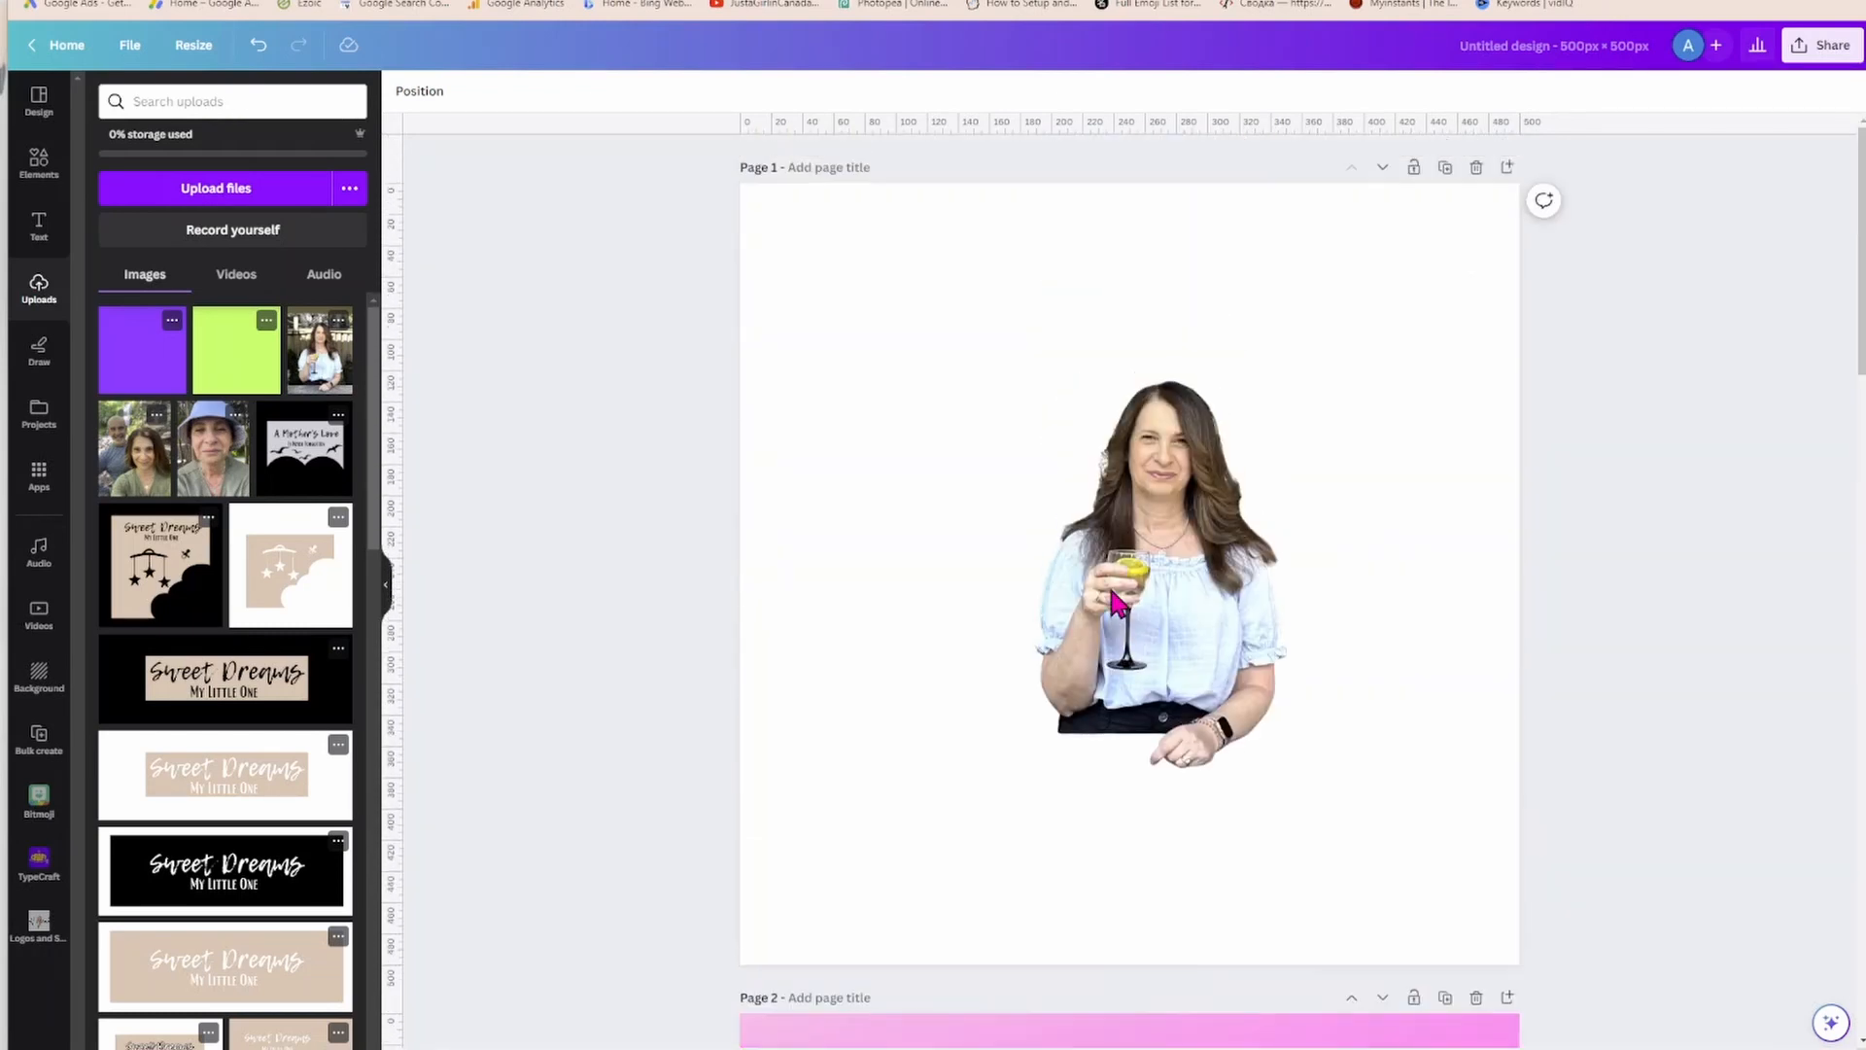
Copy the background-removed portrait from page 1 onto the purple page 3.
left_click(1129, 553)
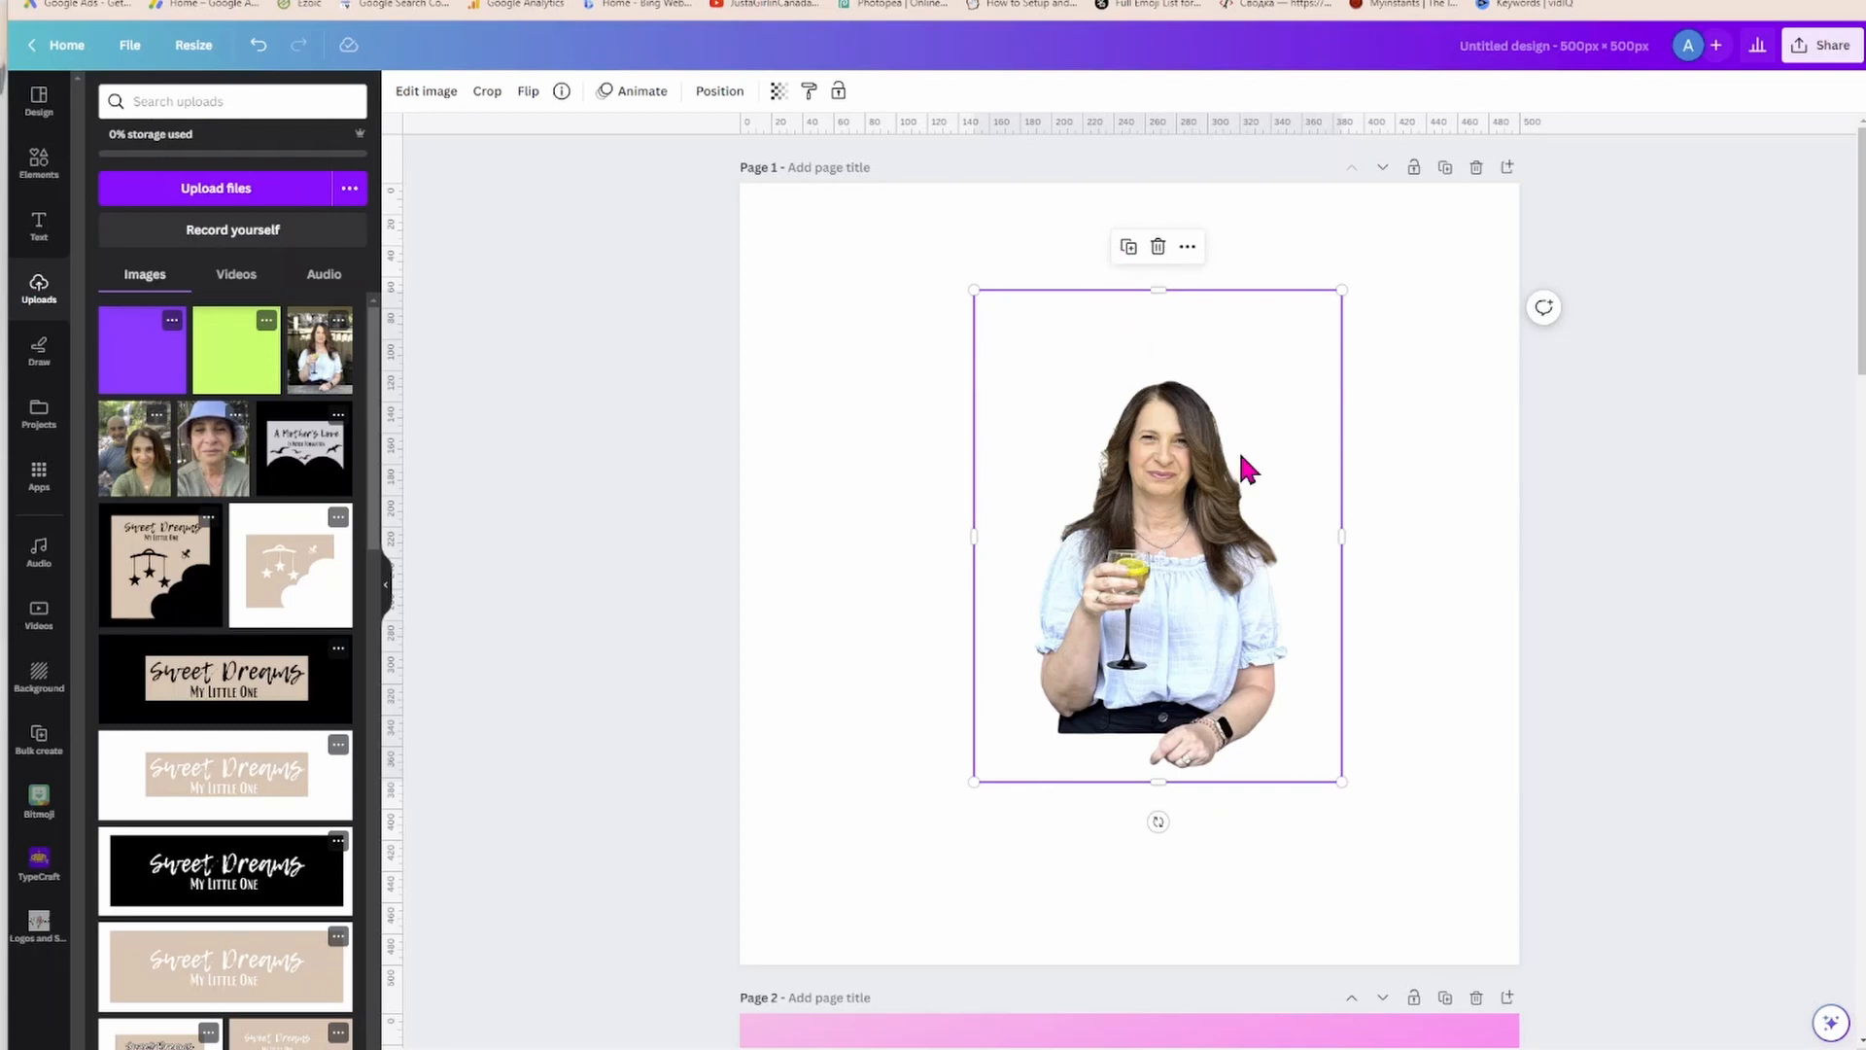
scroll(1240, 455, "down", 15)
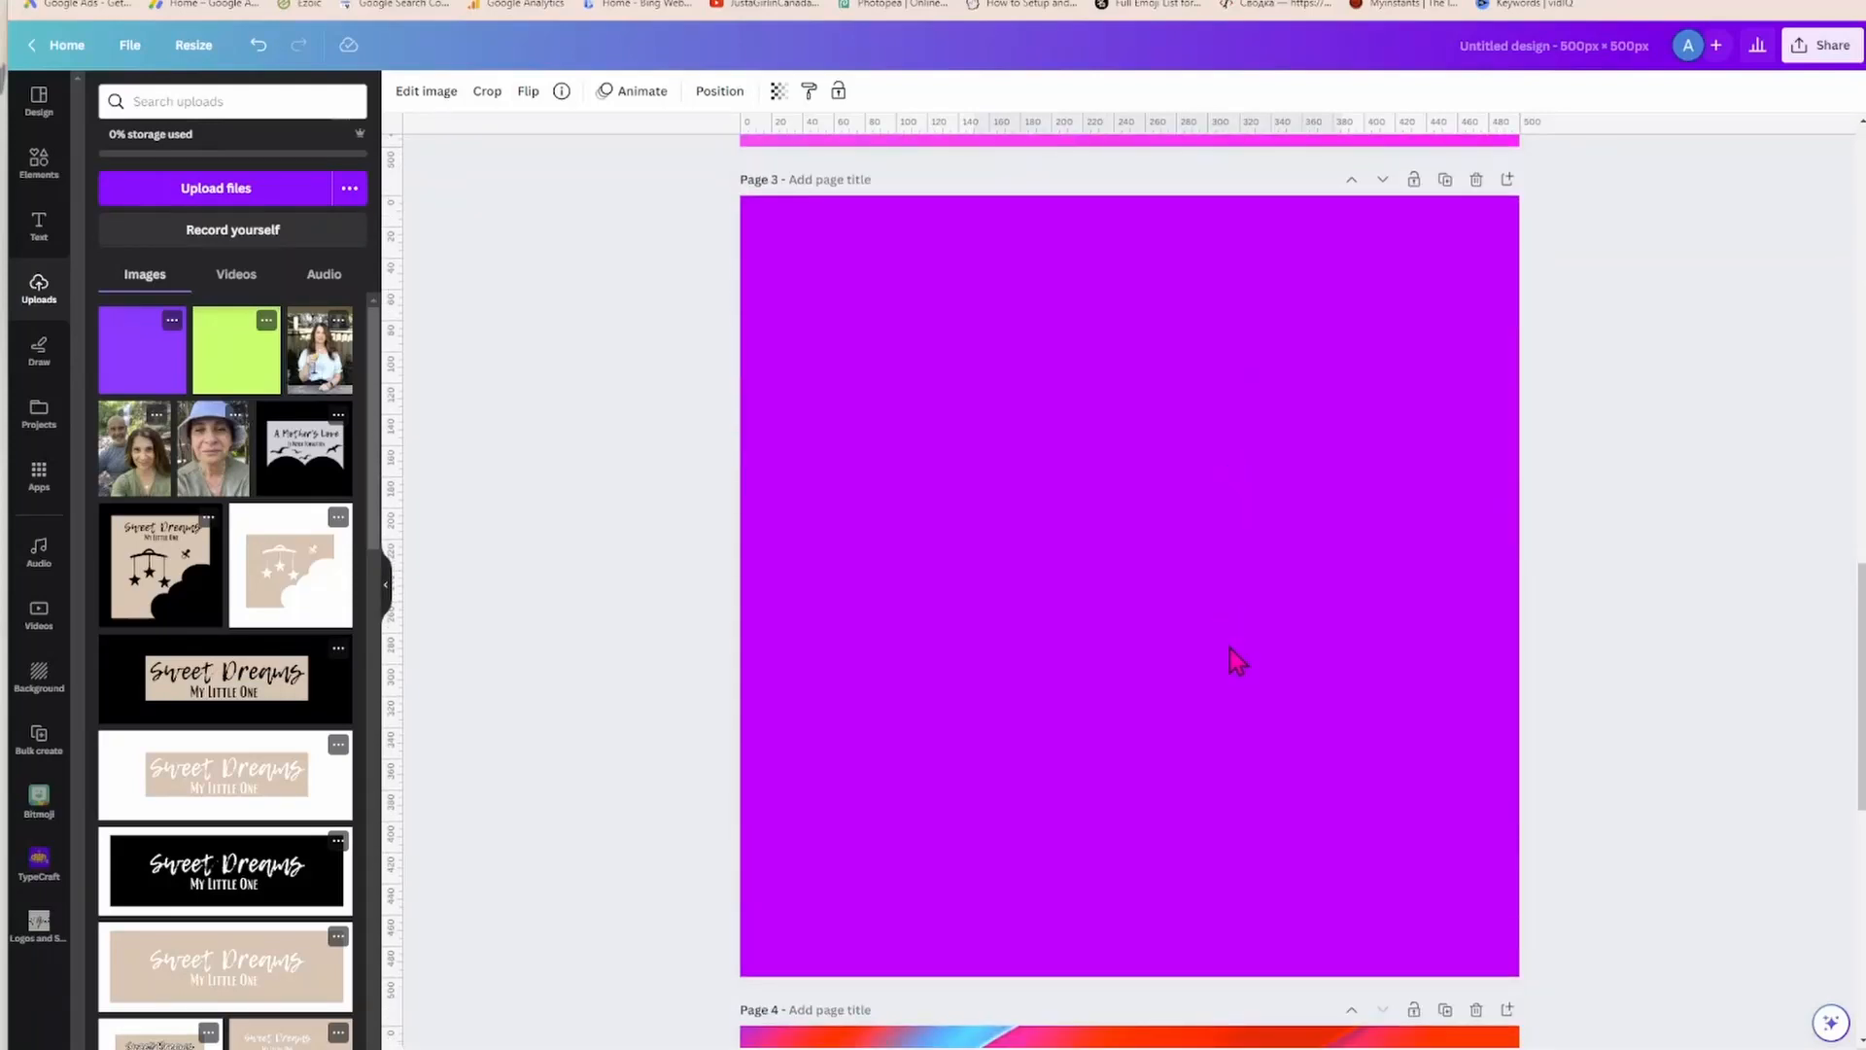
left_click(1231, 651)
key("ctrl+v")
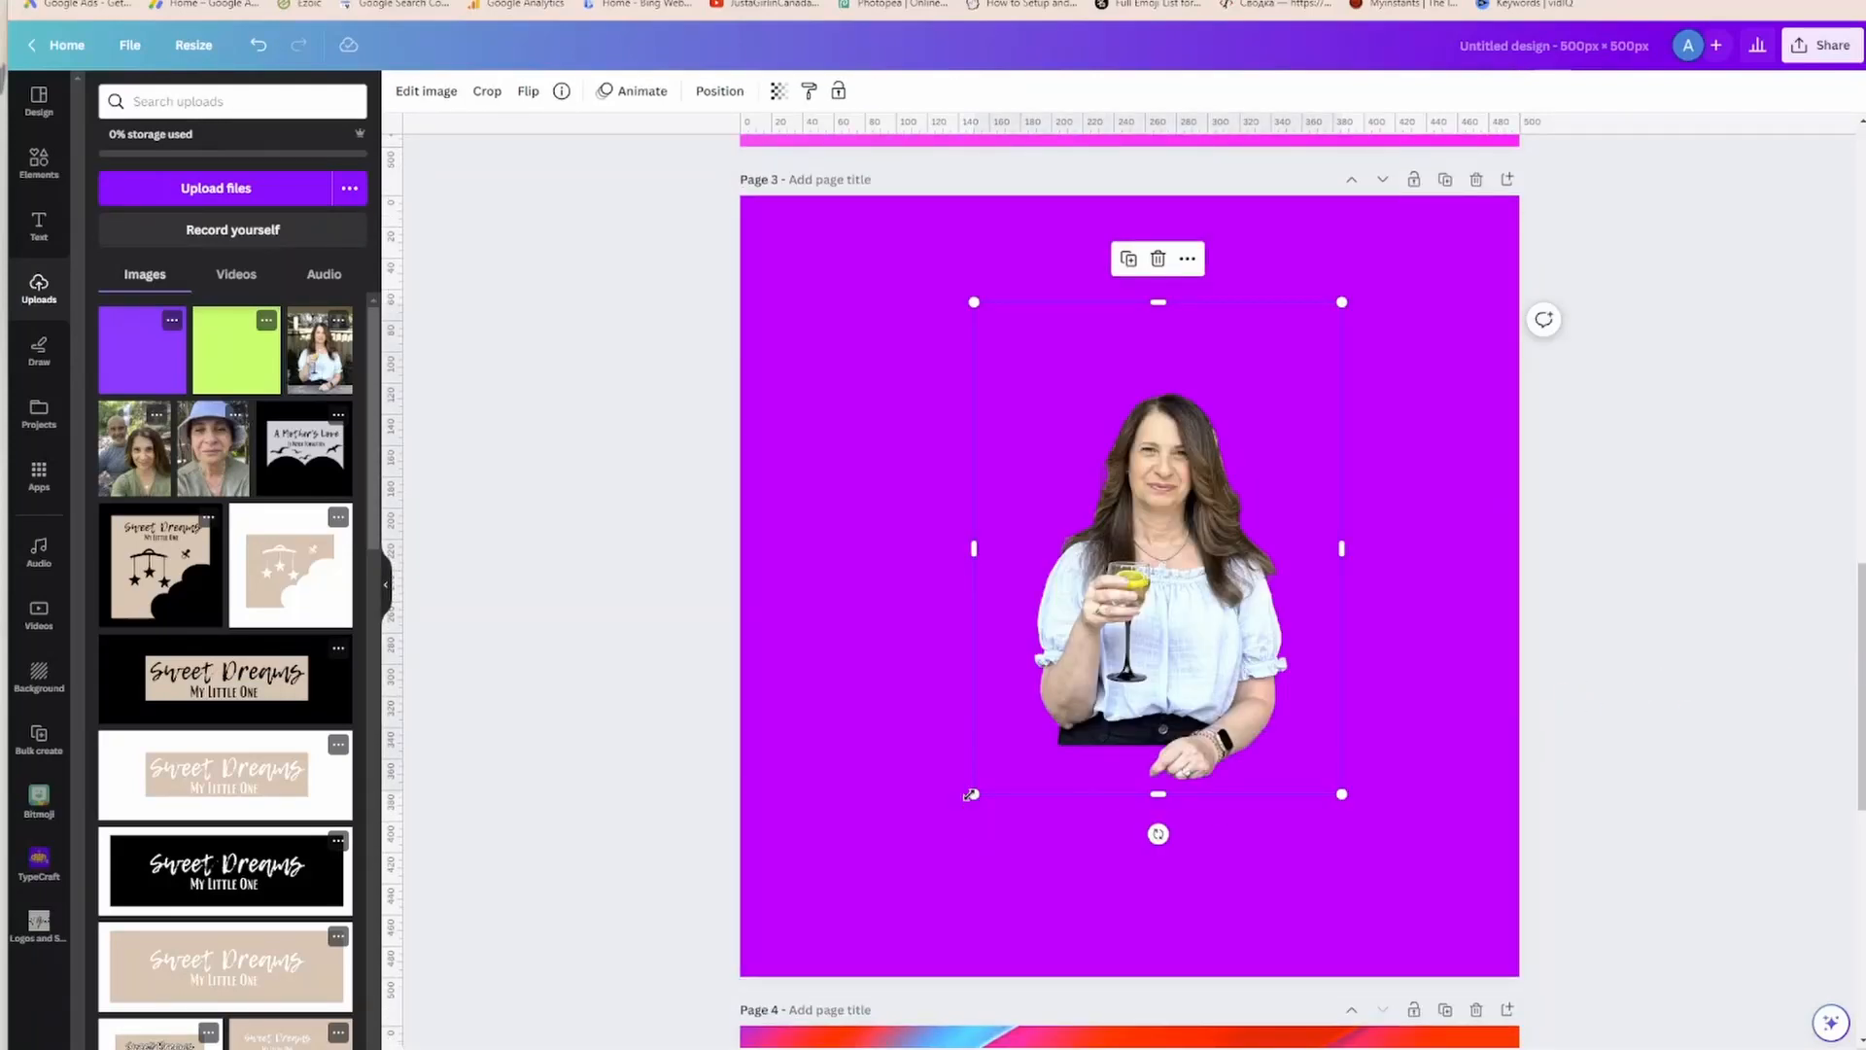
Enlarge the portrait on page 3 beyond the page edges and move it down so there is space above the head.
left_click_drag(970, 795, 830, 984)
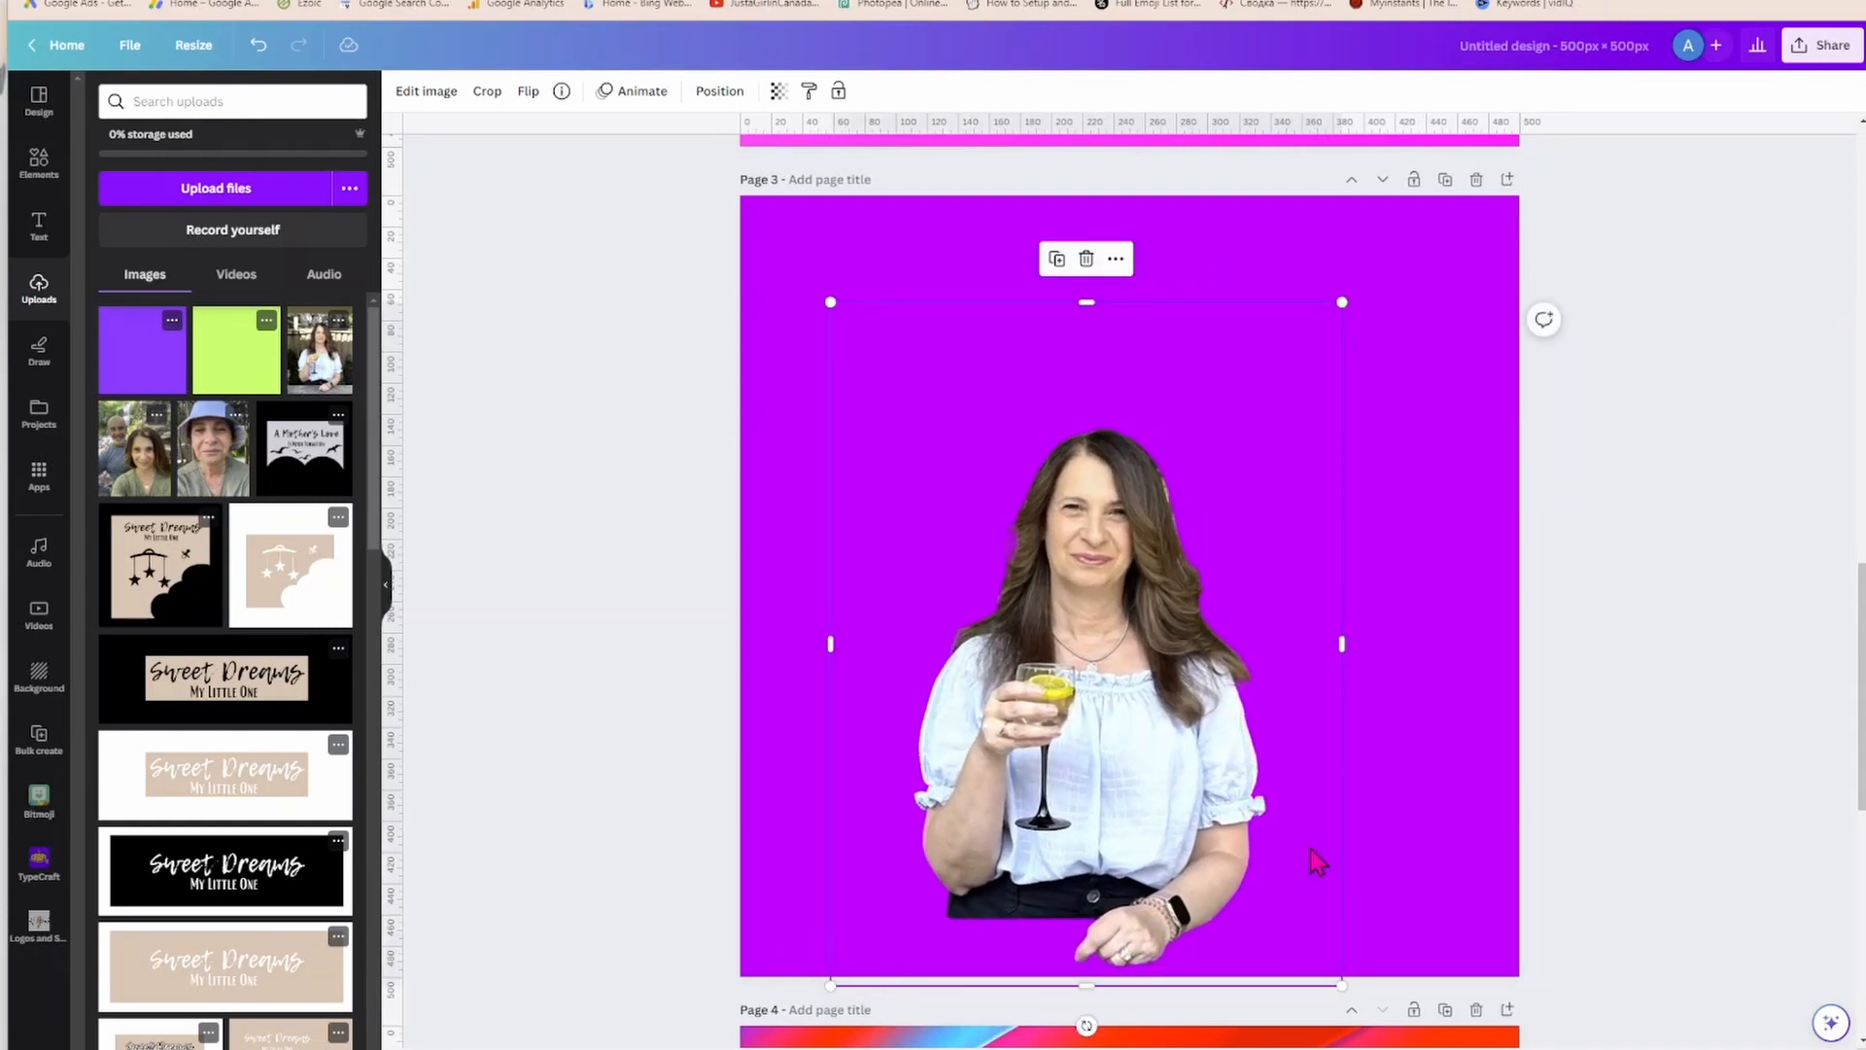
left_click_drag(1342, 986, 1475, 1048)
left_click_drag(1475, 302, 1595, 143)
left_click_drag(831, 140, 614, 73)
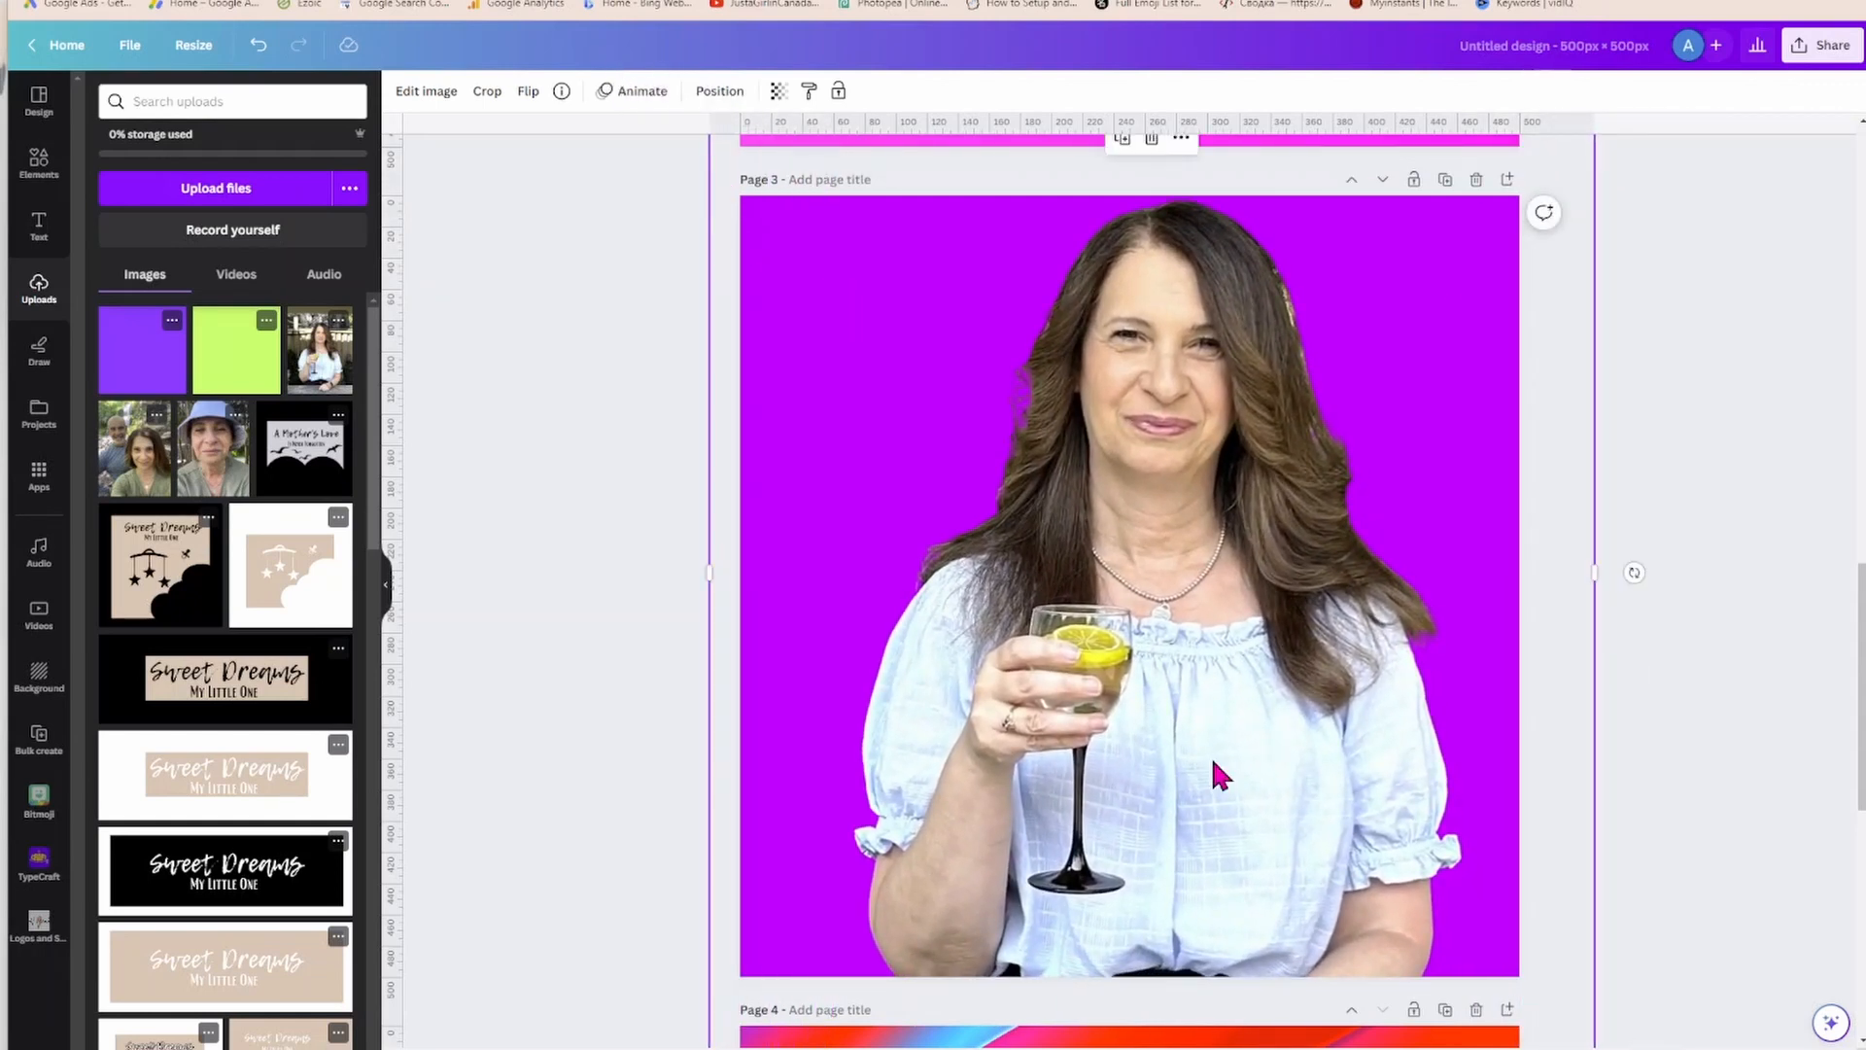
key("ctrl+minus")
key("ctrl+minus")
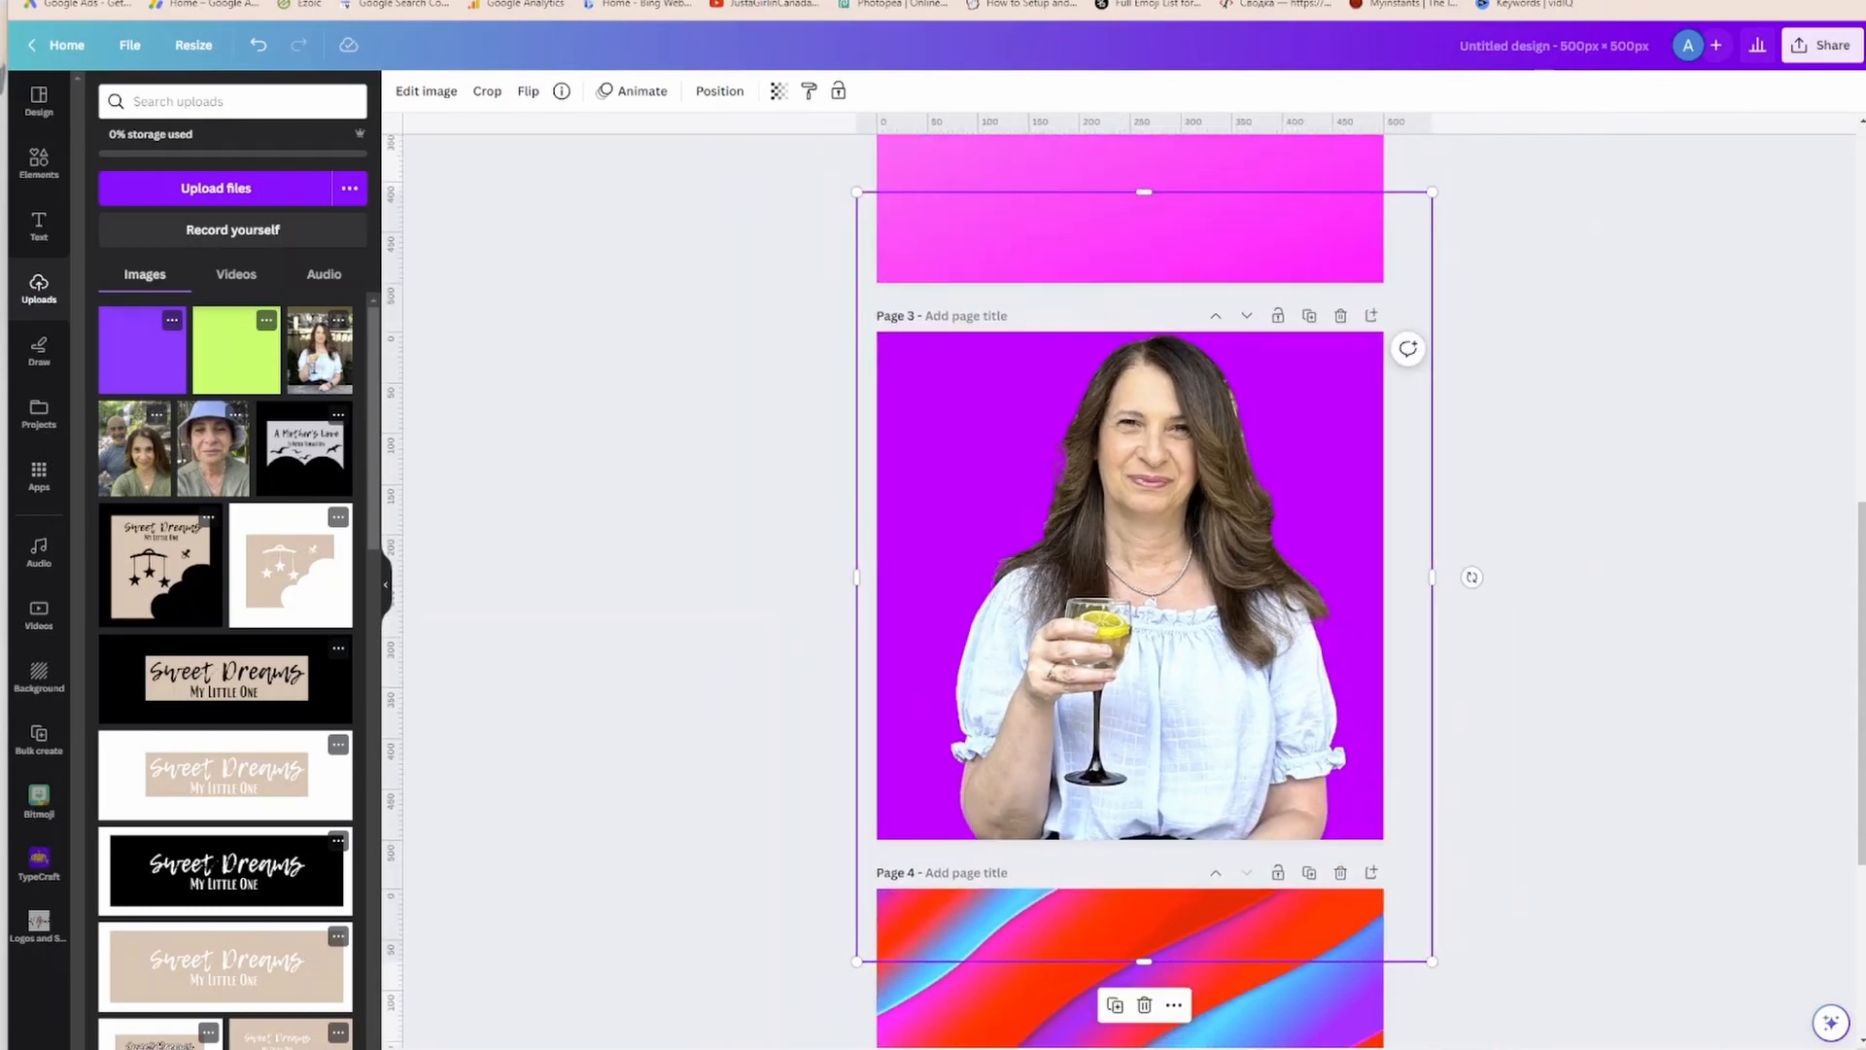
left_click_drag(1071, 453, 1149, 551)
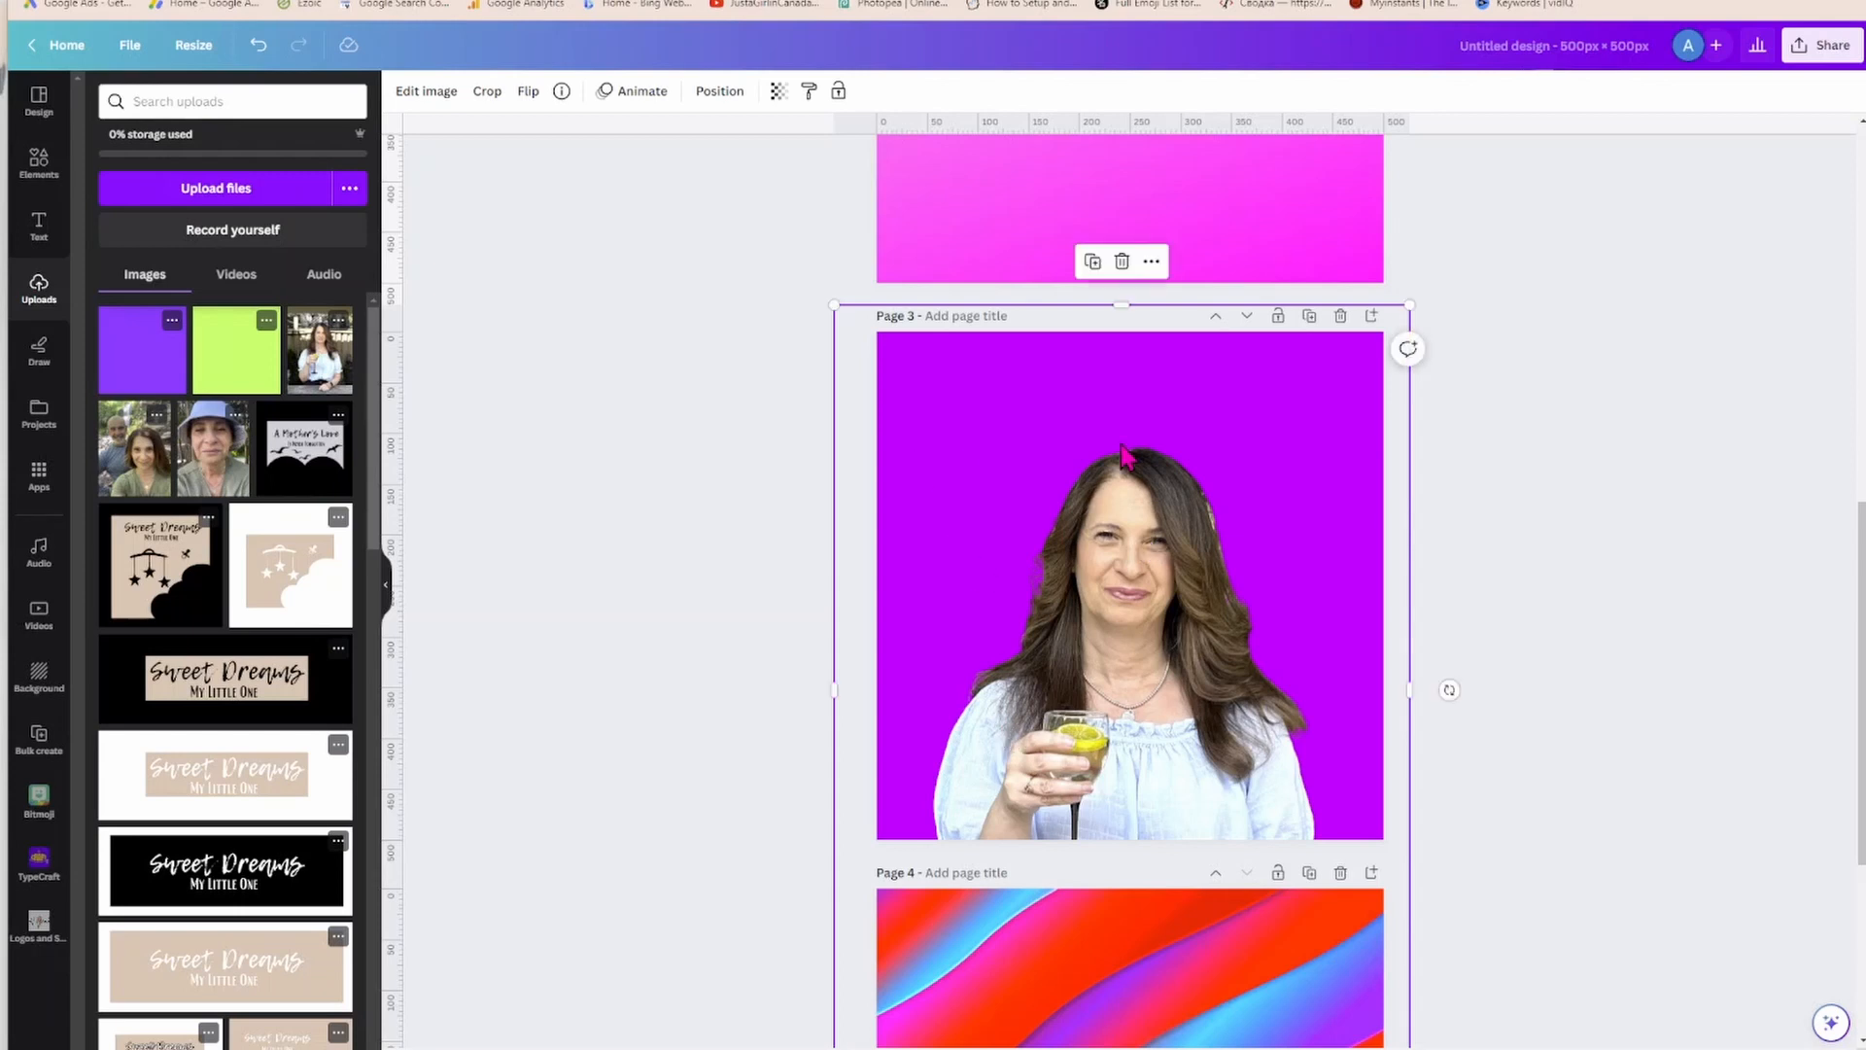
Crop the portrait on page 3 on all four sides to just the head and shoulders.
scroll(1120, 949, "down", 3)
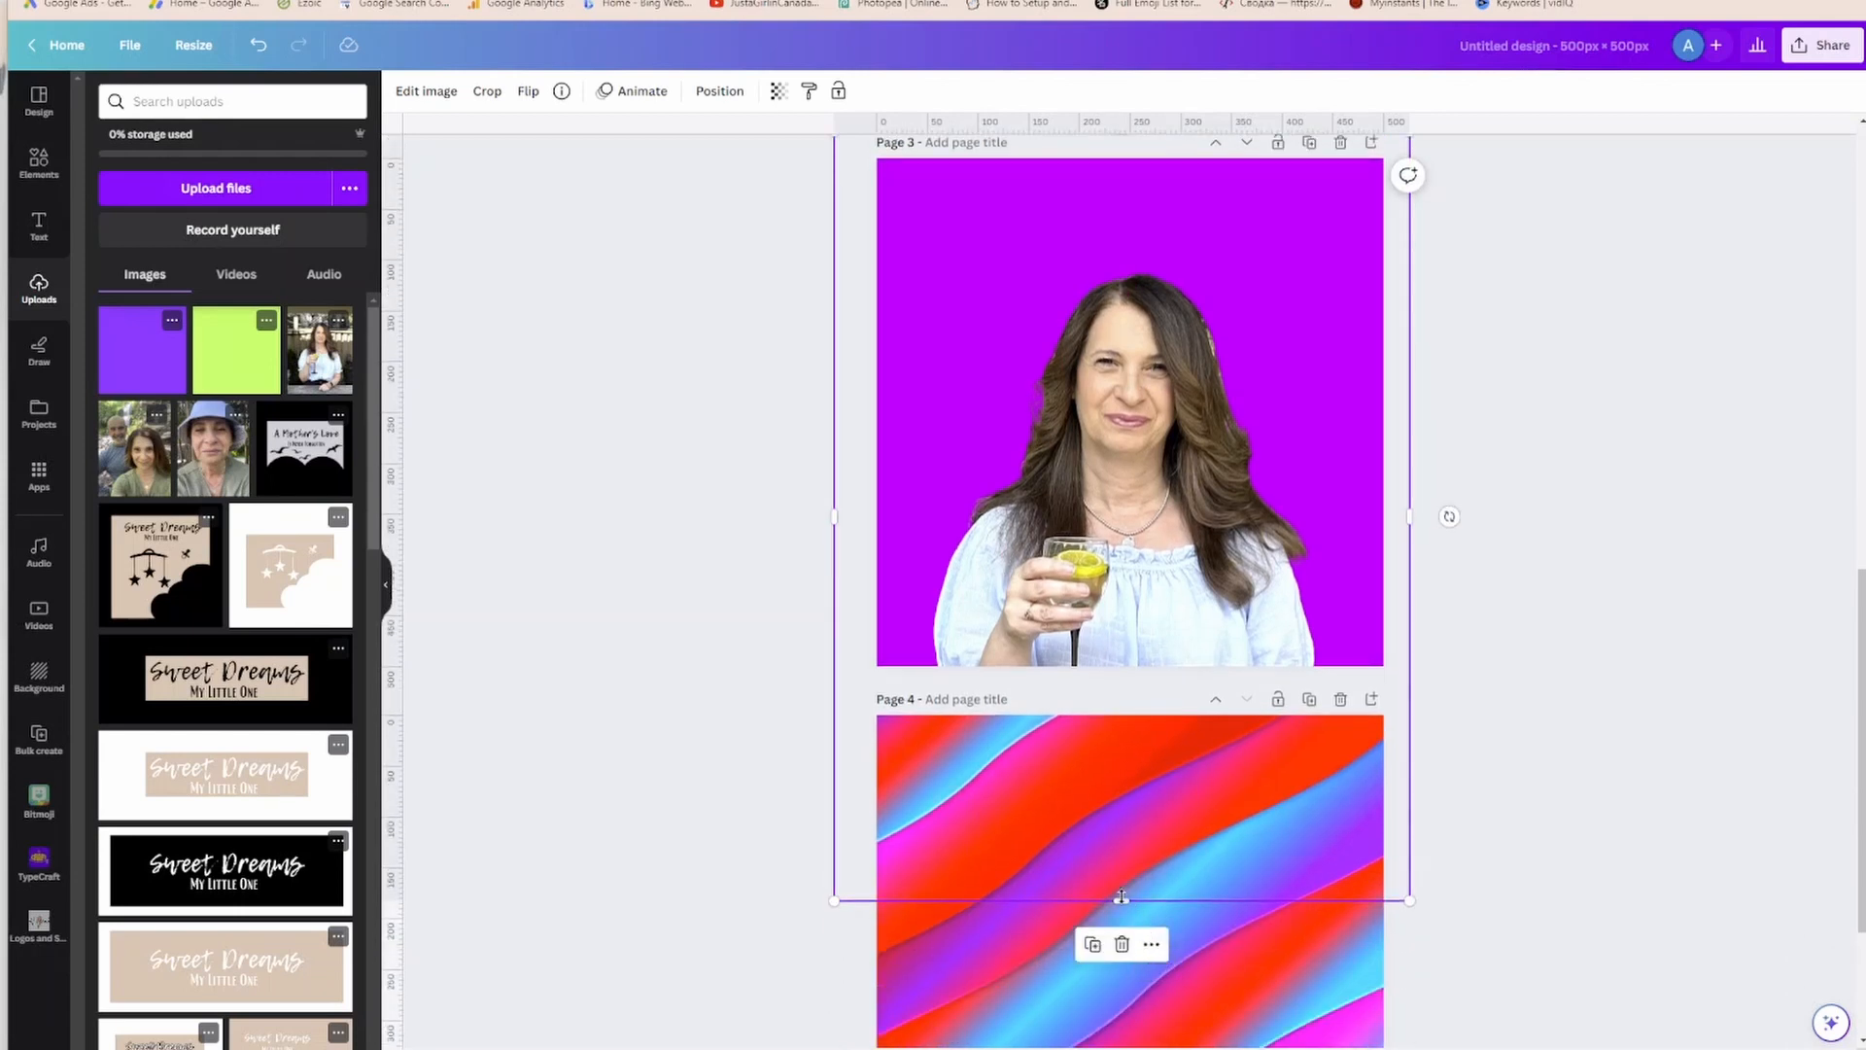
left_click_drag(1121, 896, 1141, 627)
left_click_drag(1146, 577, 1148, 571)
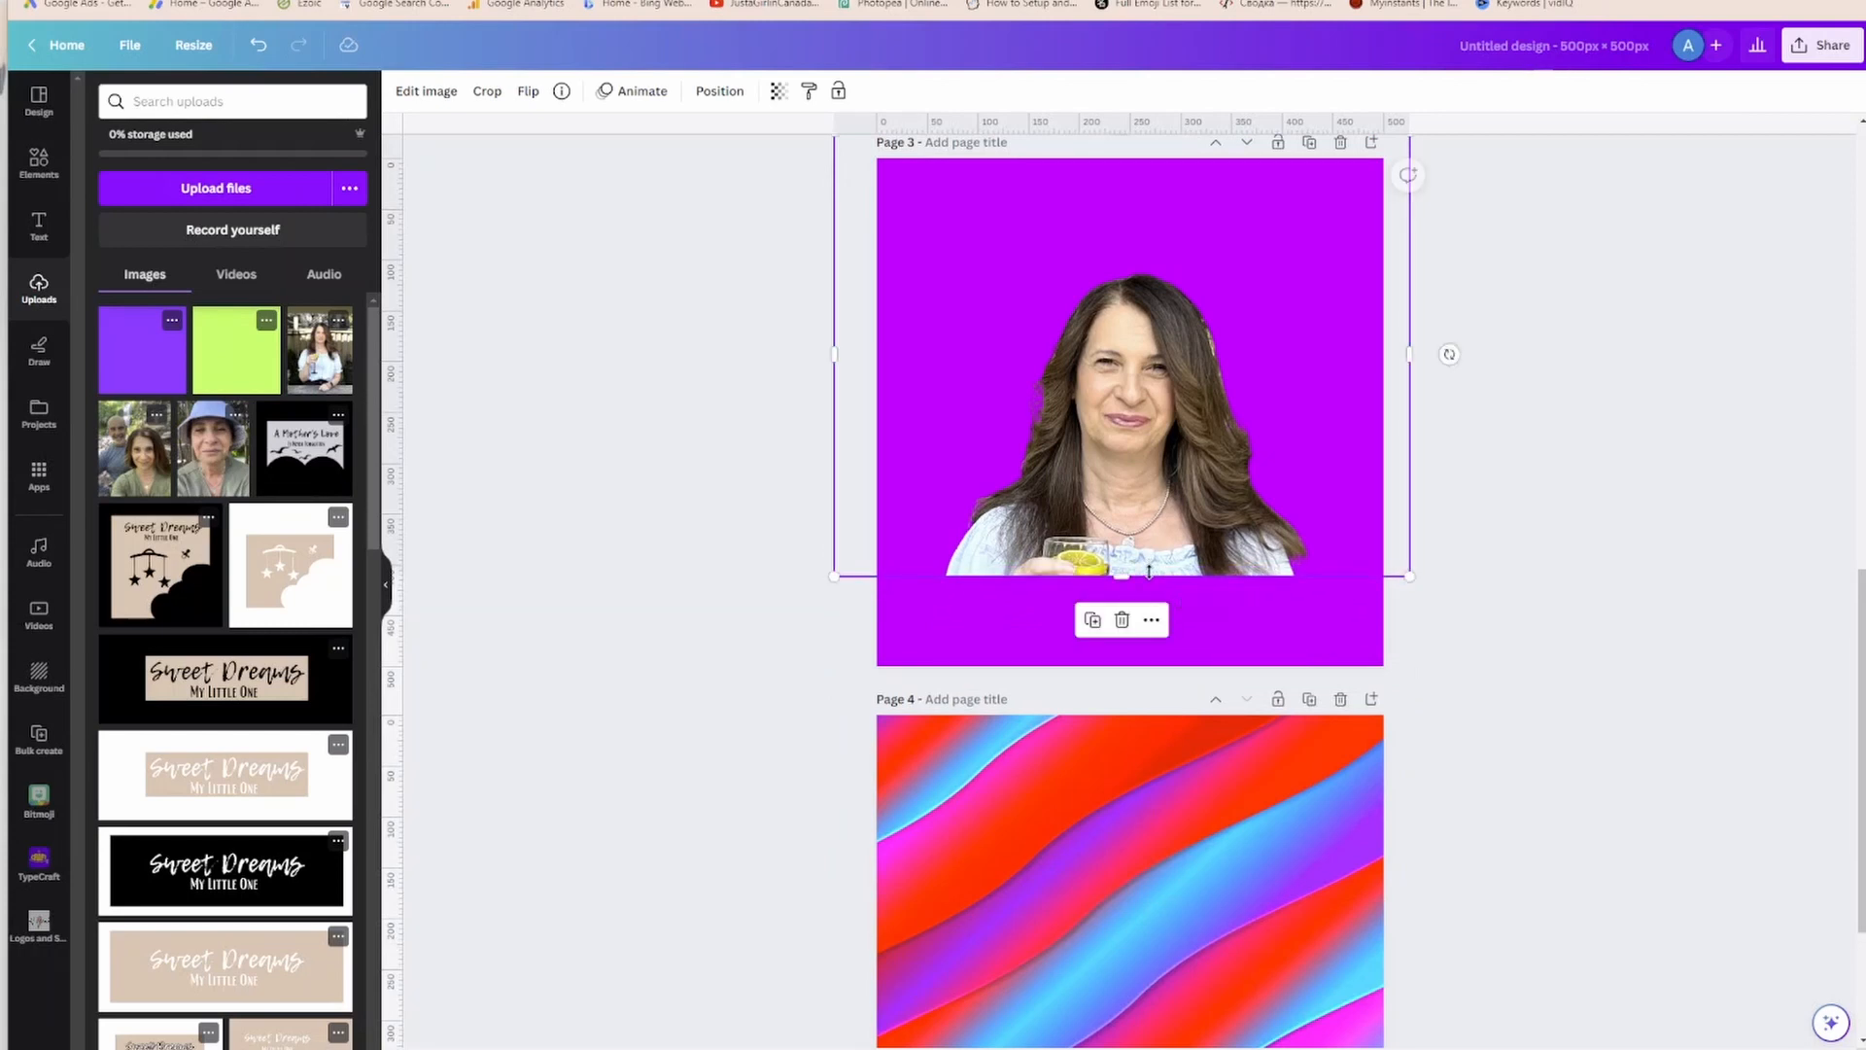
scroll(1157, 619, "up", 3)
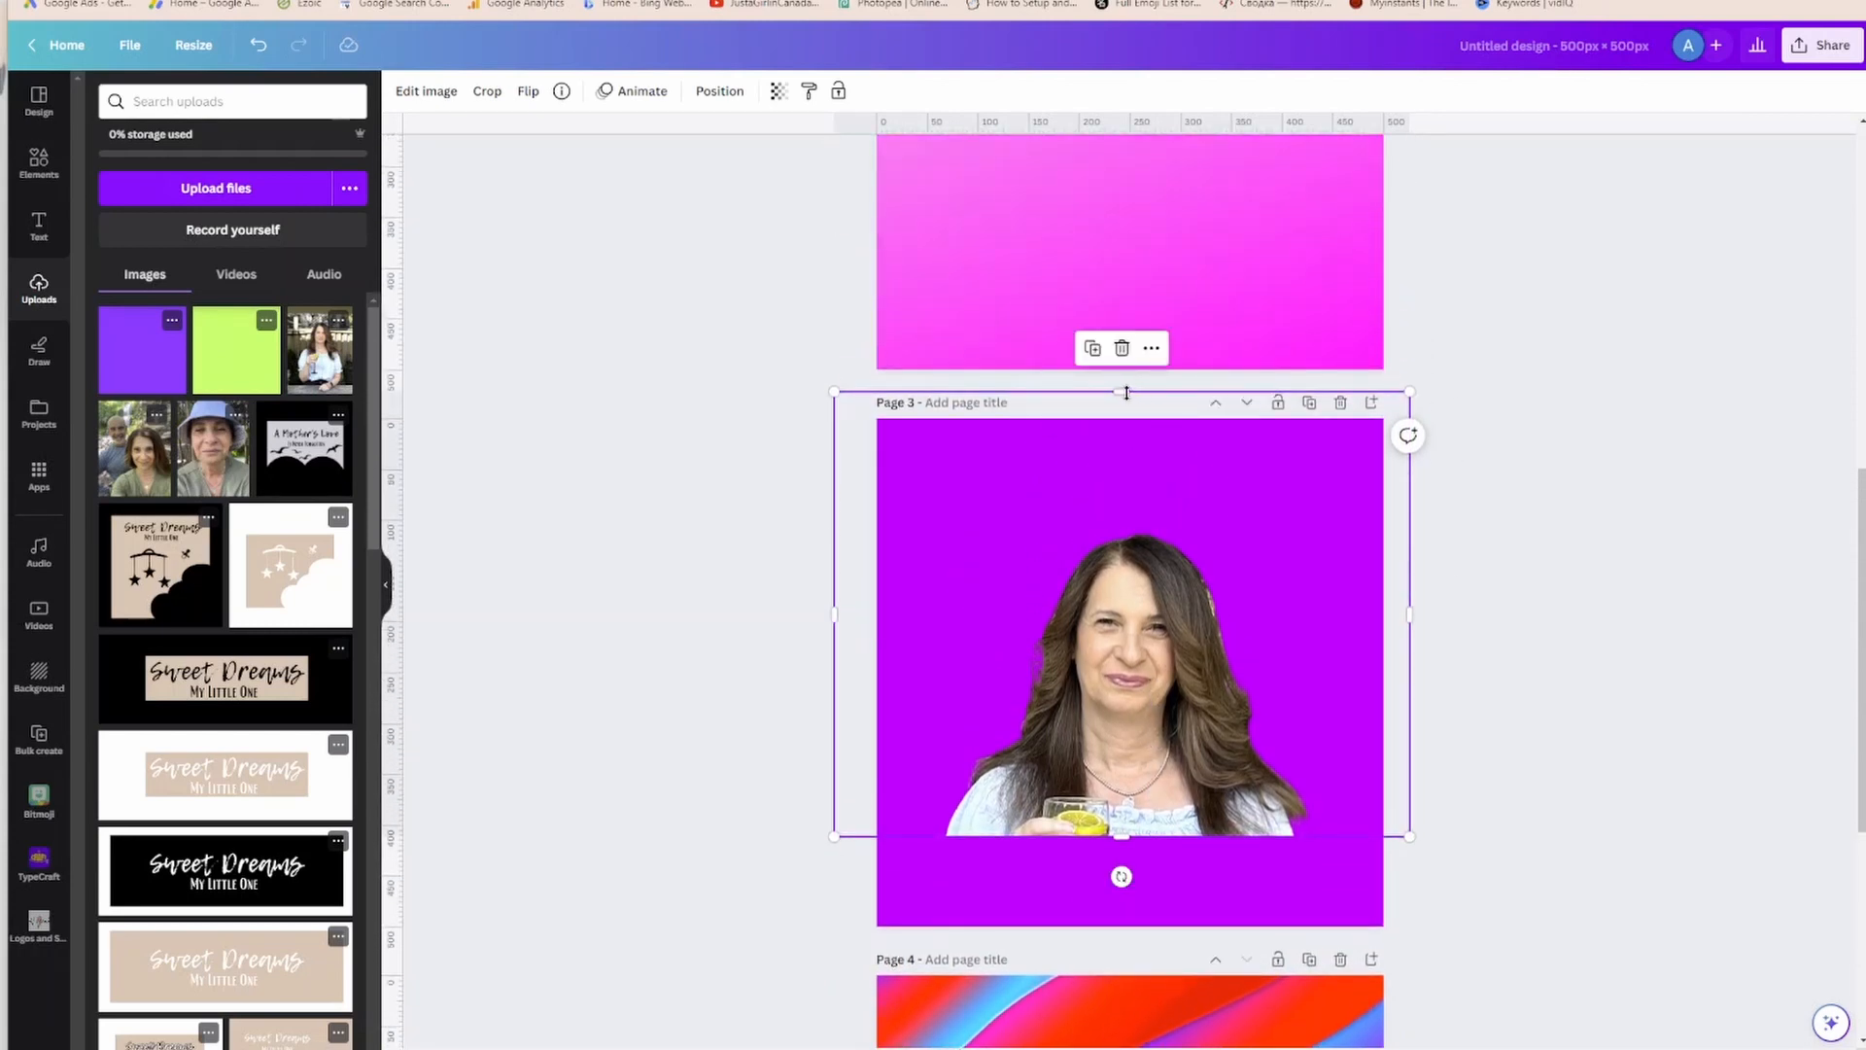
left_click_drag(1127, 393, 1122, 511)
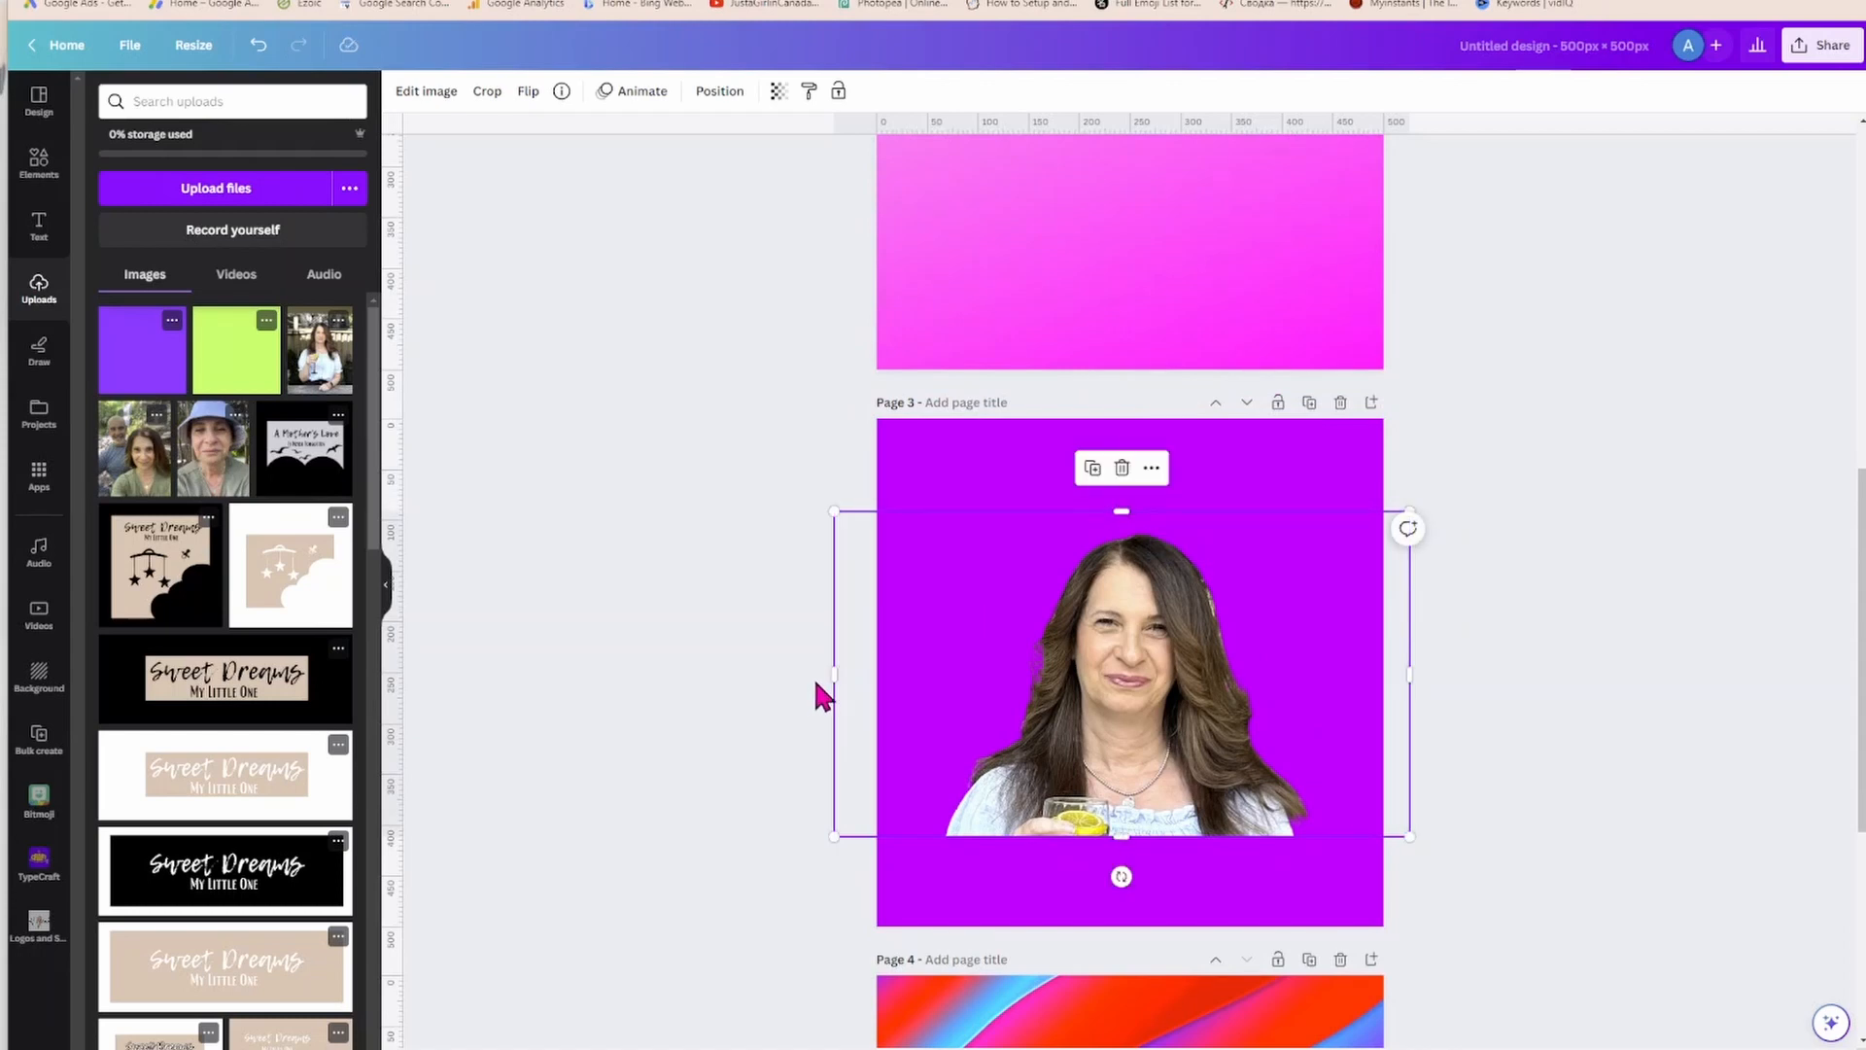
left_click_drag(830, 675, 920, 675)
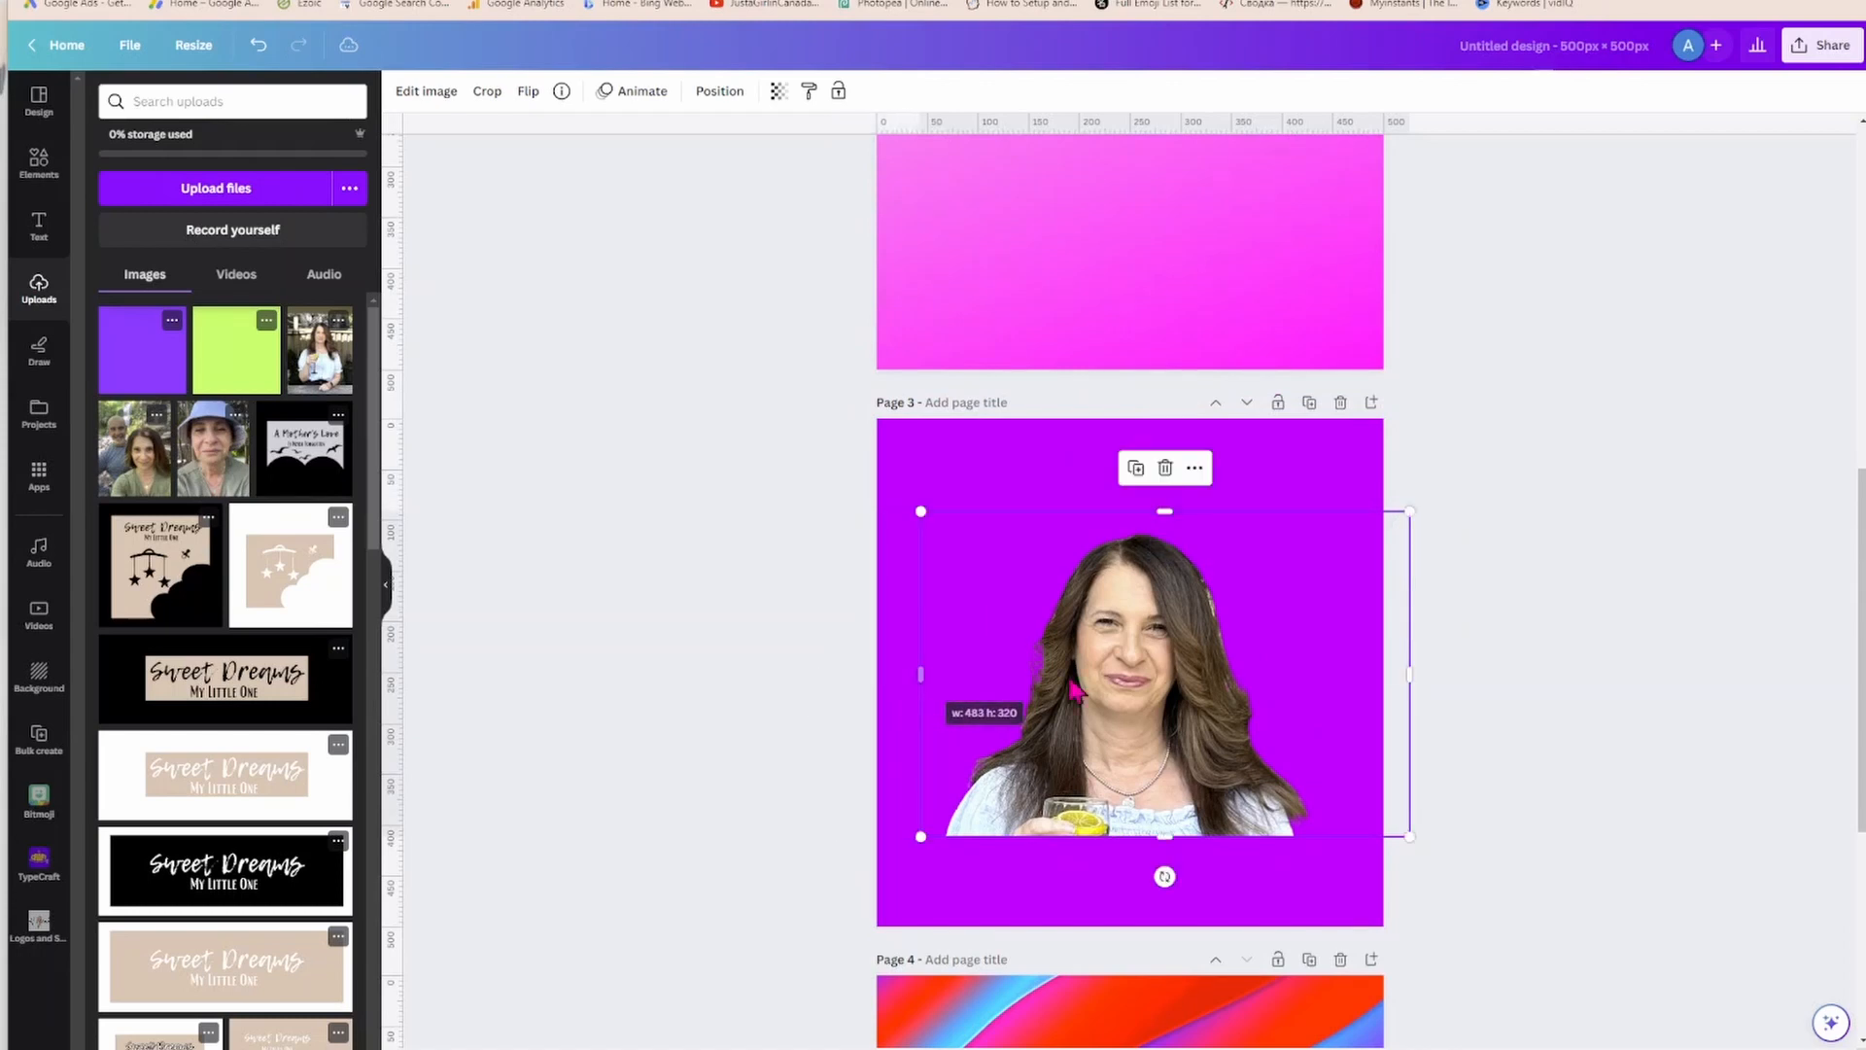
left_click_drag(1403, 673, 1322, 673)
Enlarge the cropped portrait to span page 3's width and align its lower edge with the bottom of the page.
left_click_drag(918, 834, 833, 912)
left_click_drag(1071, 802, 1134, 789)
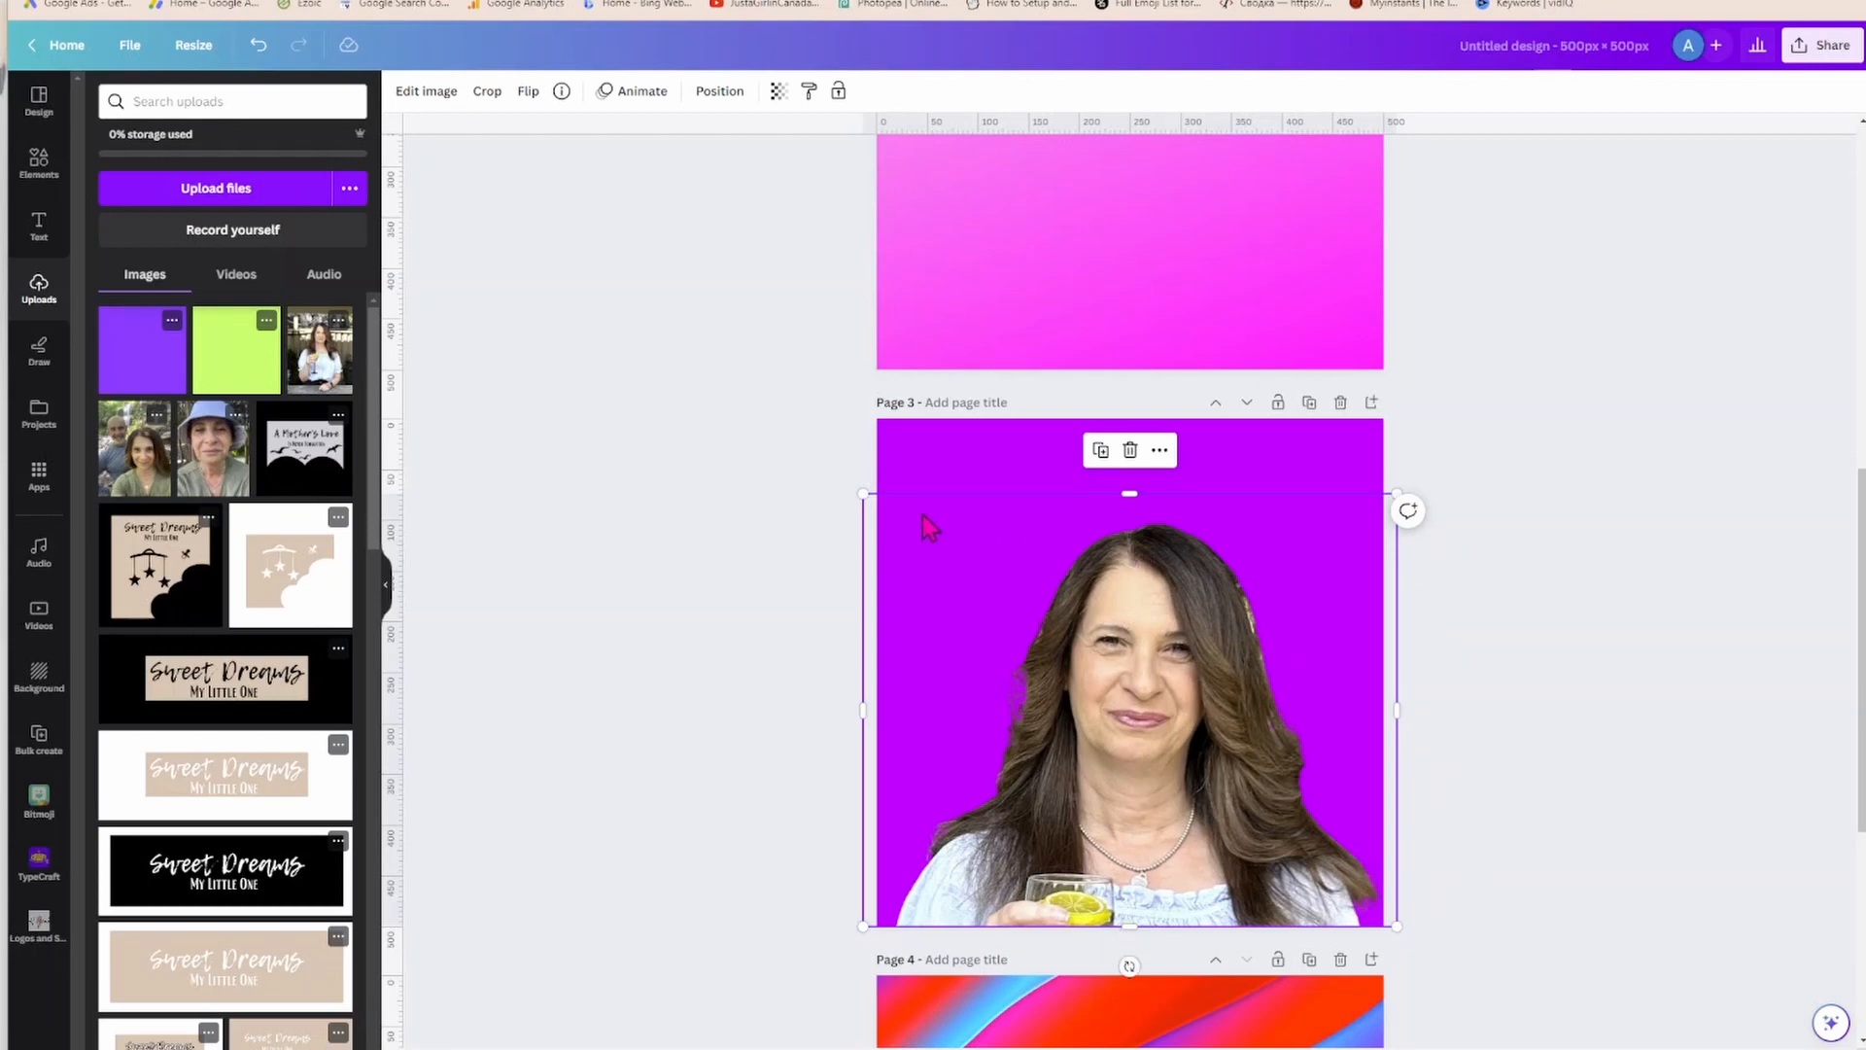
left_click_drag(865, 491, 802, 444)
left_click_drag(1099, 682, 1116, 675)
left_click(1460, 371)
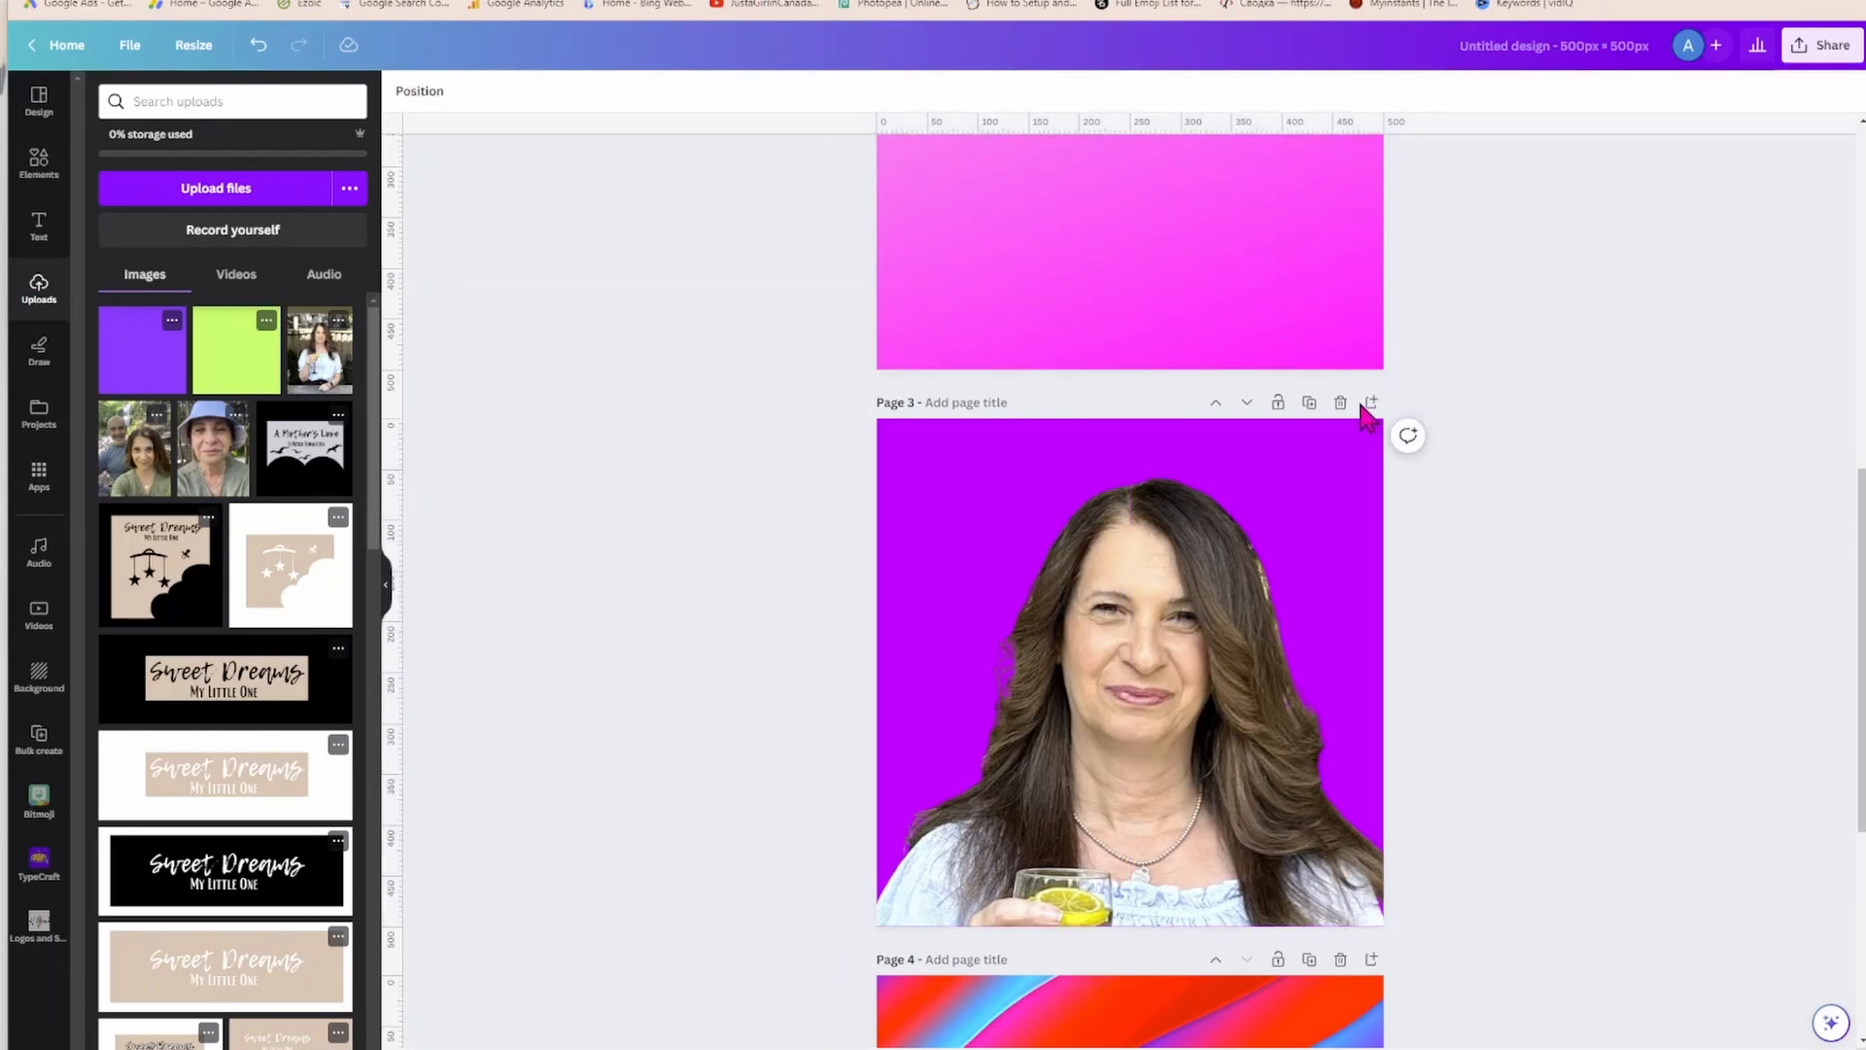
Download page 3 with the portrait on purple as a PNG.
left_click(1800, 49)
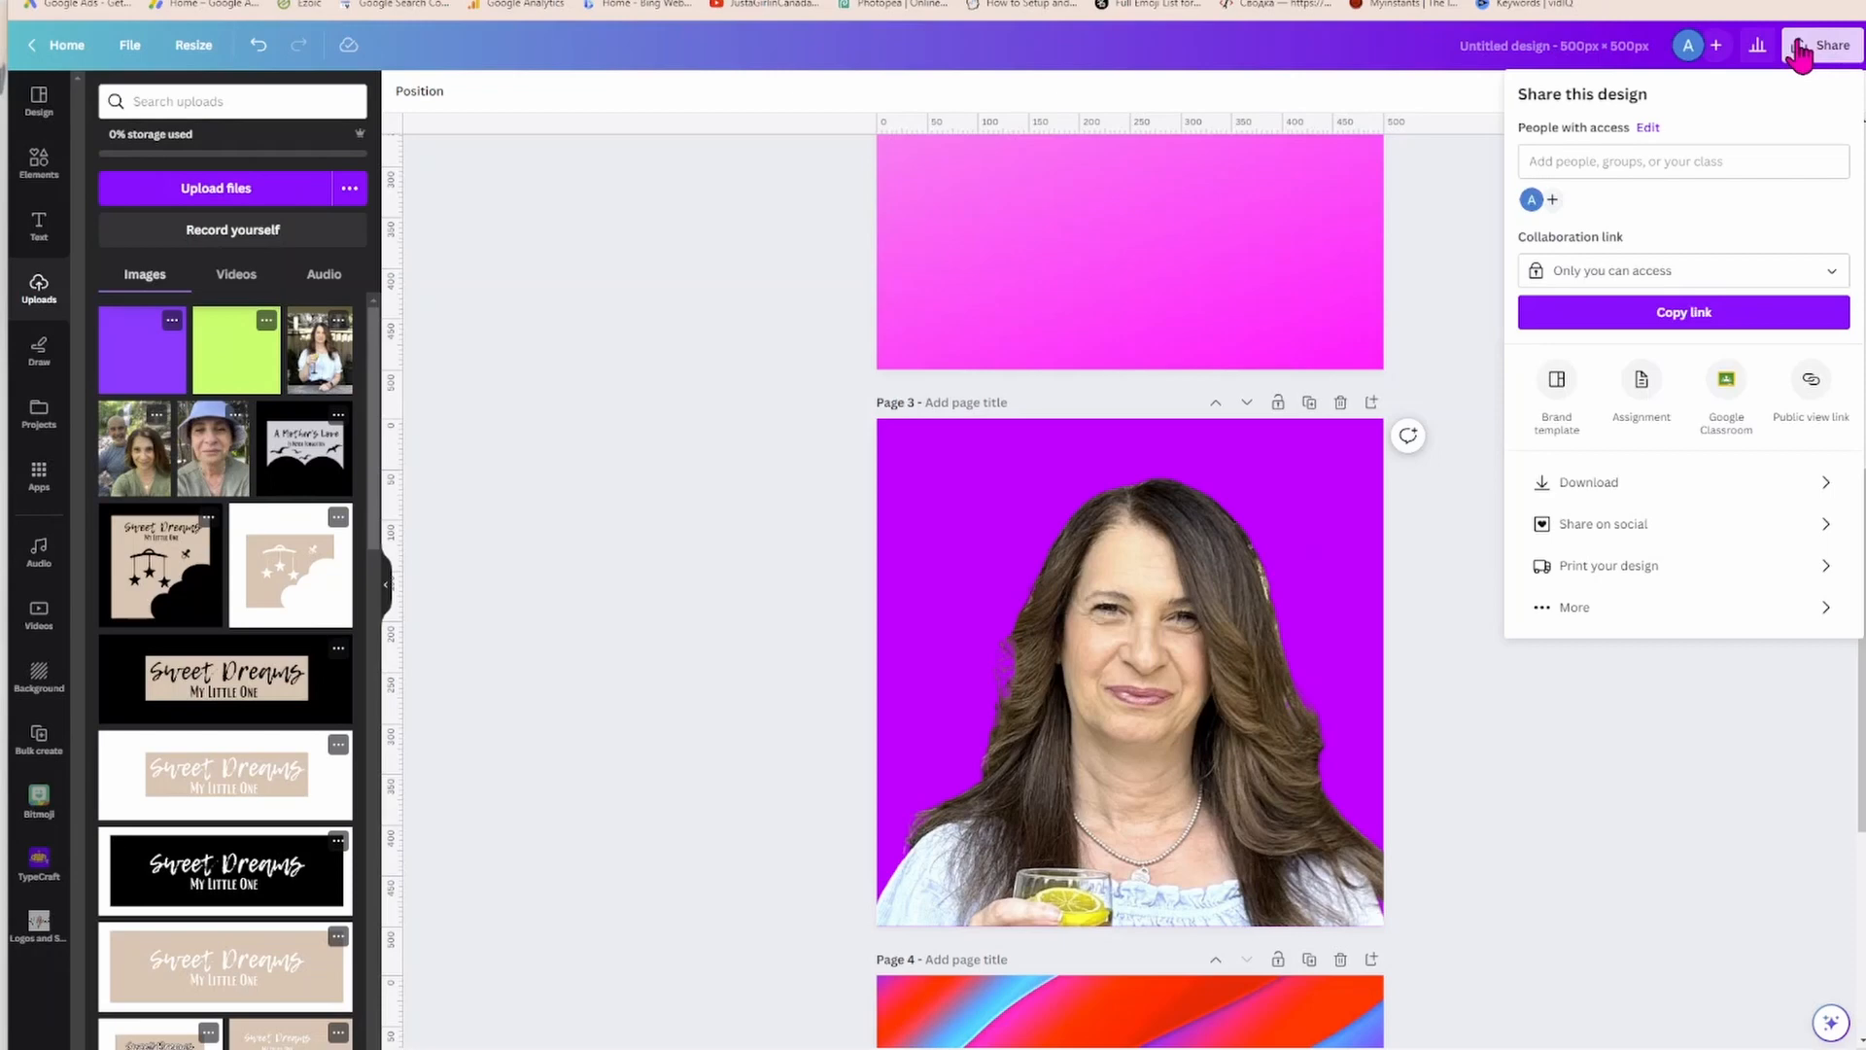
left_click(1584, 484)
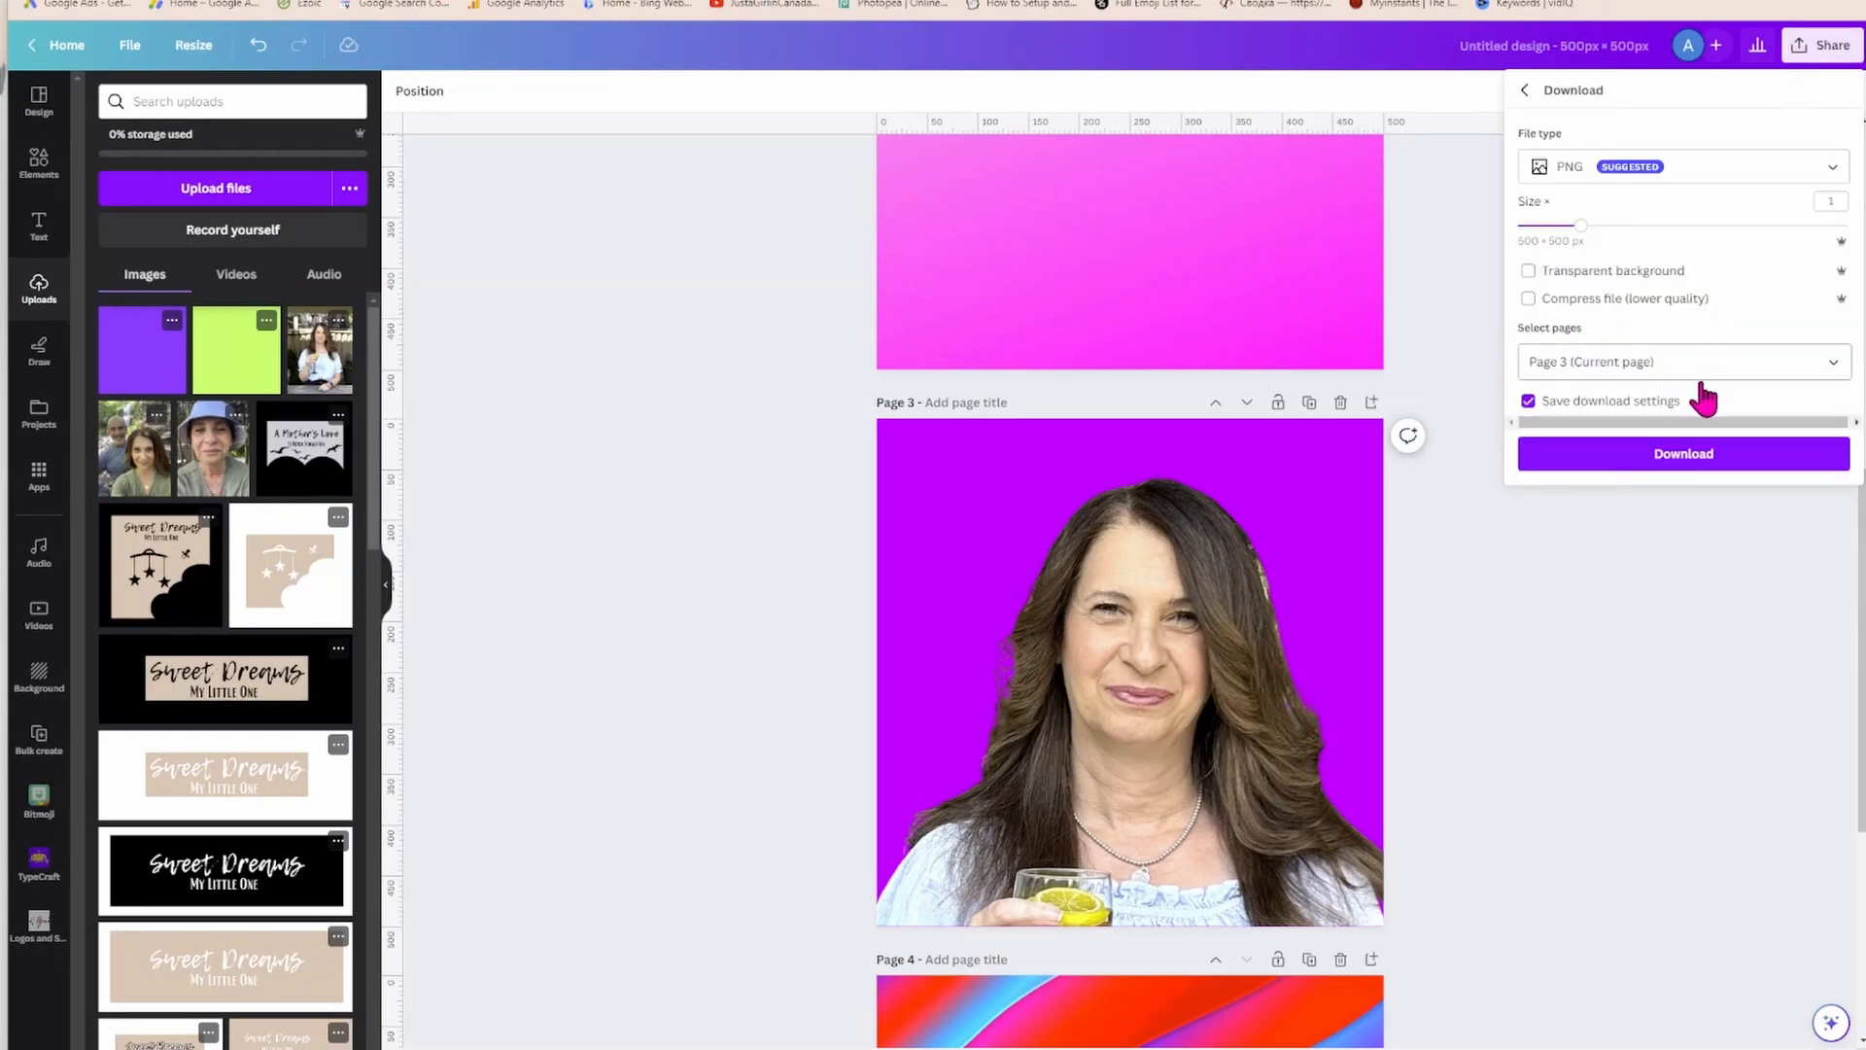
left_click(1708, 464)
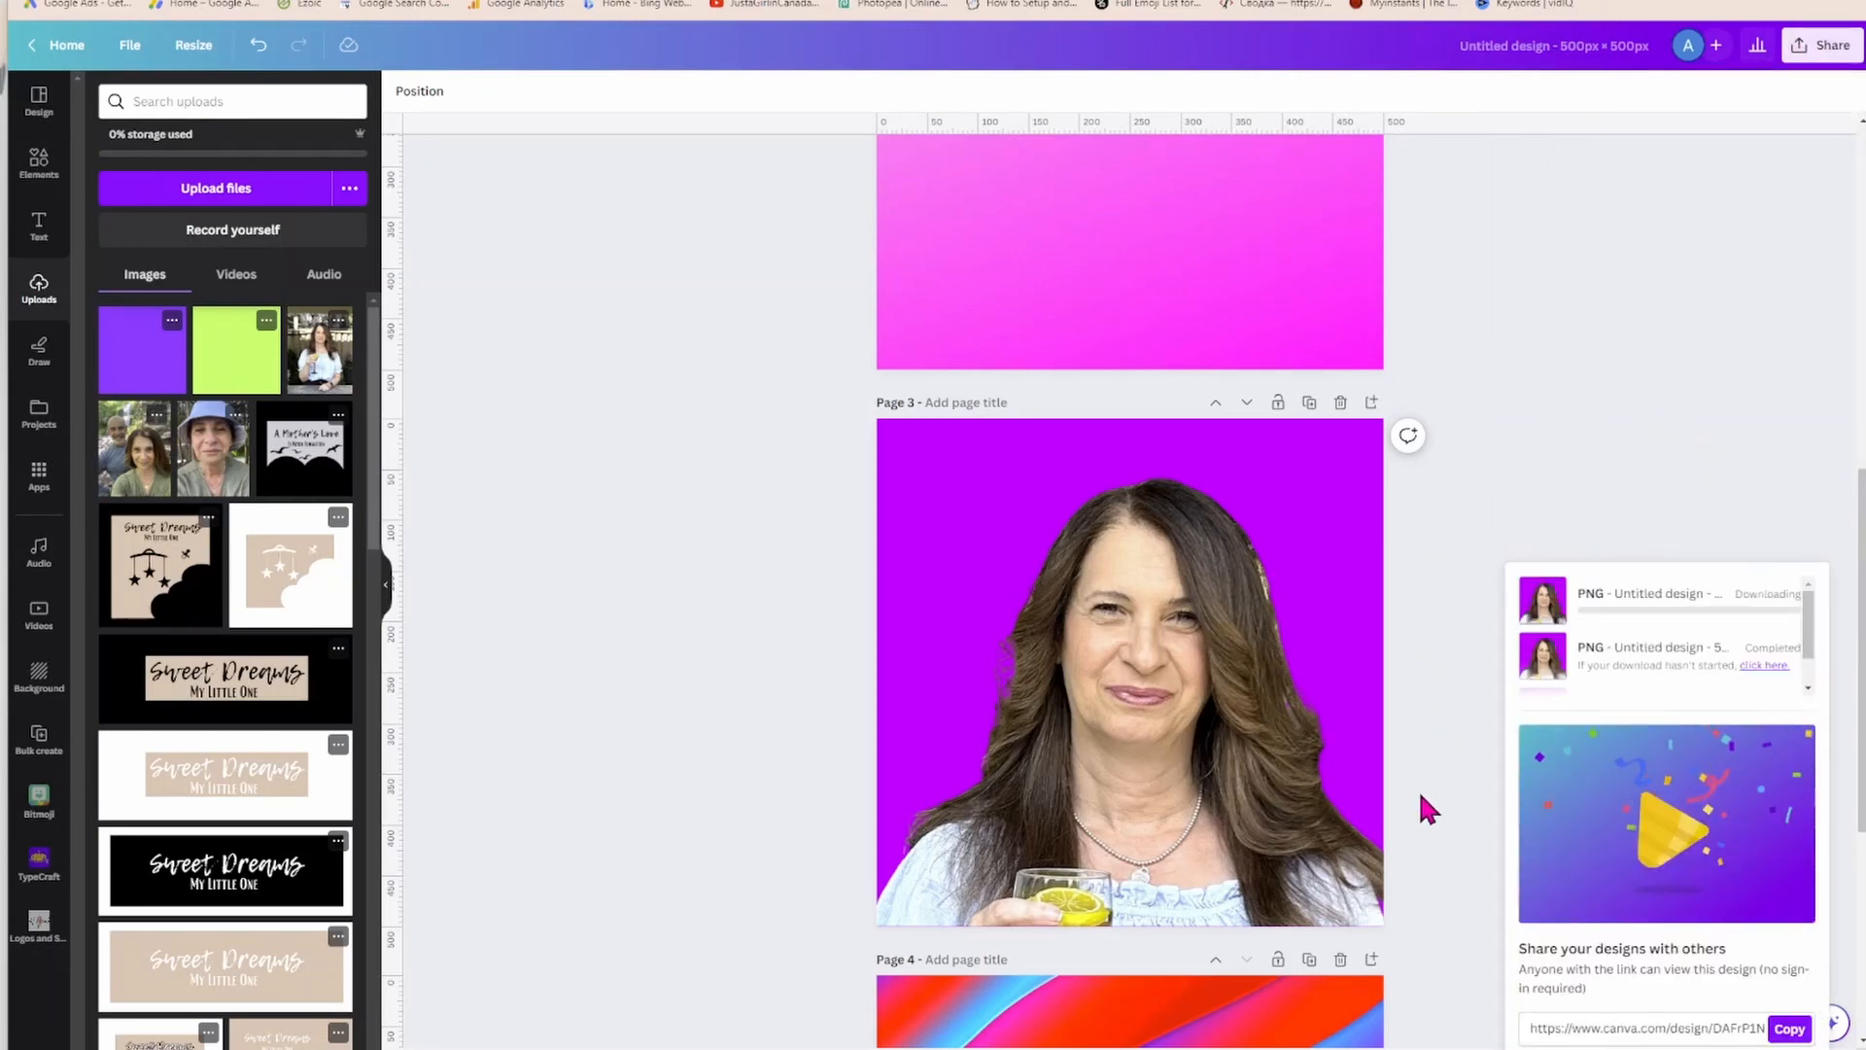
Add page 5, place the downloaded portrait PNG on it and move the image to the page's upper right.
scroll(1420, 807, "down", 5)
left_click(1168, 1016)
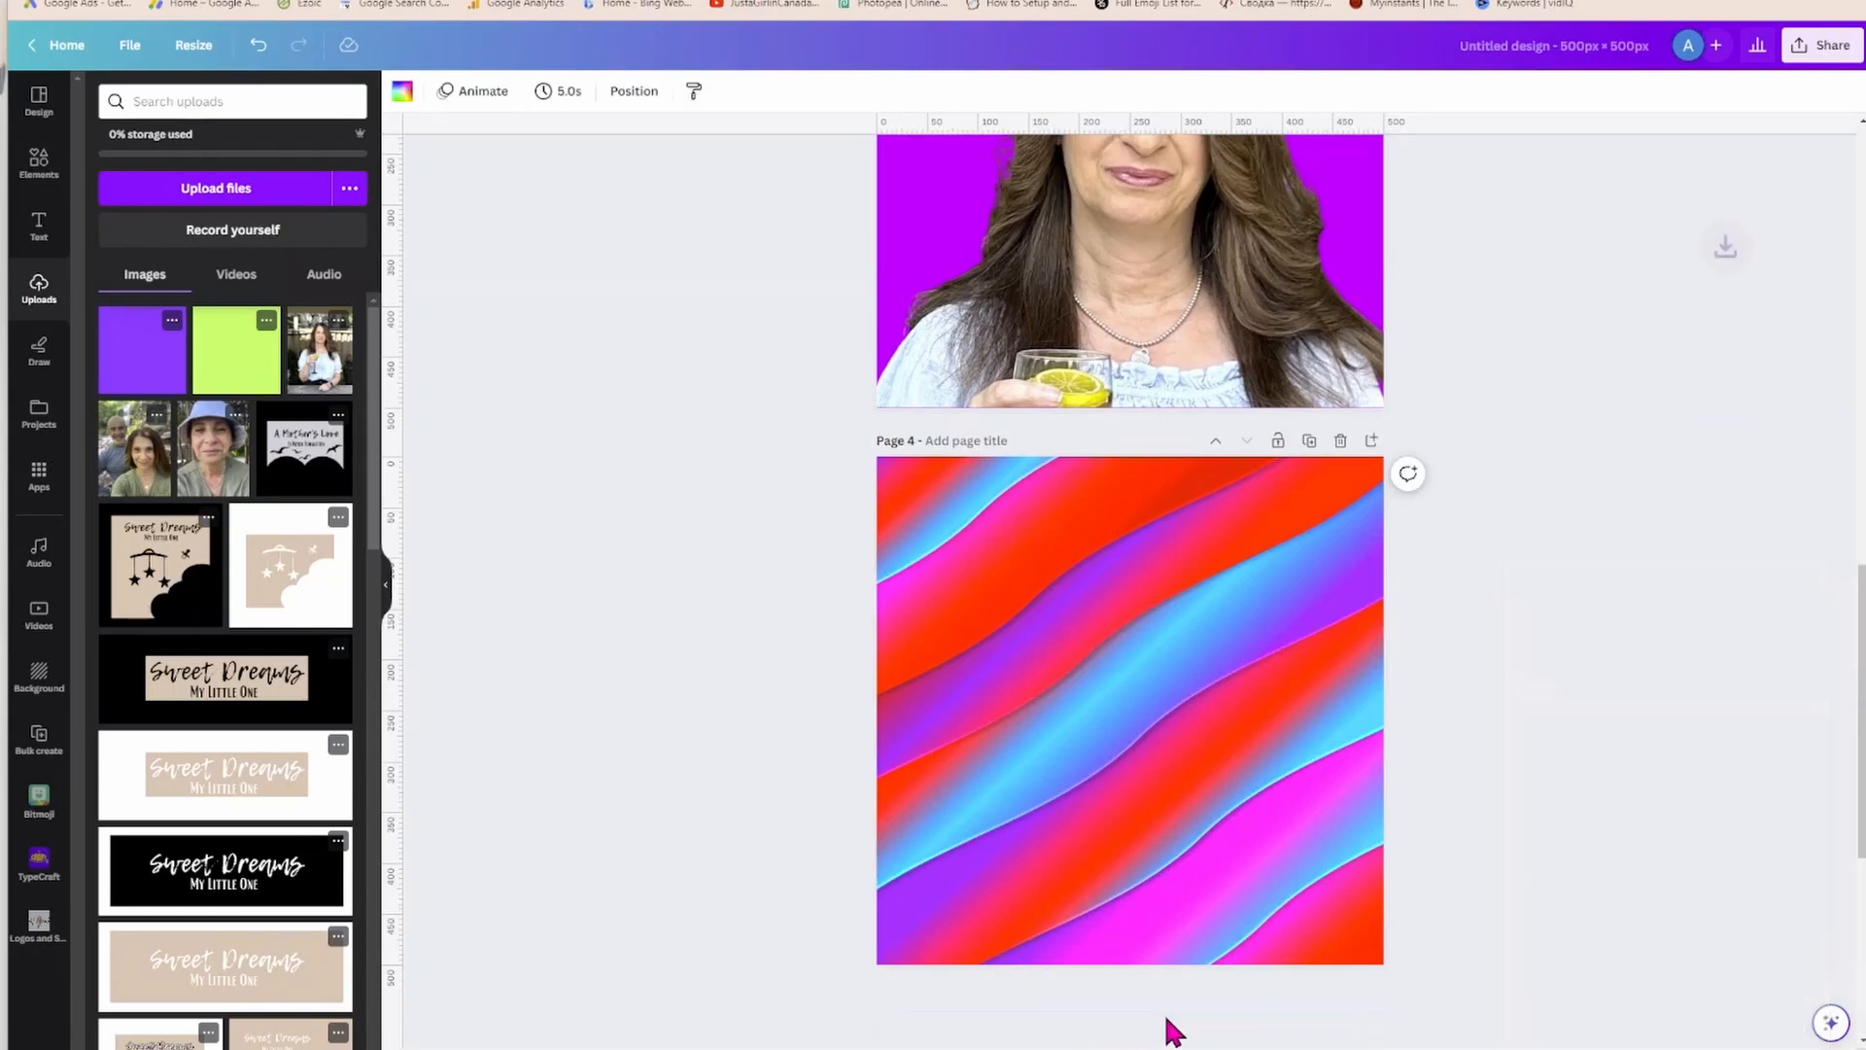
left_click(1641, 236)
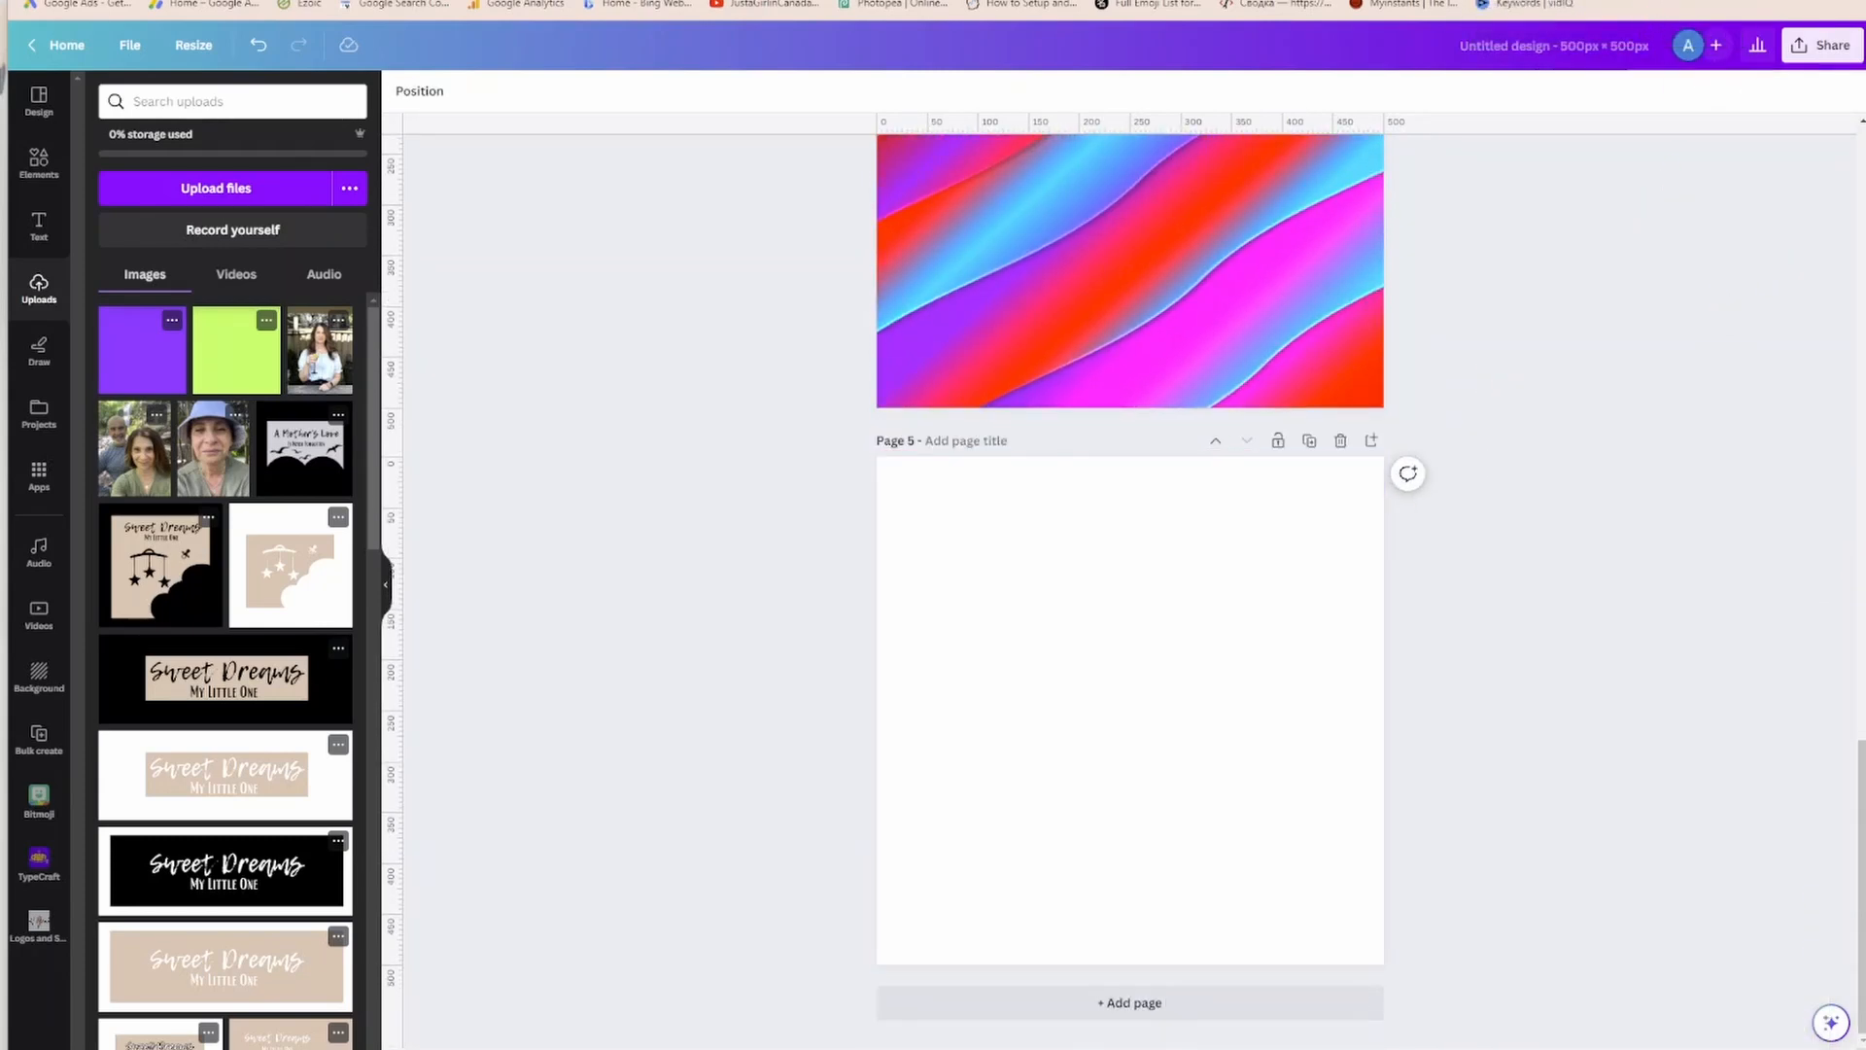
left_click_drag(1587, 49, 1140, 737)
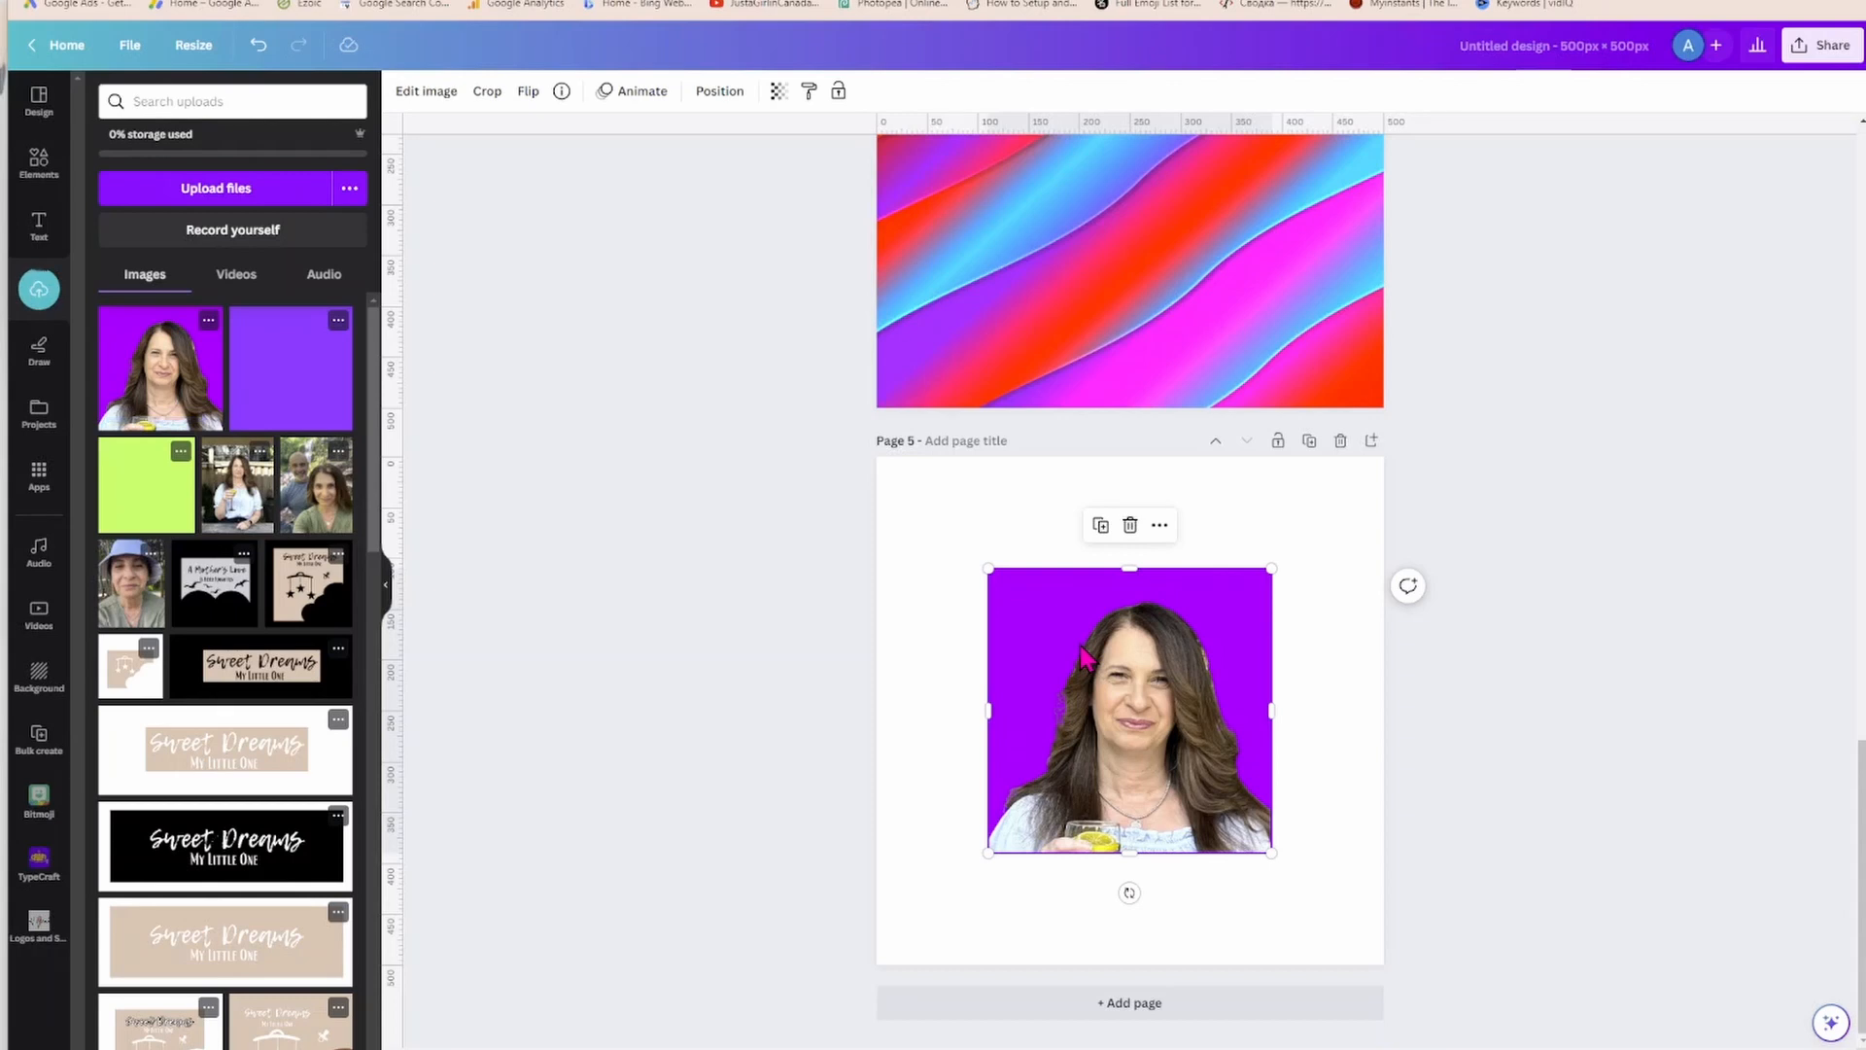
left_click_drag(1067, 784, 1153, 692)
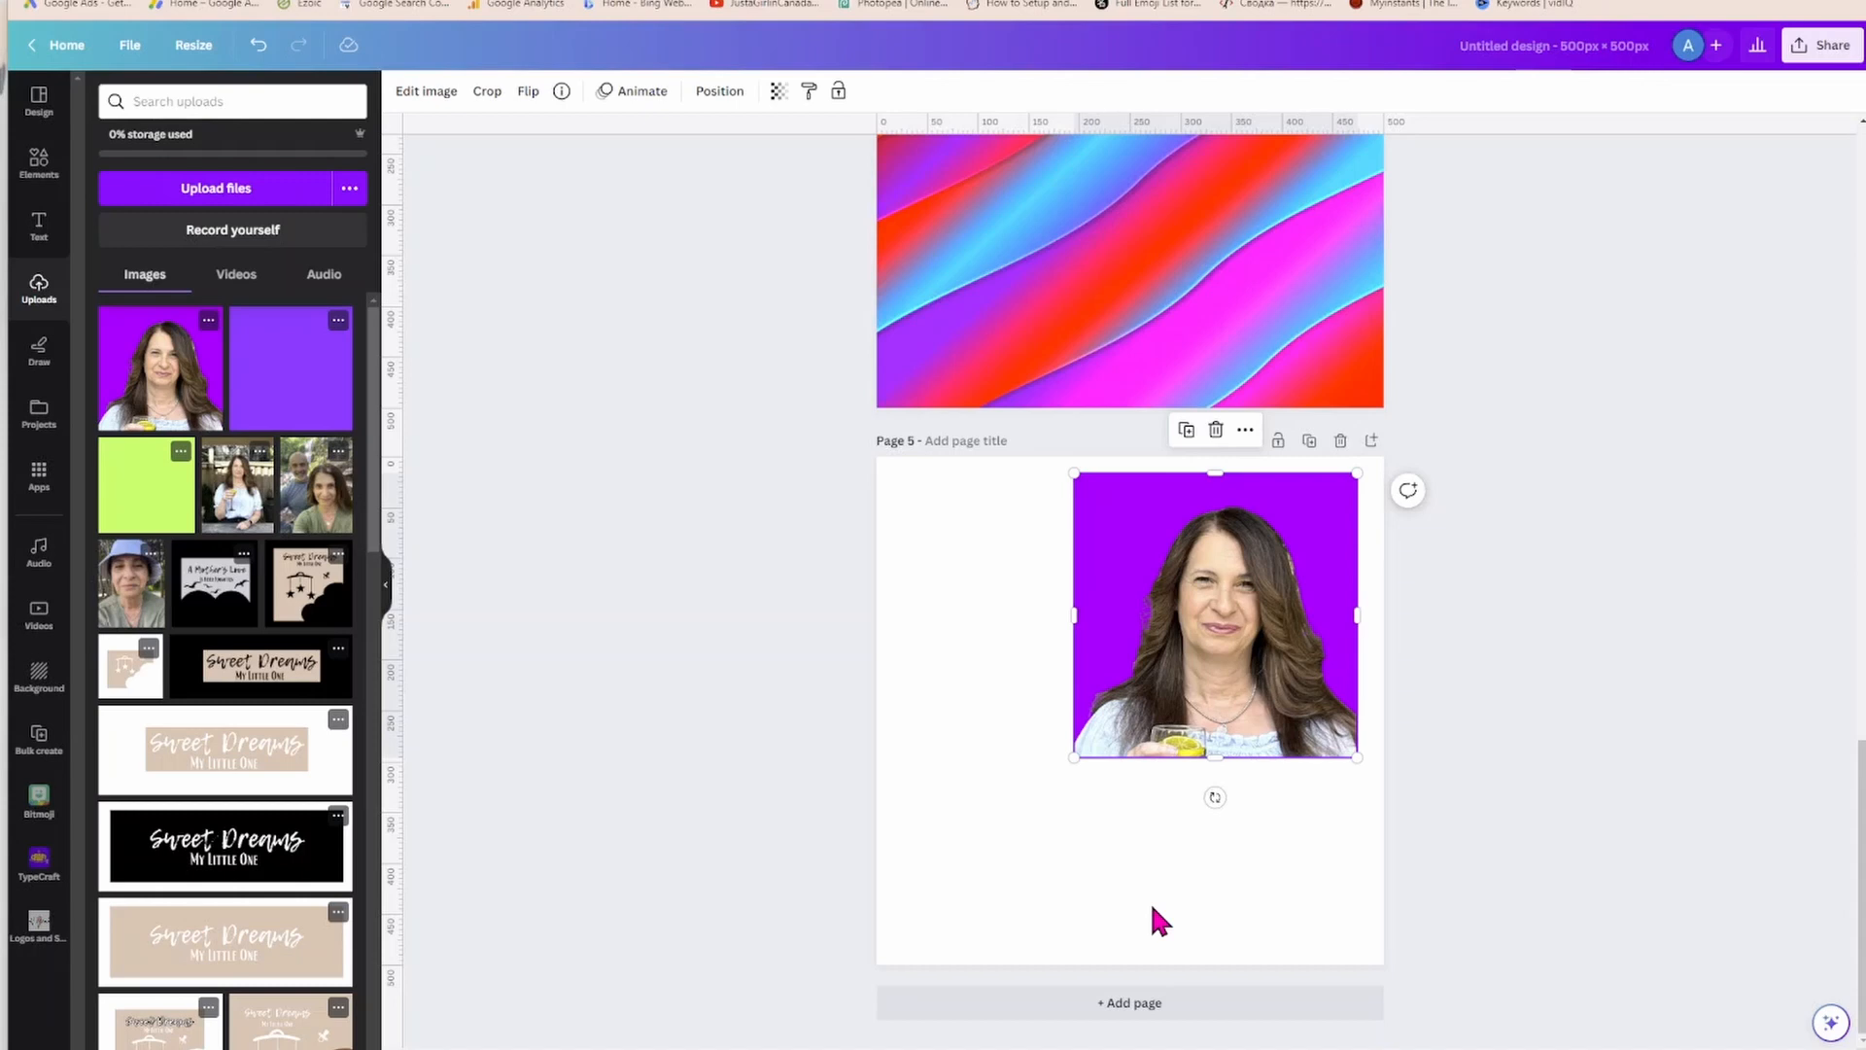
Add page 6 and insert a plain circular frame found by searching the elements for "round frame".
left_click(1152, 1013)
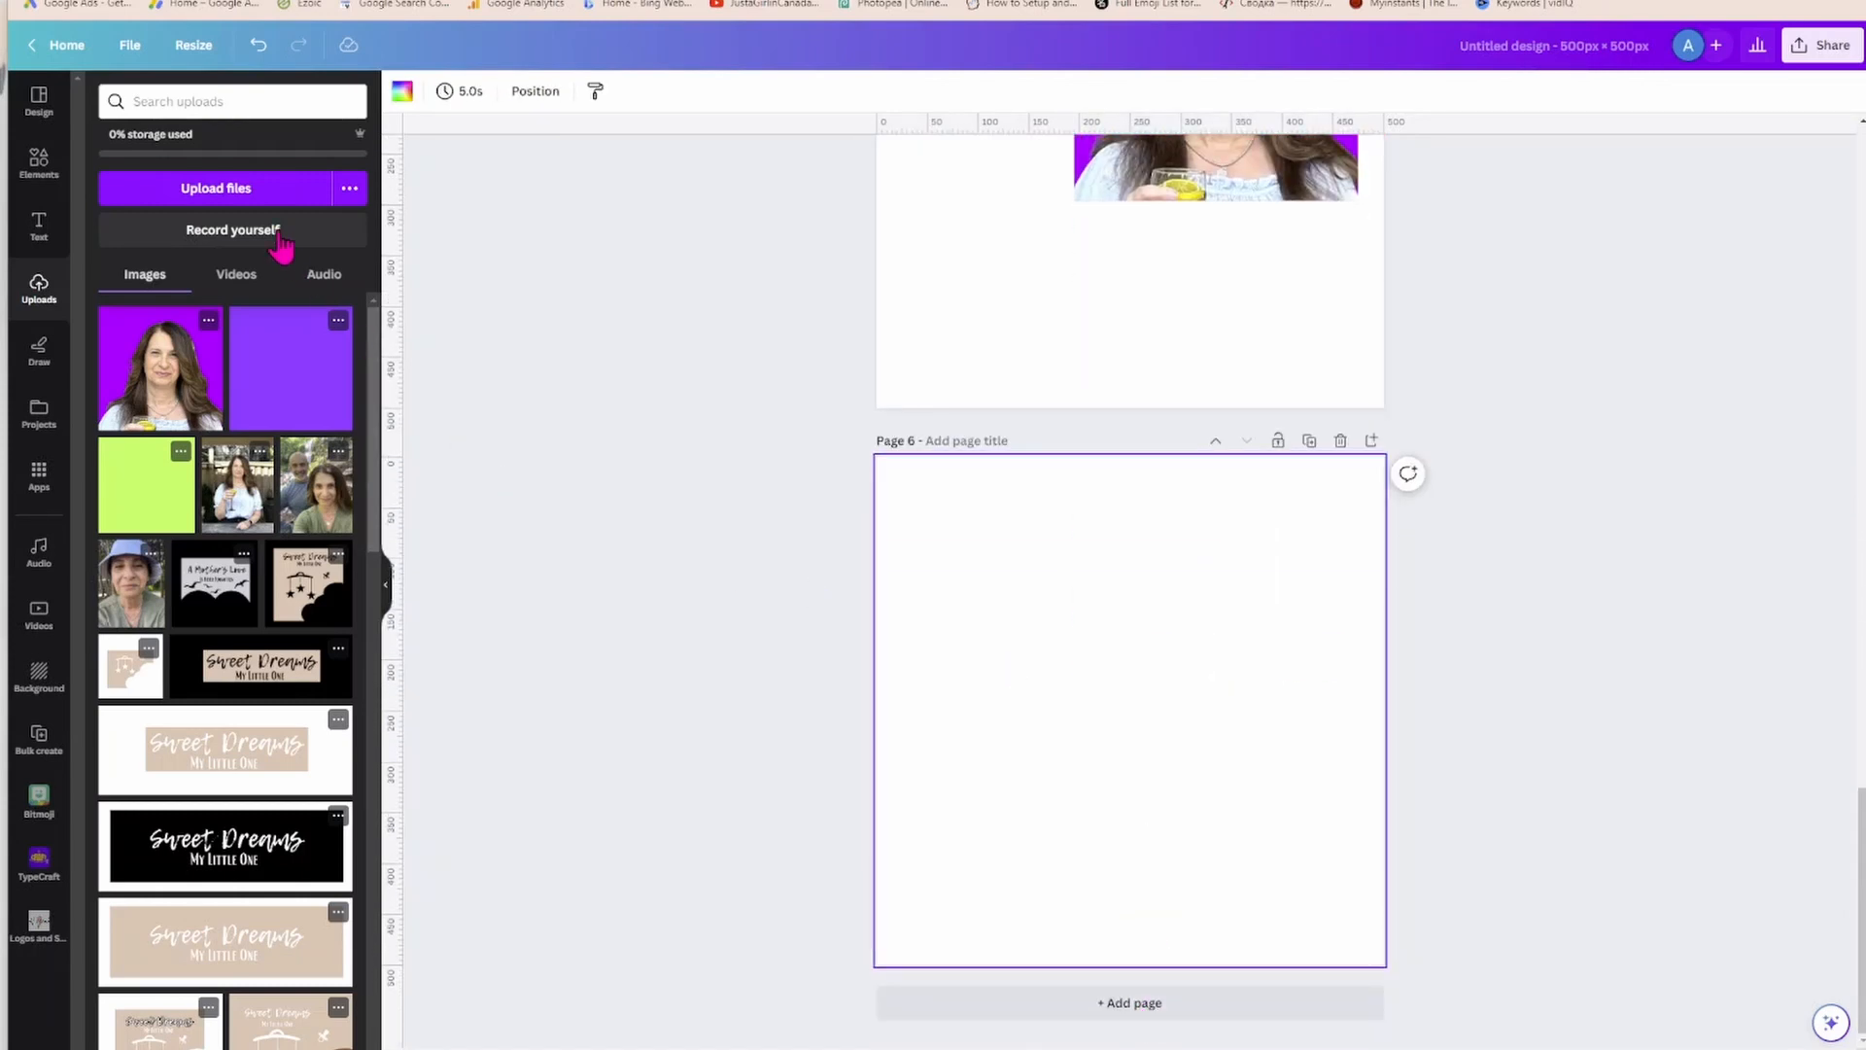
left_click(39, 175)
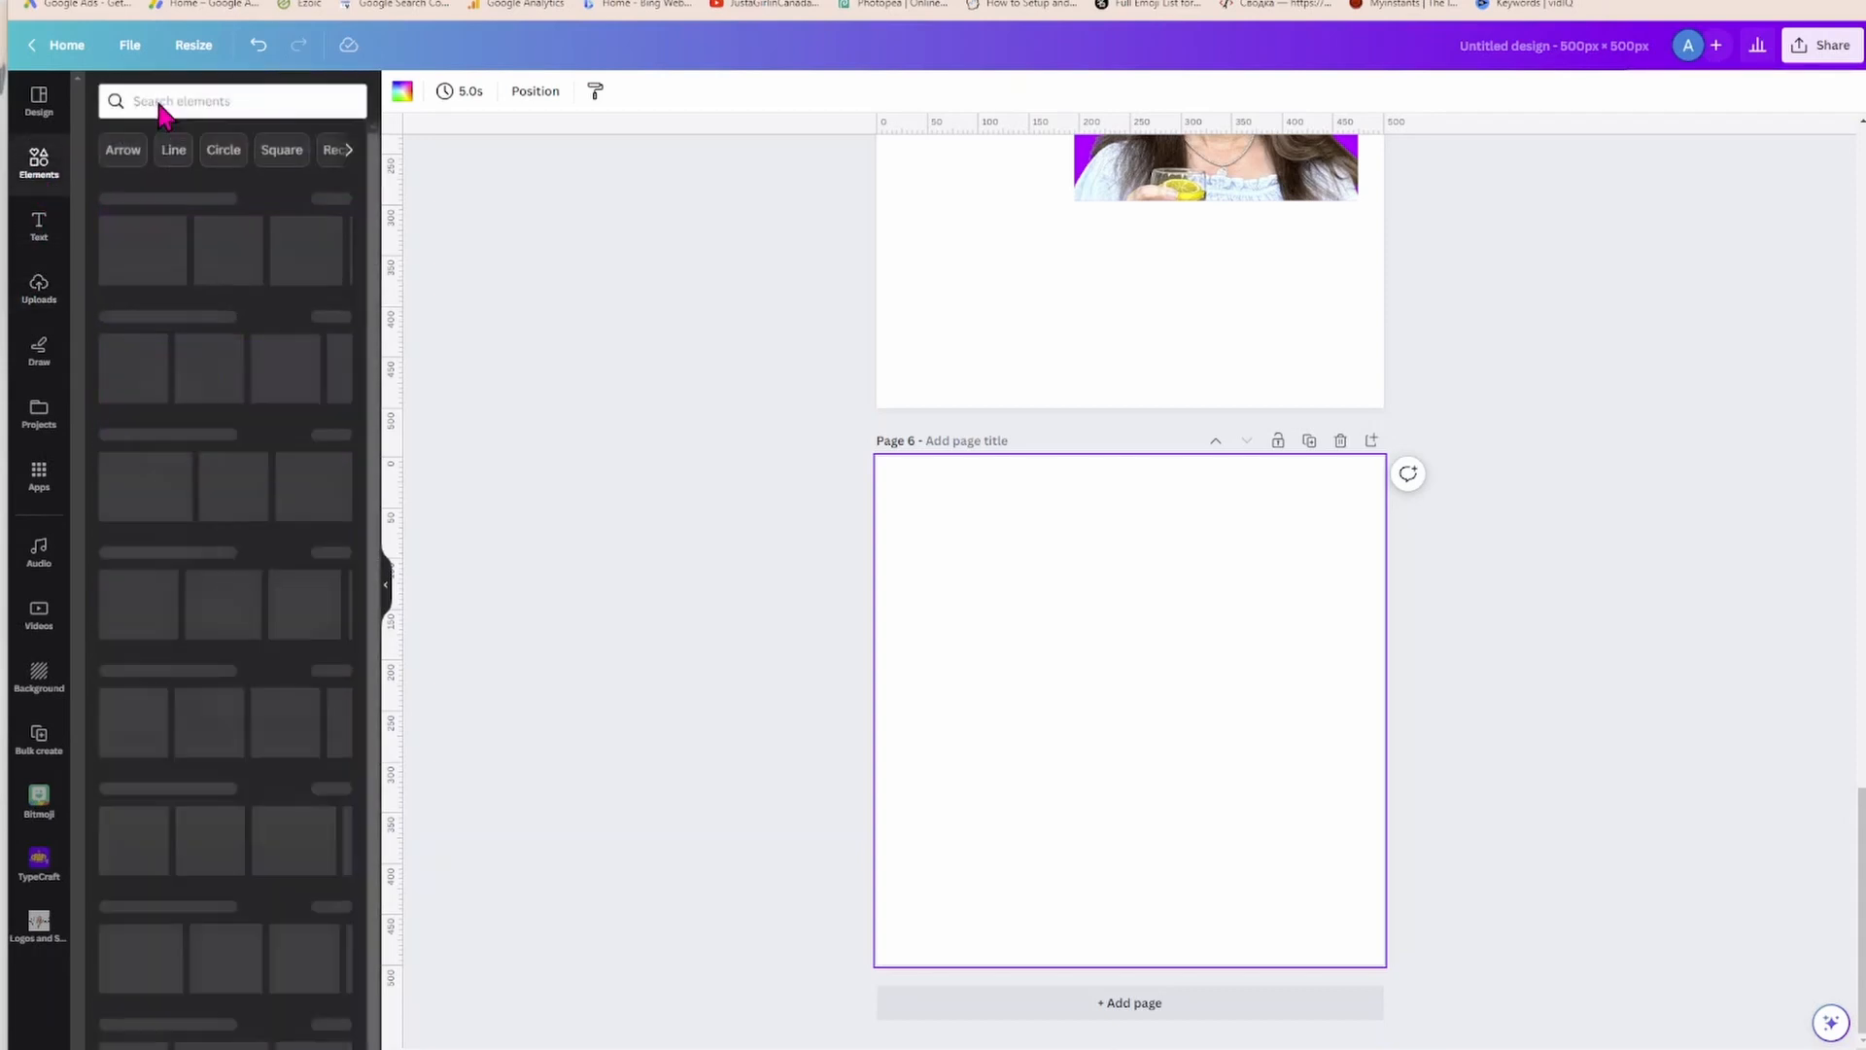
left_click(204, 103)
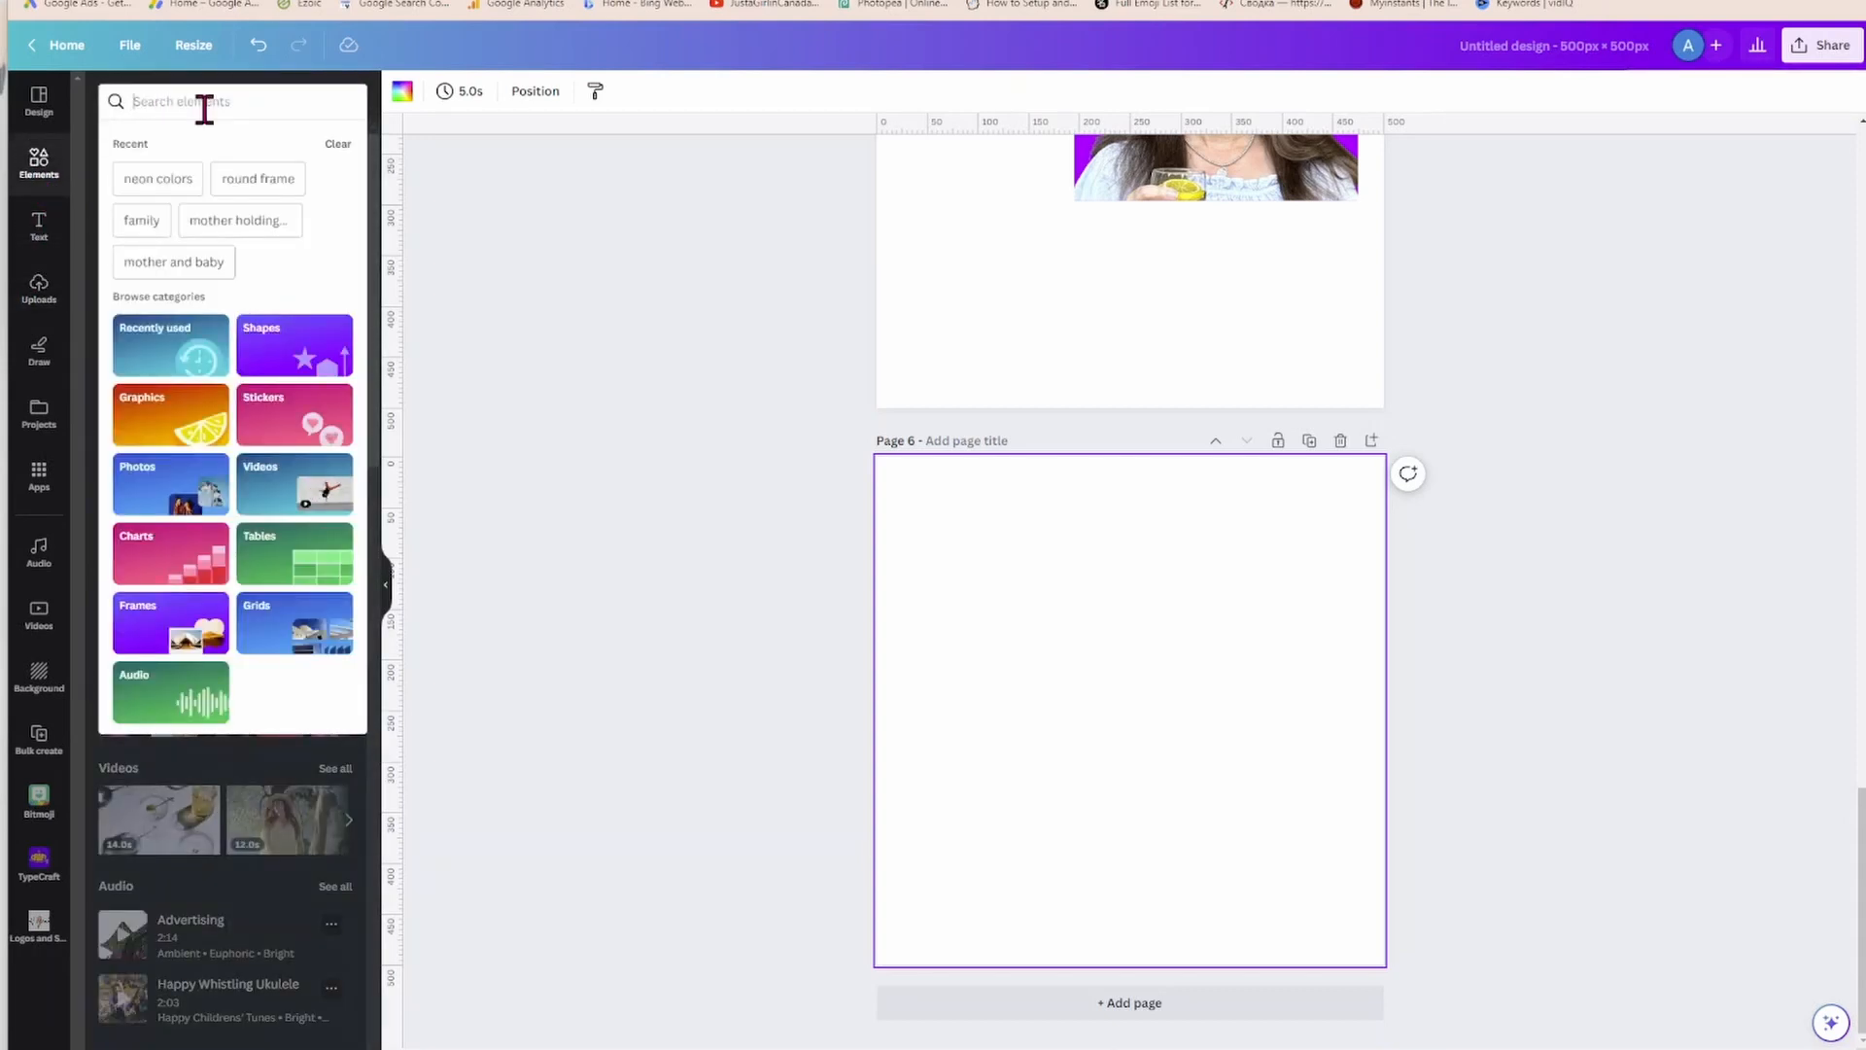
type("round fr")
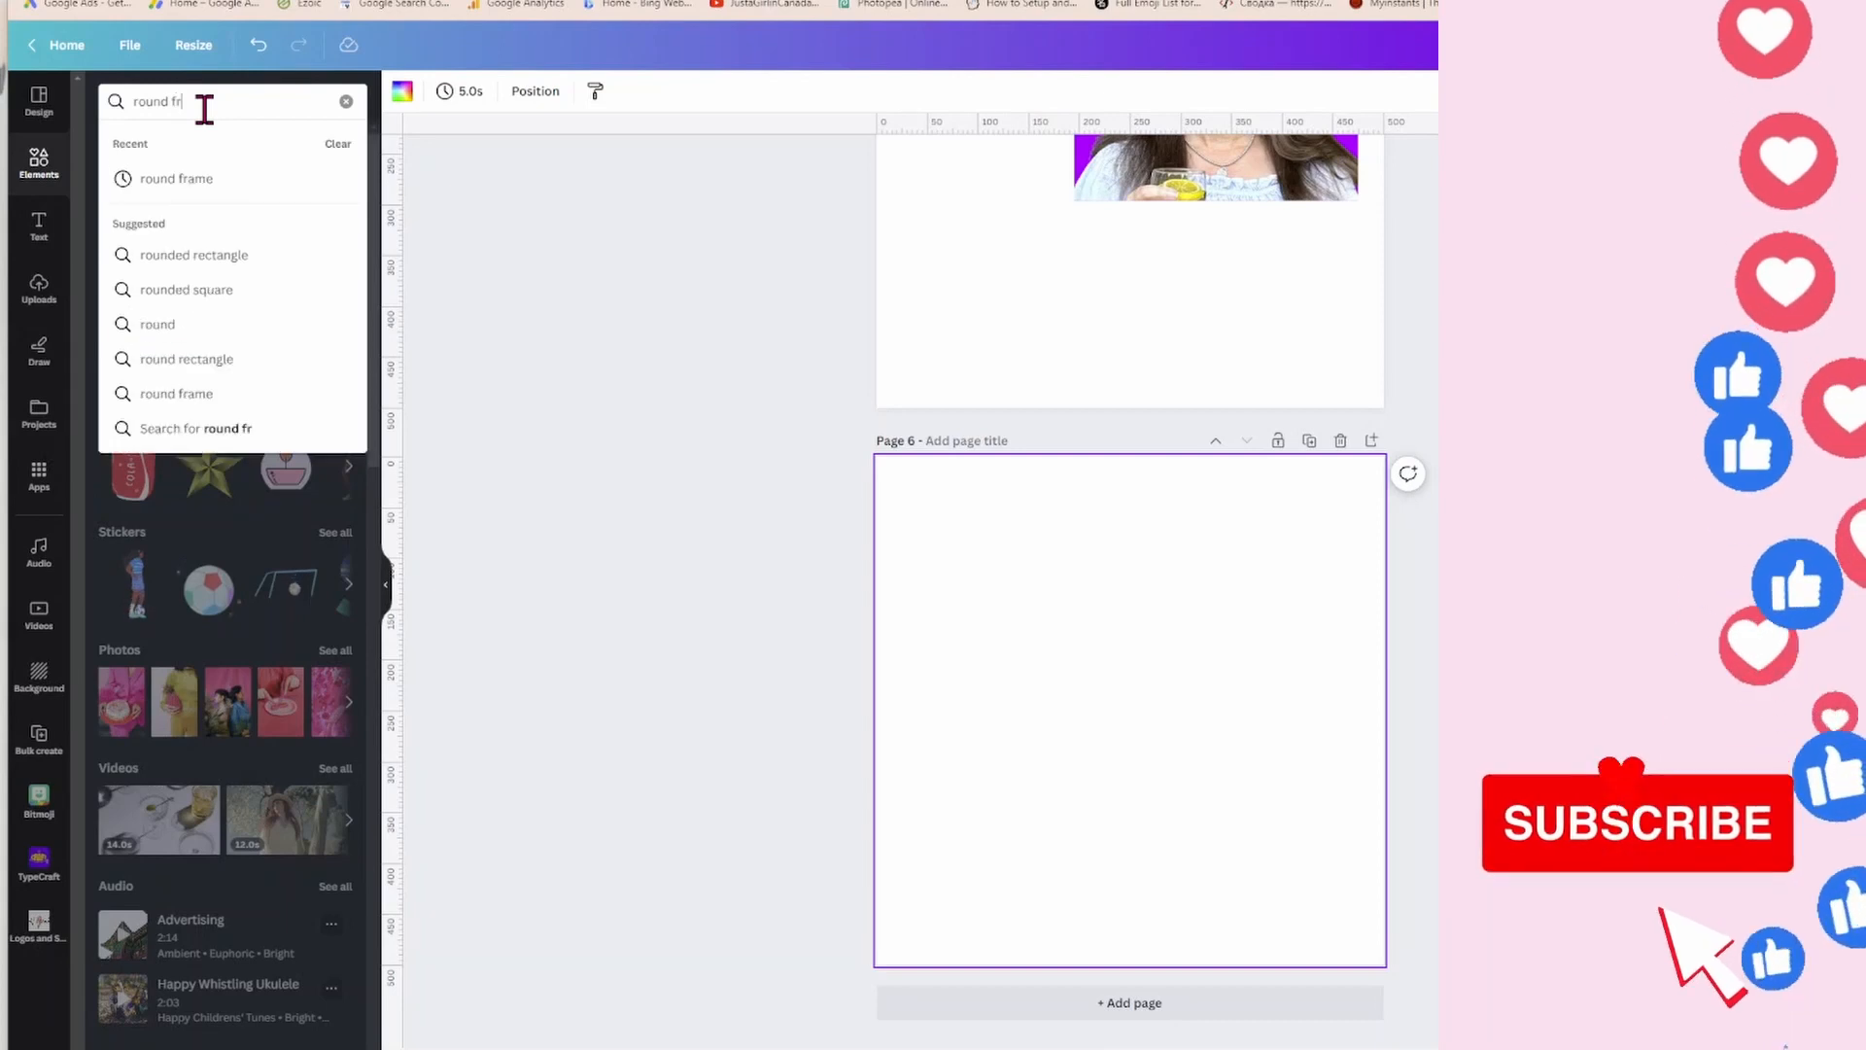
type("ame")
key("Return")
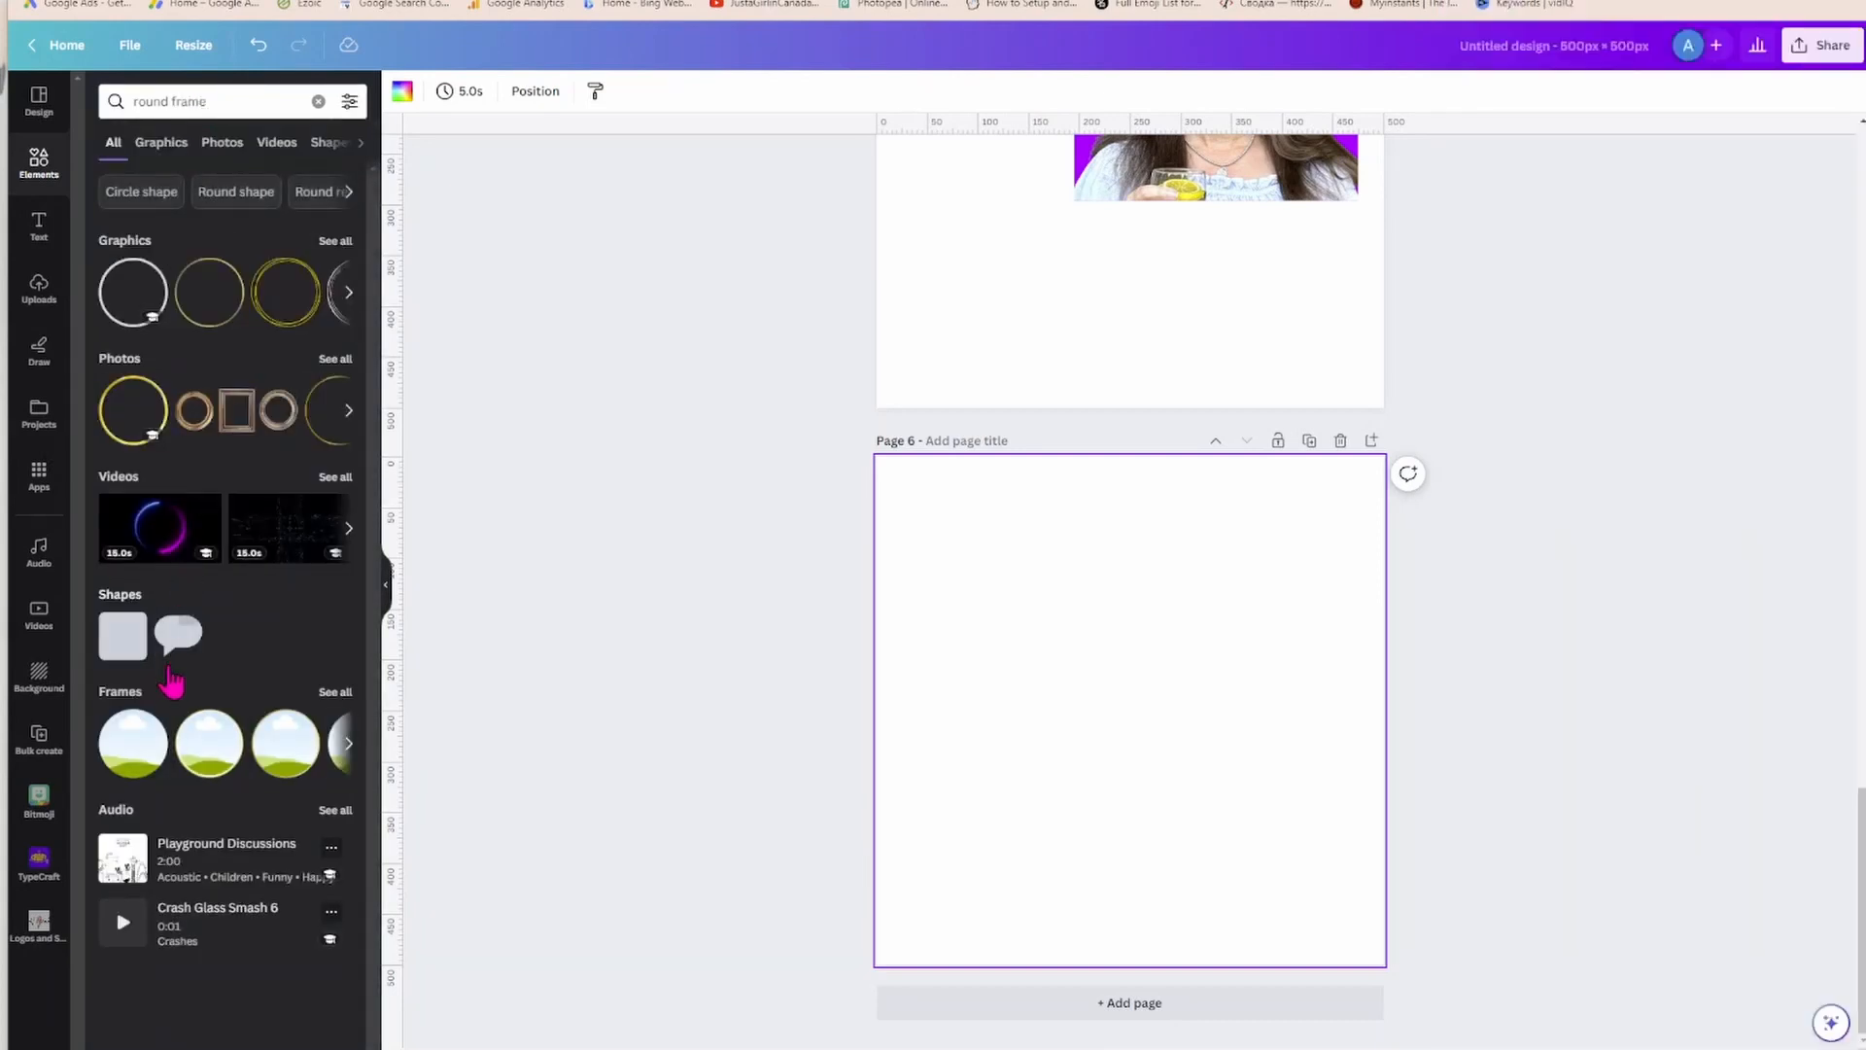
left_click(138, 749)
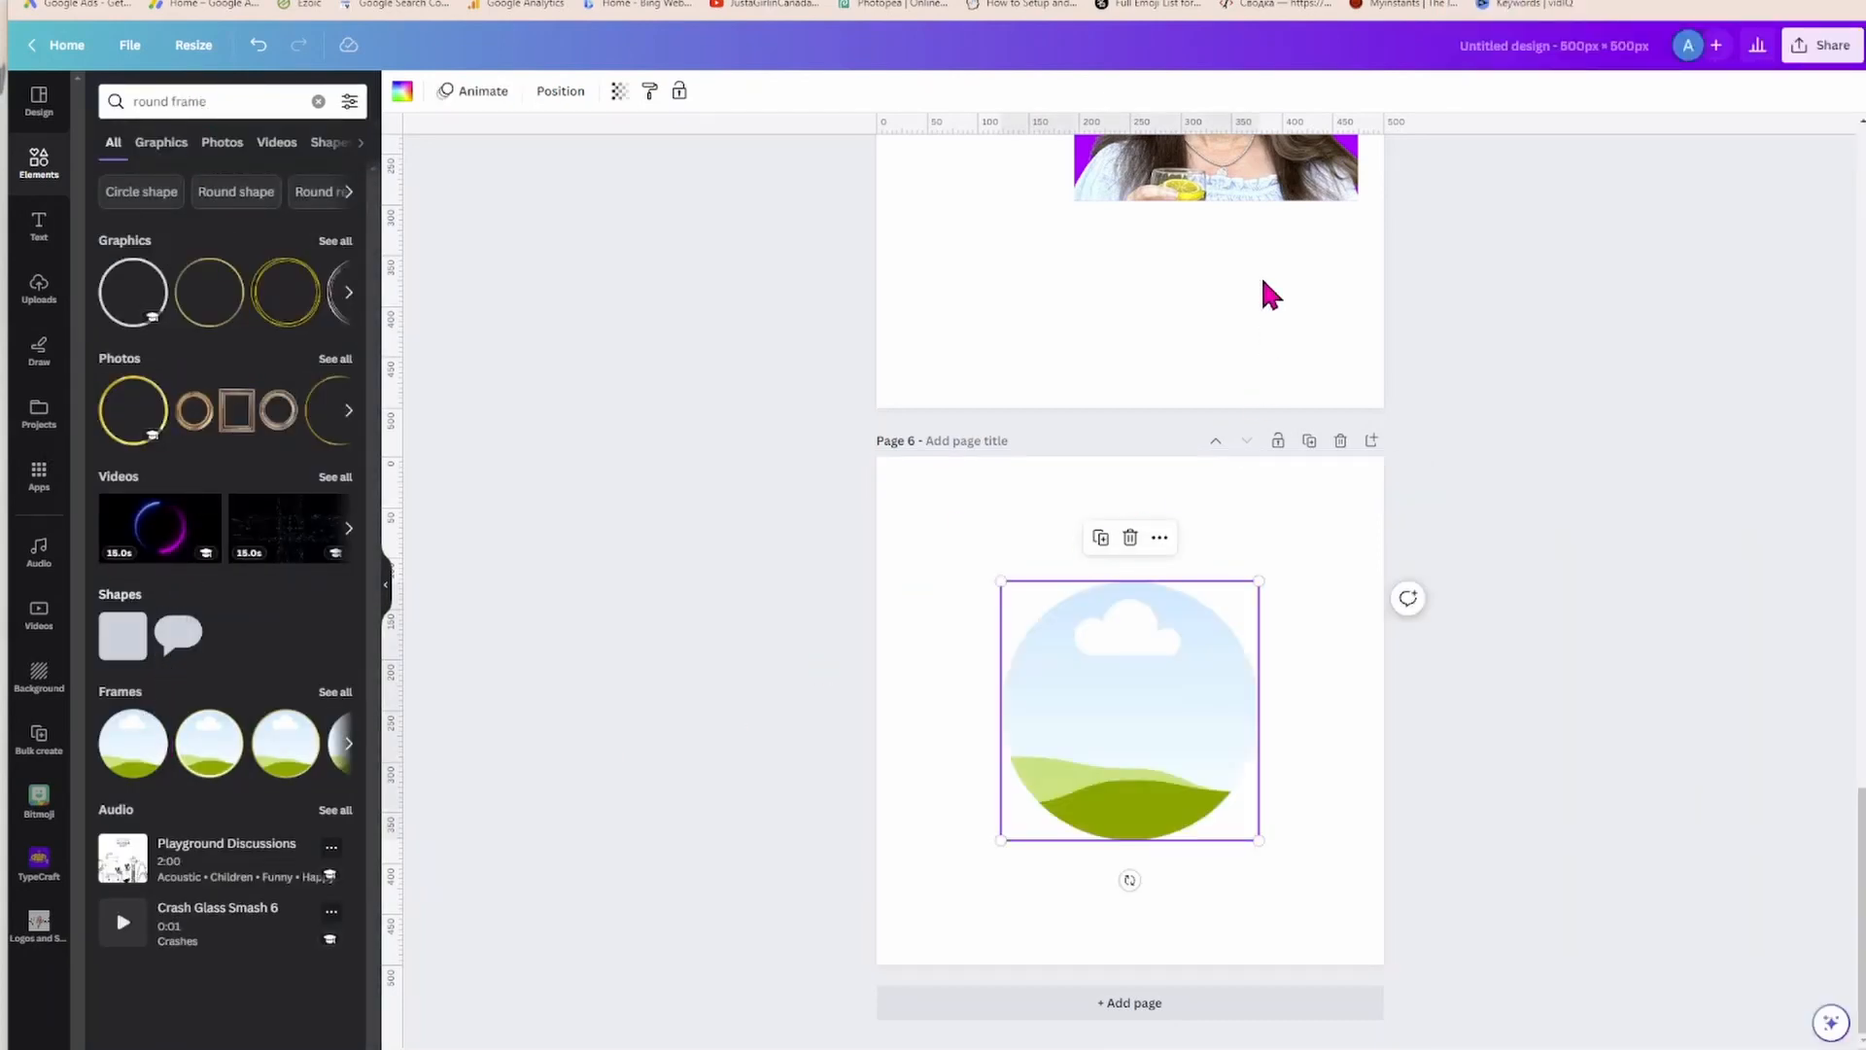
Copy the purple-background portrait from page 5 and place it inside the circular frame on page 6.
left_click(1260, 185)
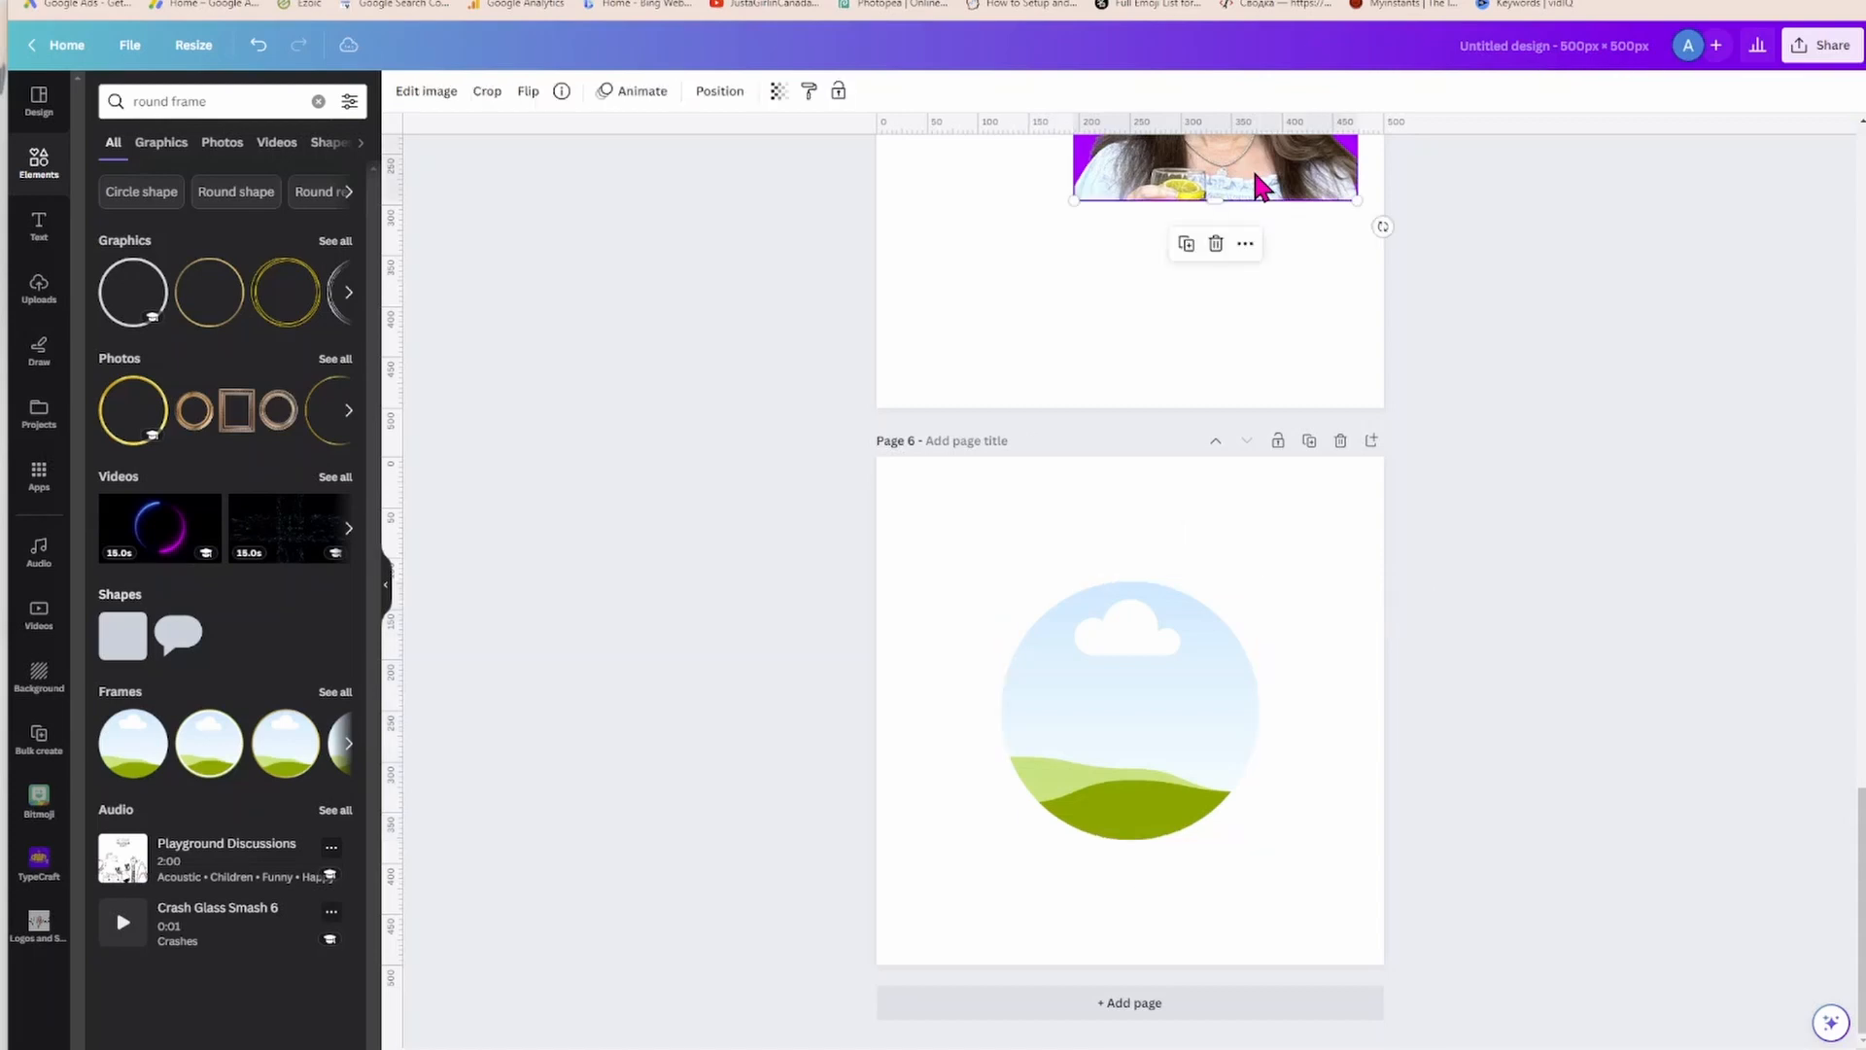
scroll(1260, 185, "up", 2)
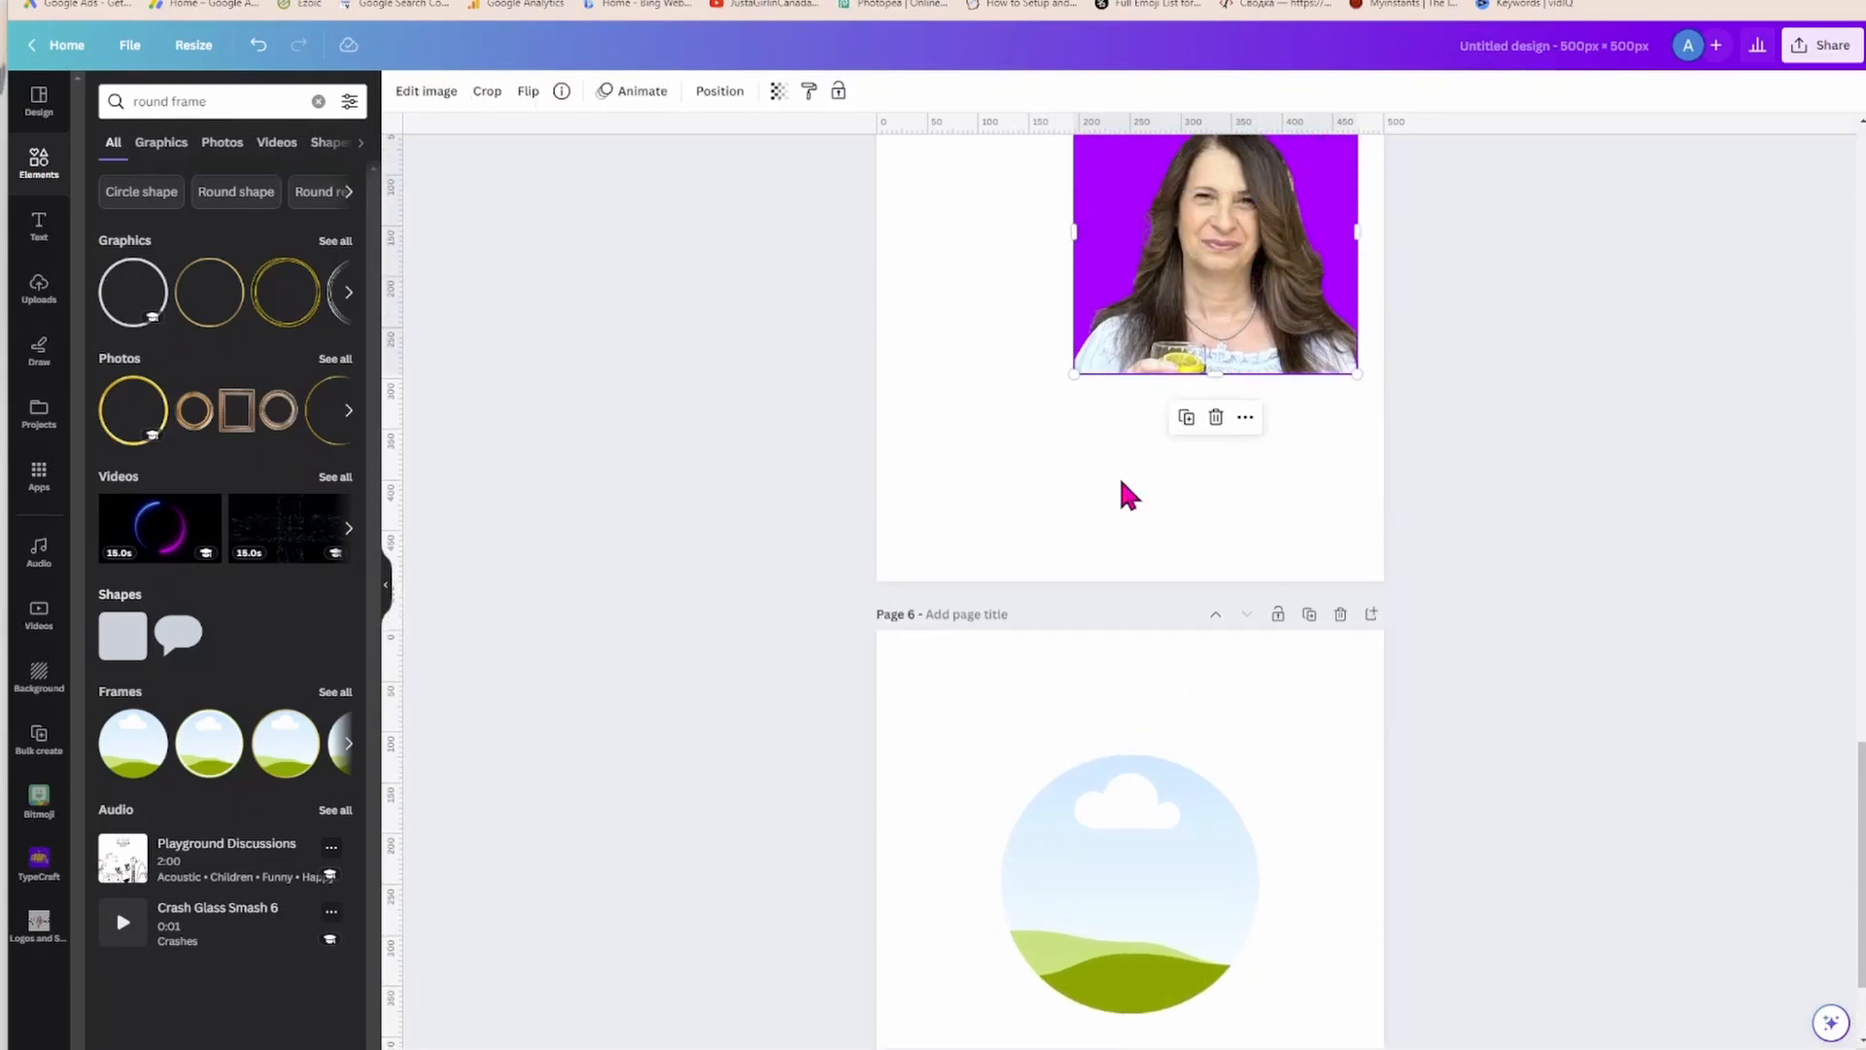
left_click(1324, 919)
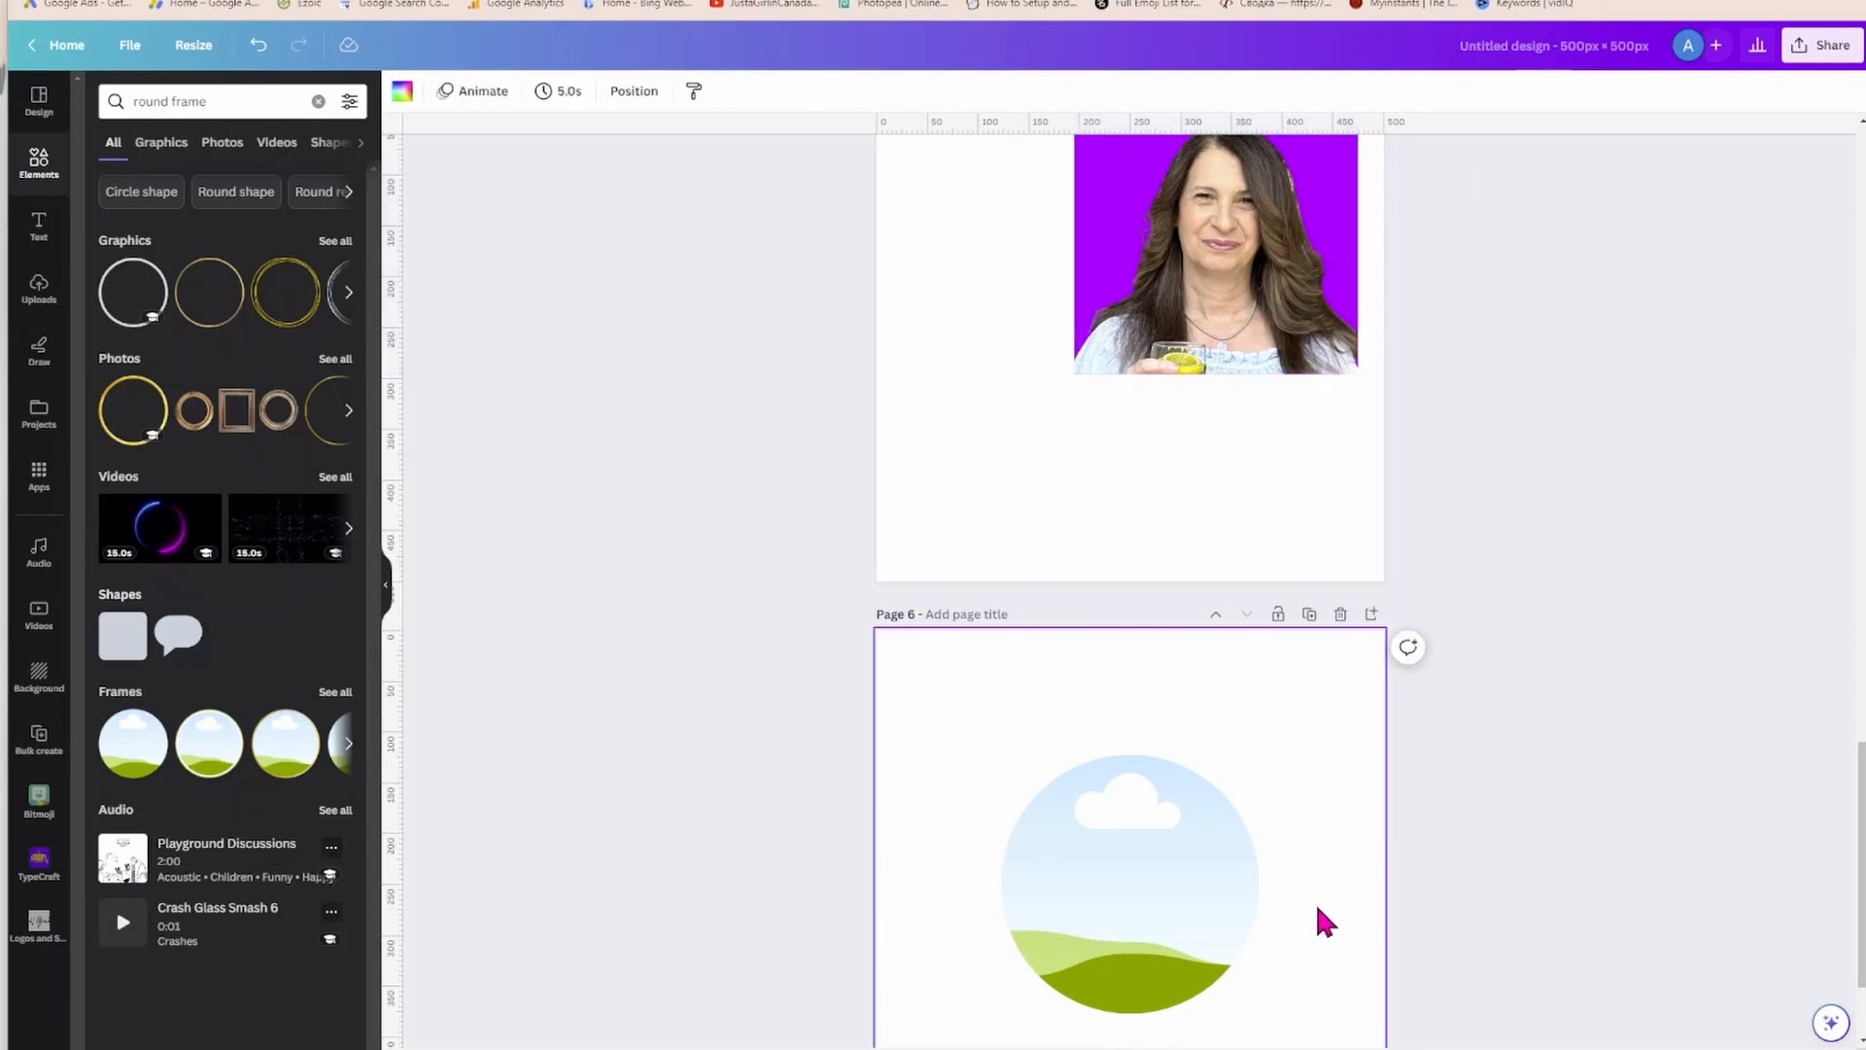
key("ctrl+v")
left_click_drag(1244, 783, 1195, 817)
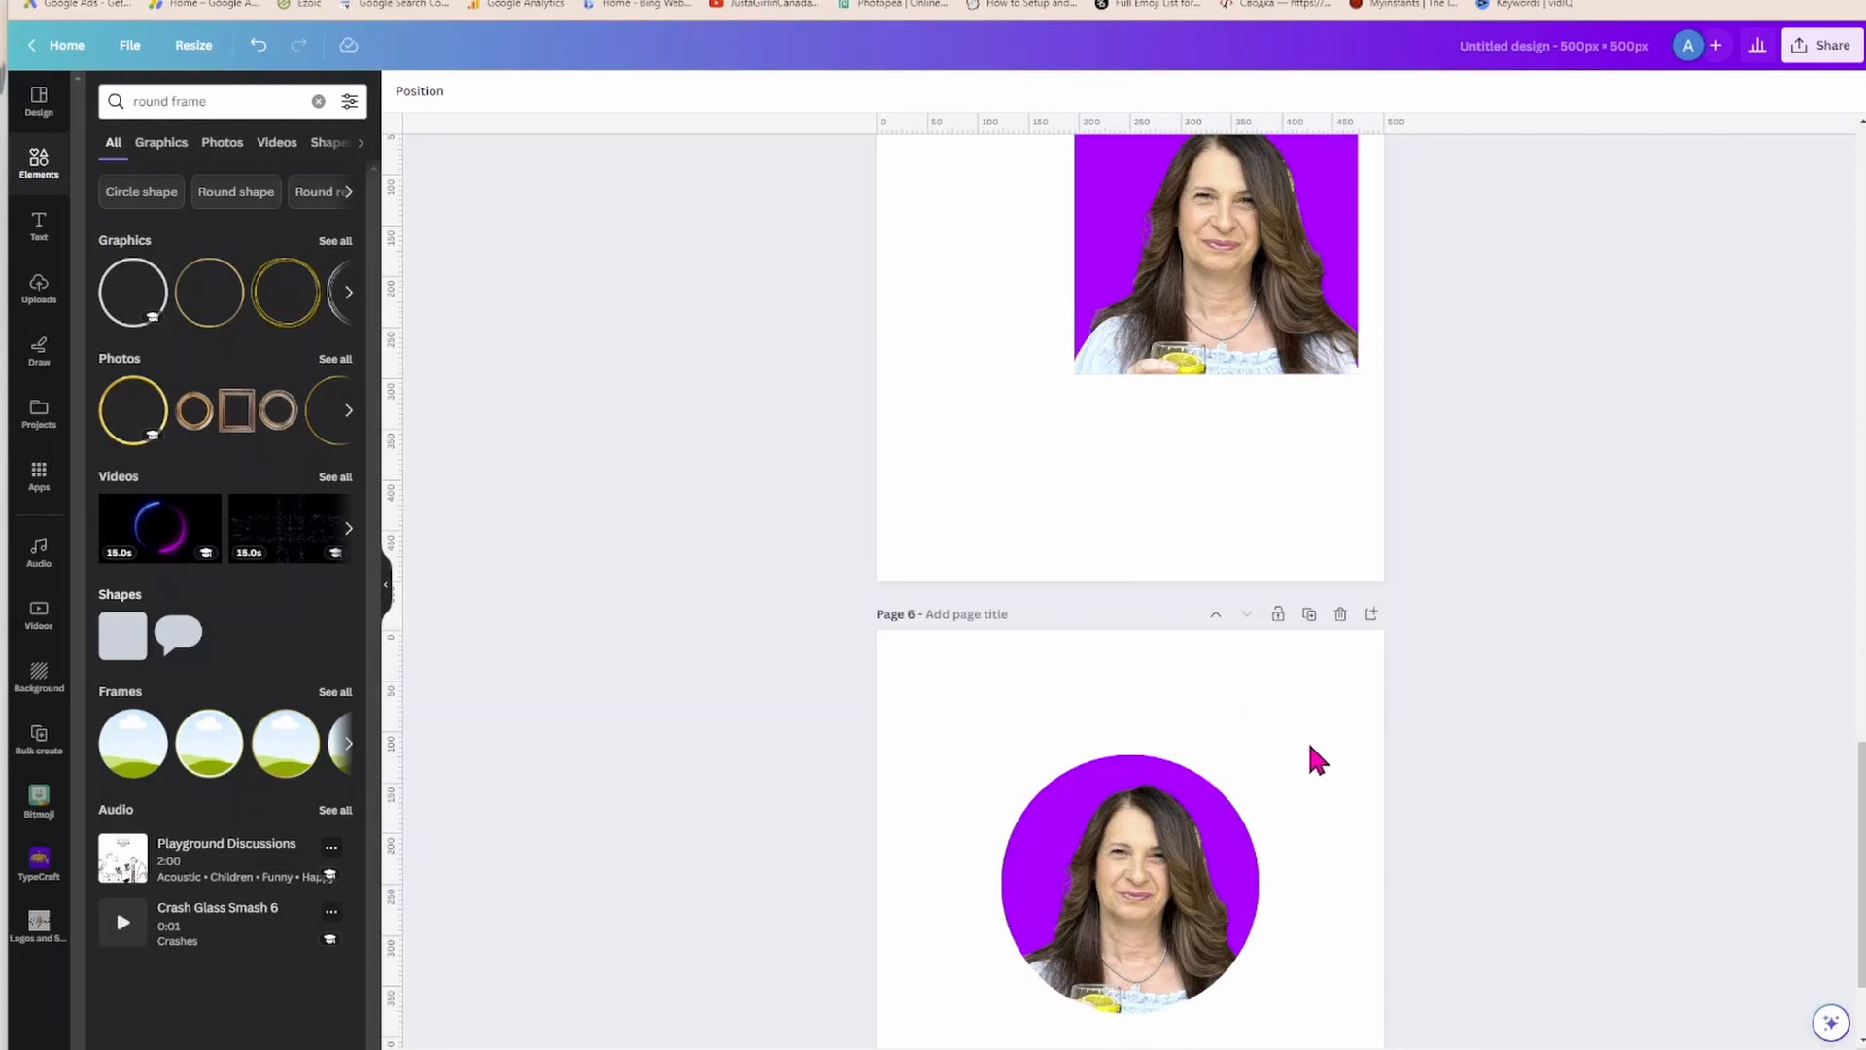
Enlarge the framed round portrait until it nearly fills page 6 and centre it on the page.
scroll(1312, 760, "down", 2)
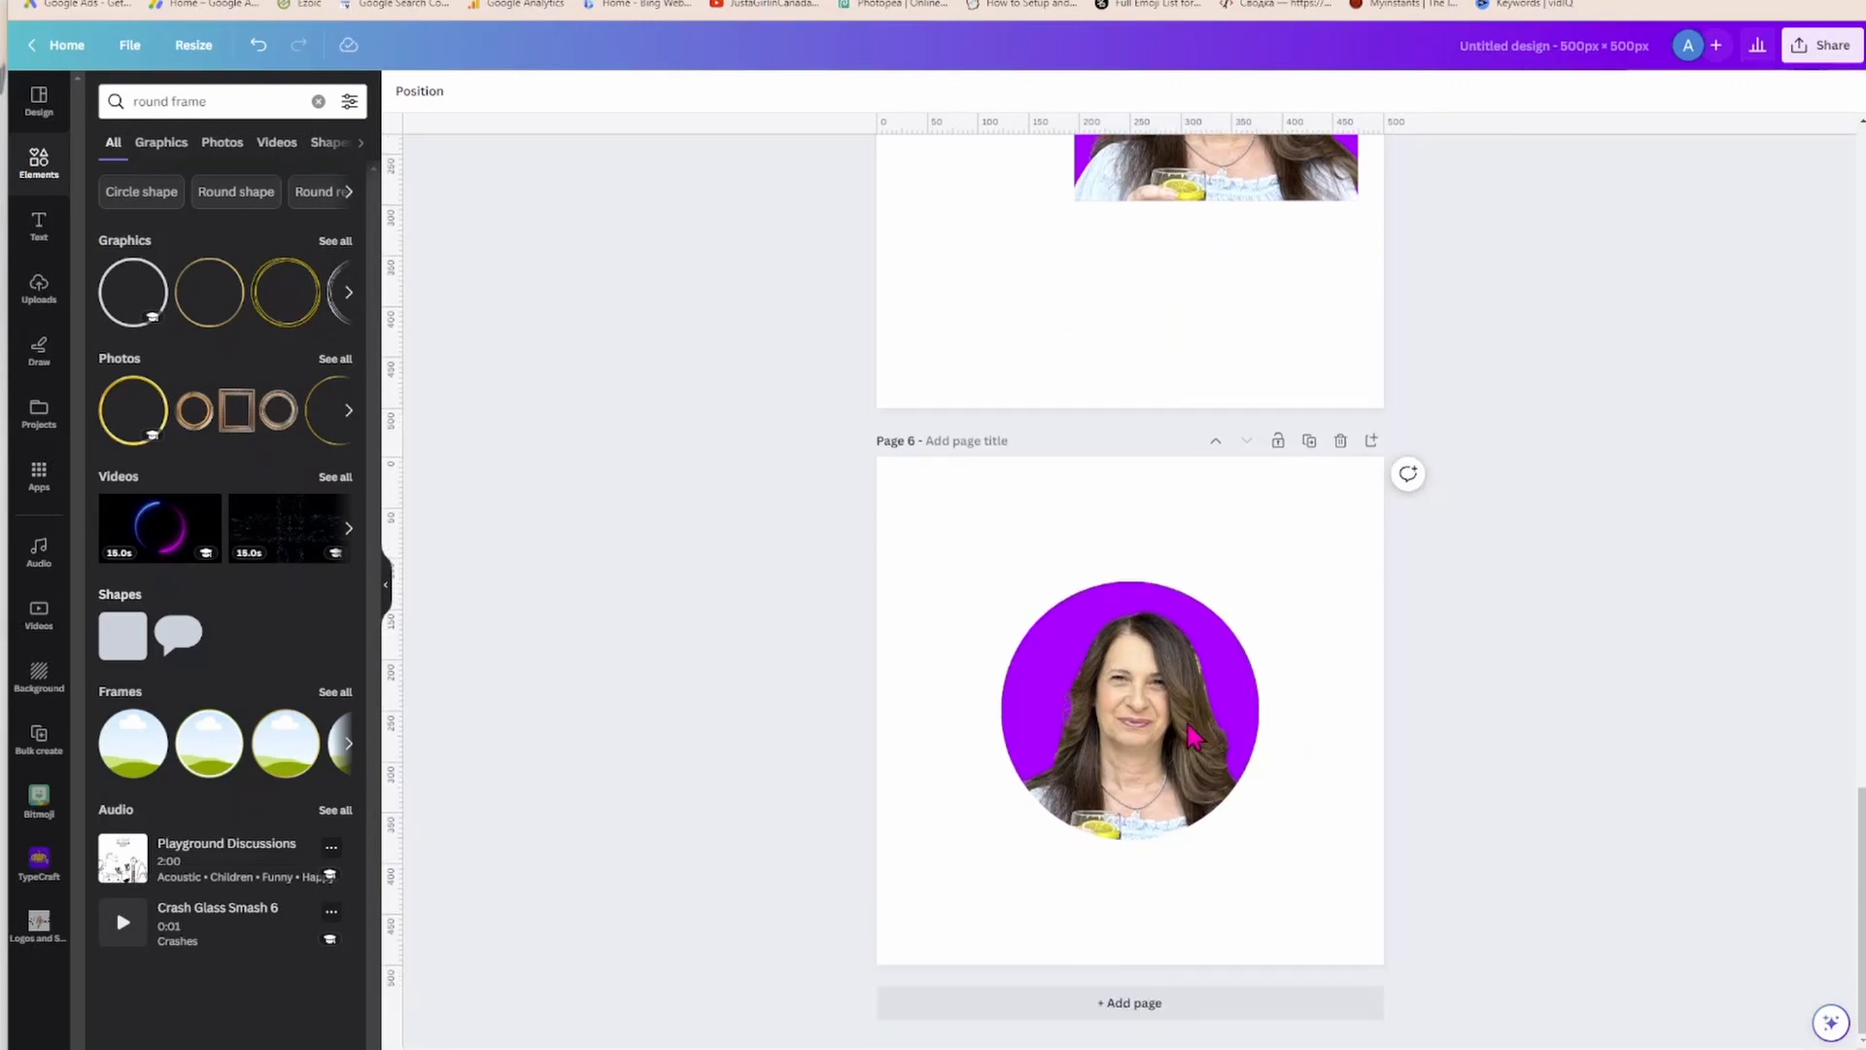
left_click(1165, 737)
left_click_drag(1259, 582, 1353, 487)
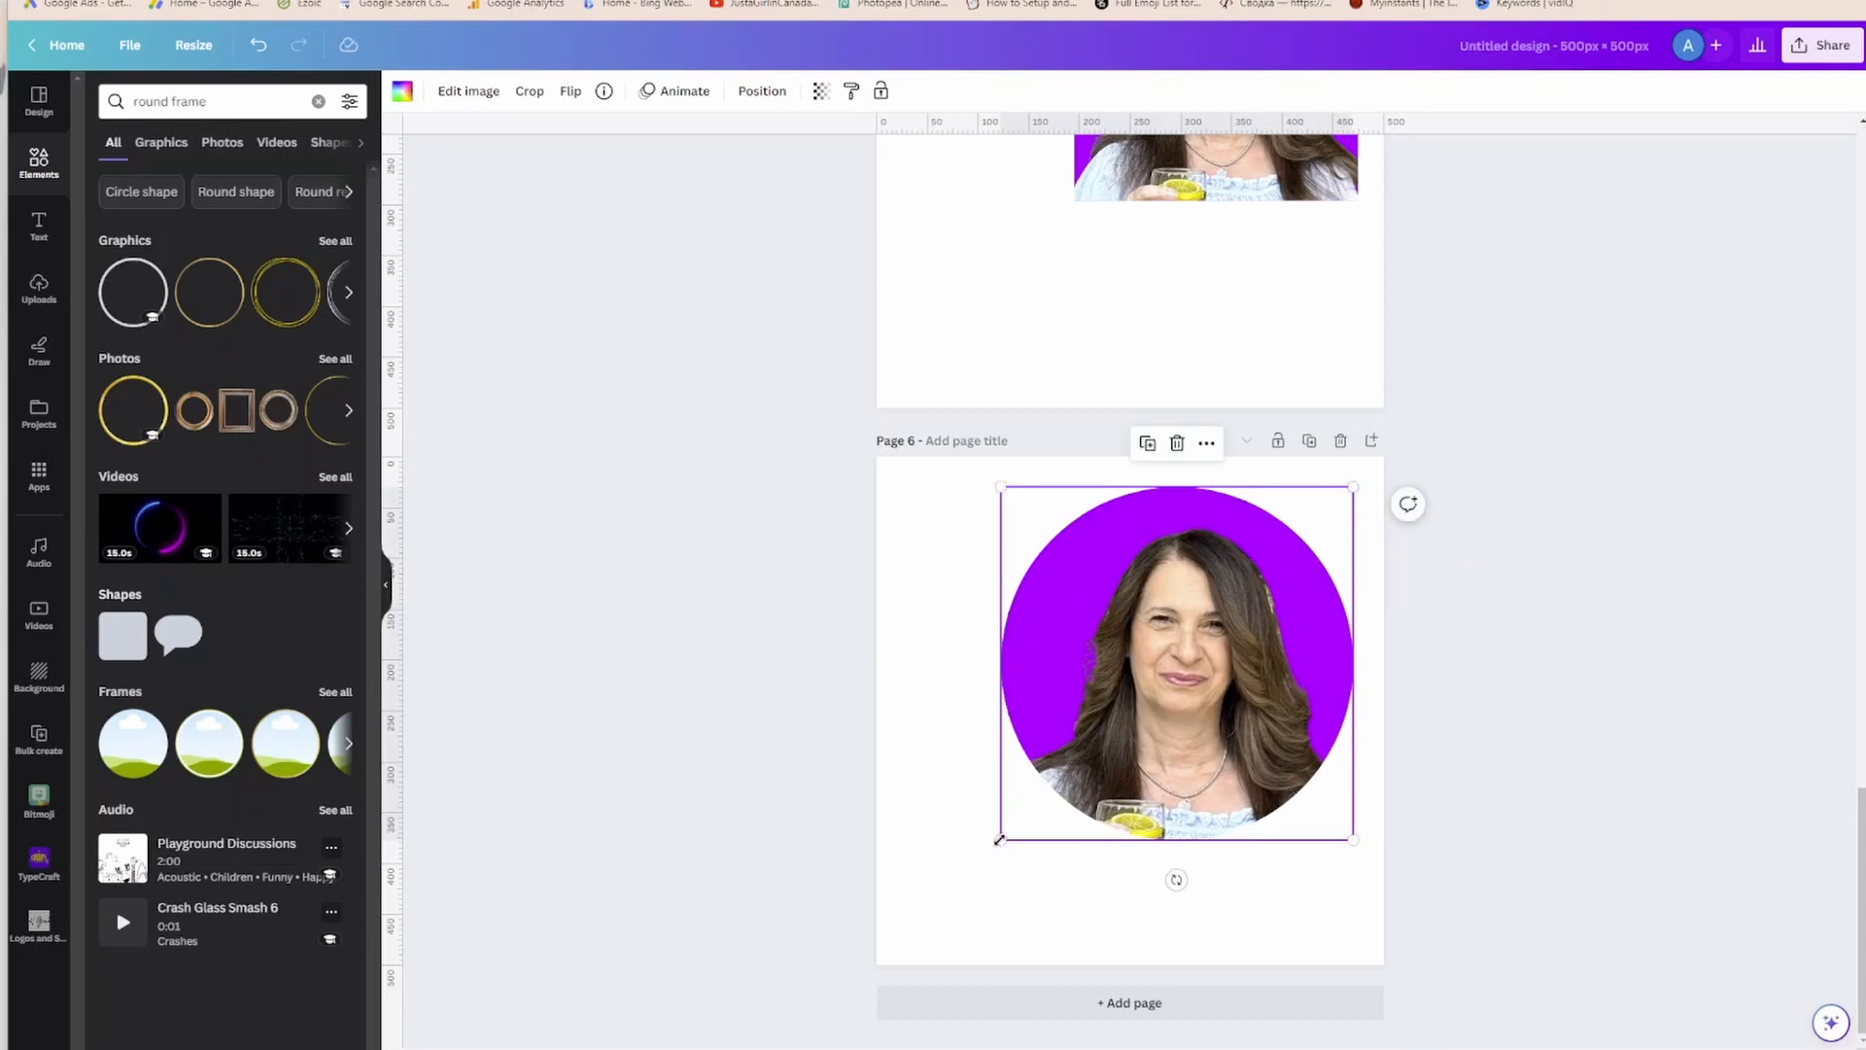
left_click_drag(1000, 839, 887, 954)
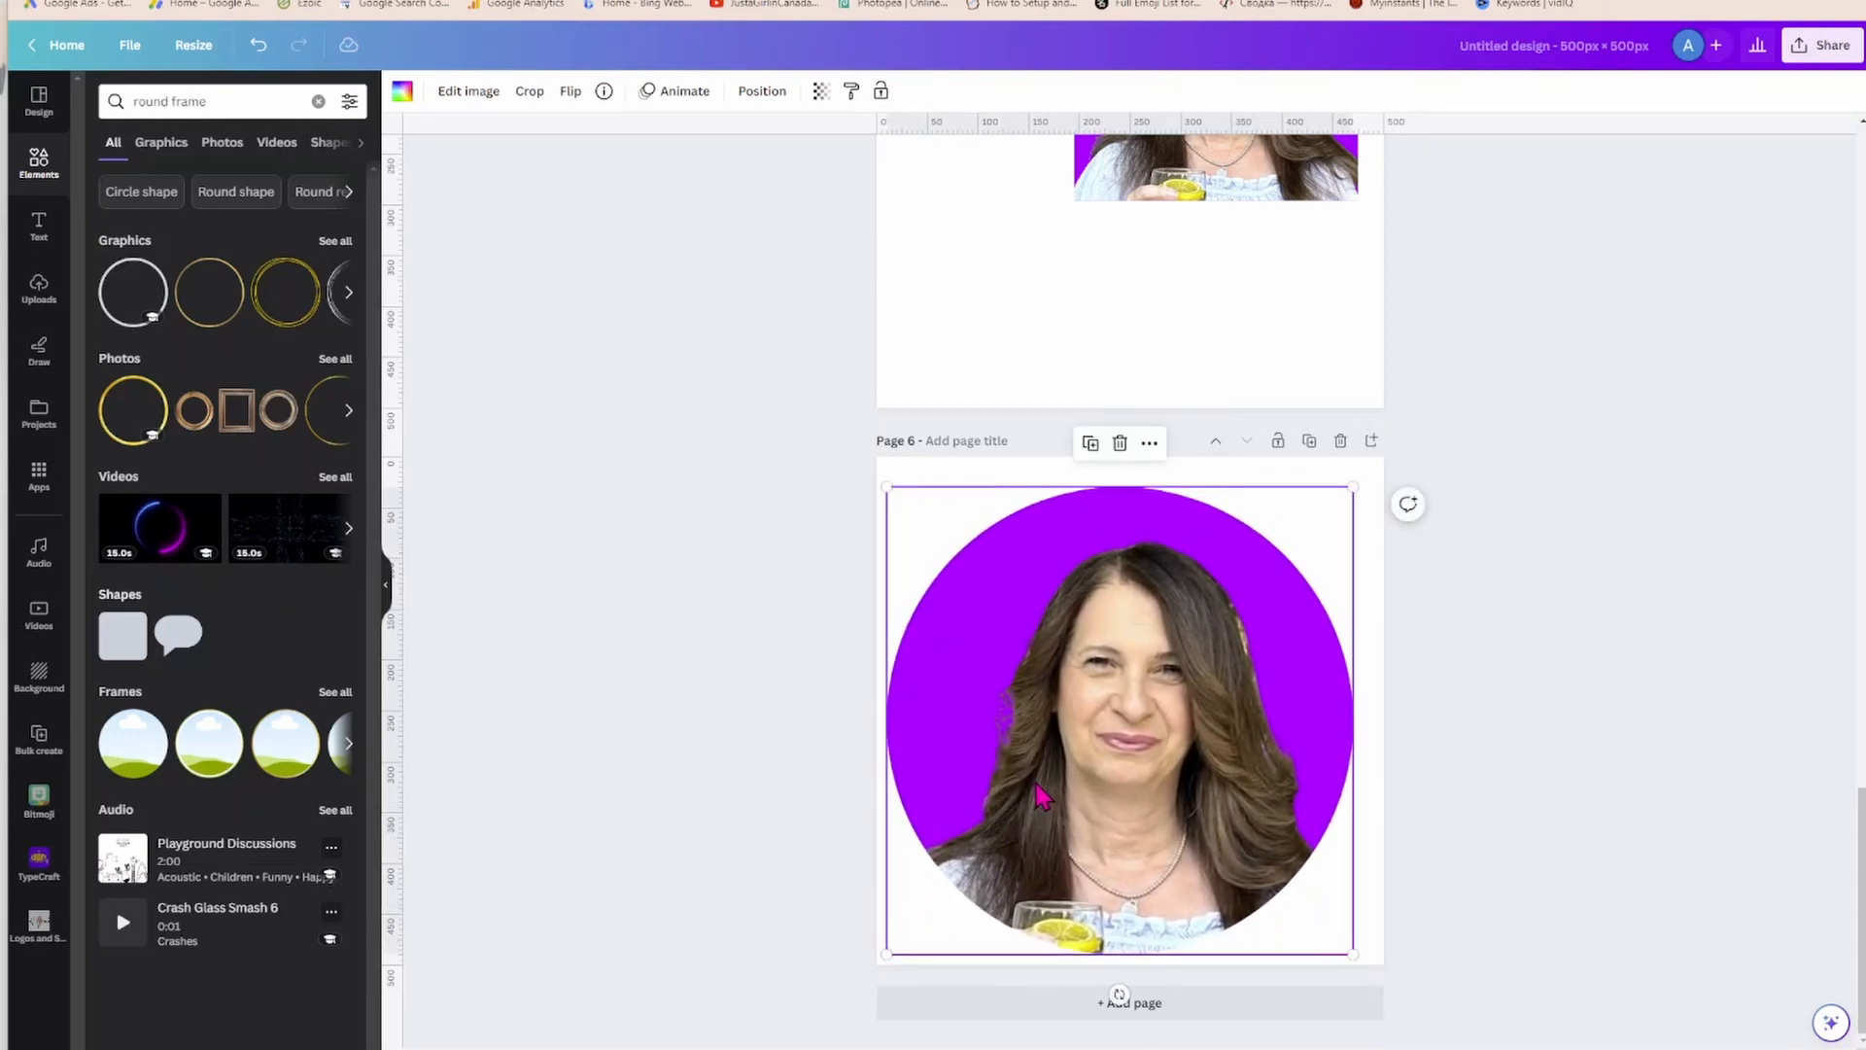
left_click_drag(1042, 797, 1044, 789)
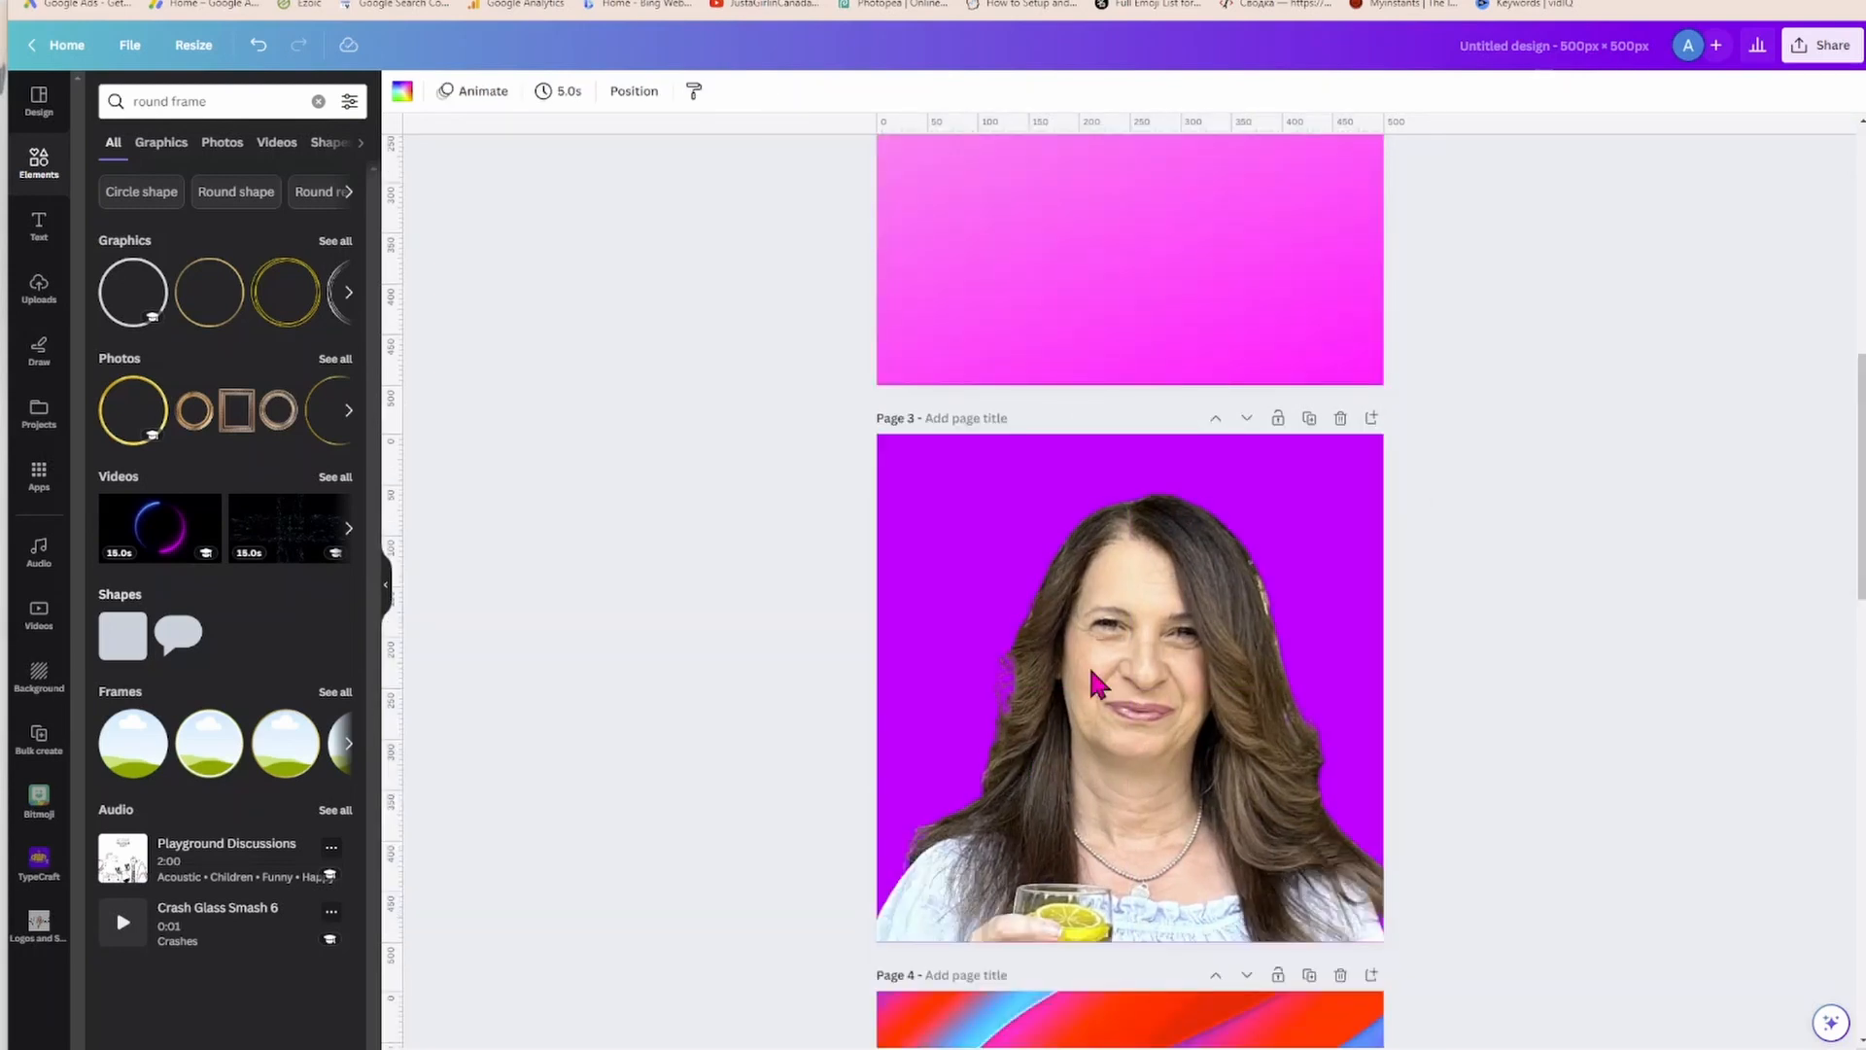
scroll(1091, 672, "up", 1)
scroll(1162, 763, "down", 1)
scroll(1023, 804, "down", 10)
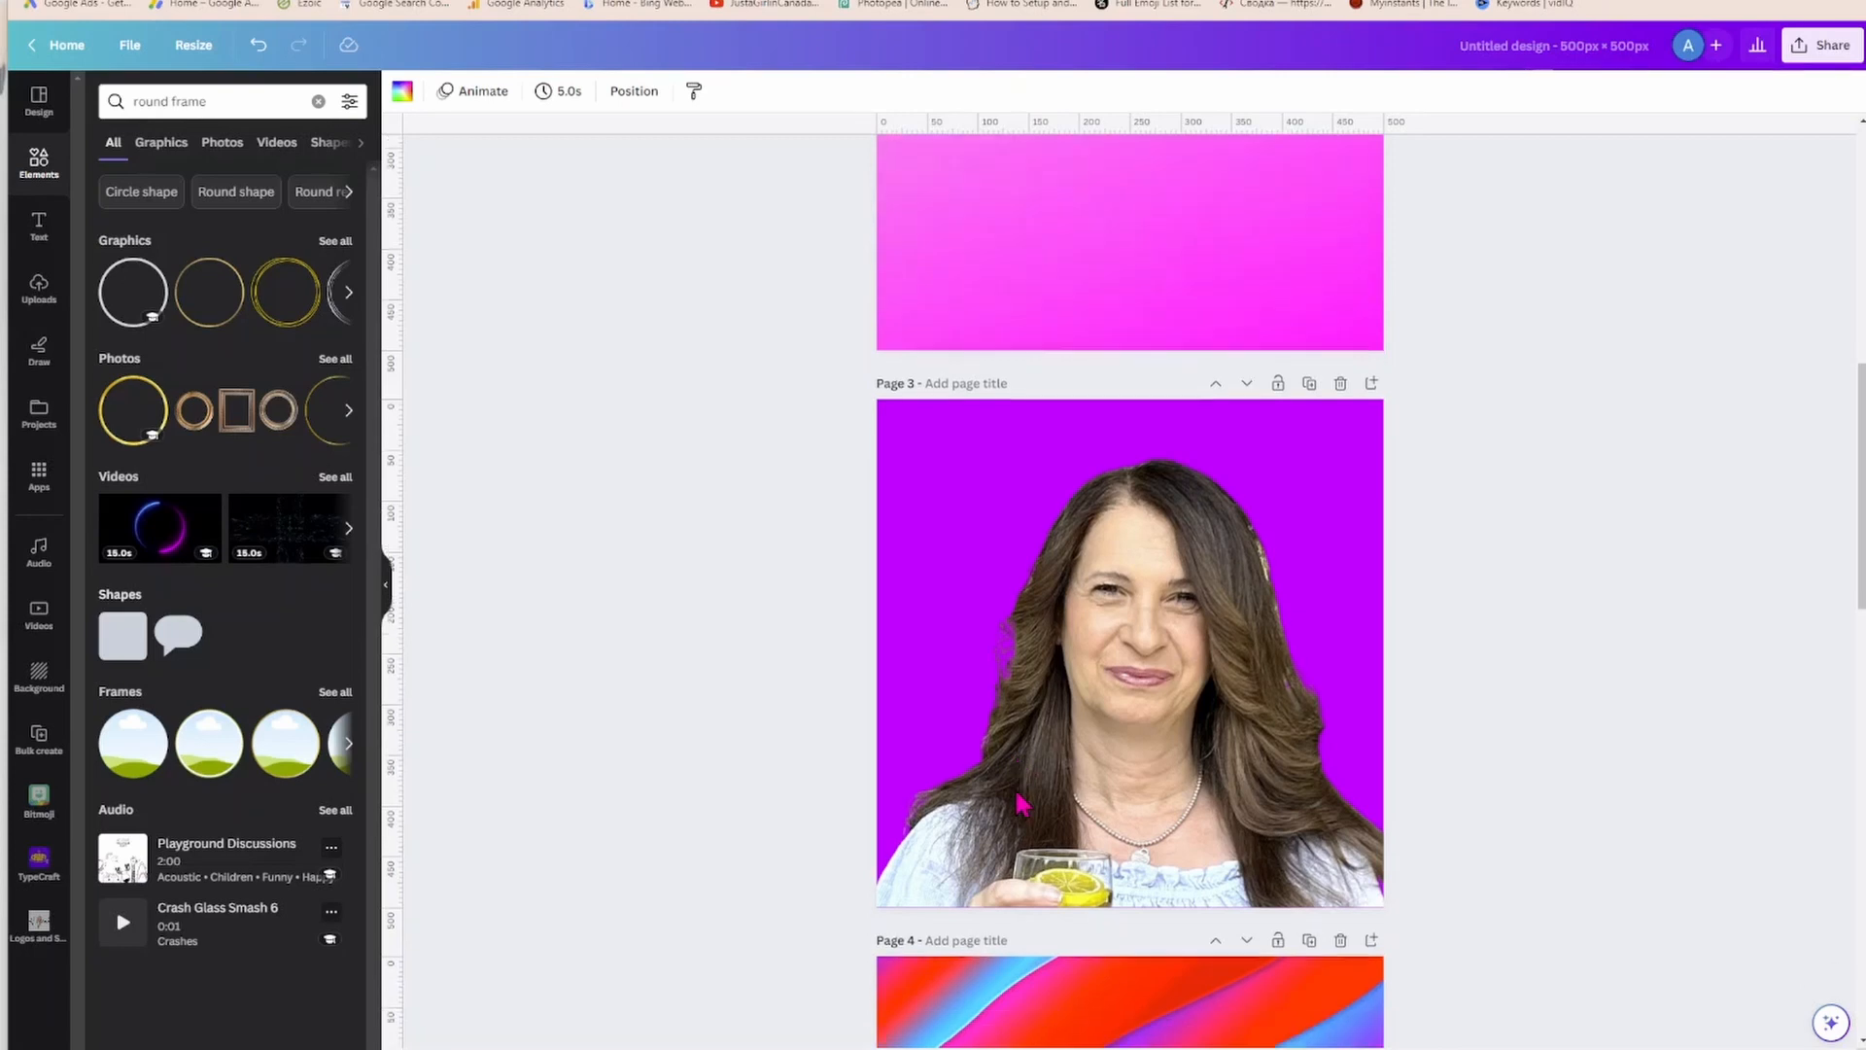
scroll(1022, 804, "down", 7)
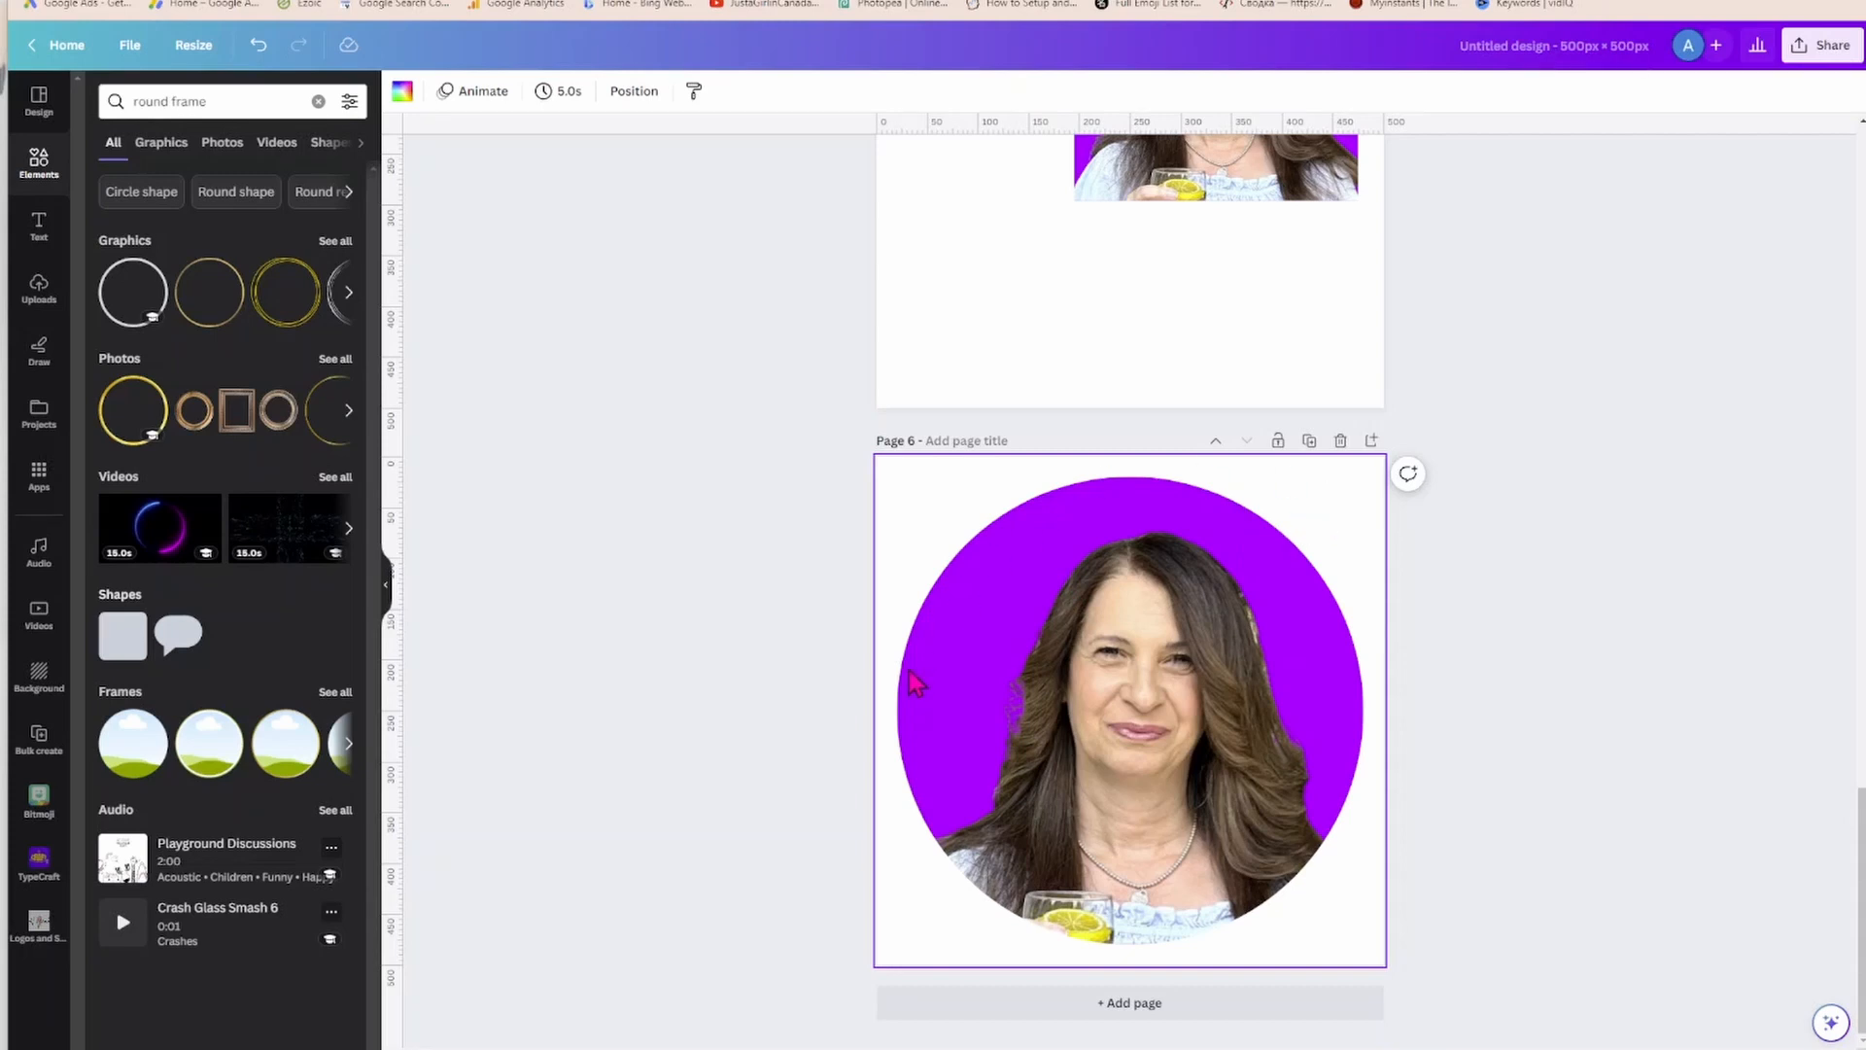
left_click(1366, 507)
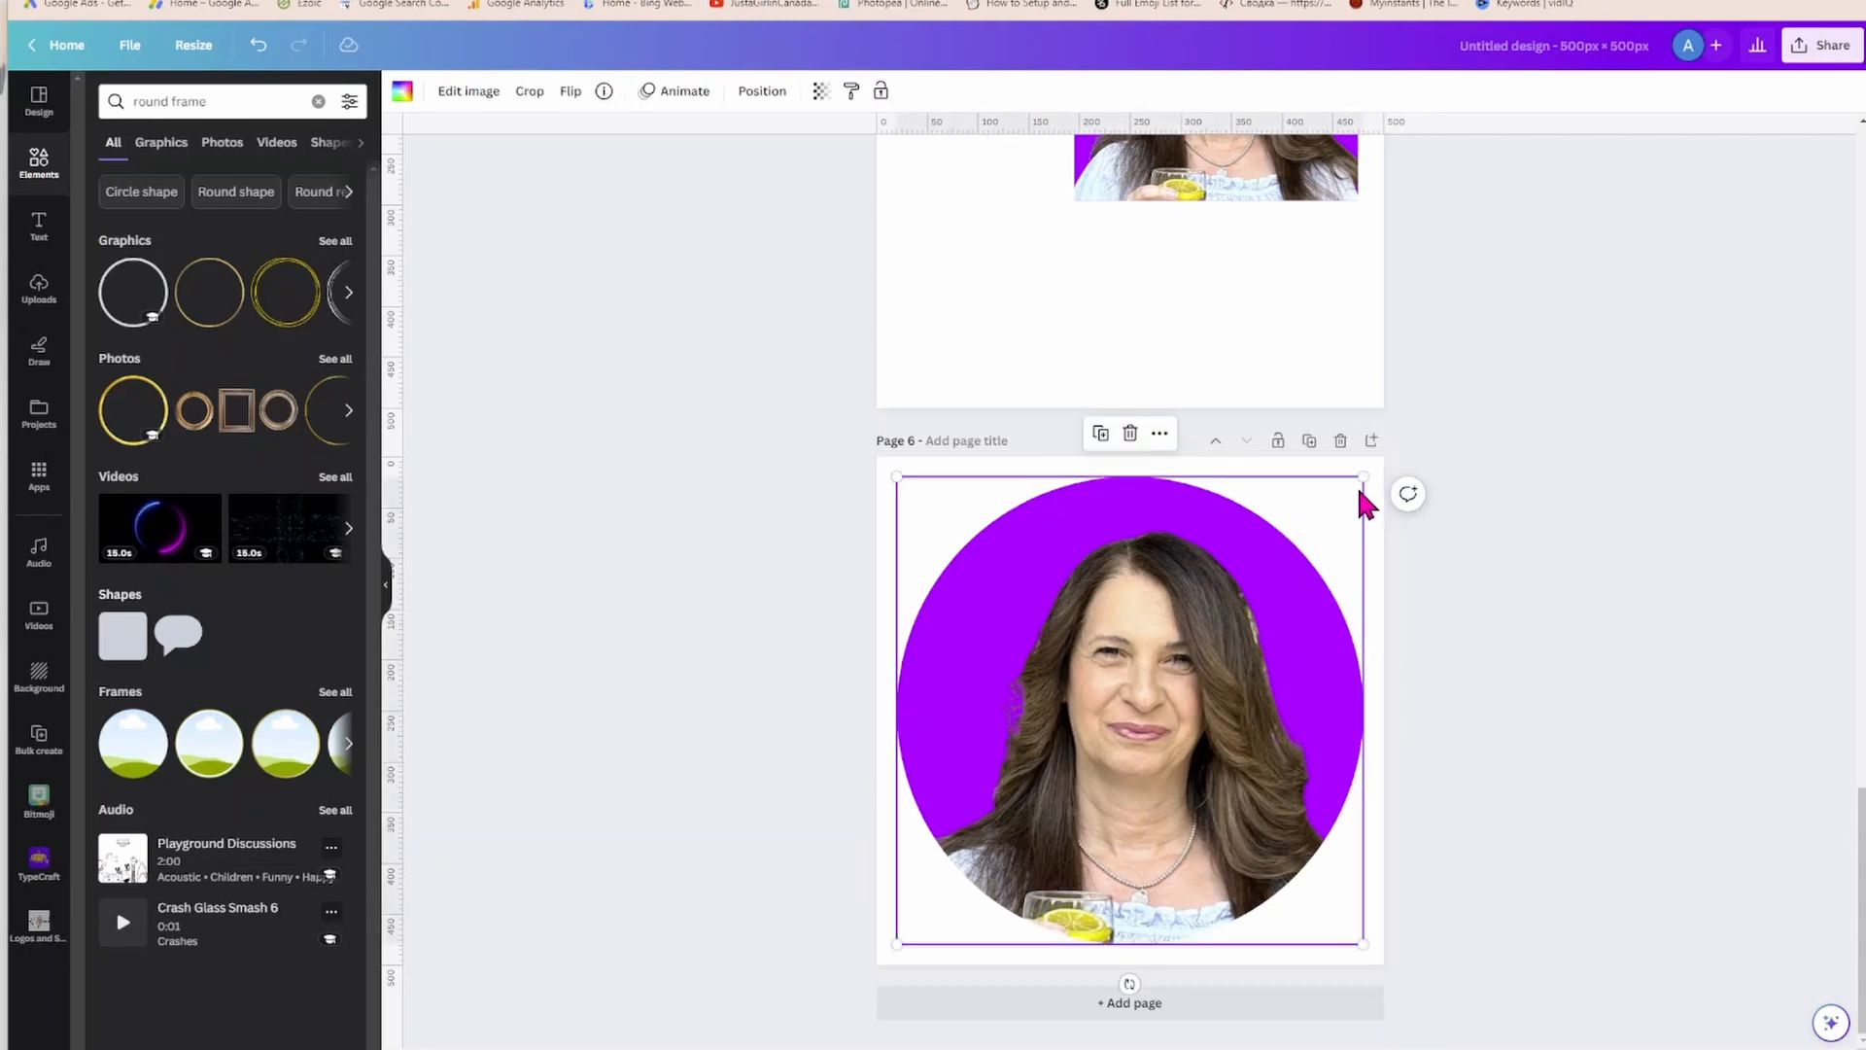
left_click(1378, 523)
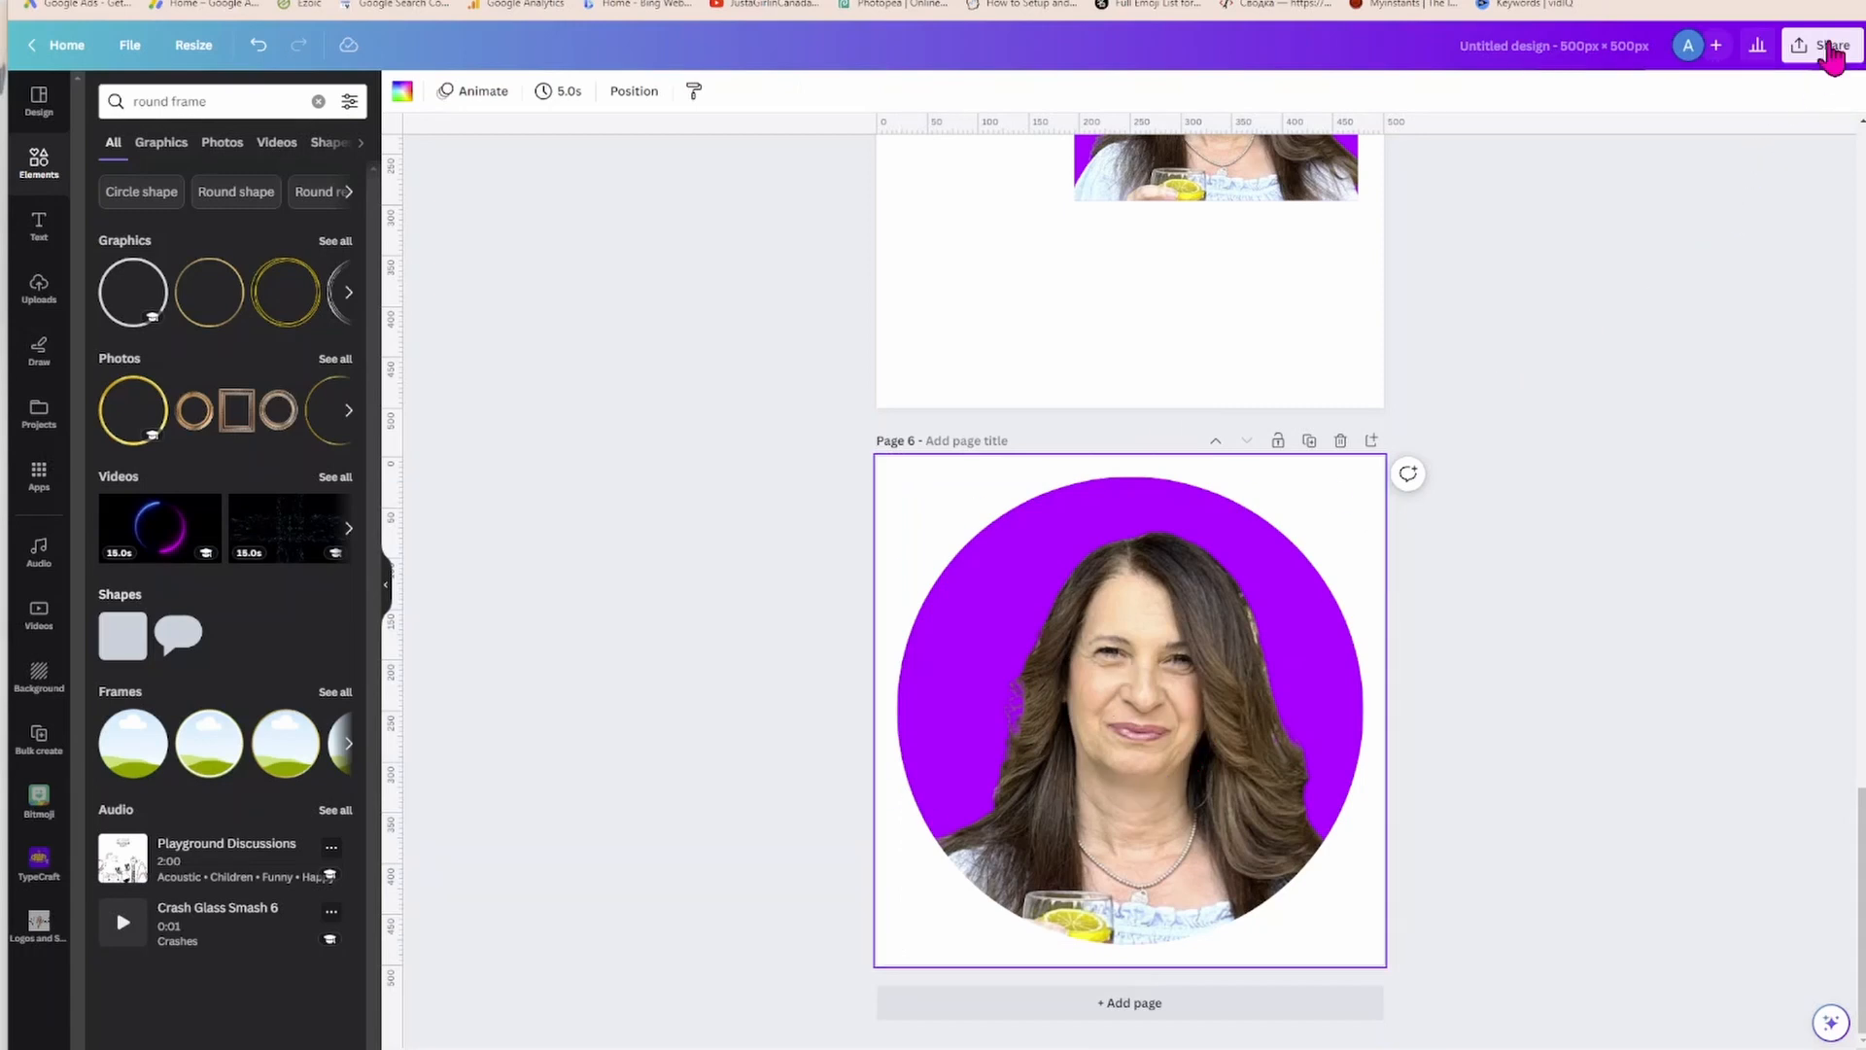
Download only page 6 as a 500 × 500 px PNG with a transparent background.
left_click(1827, 48)
left_click(1599, 486)
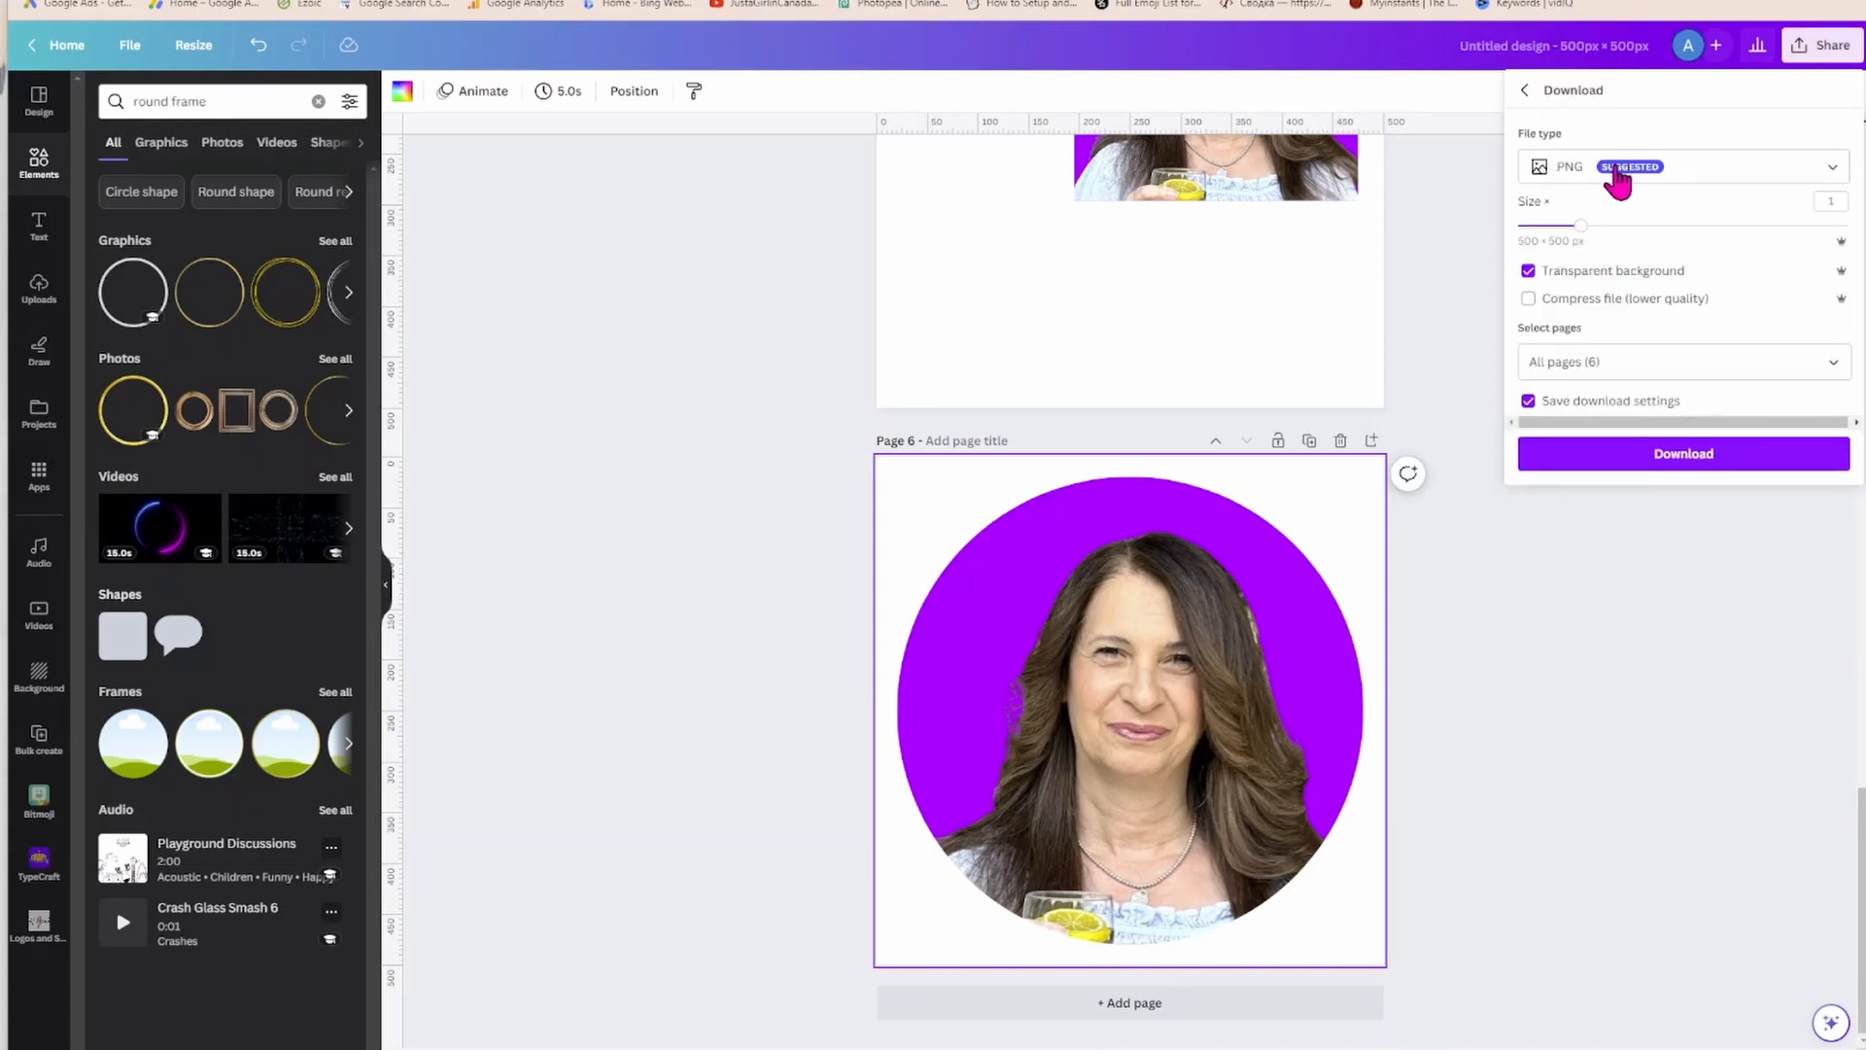
left_click(1831, 368)
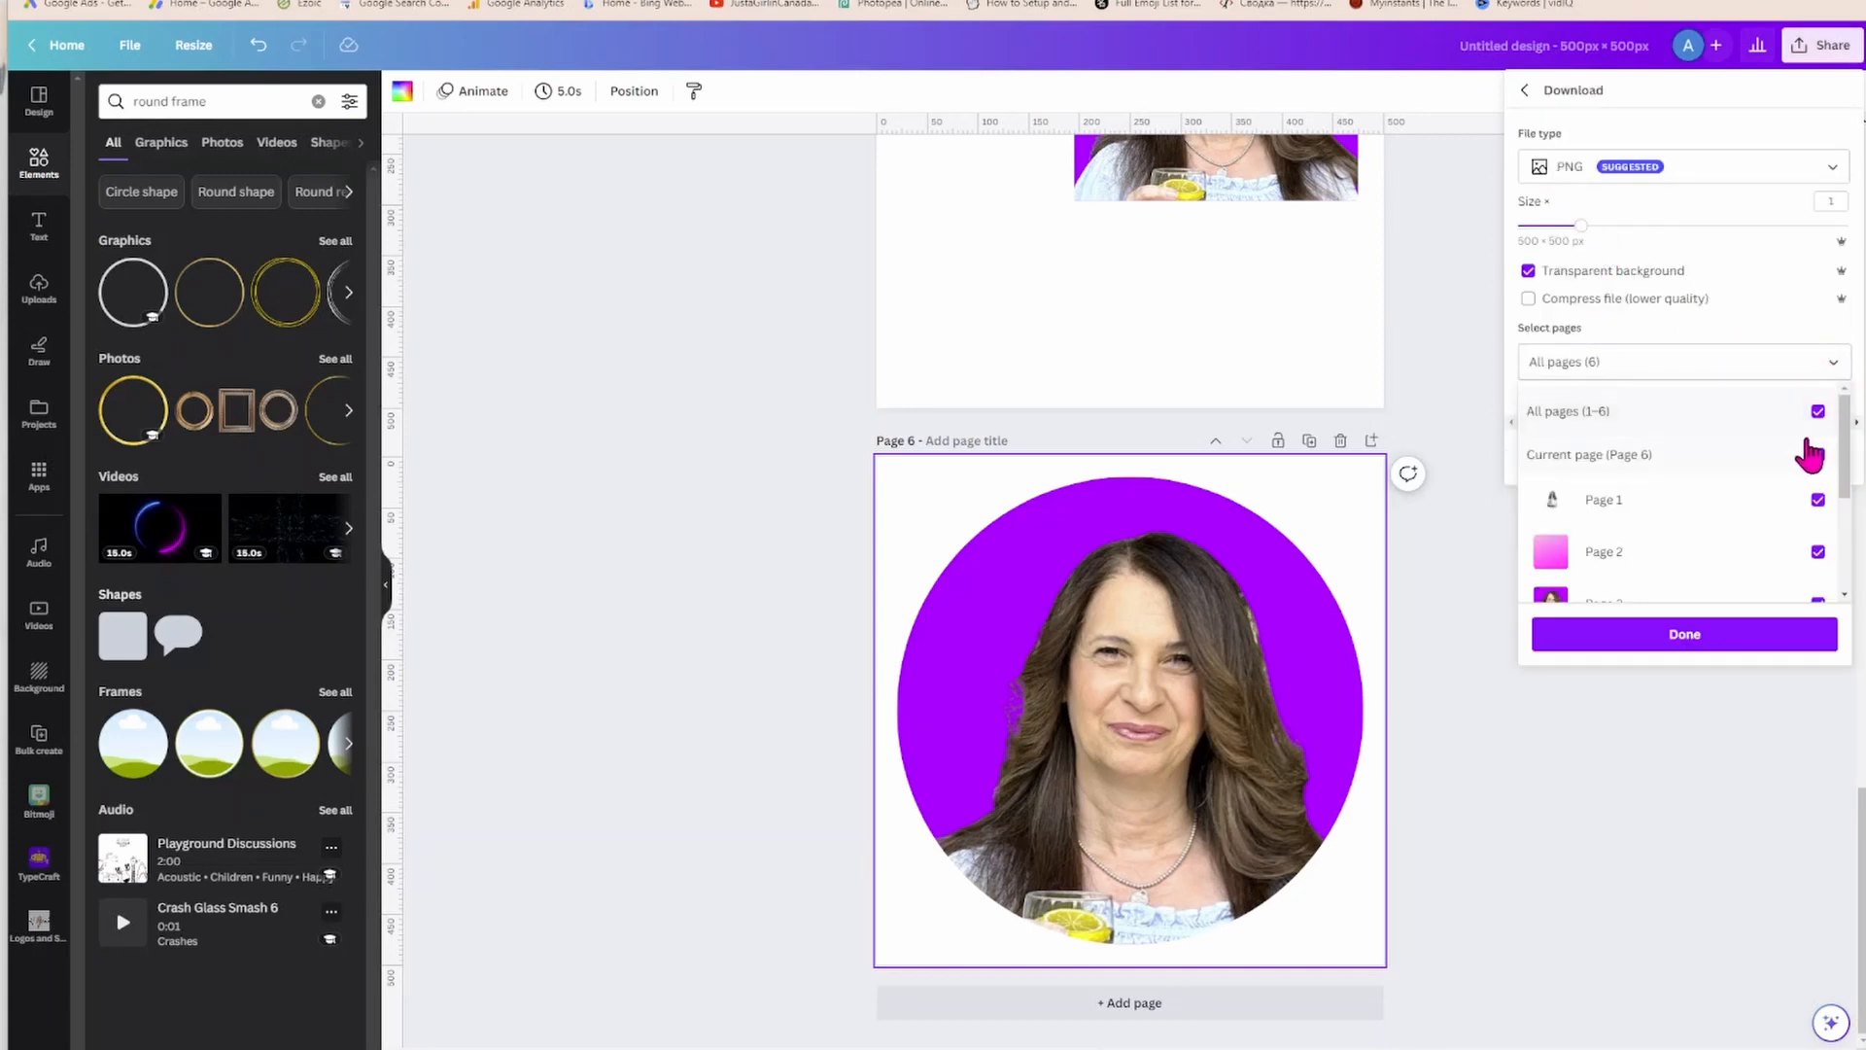
left_click(1817, 411)
scroll(1783, 500, "down", 3)
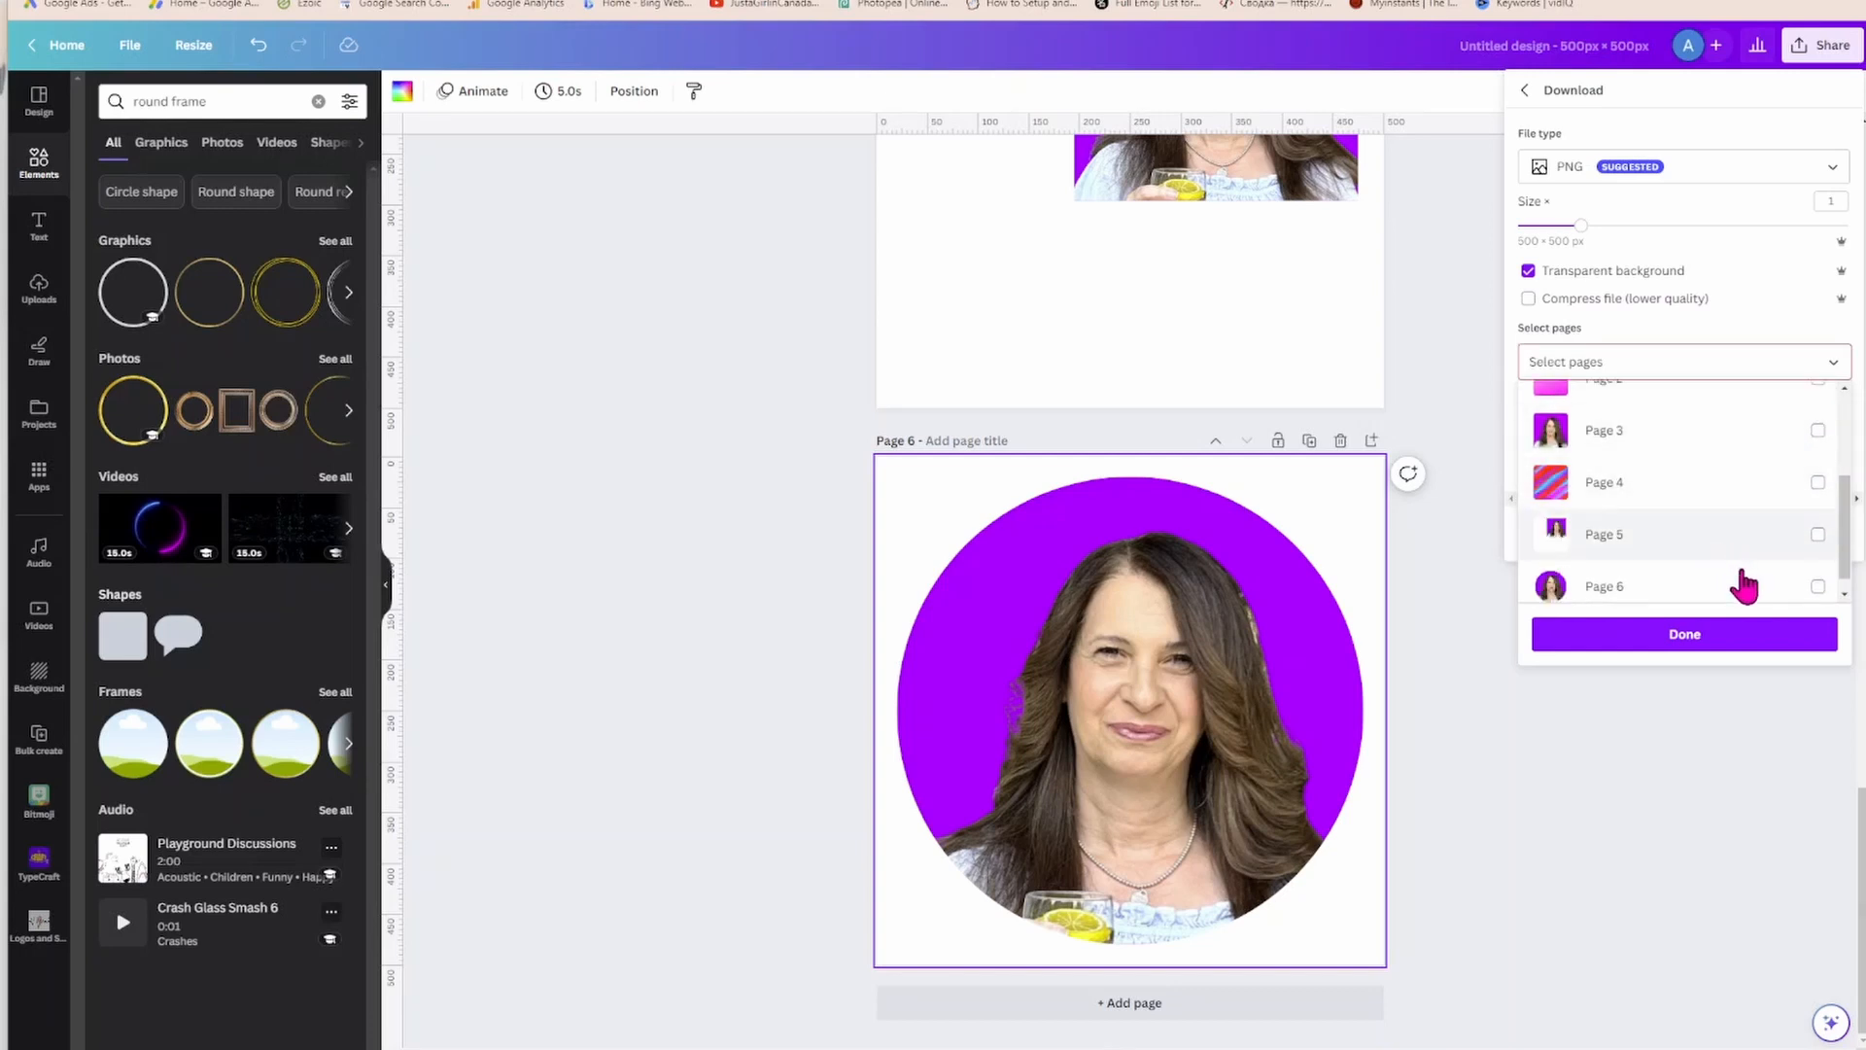
left_click(1817, 586)
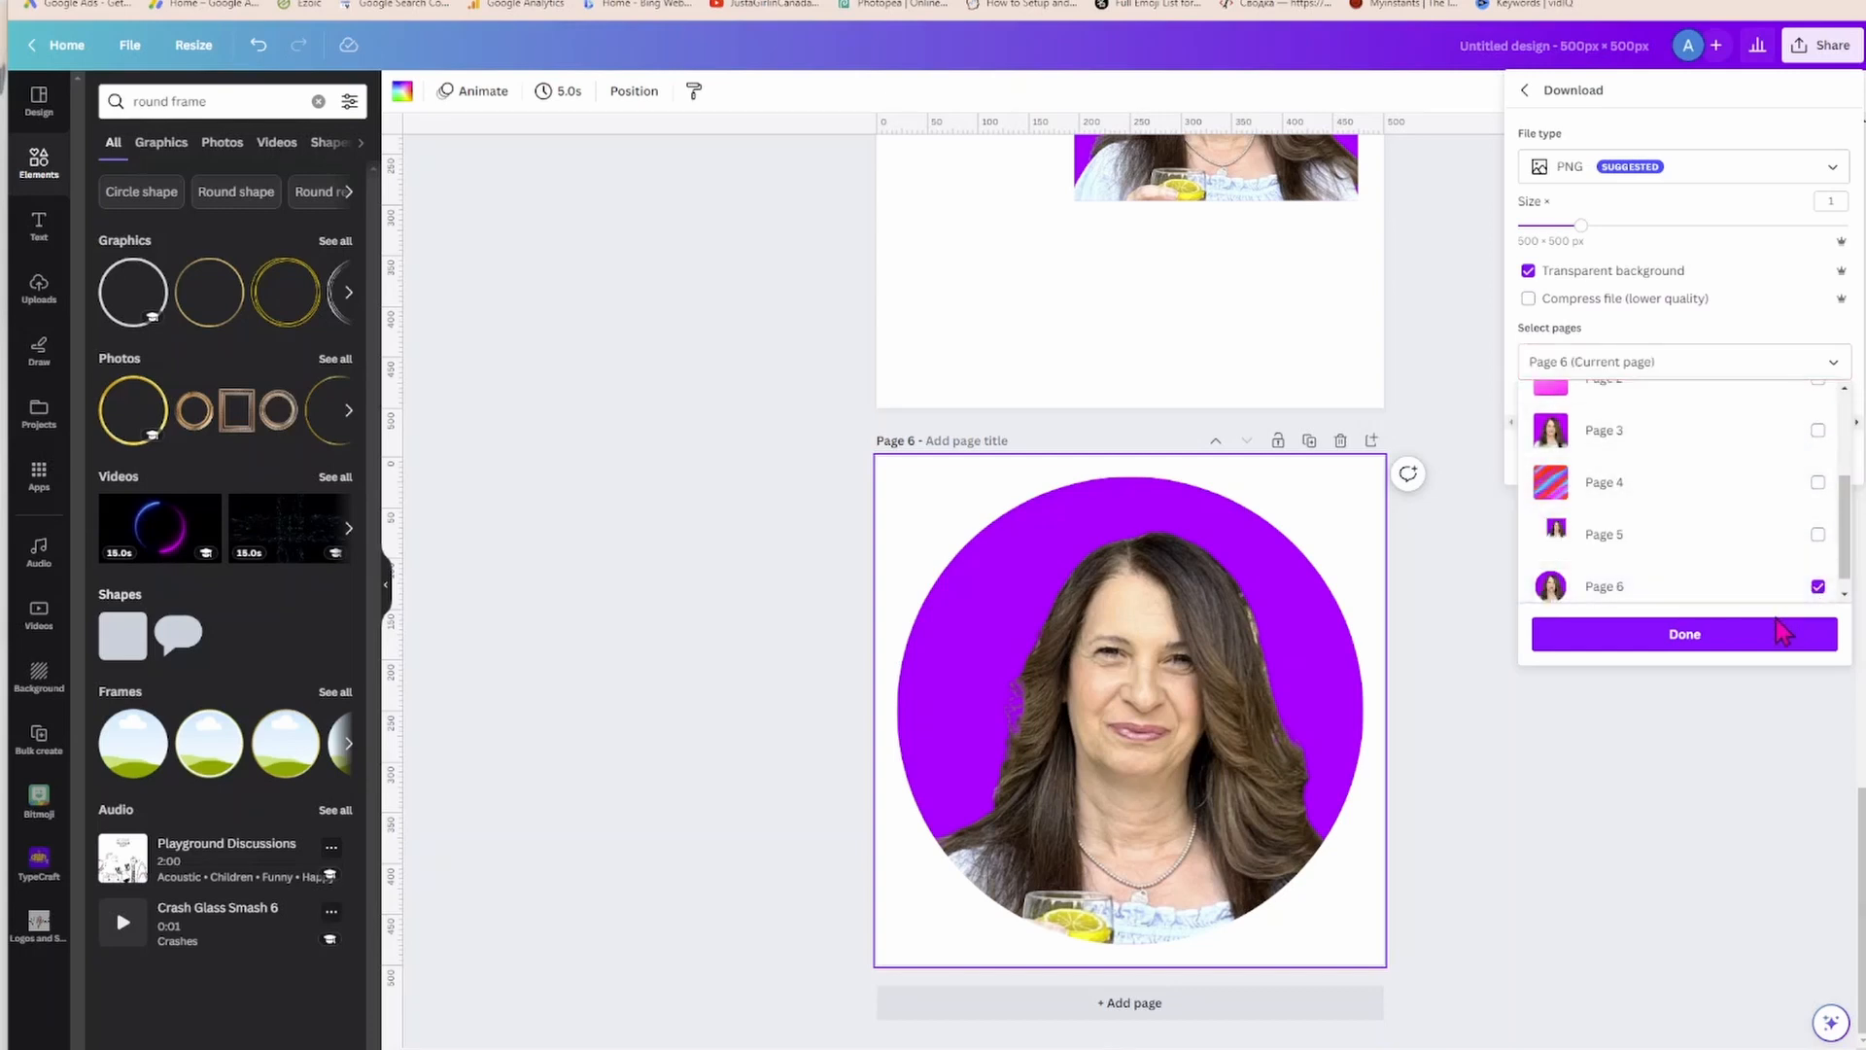
left_click(1755, 646)
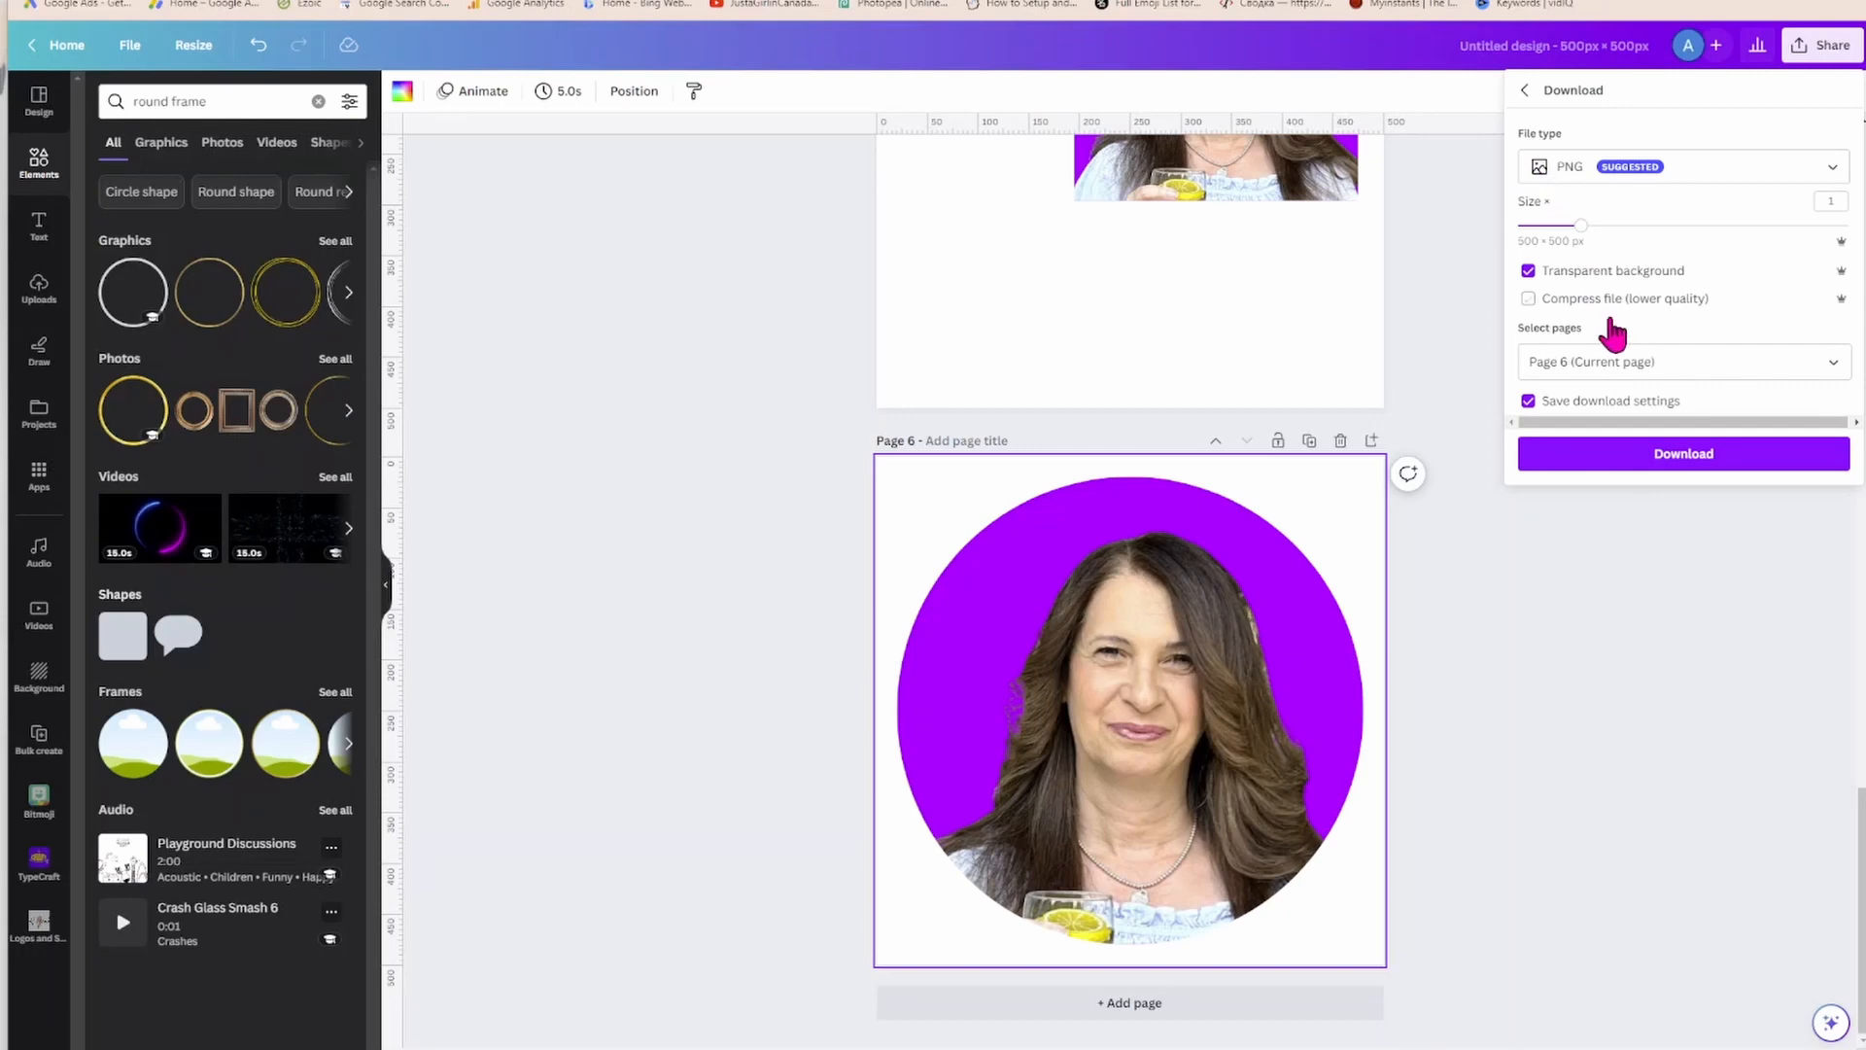
left_click(1639, 456)
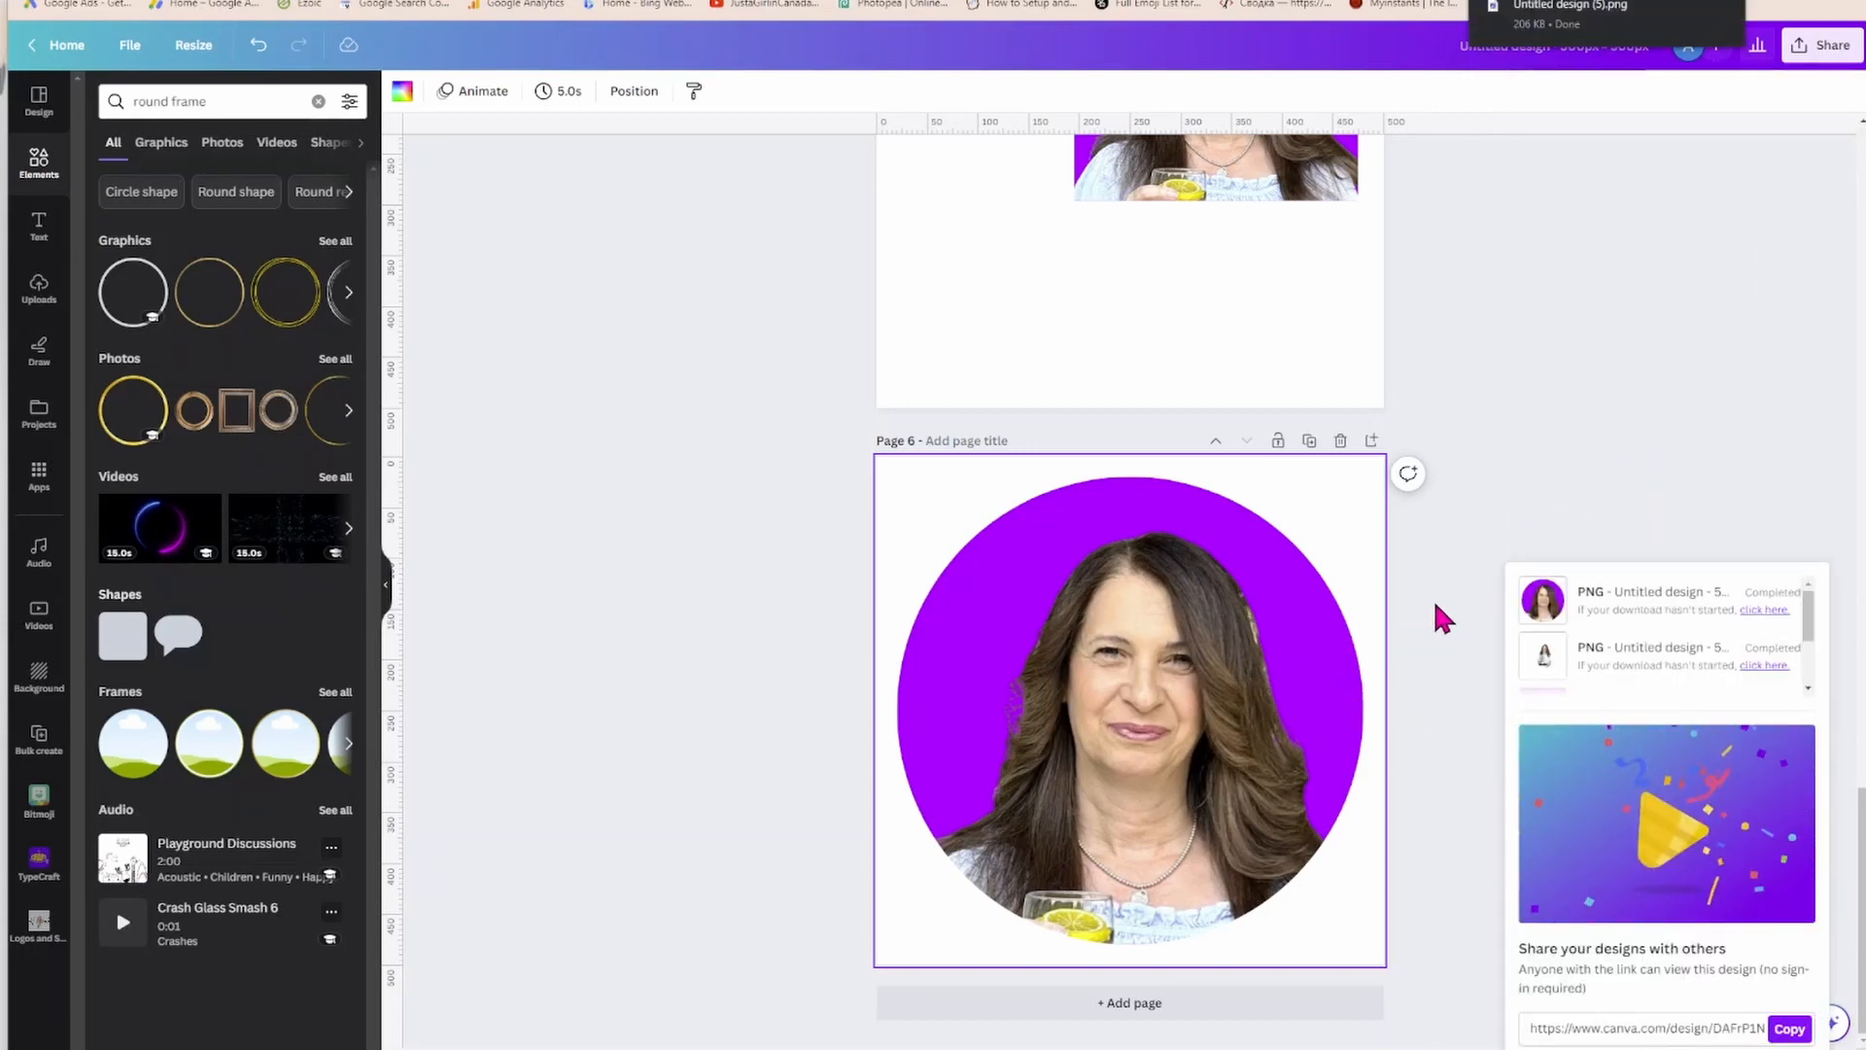
Place the downloaded round portrait, Untitled design (5).png, onto the wavy multicoloured background of page 4.
scroll(1436, 611, "up", 10)
left_click(1216, 428)
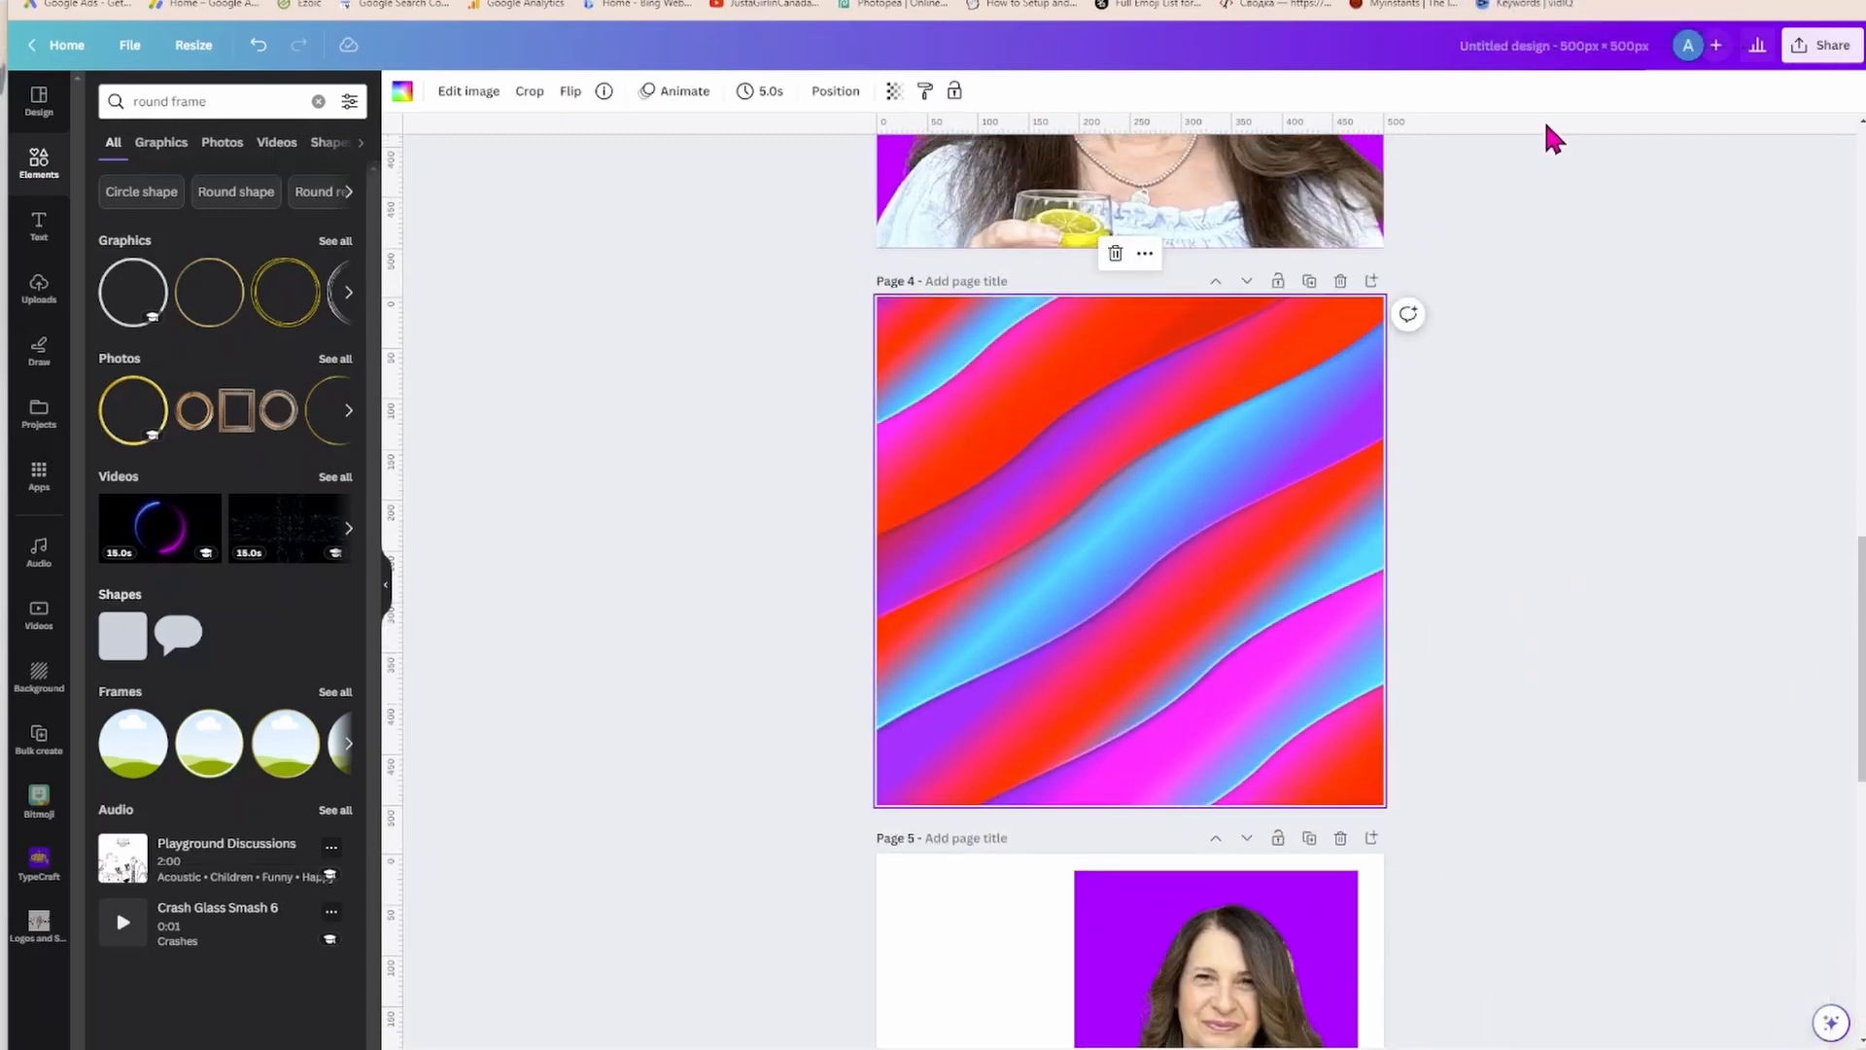
left_click(1733, 0)
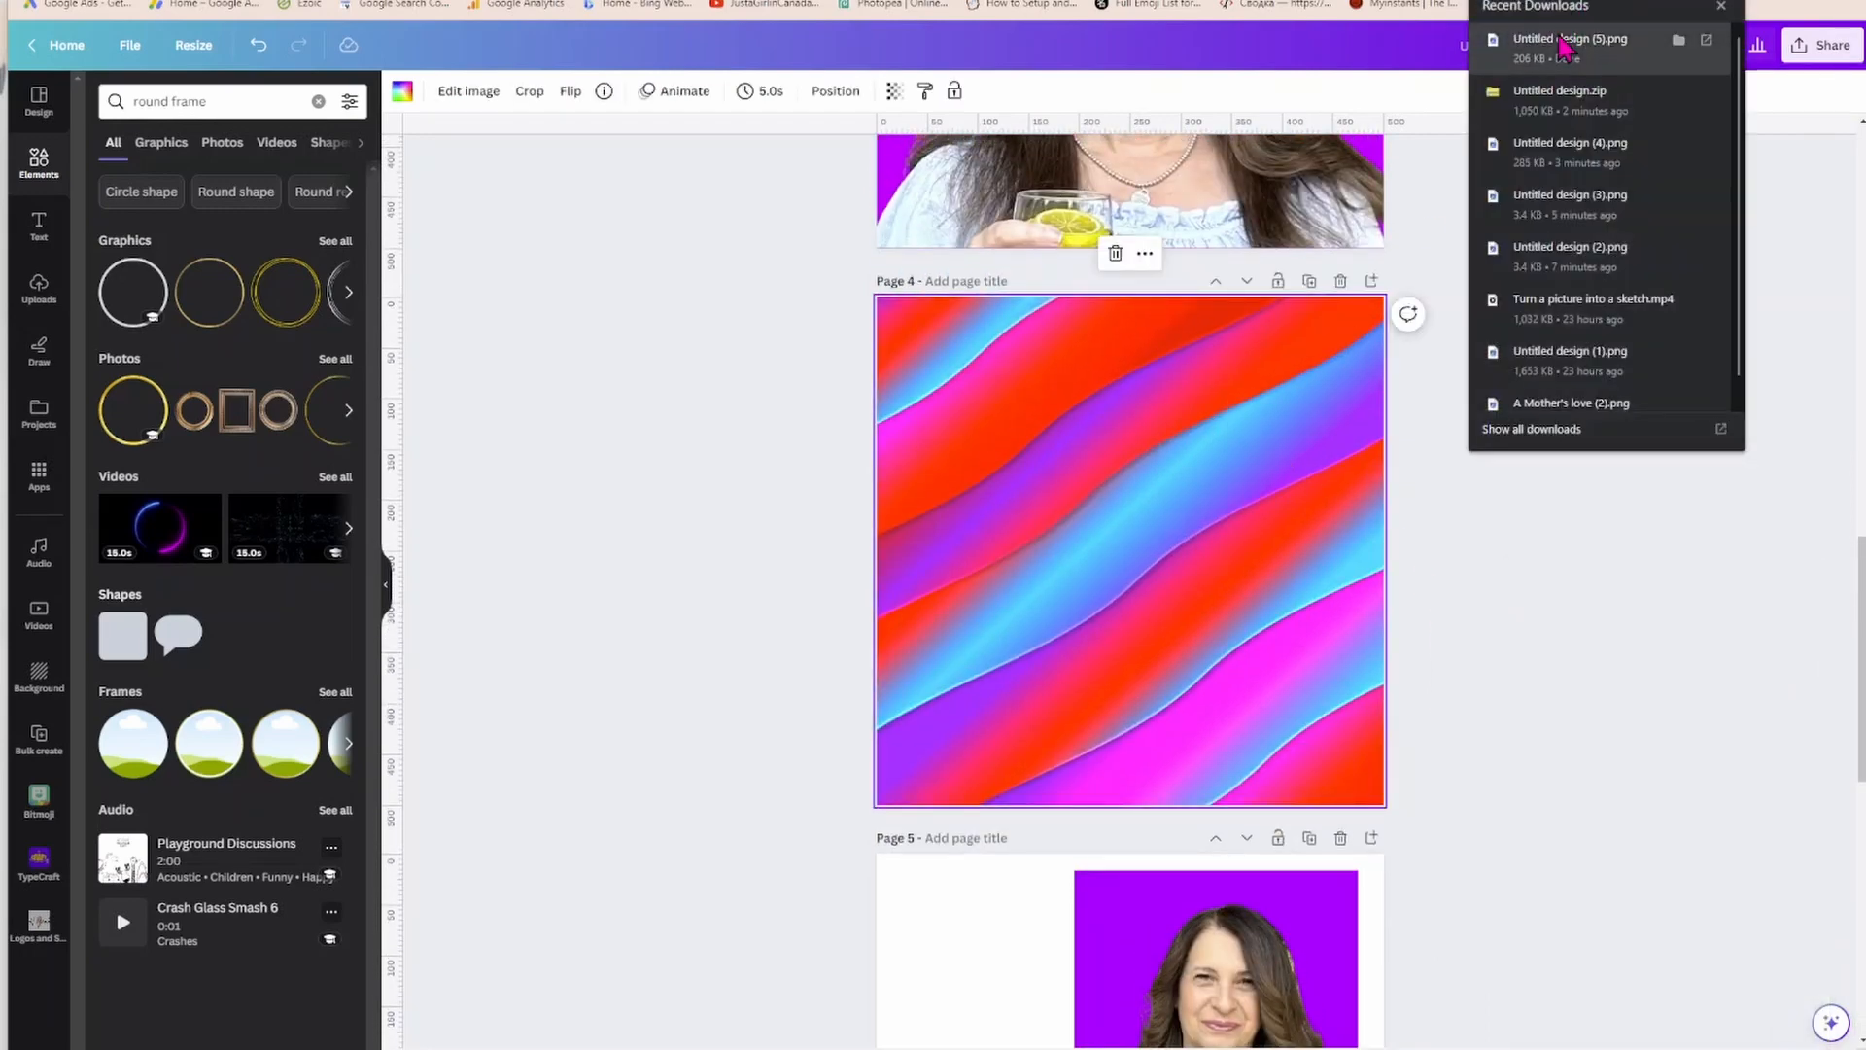
left_click_drag(1561, 46, 1186, 541)
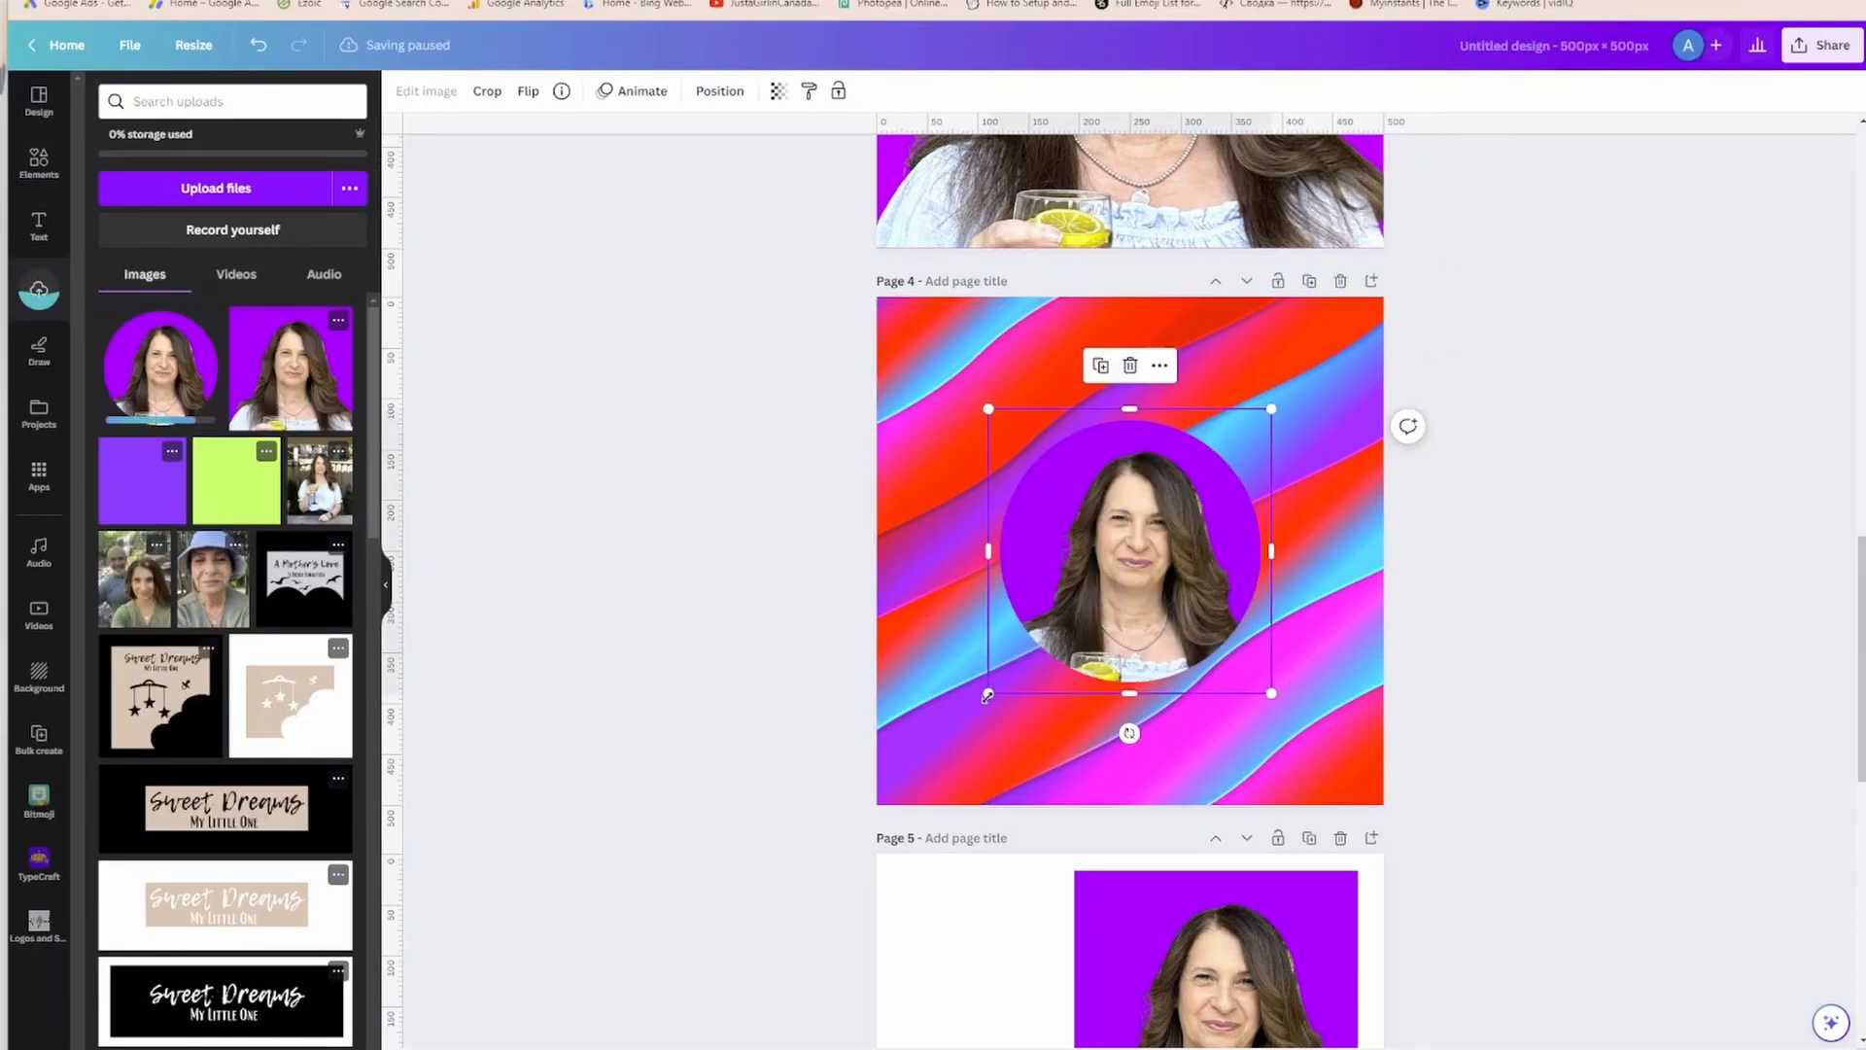
Enlarge the round portrait to nearly fill page 4 and centre it over the wavy background.
left_click_drag(988, 696, 909, 772)
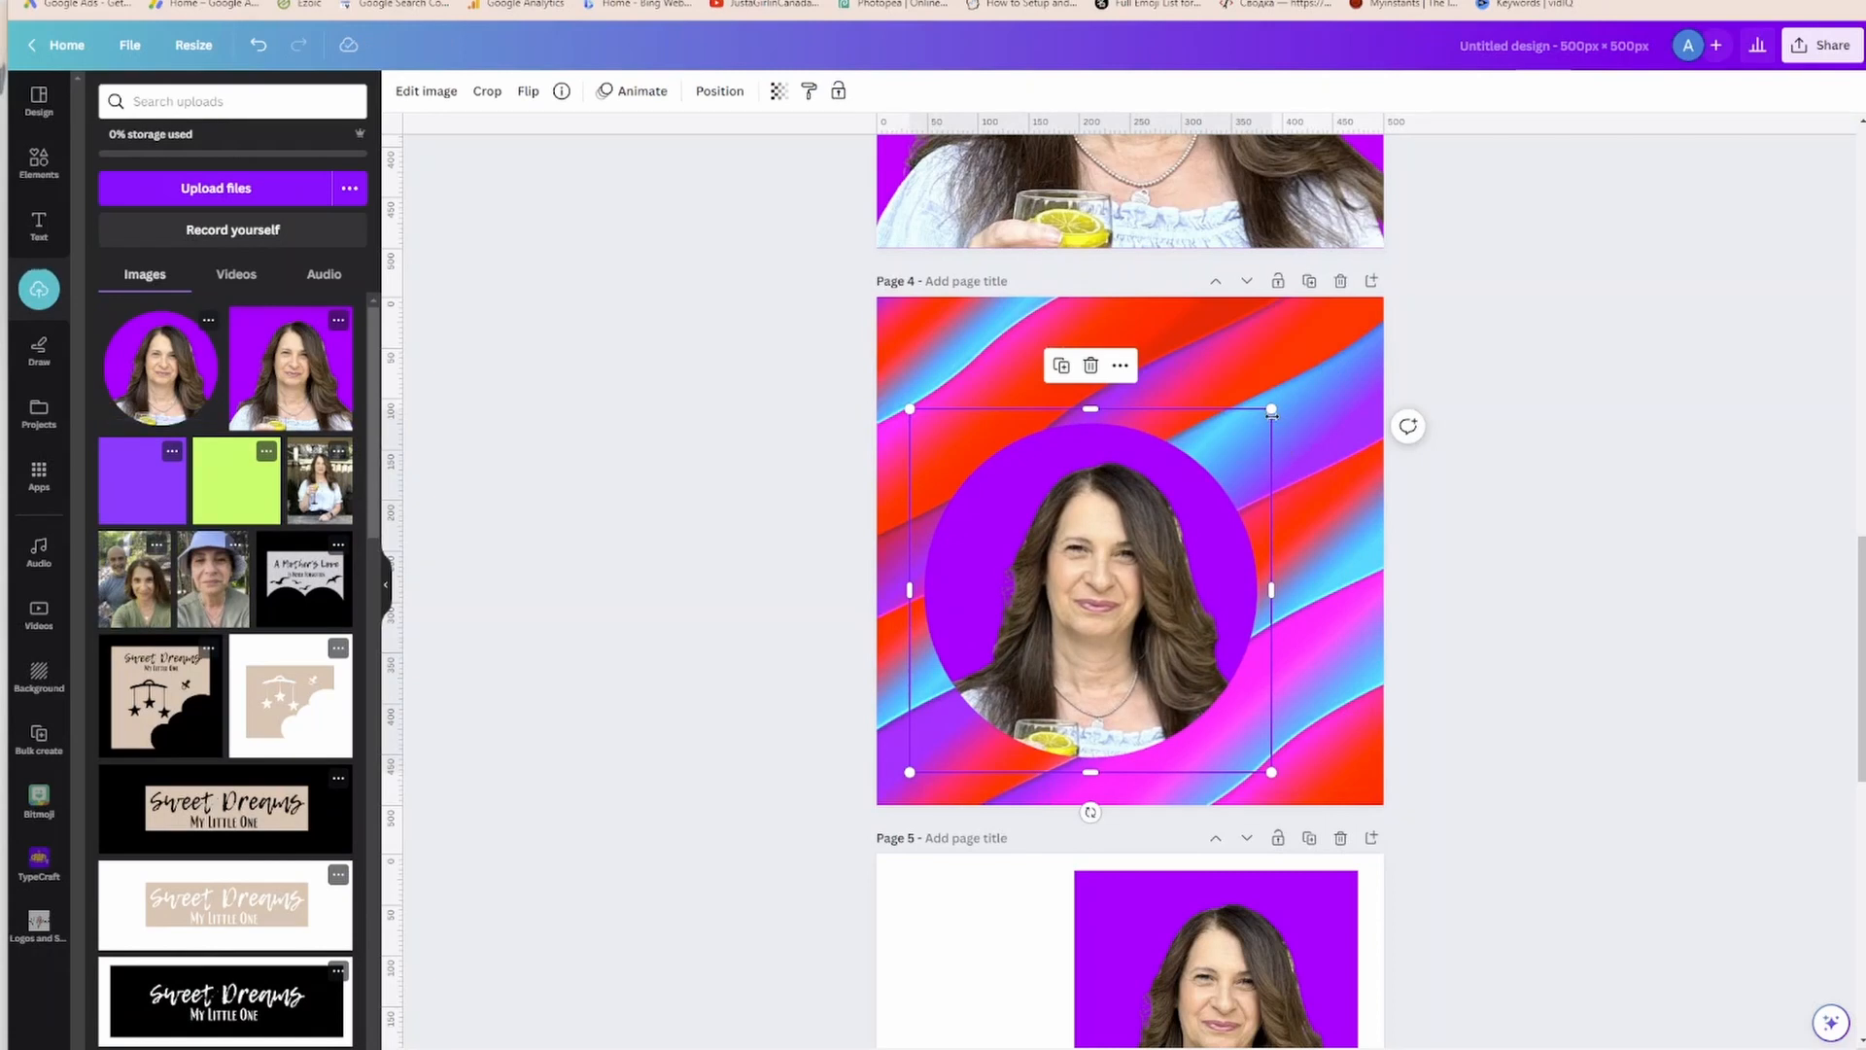
left_click_drag(1292, 387, 1392, 292)
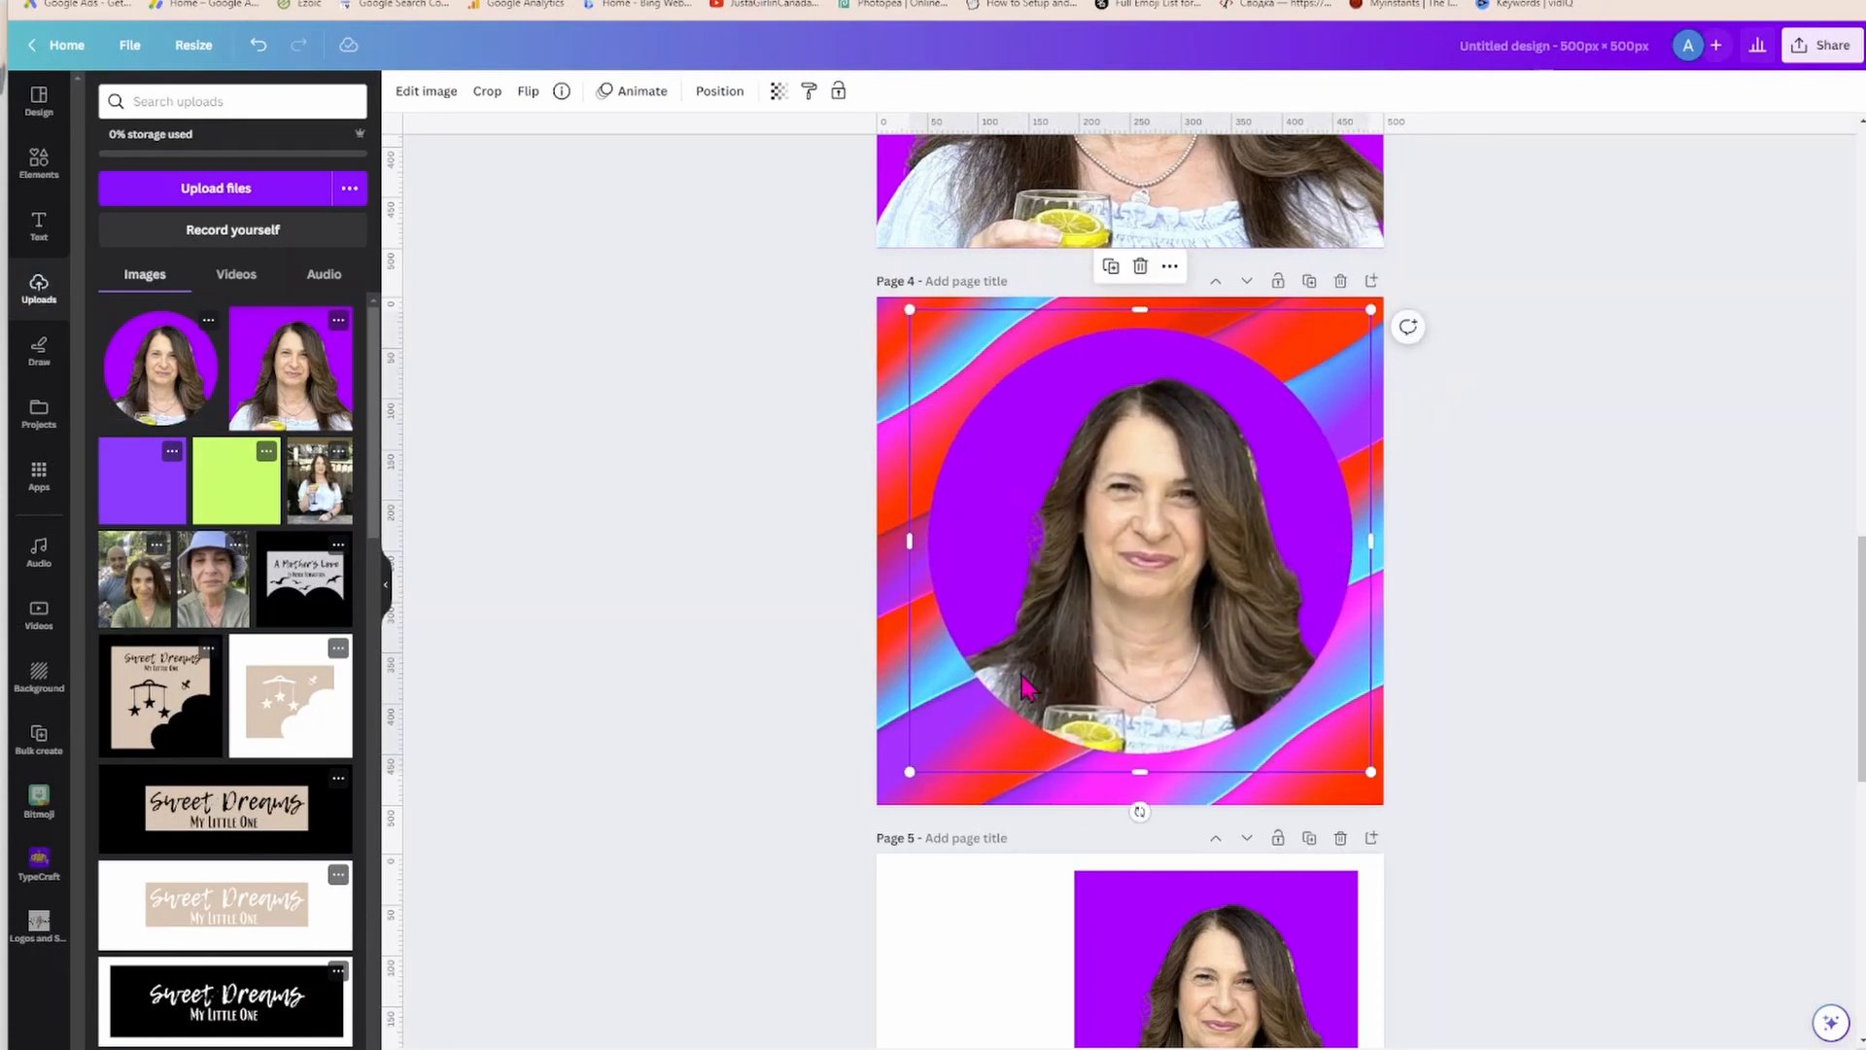
left_click_drag(912, 768, 881, 800)
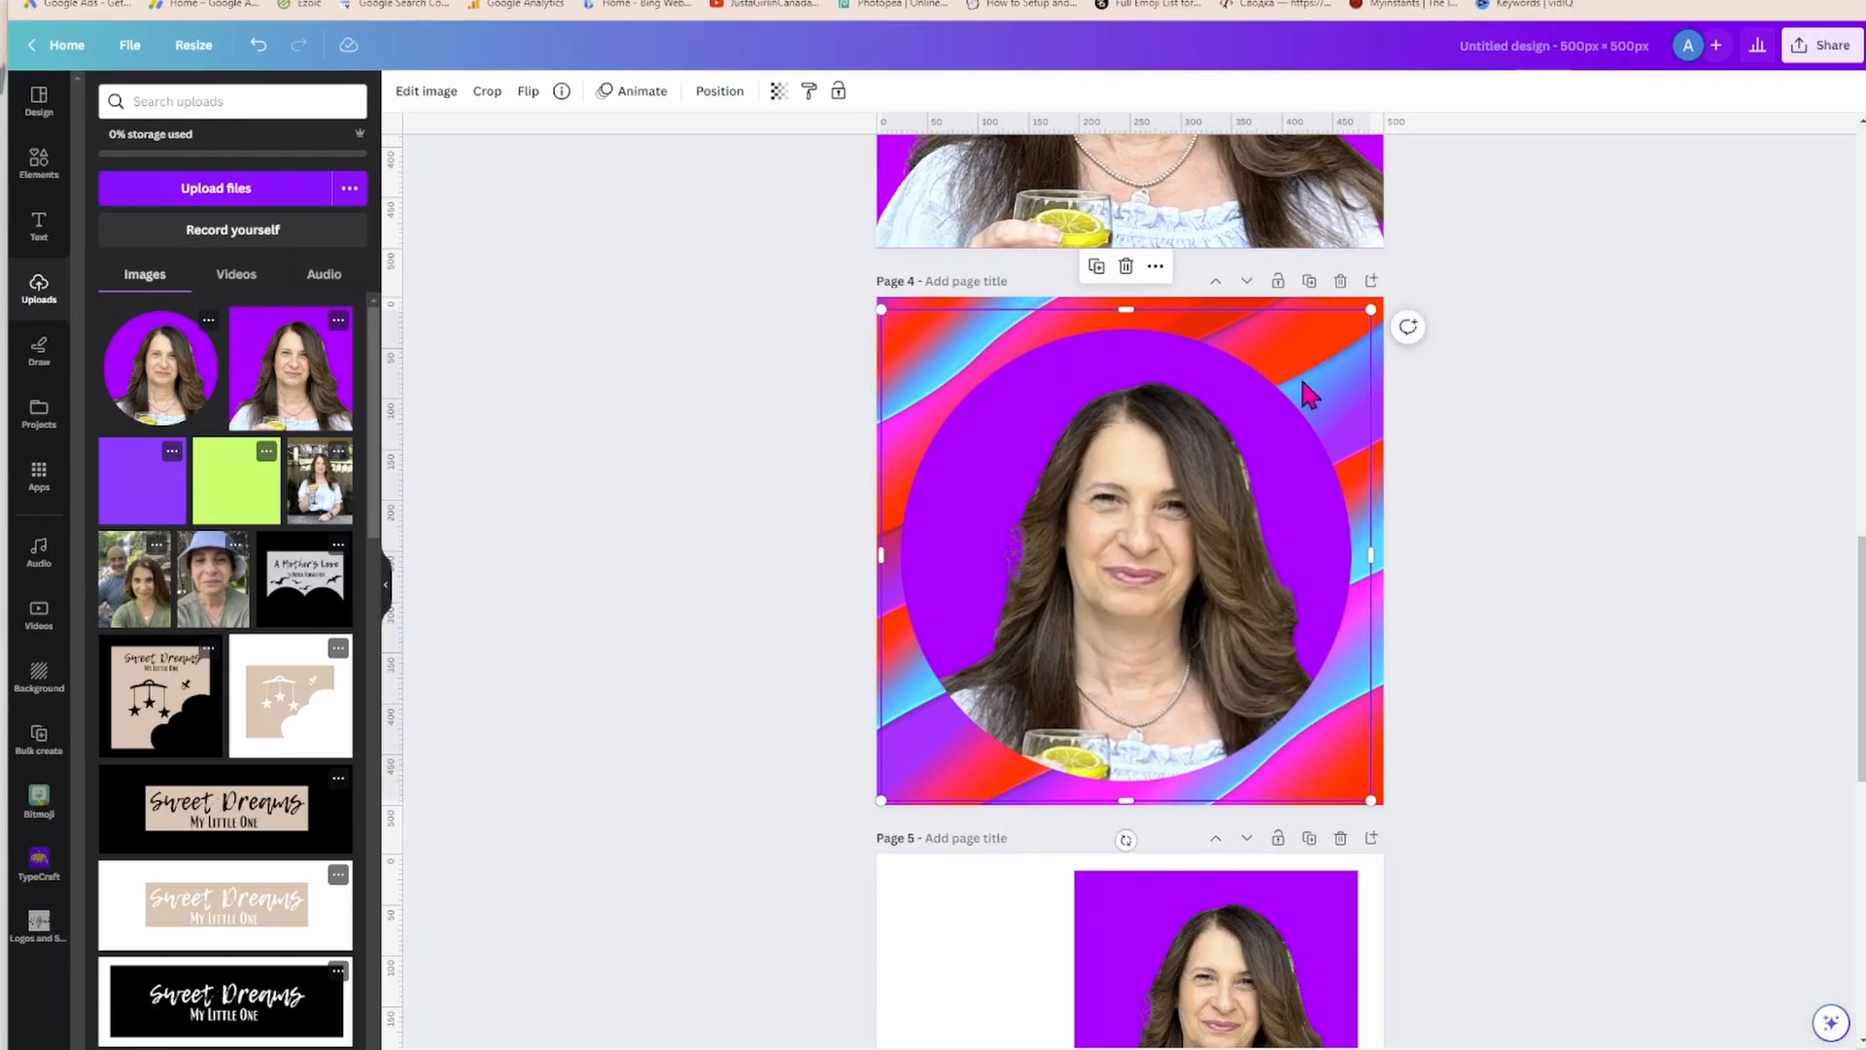
left_click(1504, 395)
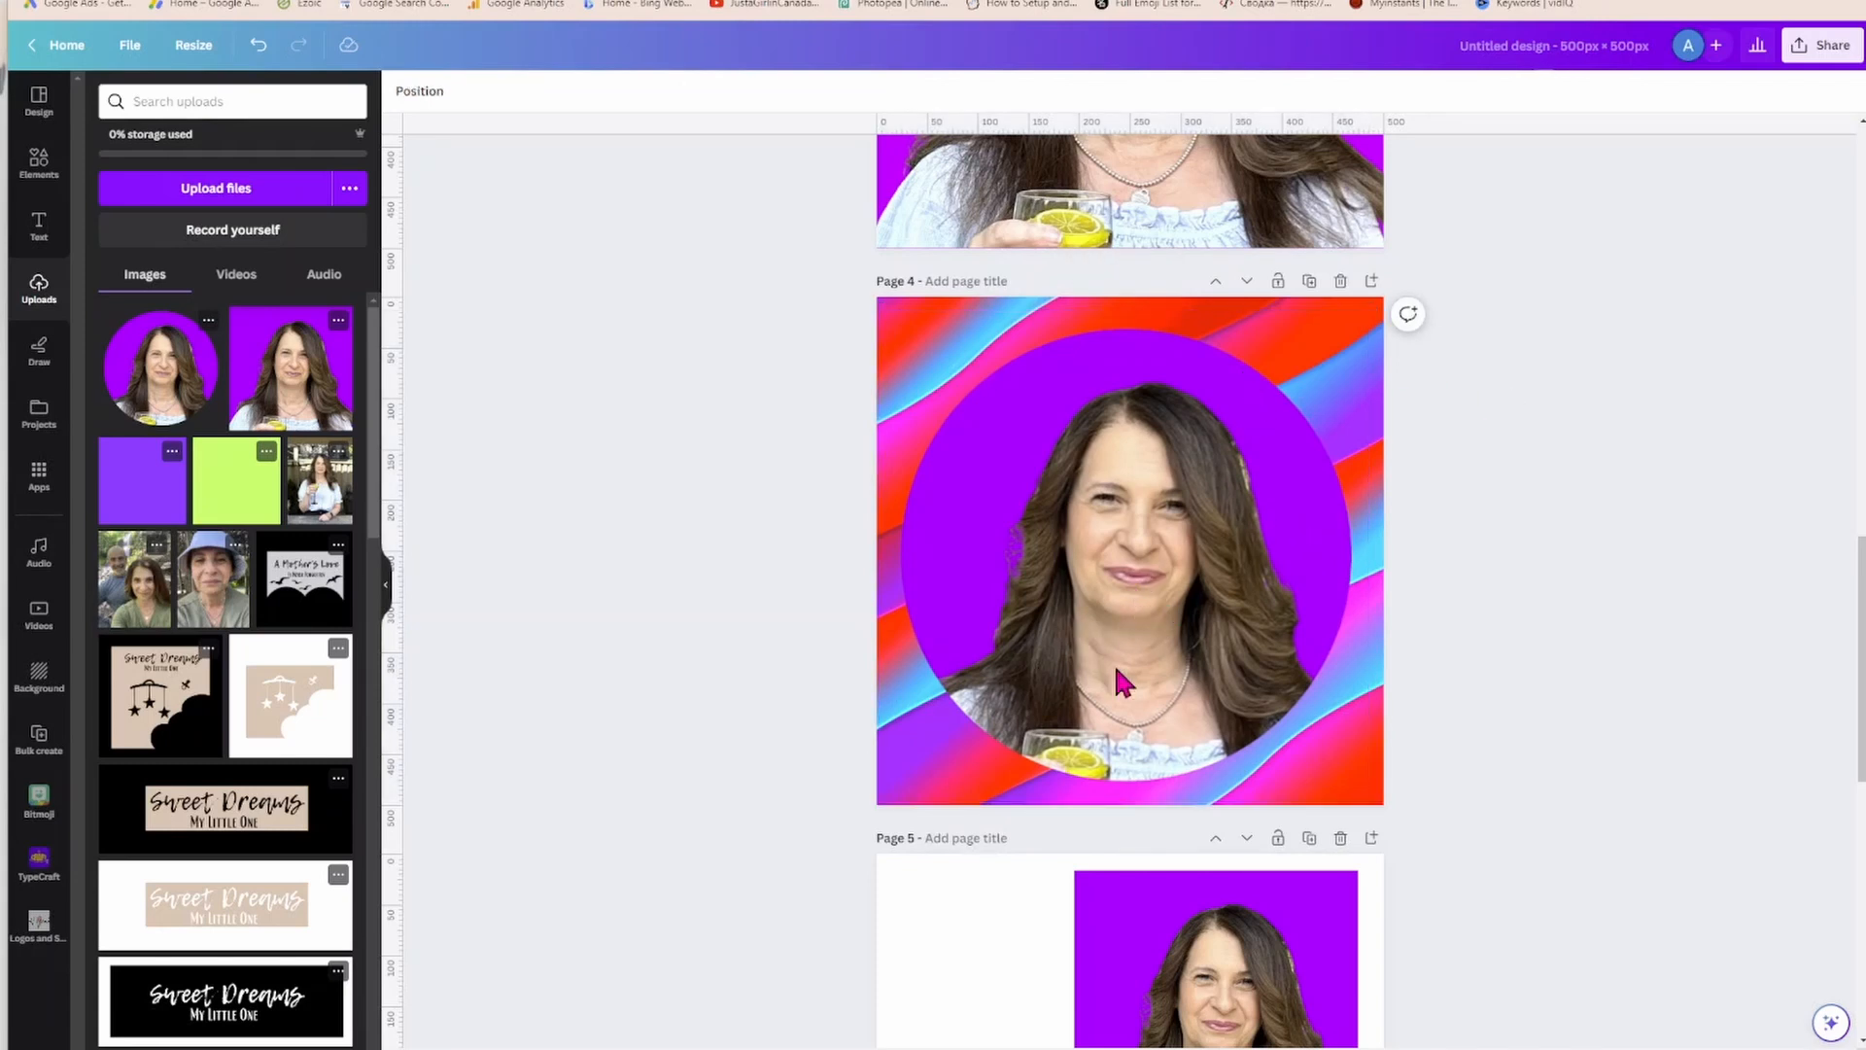
left_click_drag(1110, 569, 1122, 571)
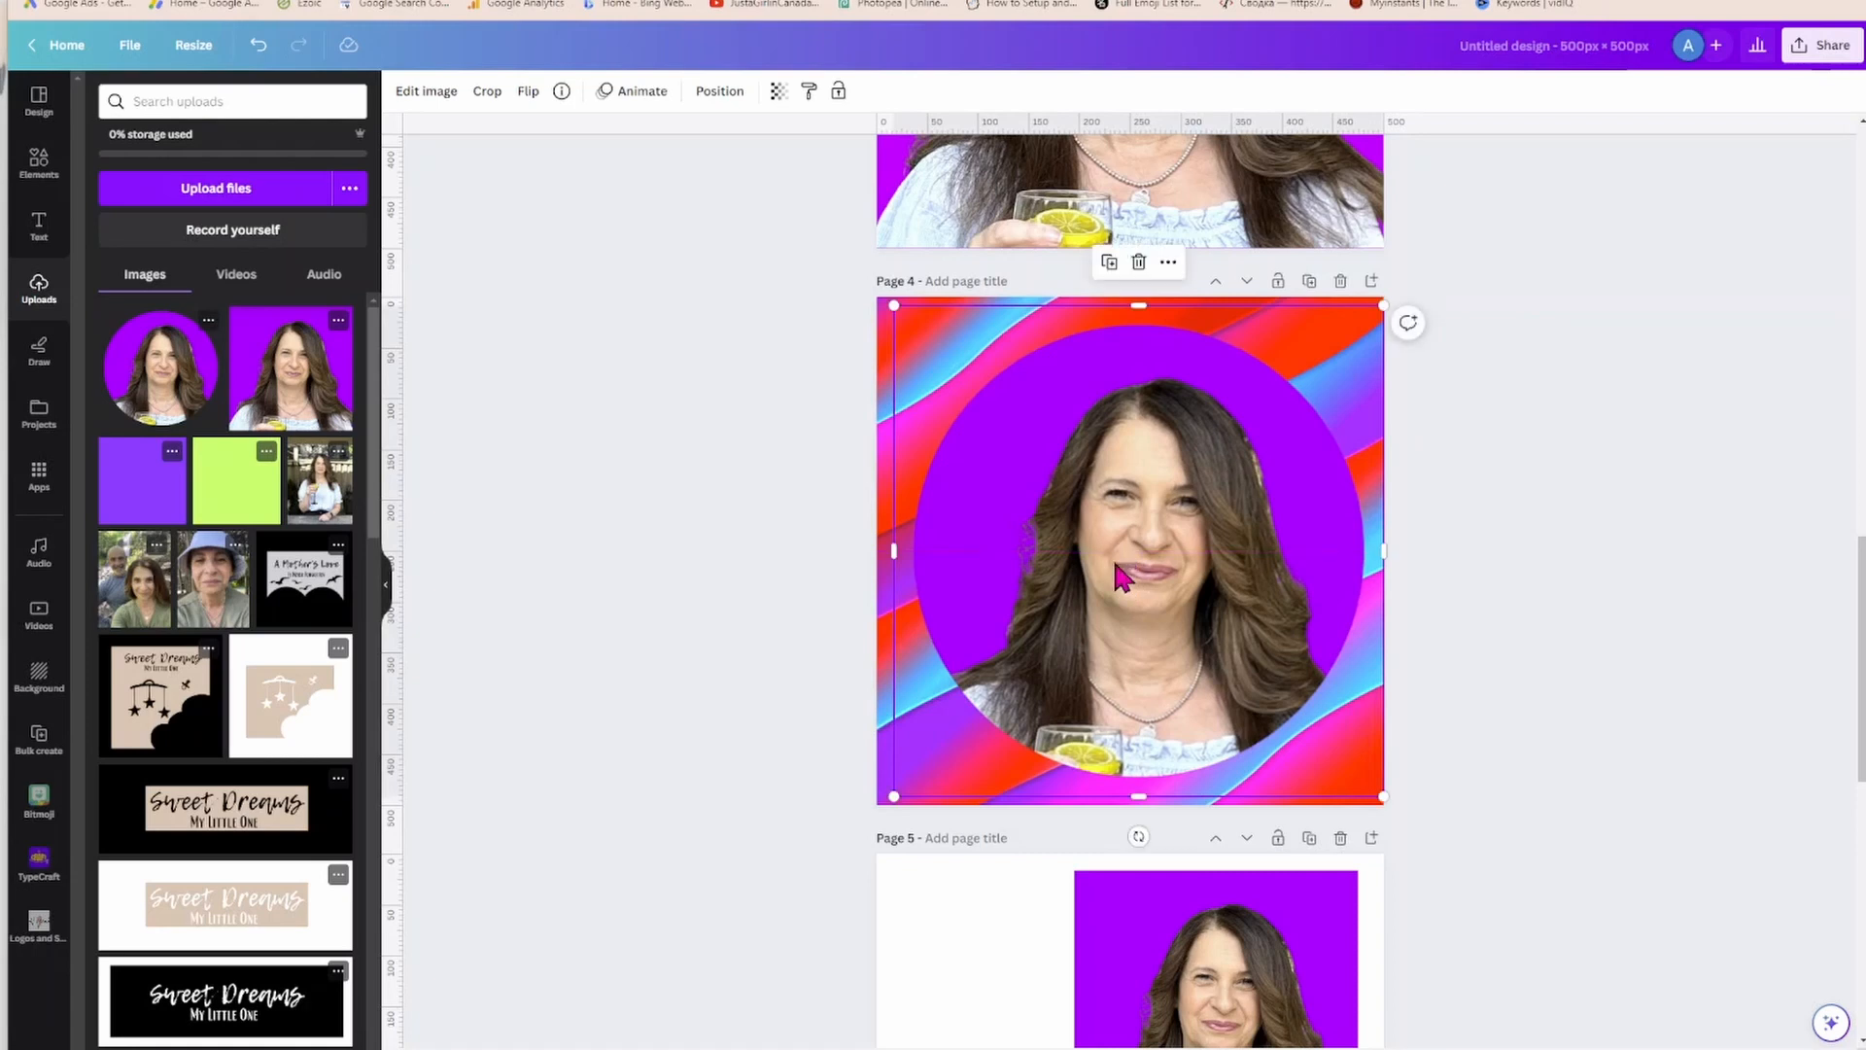
left_click(823, 540)
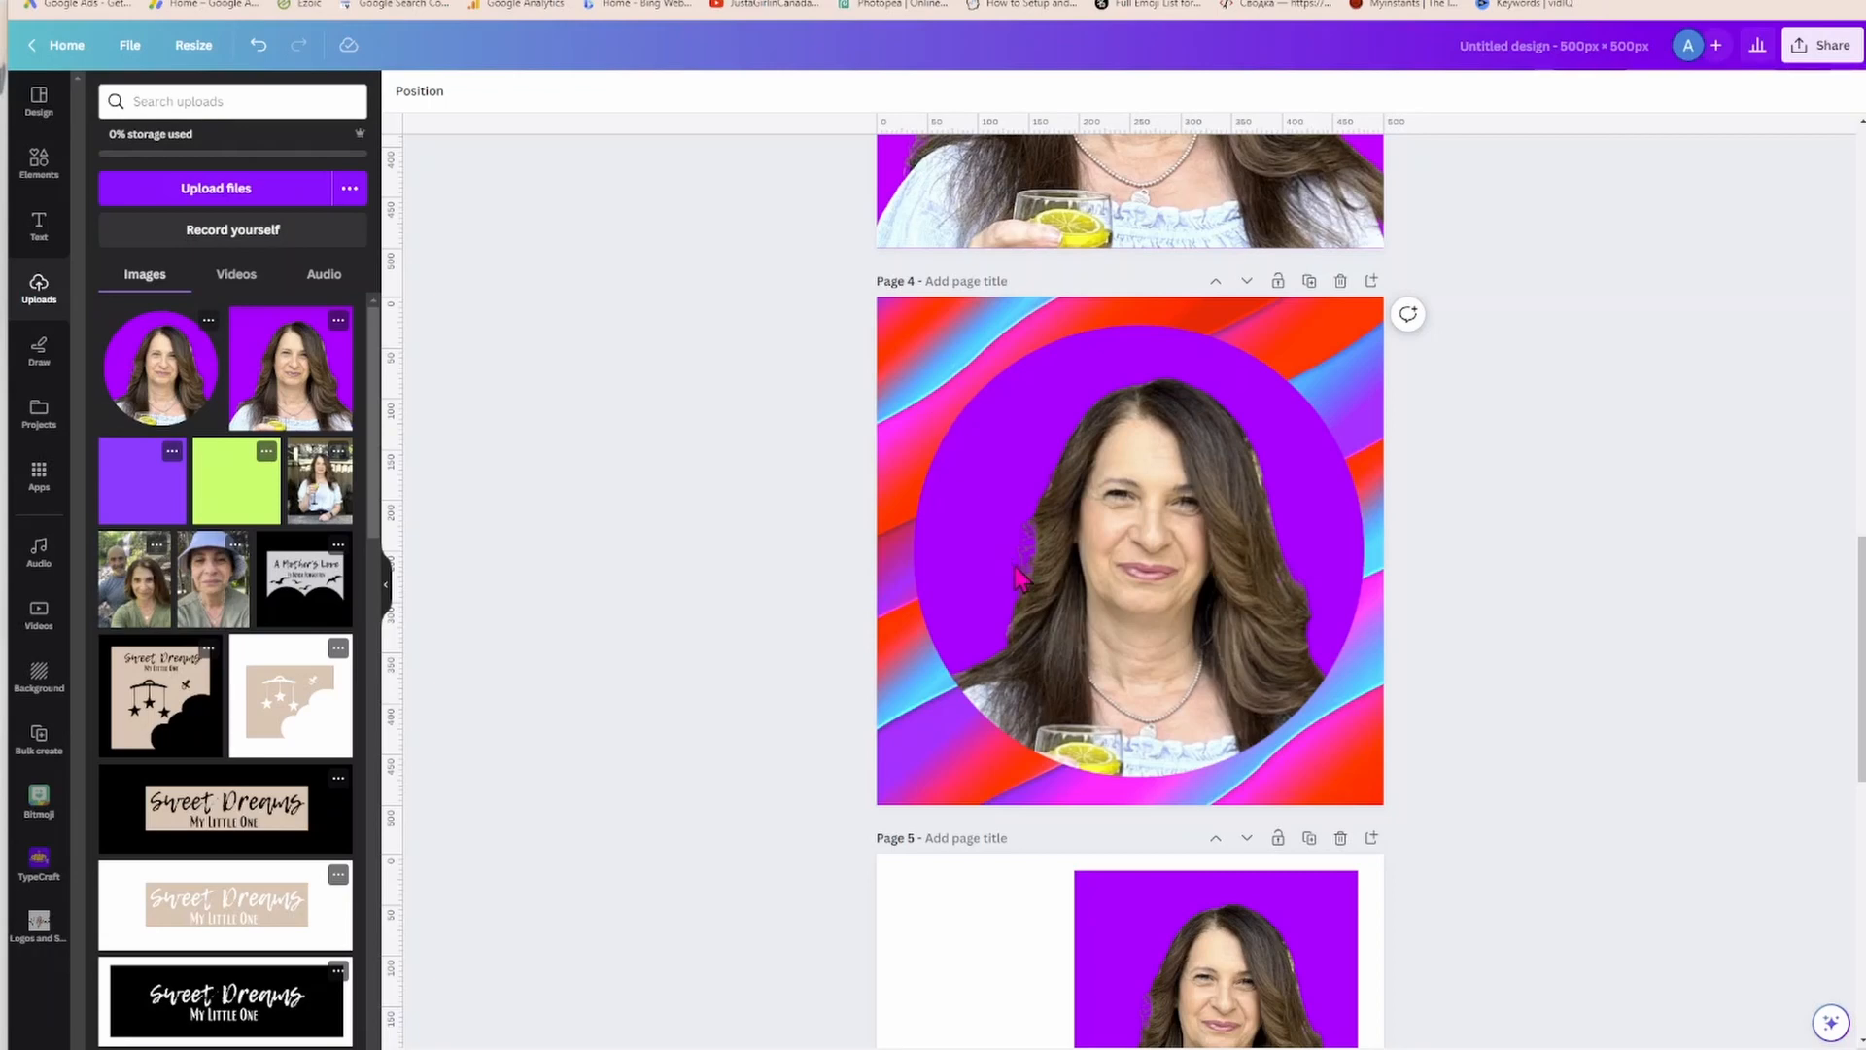
Add a blank page directly after page 4.
scroll(1079, 685, "down", 3)
scroll(1079, 685, "up", 4)
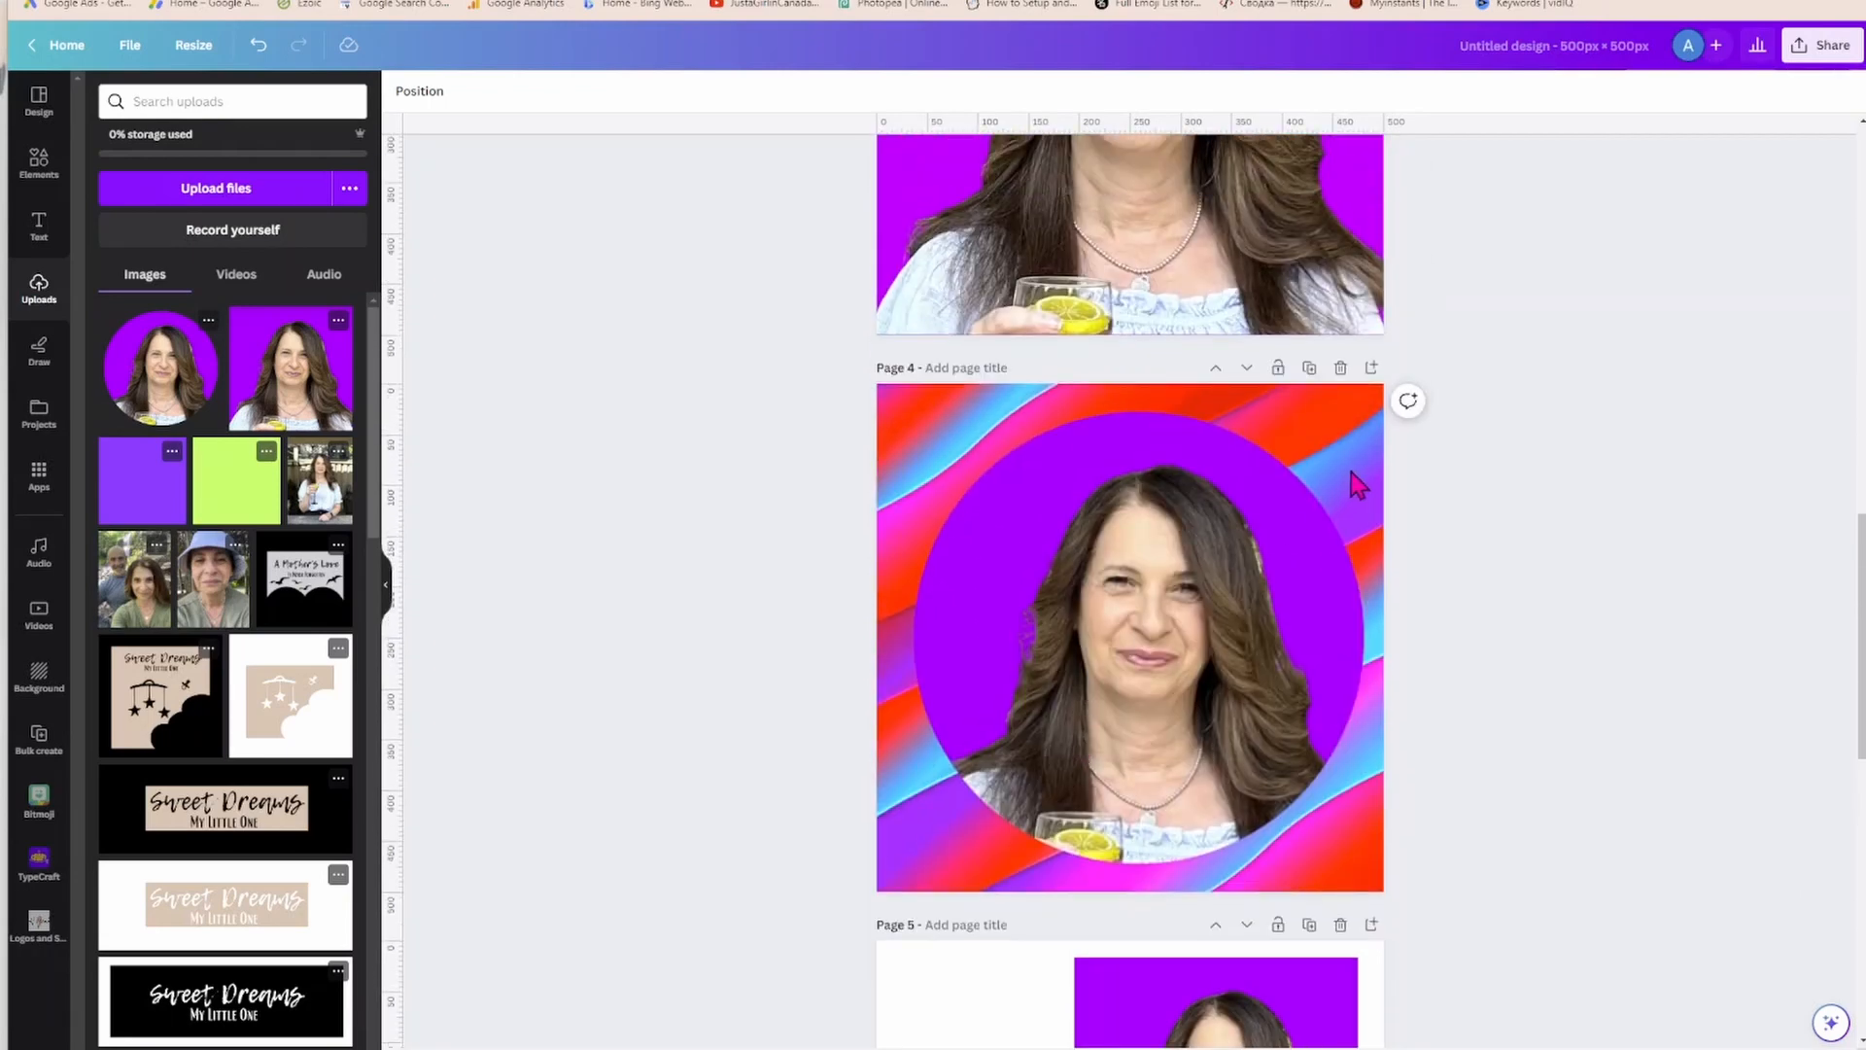
left_click(1372, 370)
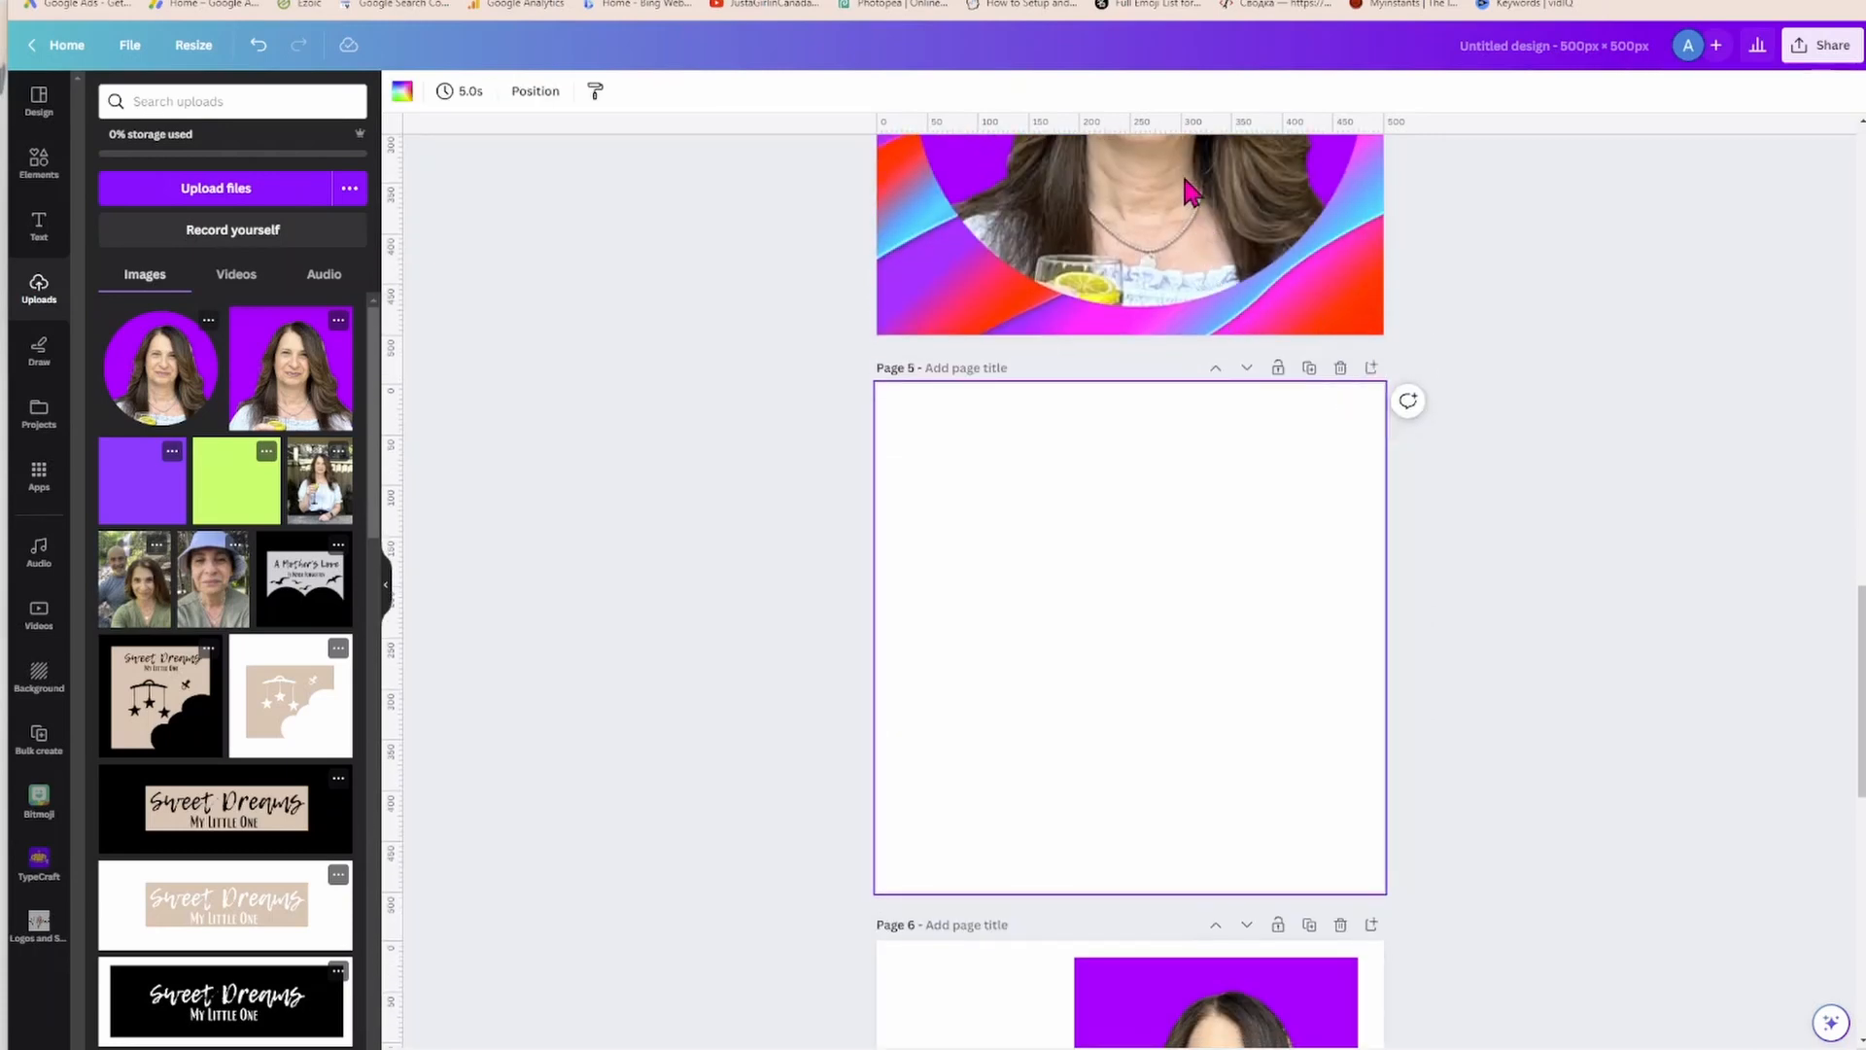
Move the round portrait from page 4 onto blank page 5 and shrink it to about 109 × 109 px near the page's lower-left corner.
left_click(1187, 180)
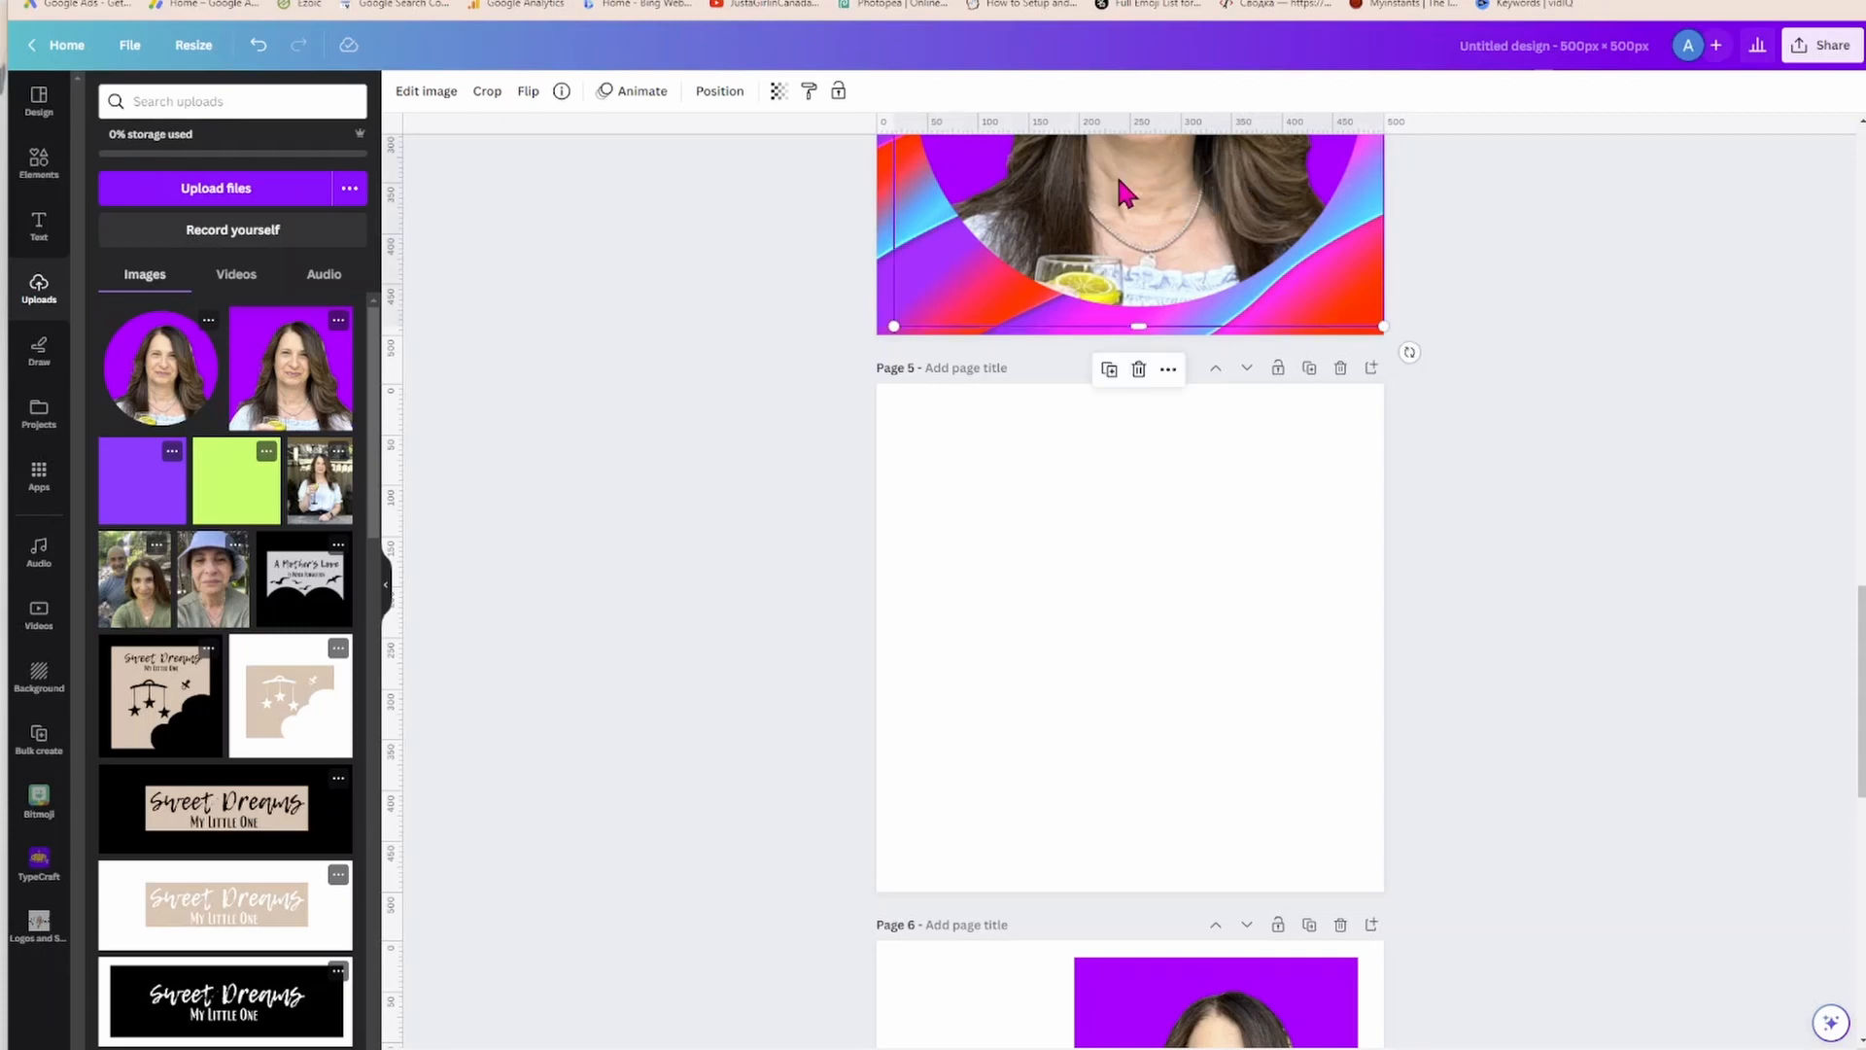
left_click_drag(1125, 193, 1127, 768)
left_click_drag(1128, 722, 1127, 721)
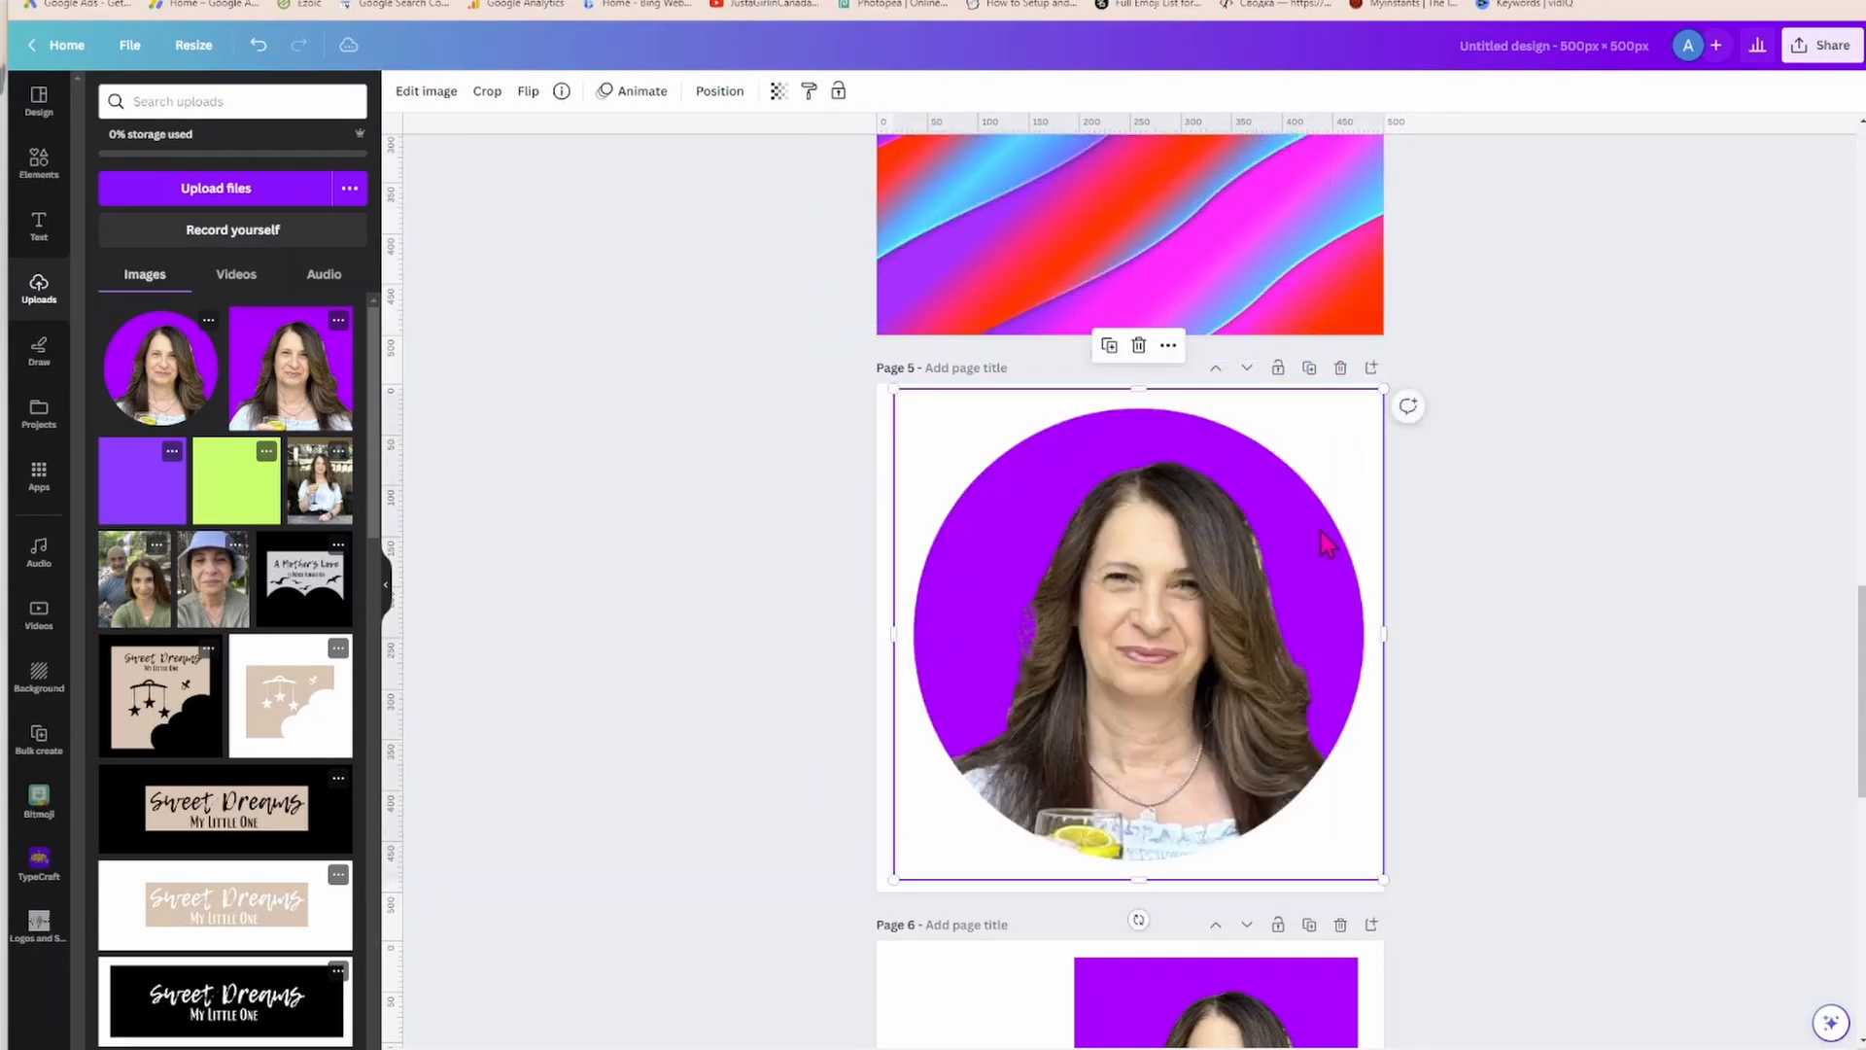
left_click_drag(1383, 390, 1012, 792)
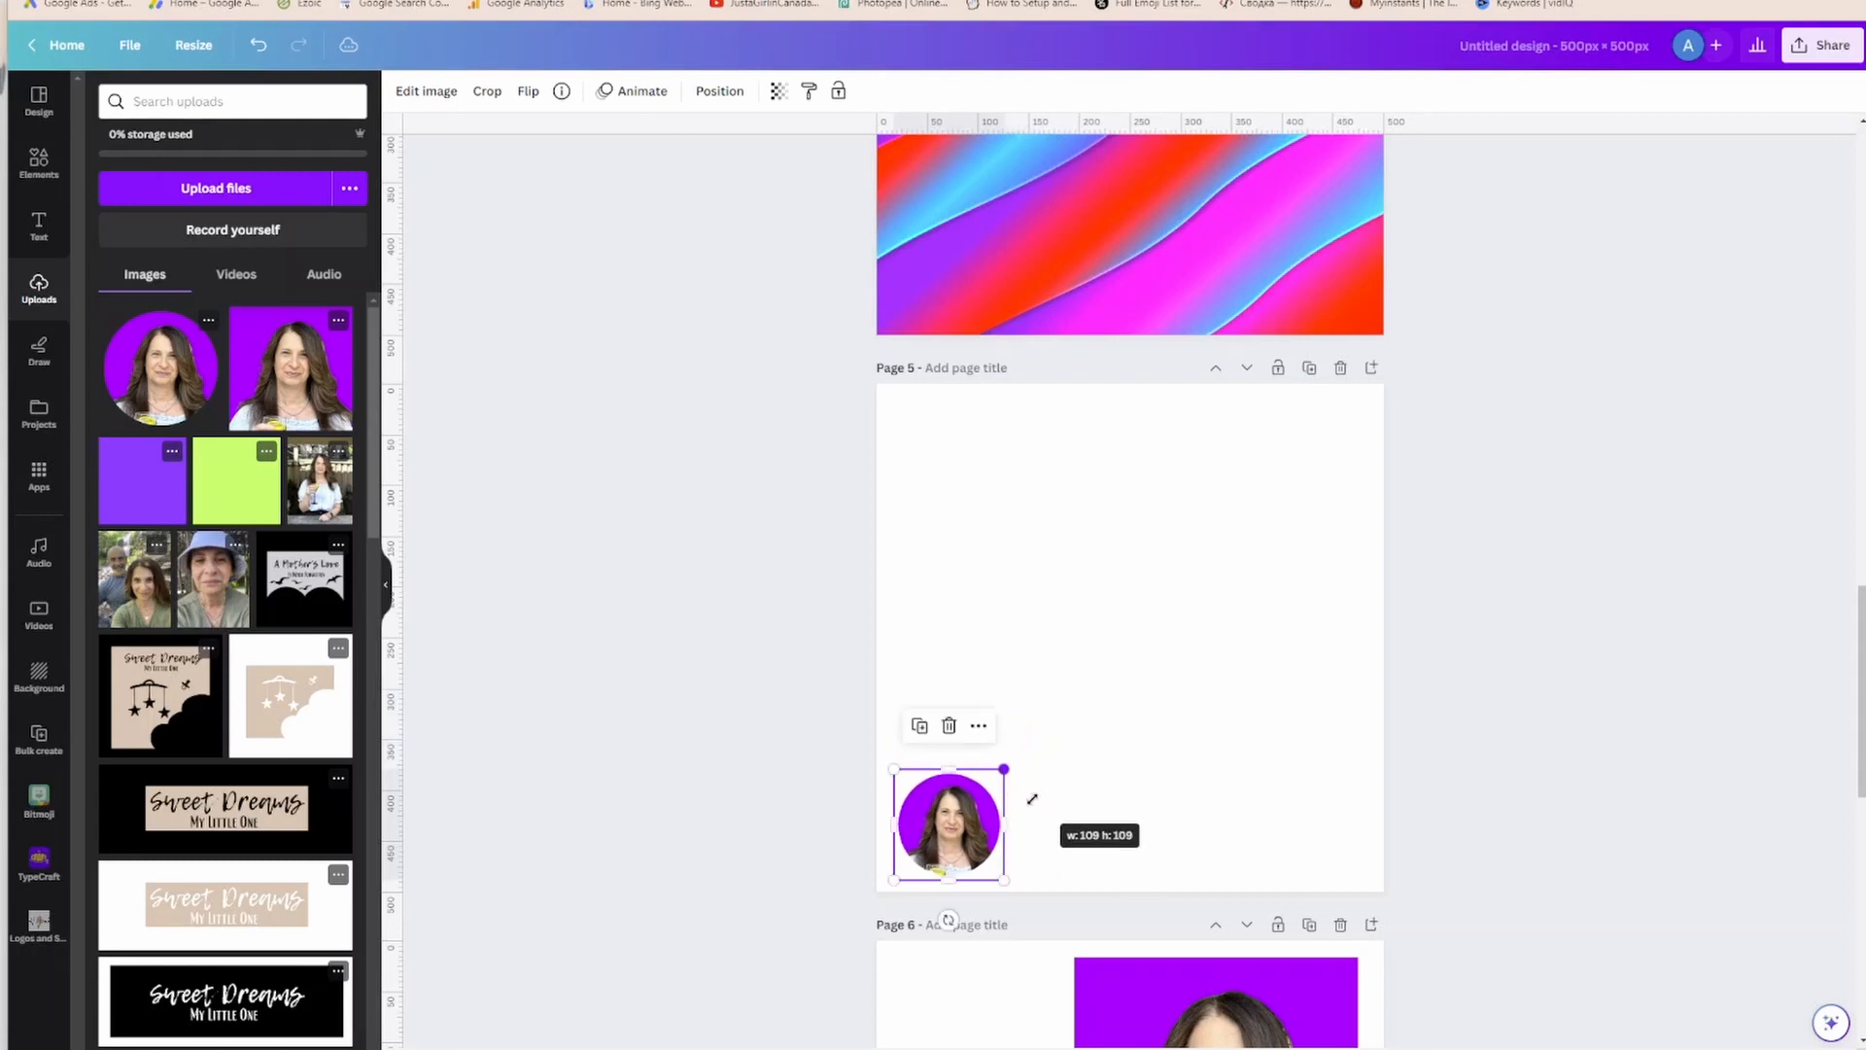
left_click(1021, 638)
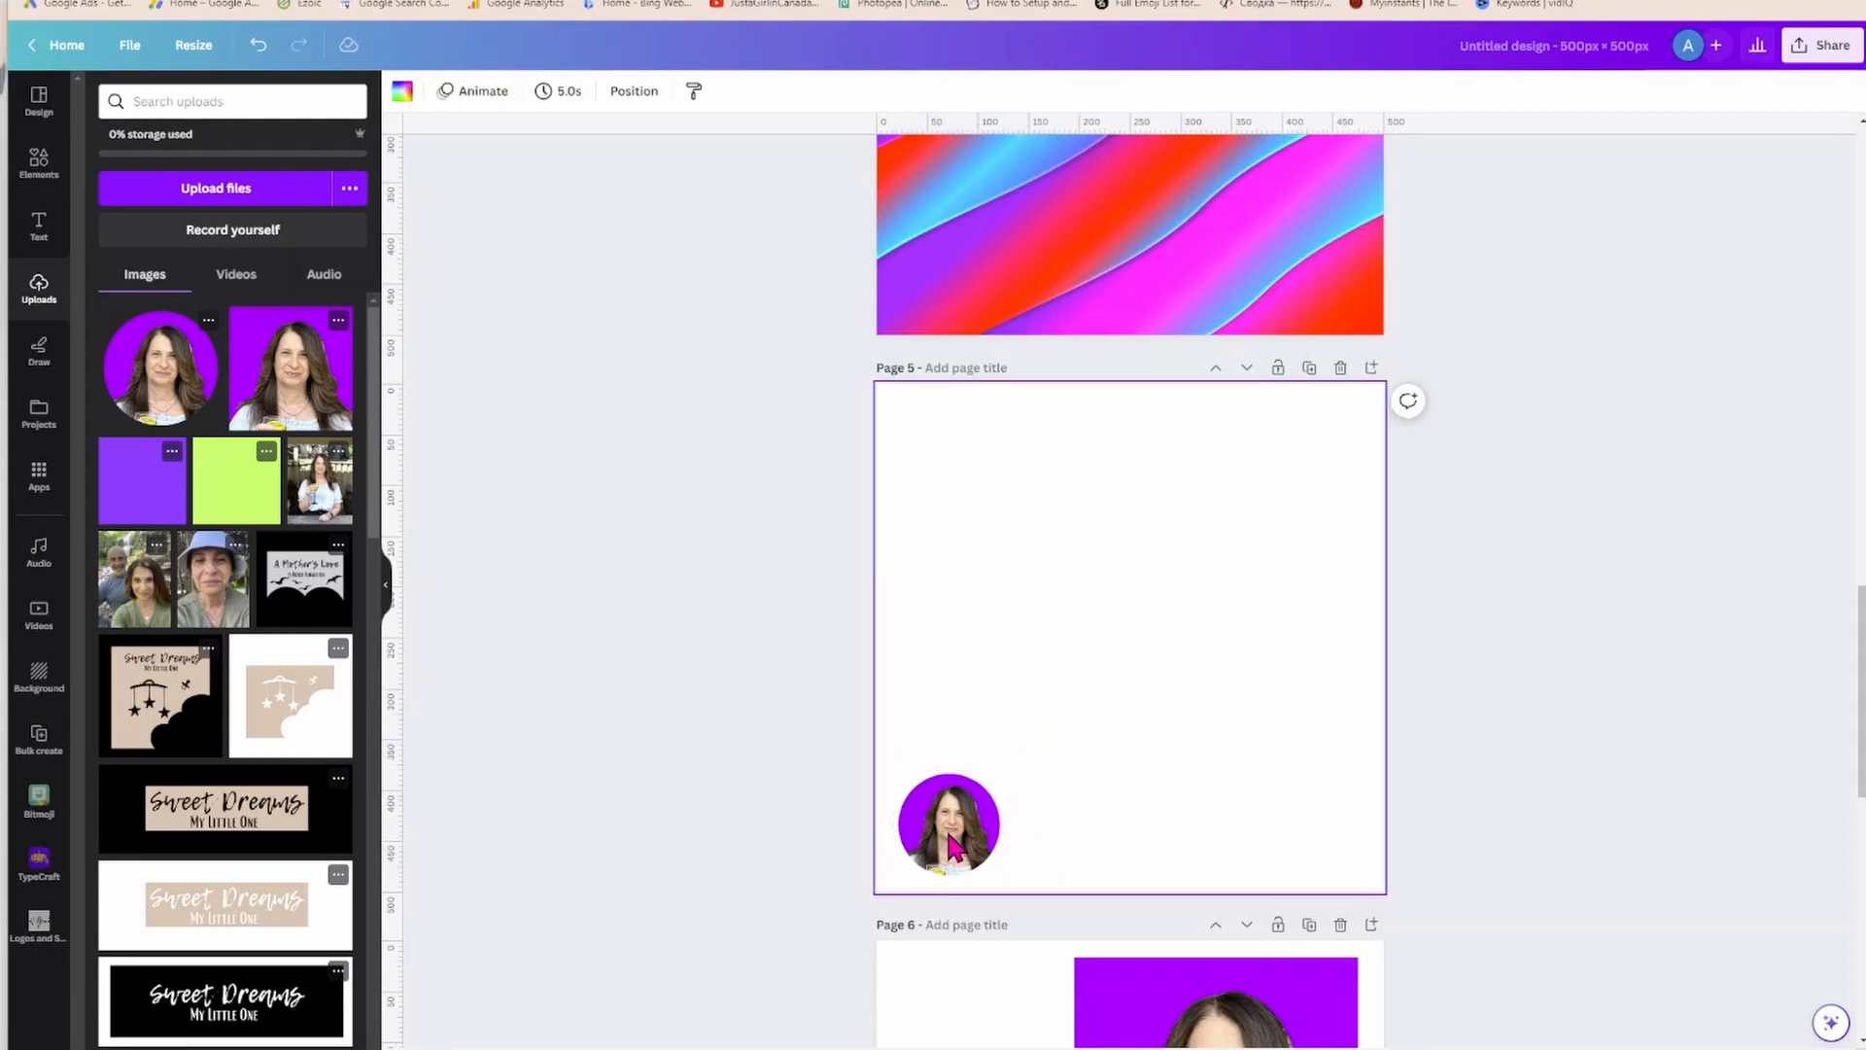